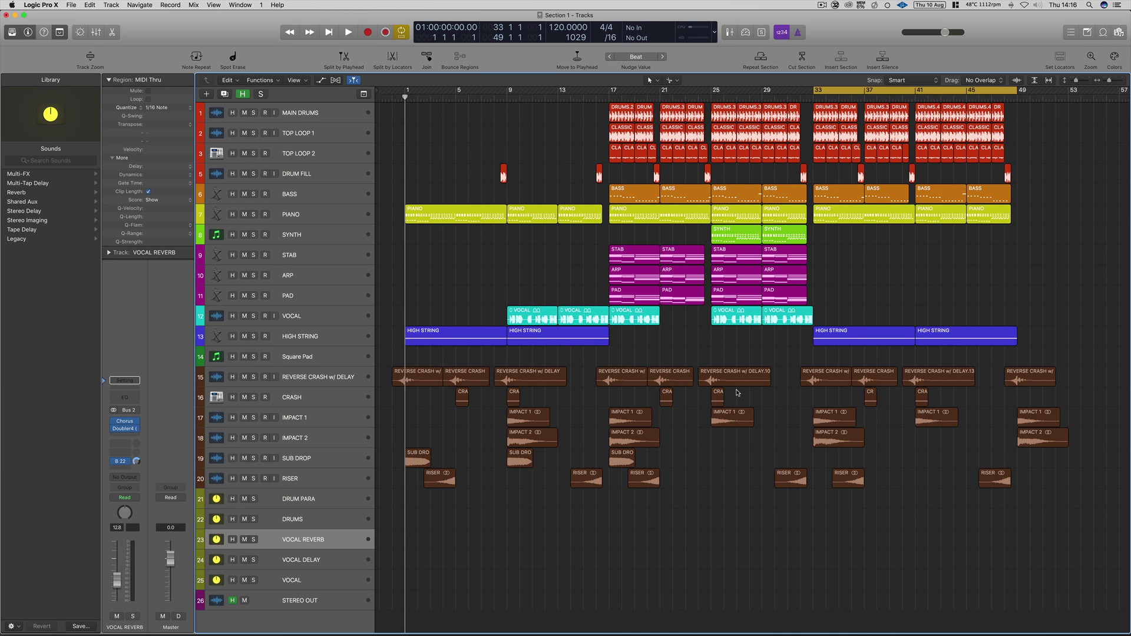
Step: Delete the drum, top loop, drum fill, bass, piano and high string regions from bar 33 onward, erasing their automation
scroll(737, 393, "right", 1)
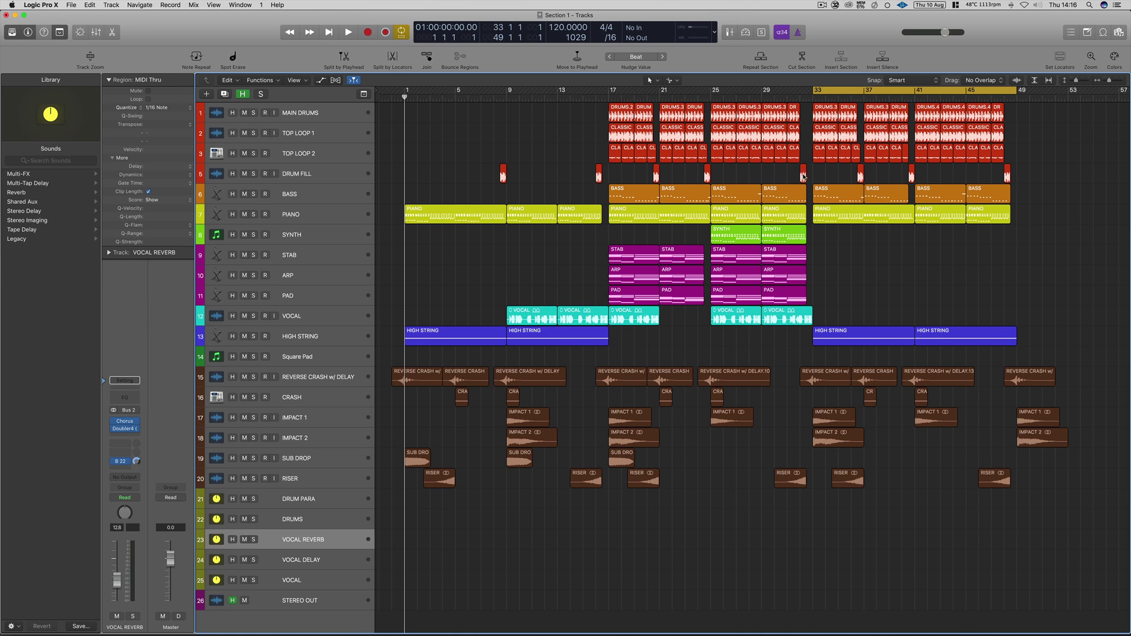
left_click_drag(1030, 112, 816, 221)
key("Delete")
left_click(636, 206)
left_click_drag(997, 312, 872, 341)
key("BackSpace")
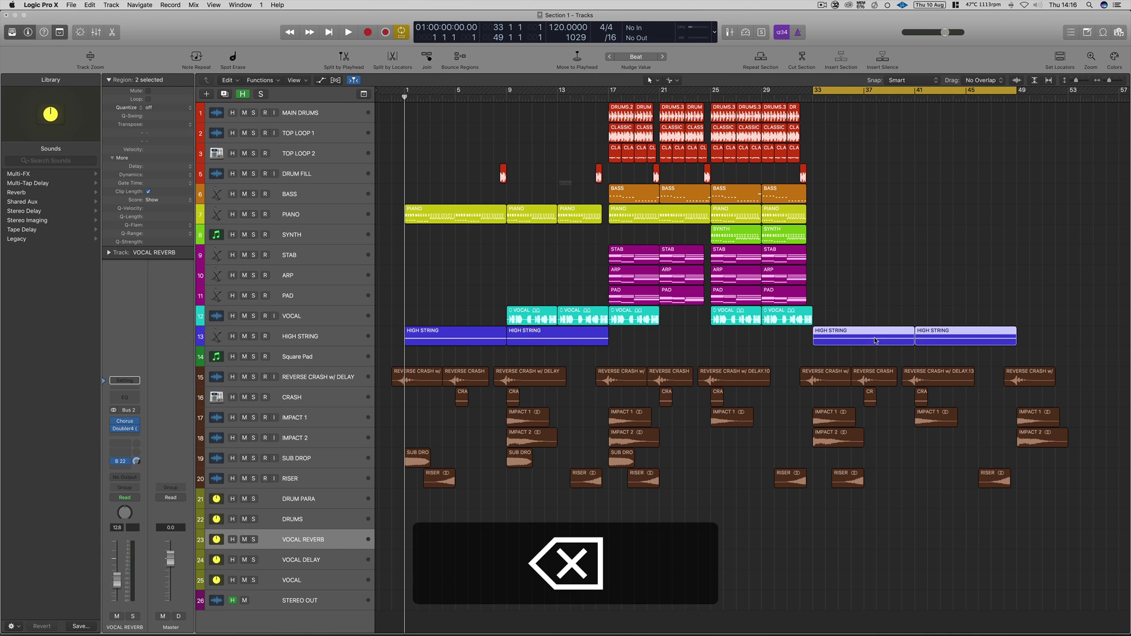
left_click(632, 205)
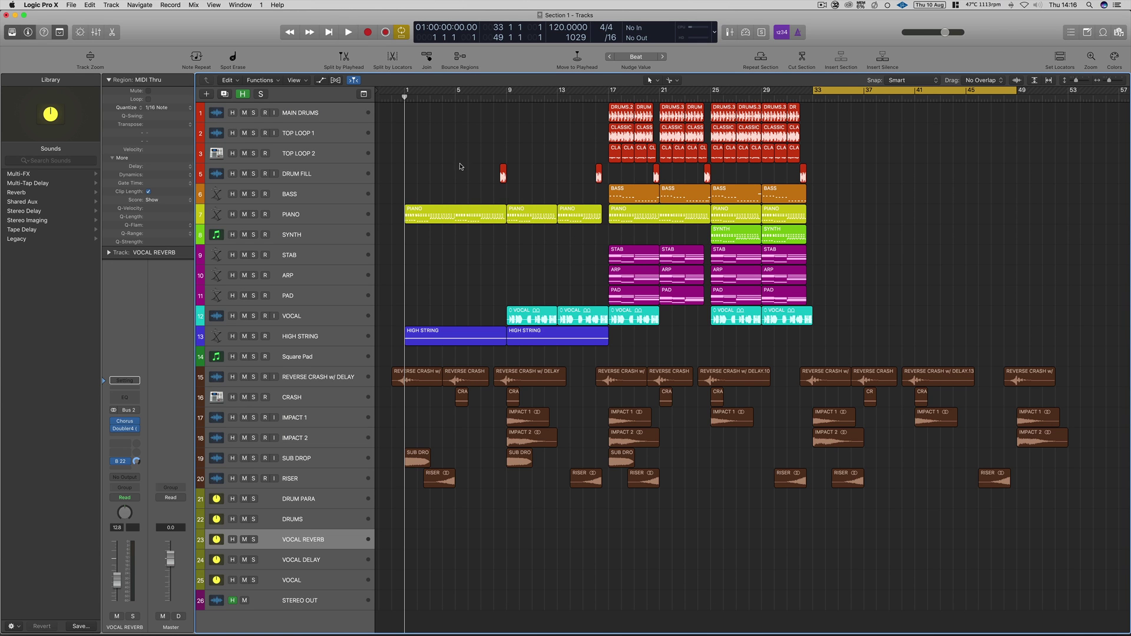
Step: Delete the piano regions before bar 17 and every drum fill except the first one
left_click_drag(398, 218, 604, 221)
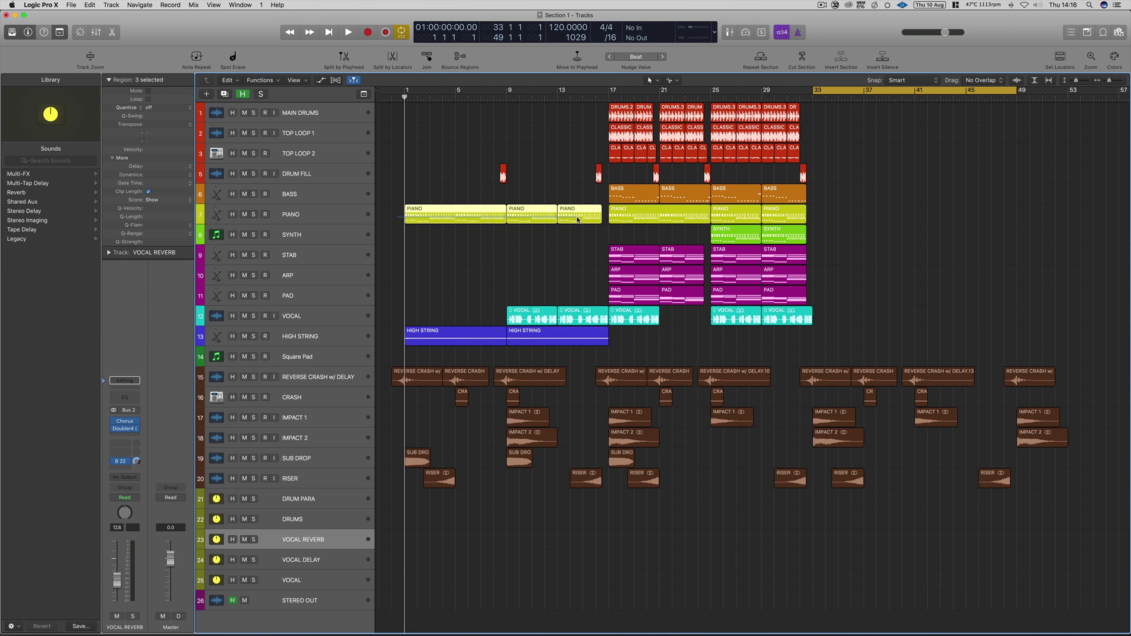
key("BackSpace")
left_click(630, 208)
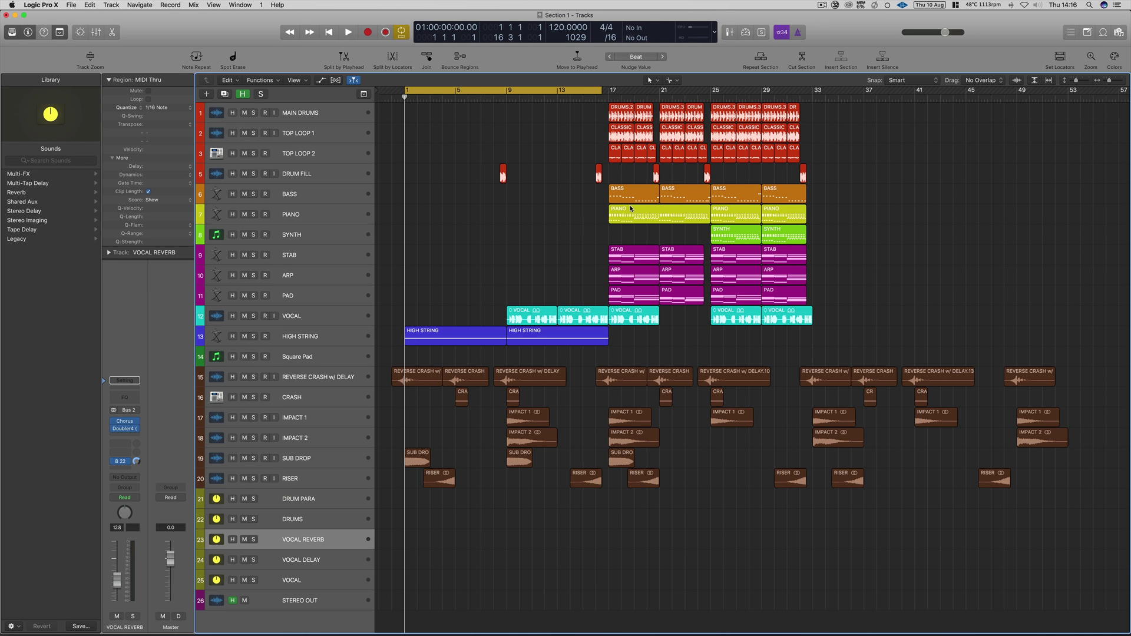
left_click_drag(838, 172, 598, 175)
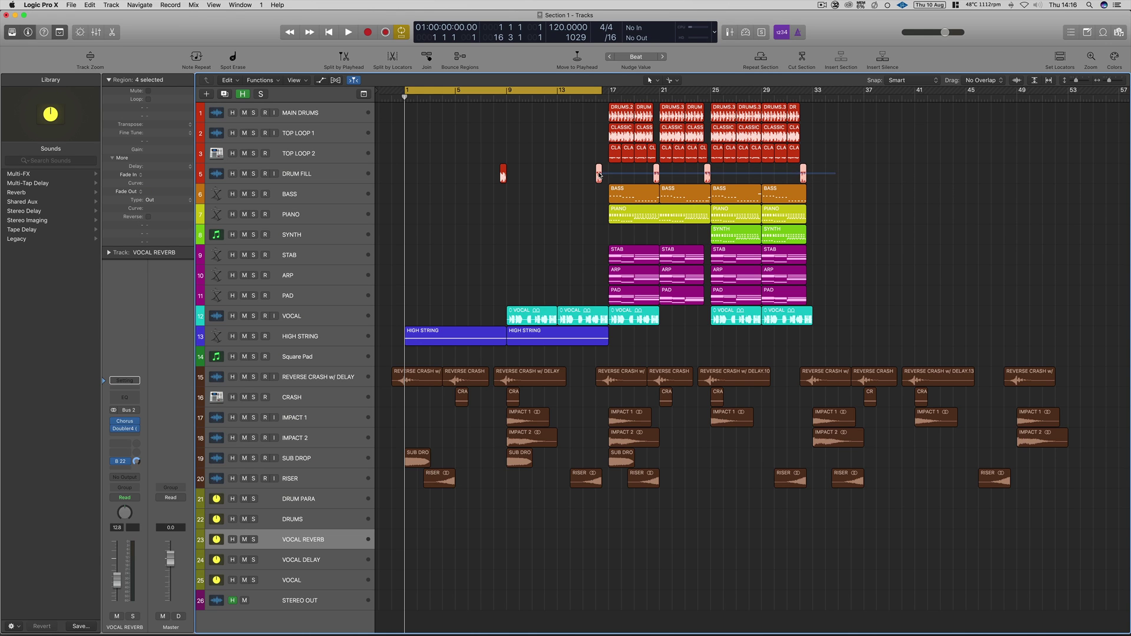
key("super+u")
key("Delete")
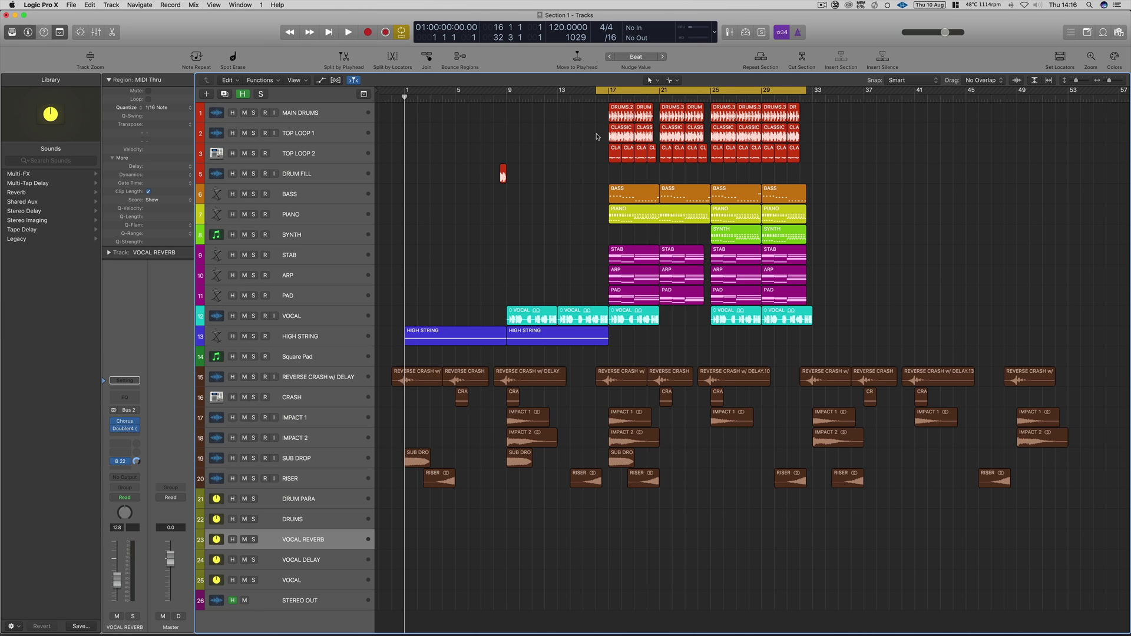
Step: Delete the drum, top loop, bass, piano, stab, arp and pad regions between bars 17 and 25
left_click_drag(601, 114, 692, 292)
key("super+u")
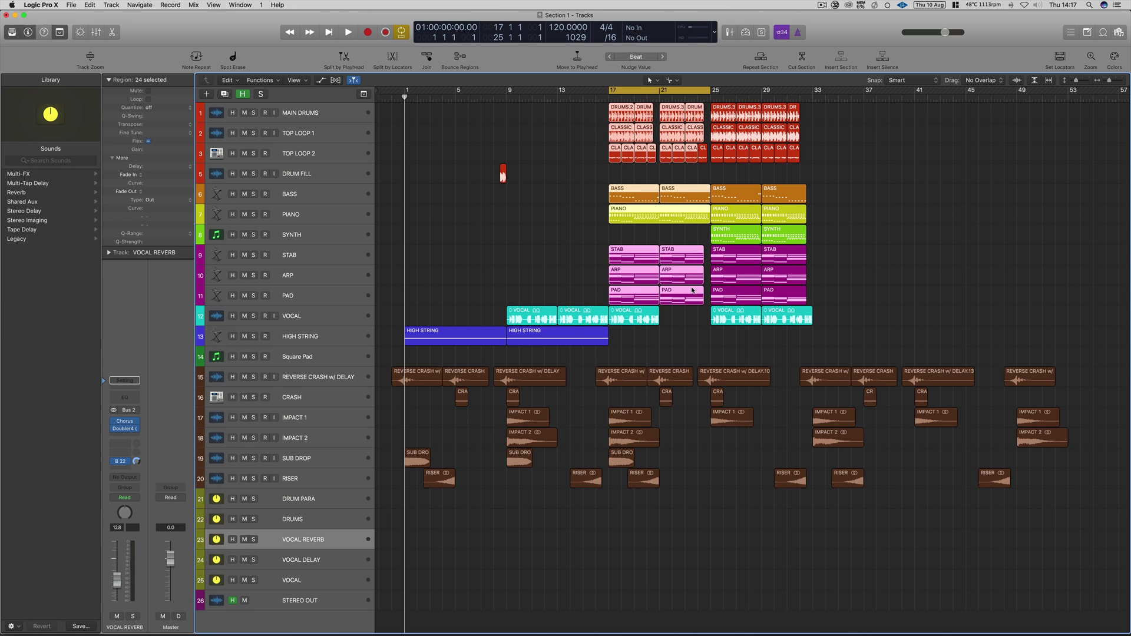
key("BackSpace")
key("Return")
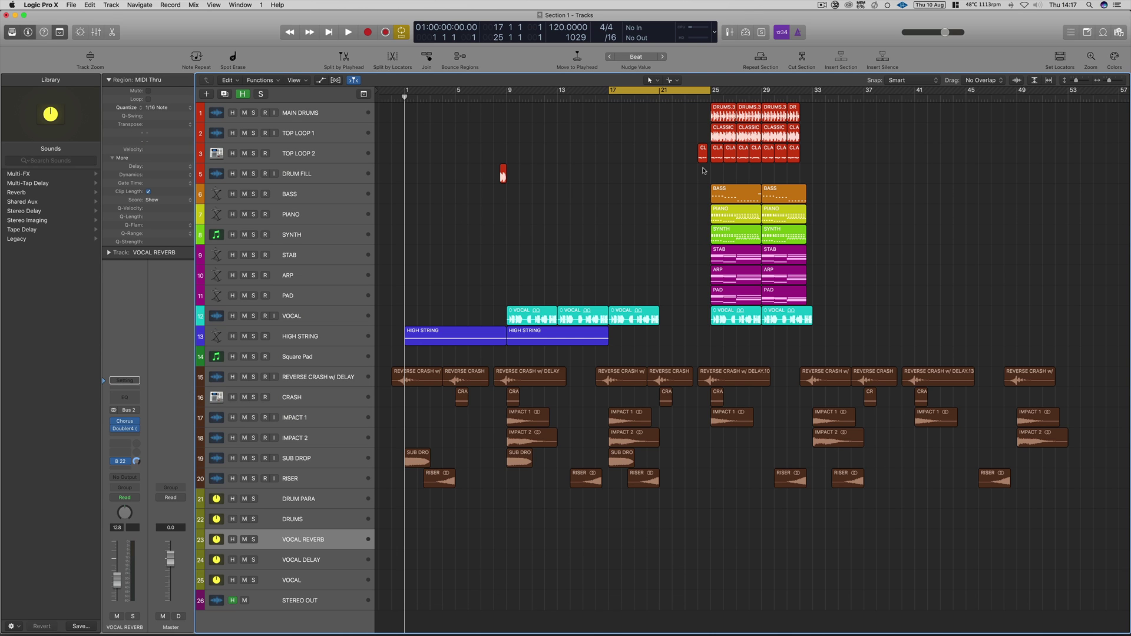
left_click(702, 152)
key("BackSpace")
Step: Replace the main drum and top loop regions from bar 29 with a repeat of the bar 25 to 29 regions
left_click_drag(706, 112, 801, 178)
left_click_drag(807, 111, 710, 104)
key("BackSpace")
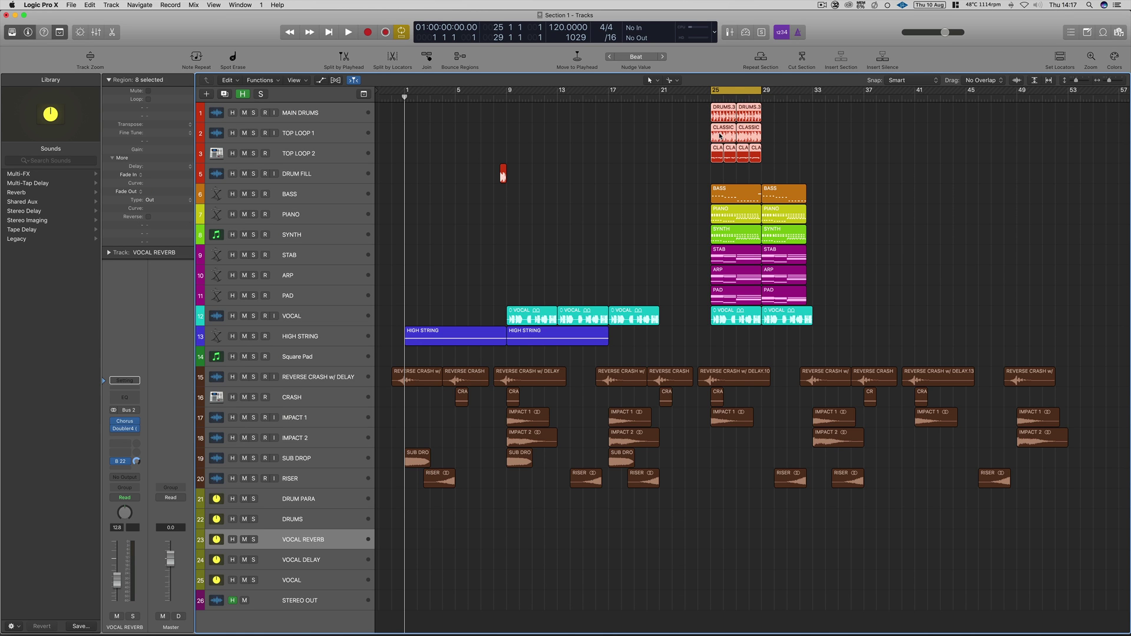
key("super+r")
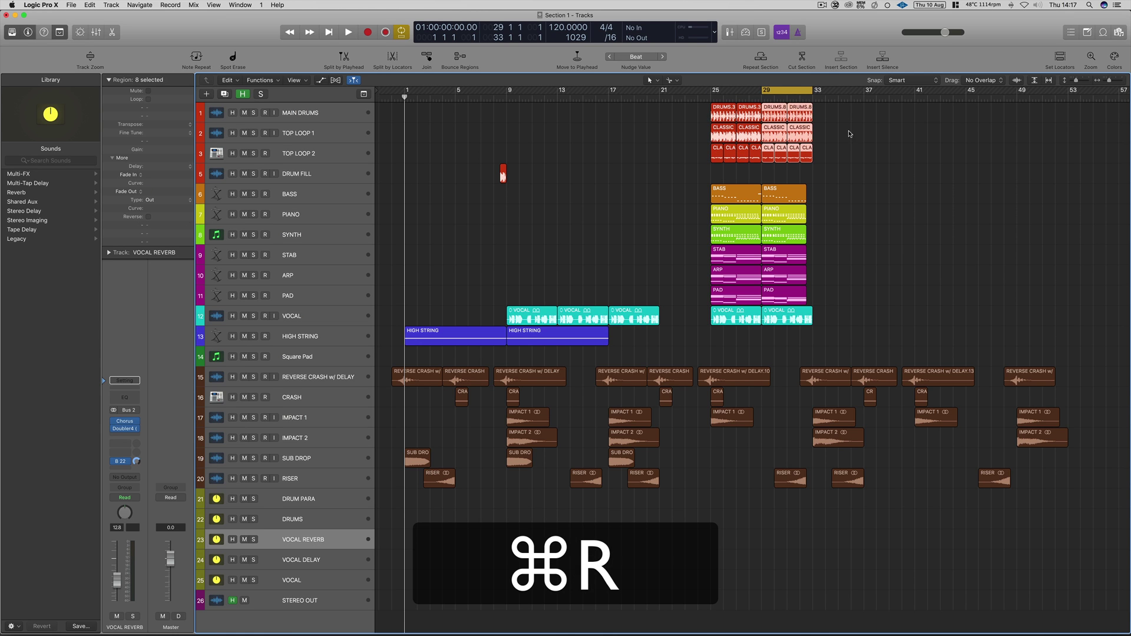
Step: Replace the bass, piano, synth, stab, arp and pad regions at bar 29 with a repeat of their bar 25 regions
left_click_drag(826, 194, 781, 304)
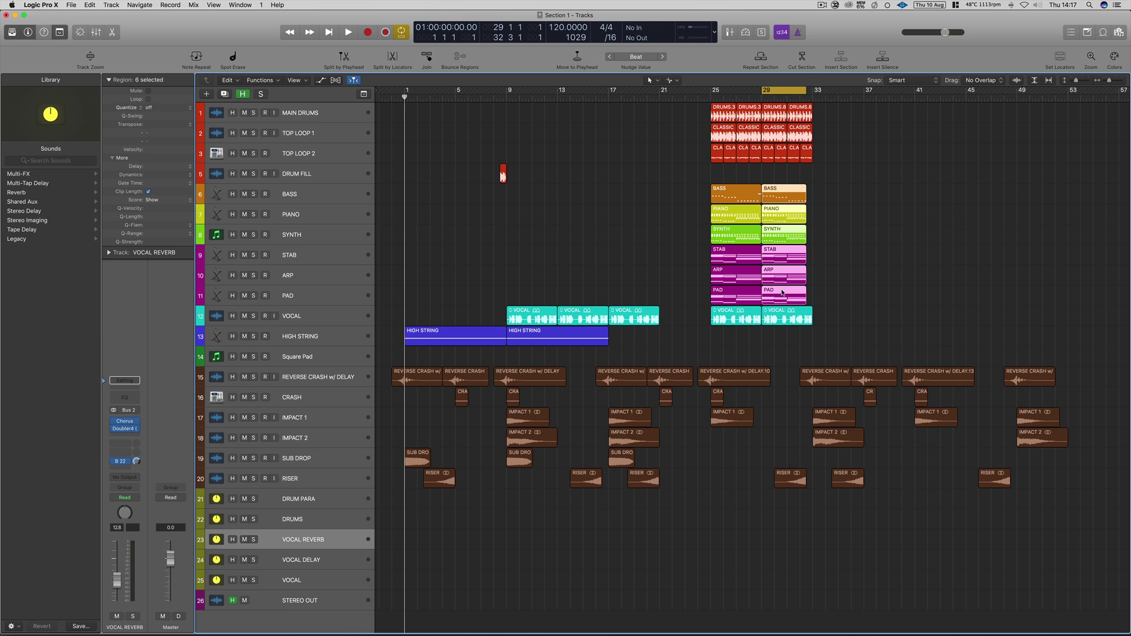
key("BackSpace")
left_click(640, 204)
left_click_drag(799, 197, 714, 302)
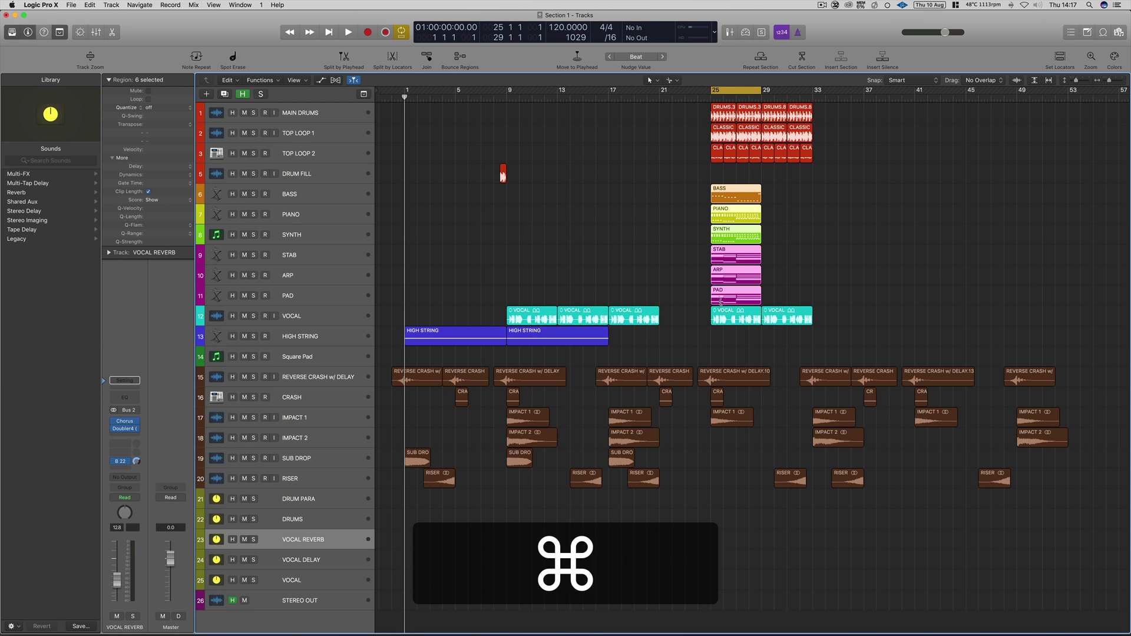
key("super+r")
left_click(631, 203)
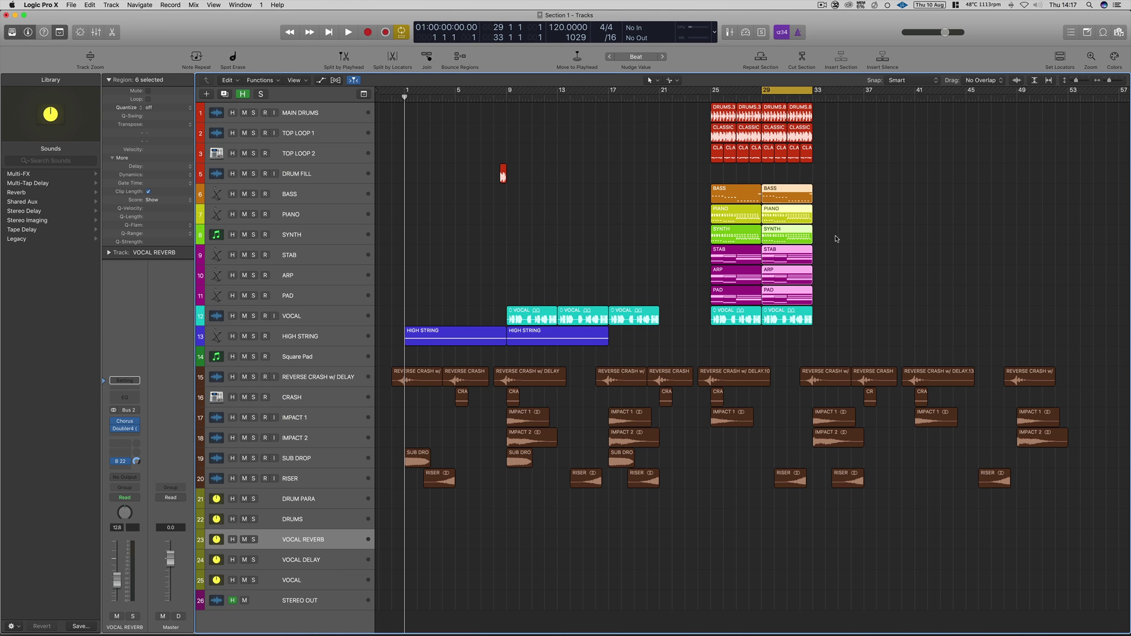
Step: Delete the vocal regions between bars 9 and 21 and the high string region at bar 9, erasing their automation
left_click_drag(685, 318, 506, 318)
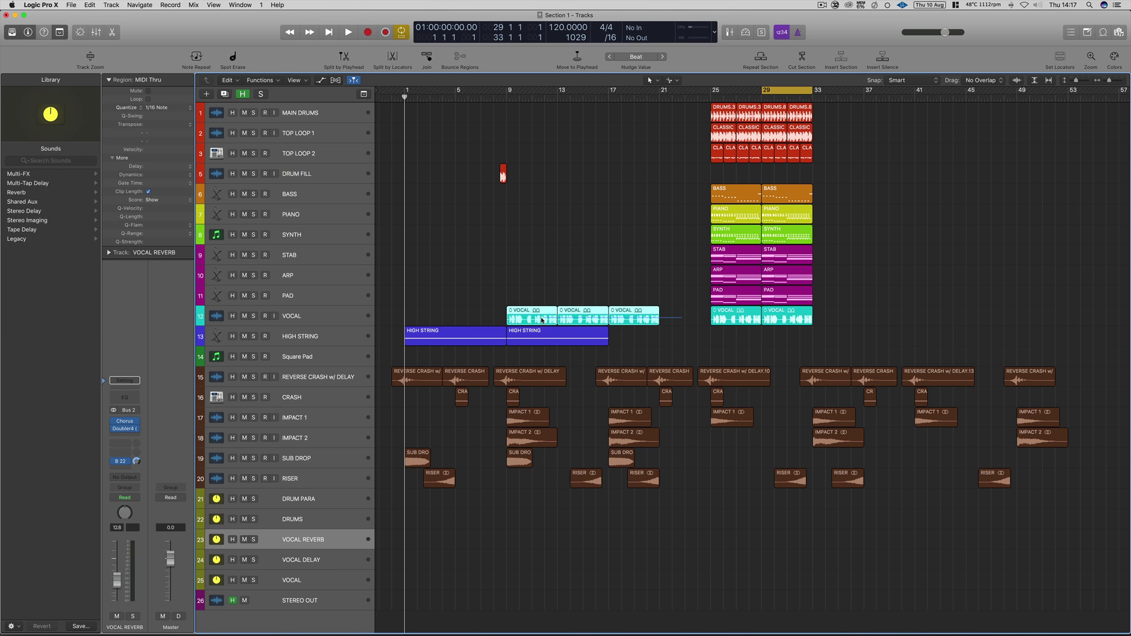
key("BackSpace")
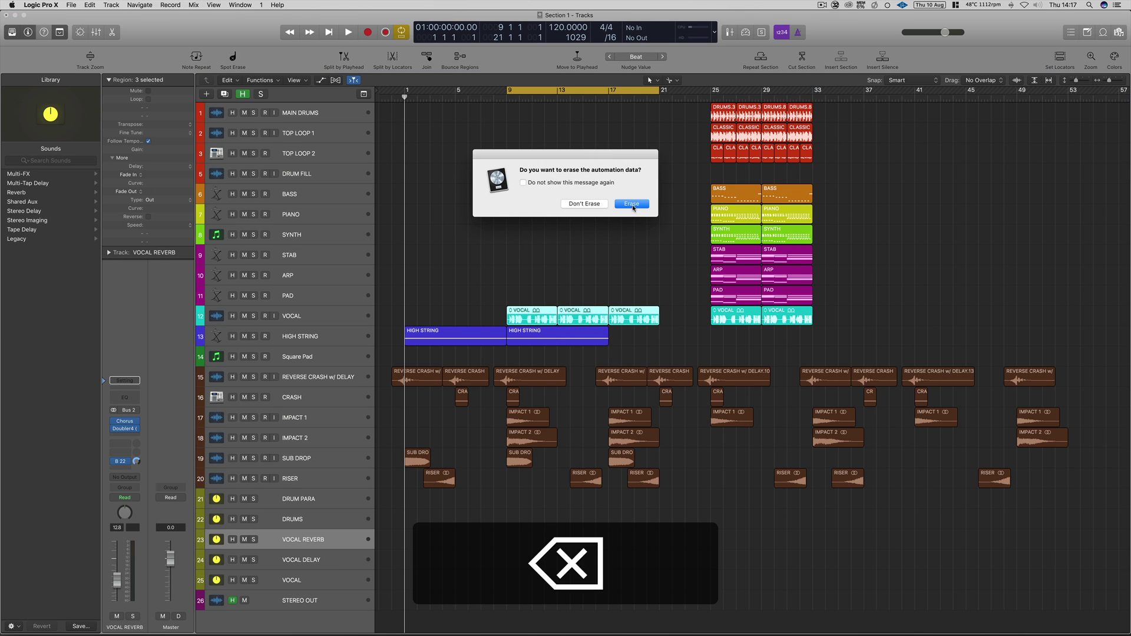
left_click(632, 204)
left_click(564, 336)
key("BackSpace")
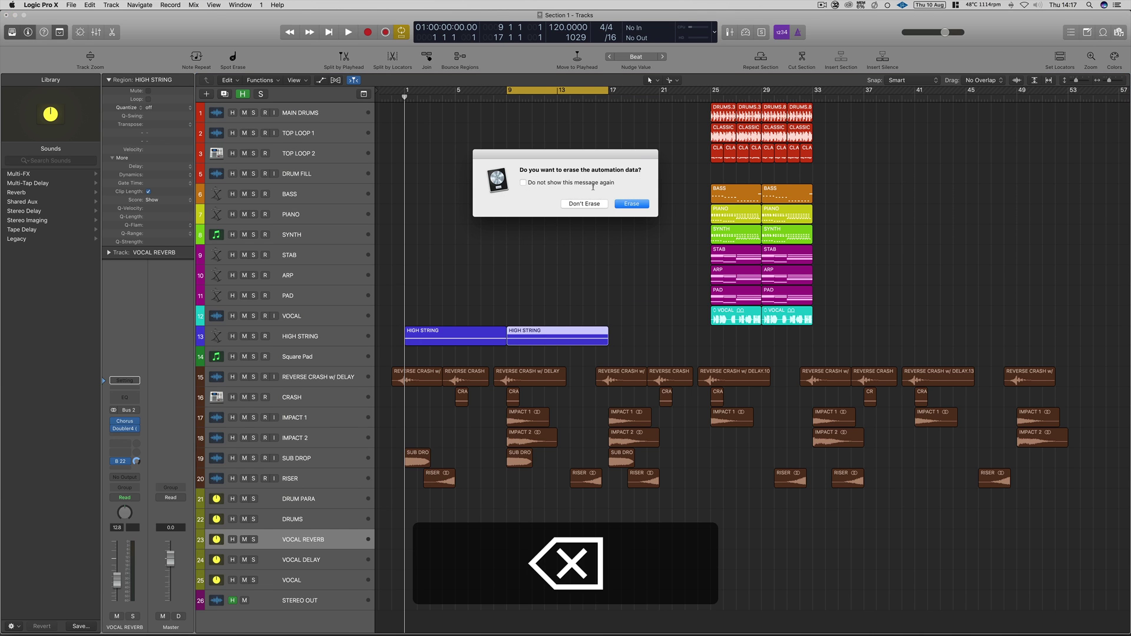
key("Return")
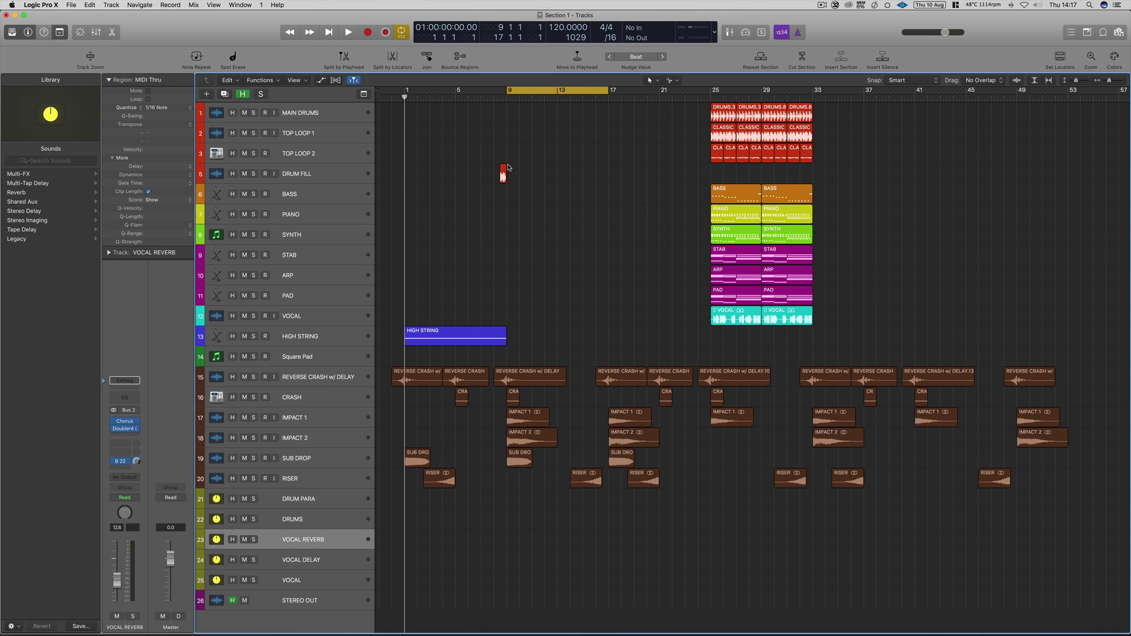
Step: Park the remaining drum fill before bar 1 and move the bar 25 to 33 regions with their automation to bar 1
left_click_drag(501, 177, 389, 180)
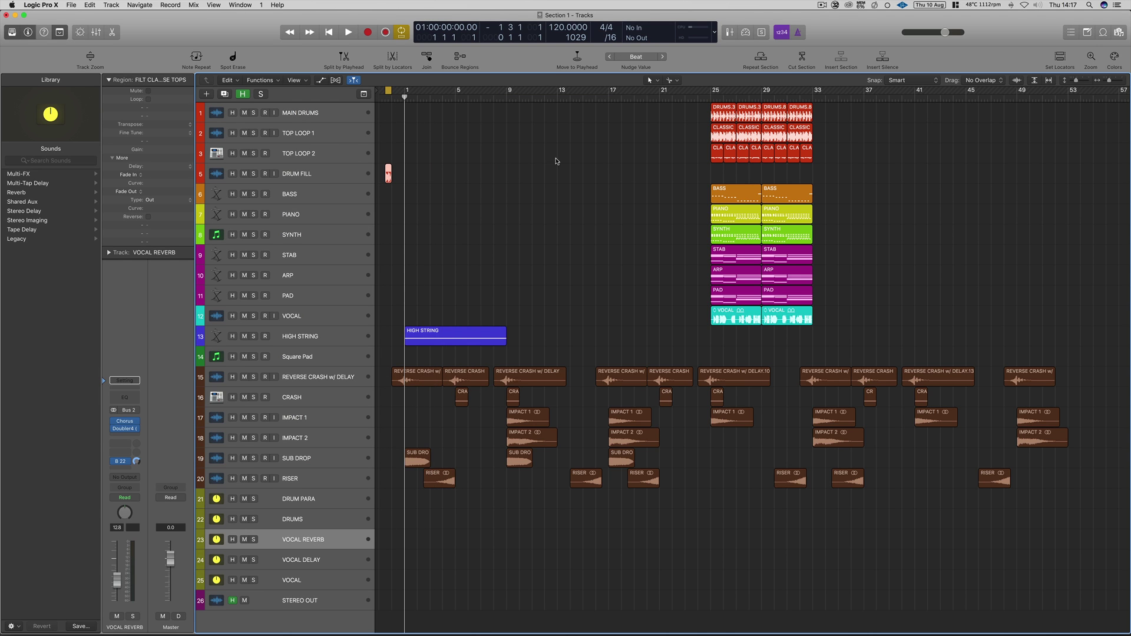
left_click_drag(847, 113, 683, 319)
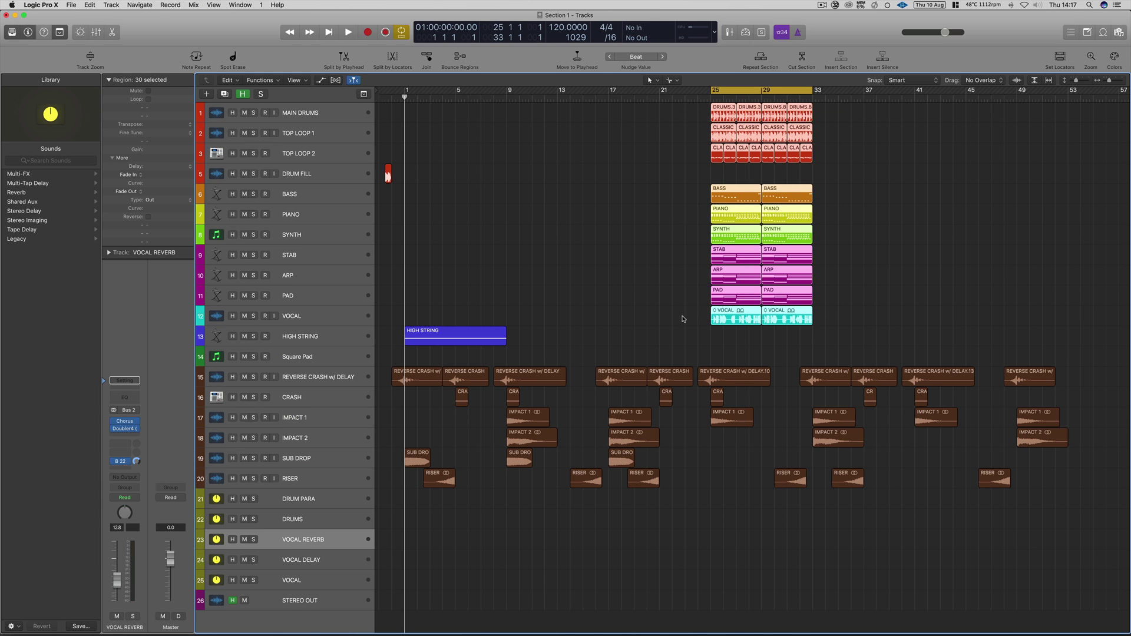
left_click_drag(745, 194, 435, 202)
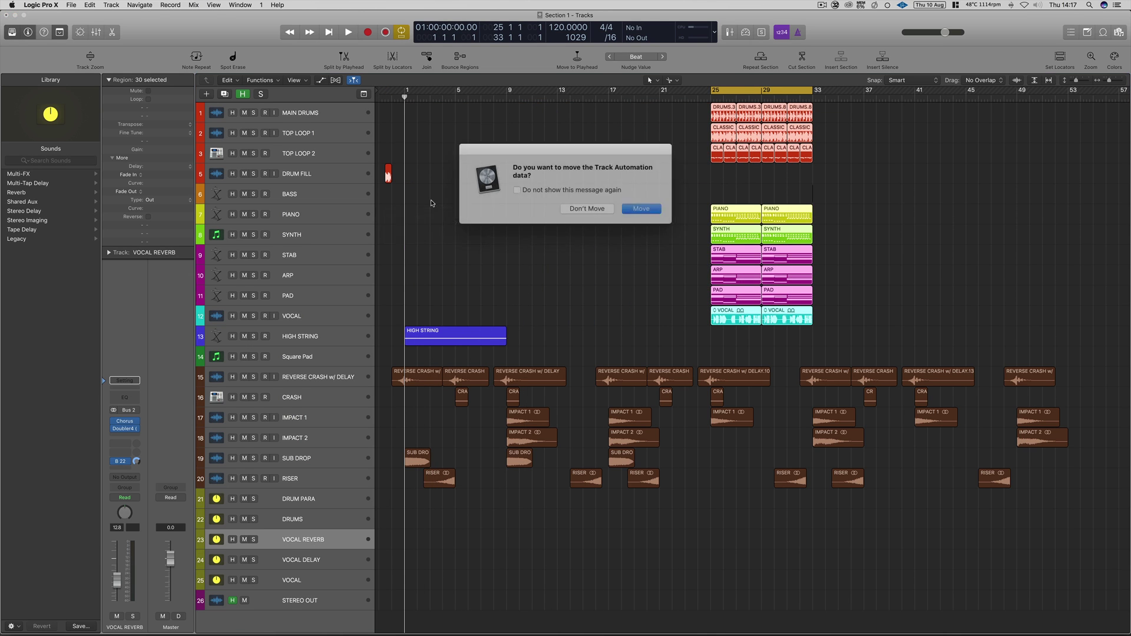
left_click(632, 206)
left_click(512, 167)
Step: Repeat all musical regions of bars 1 to 9 five times up to bar 49, copying automation and suppressing further automation prompts
left_click_drag(521, 114, 410, 340)
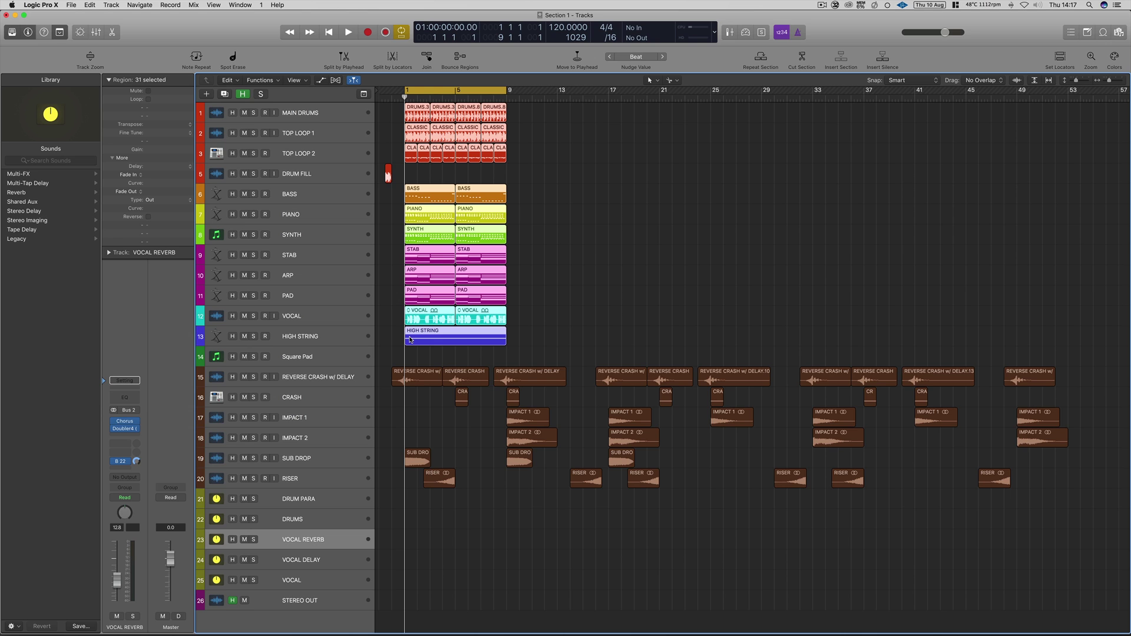
key("super+r")
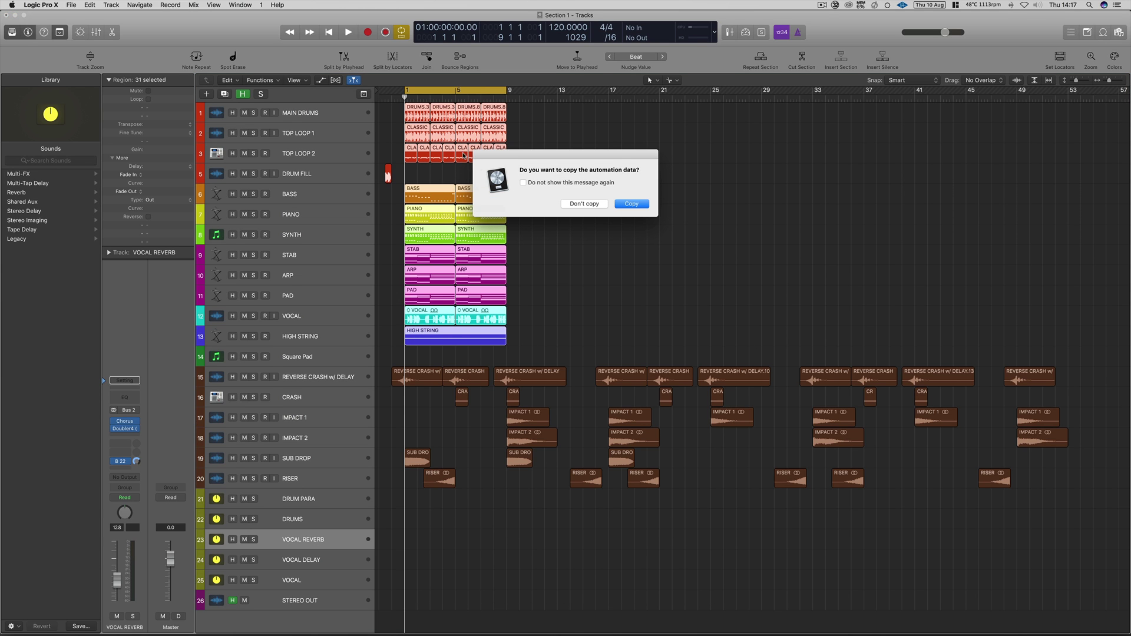
left_click(532, 183)
left_click(631, 204)
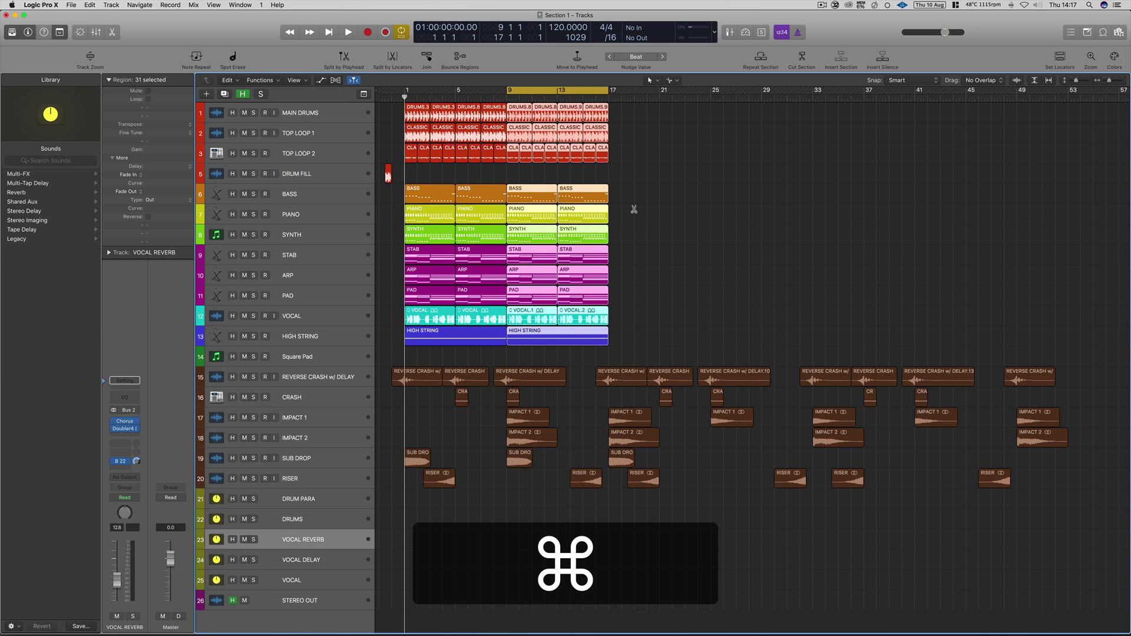
key("super+r")
key("super+r")
key("super+r")
key("super+r")
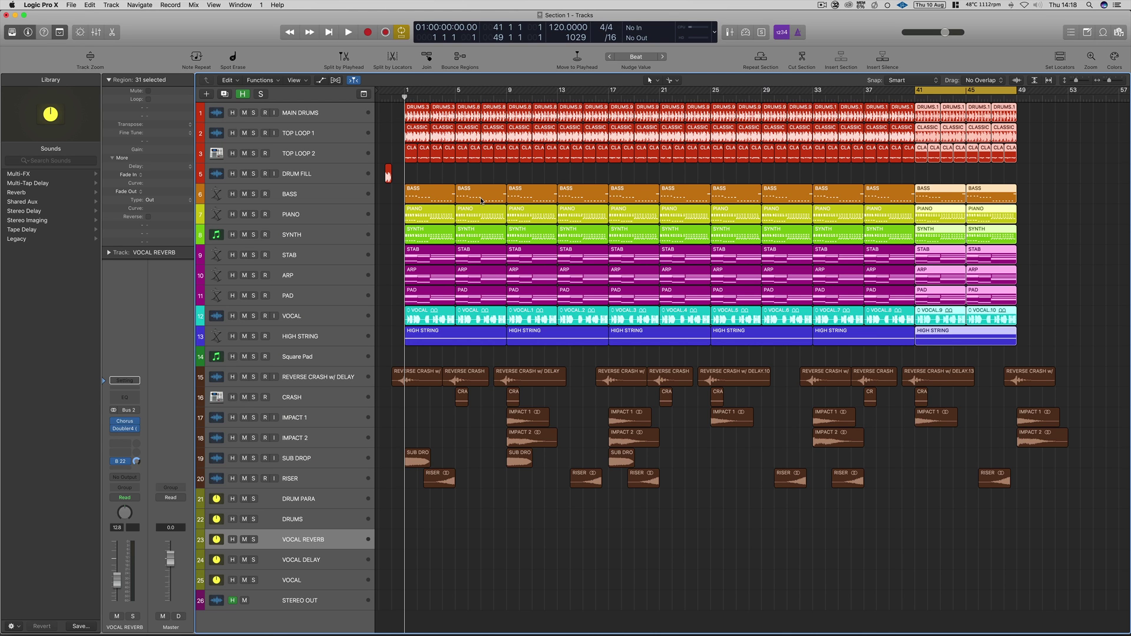
left_click(864, 175)
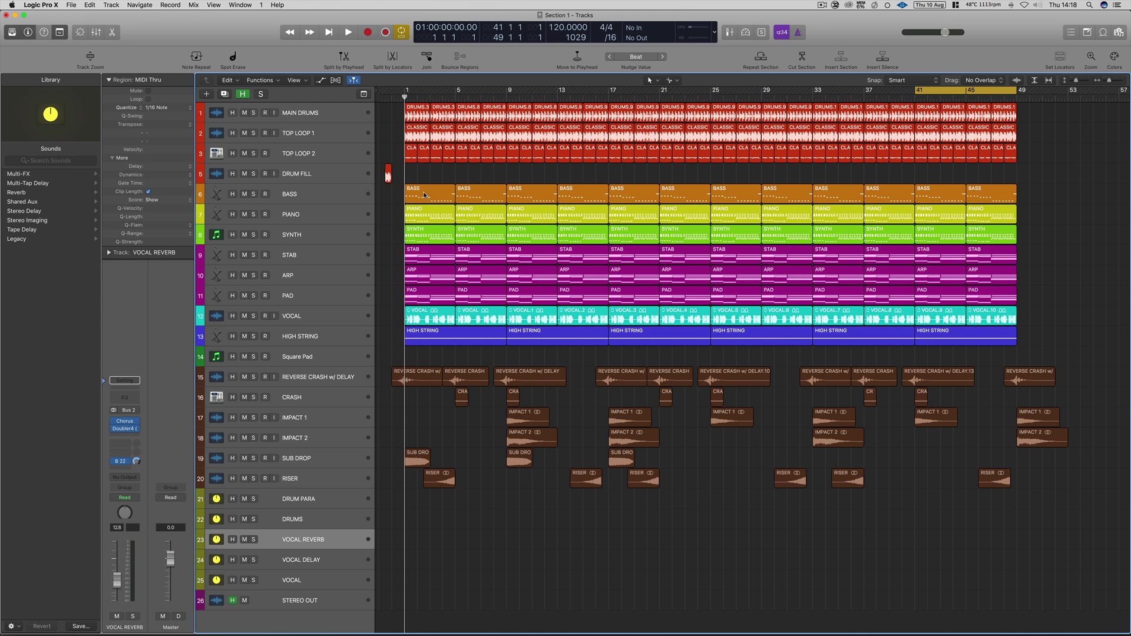
Step: Delete the bass, synth, stab, arp and pad regions from bar 1 to bar 17
left_click_drag(393, 196, 567, 197)
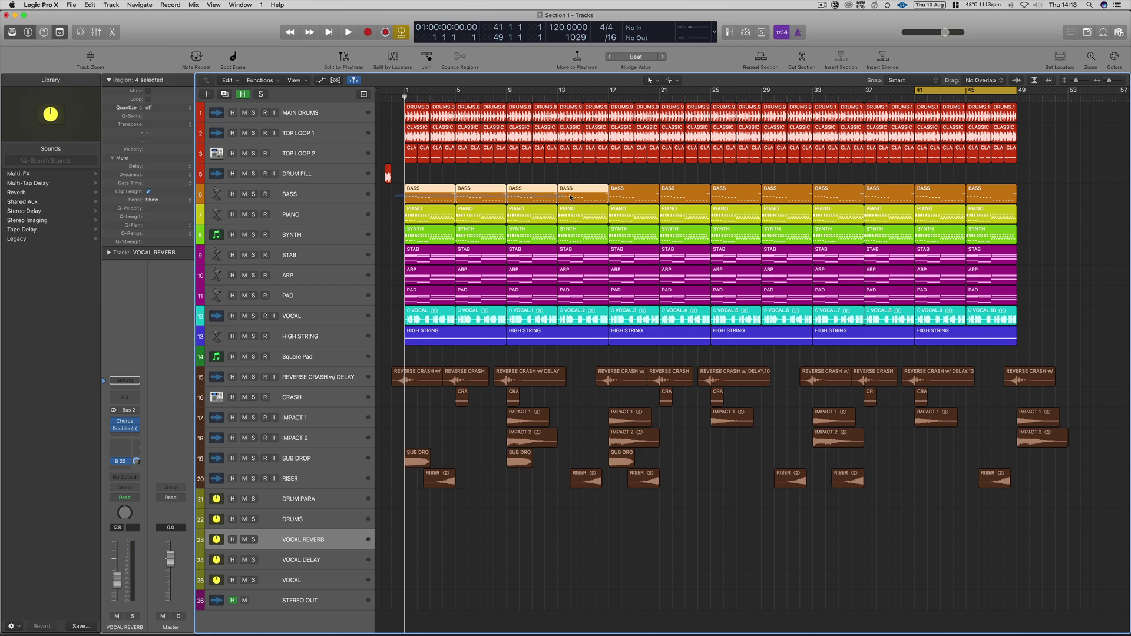
key("u")
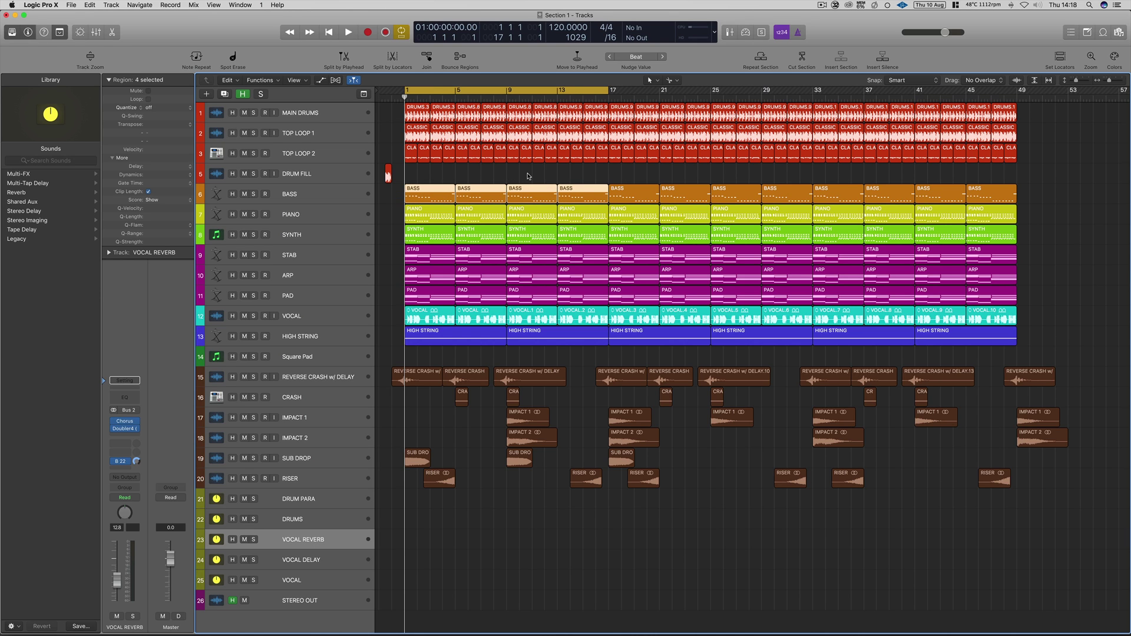
key("BackSpace")
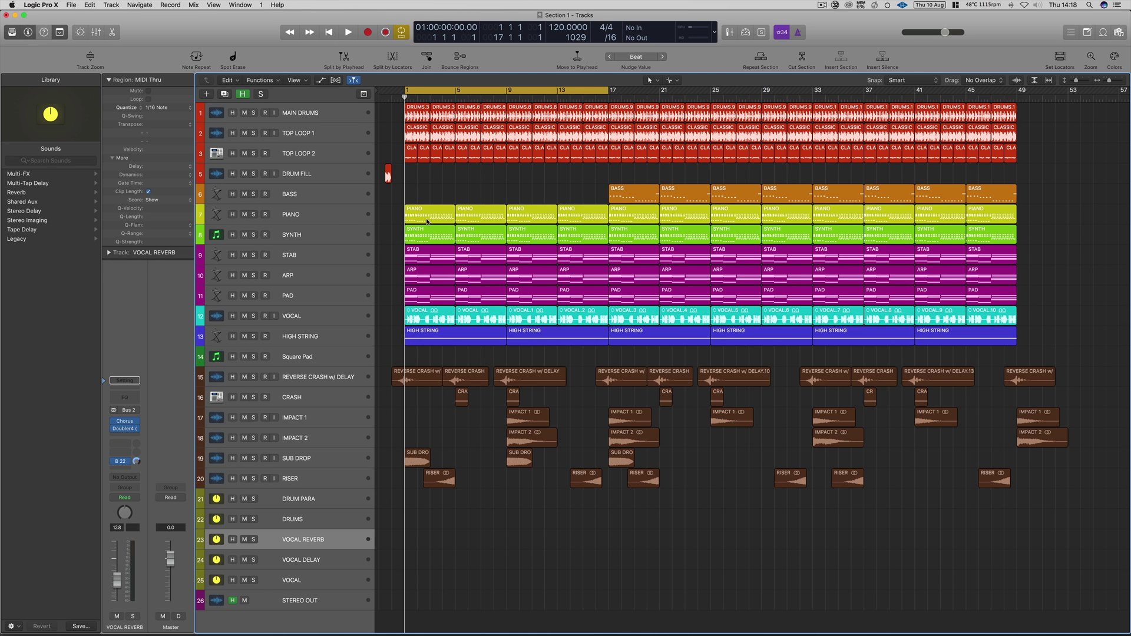
left_click_drag(393, 236, 570, 238)
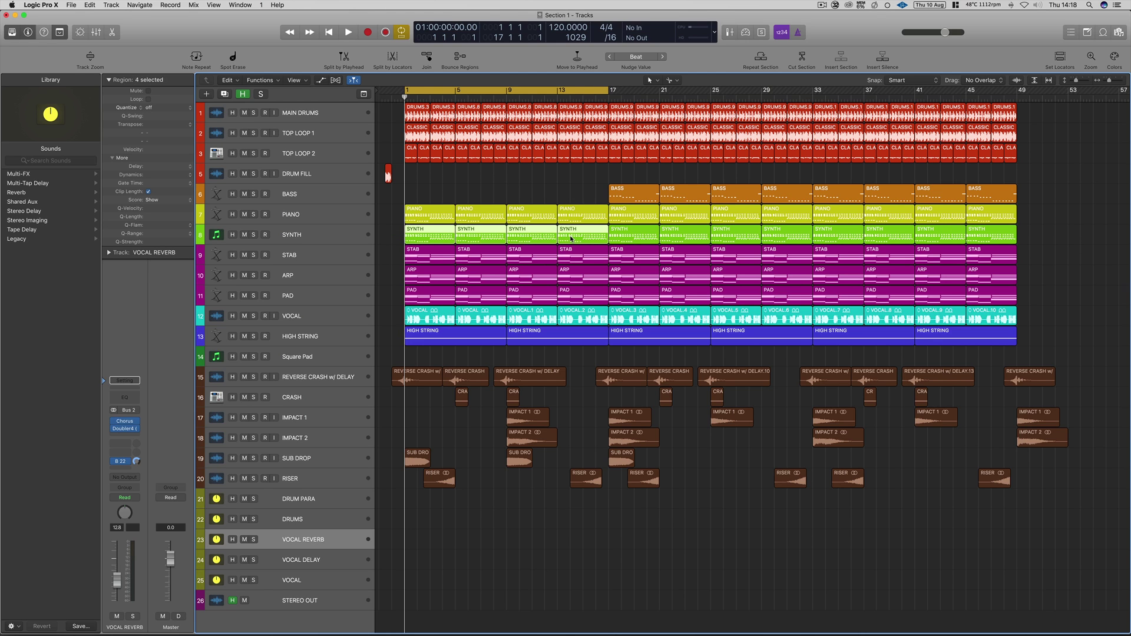
key("BackSpace")
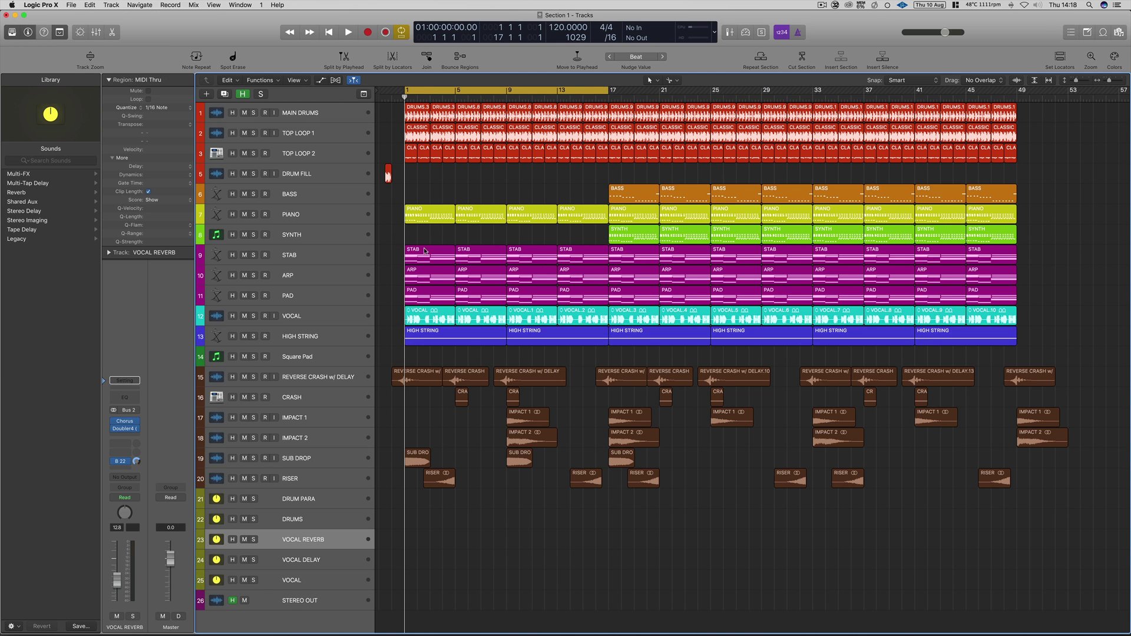
left_click_drag(409, 253, 588, 292)
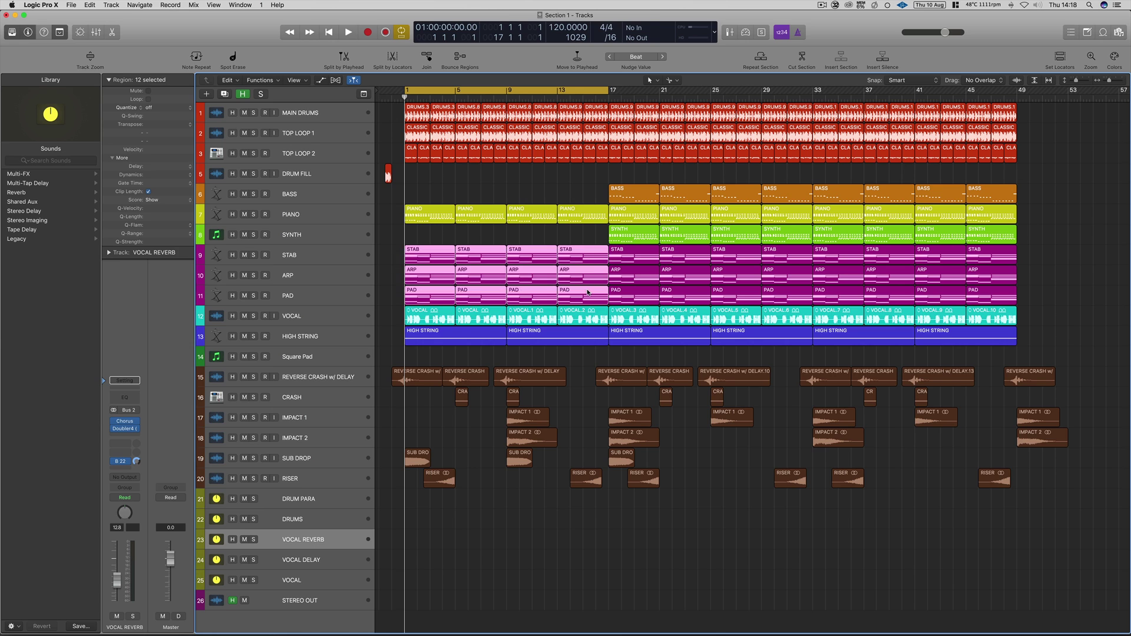
key("BackSpace")
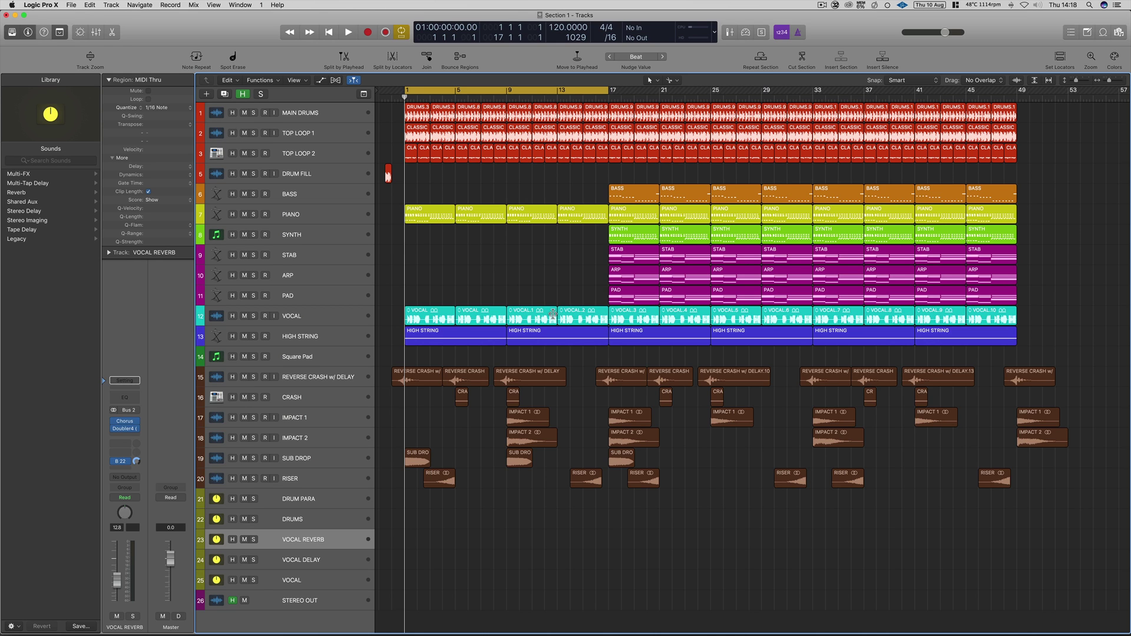
Step: Delete the vocal region between bars 5 and 9
left_click(477, 315)
key("u")
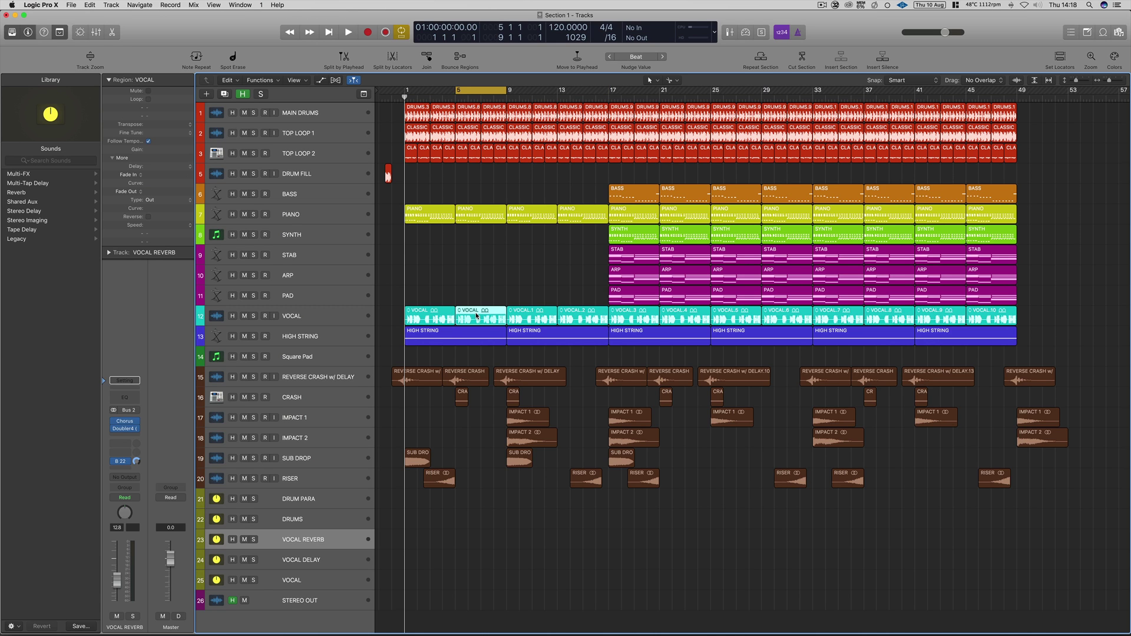
key("BackSpace")
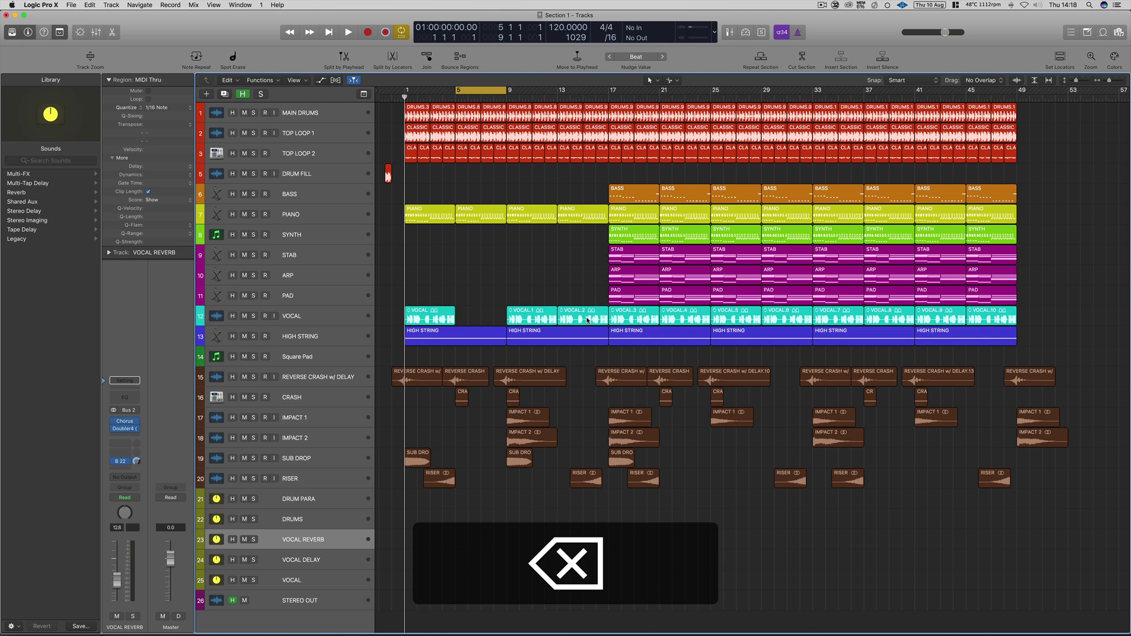
Step: Delete the vocal region between bars 13 and 17
left_click(587, 318)
key("u")
key("BackSpace")
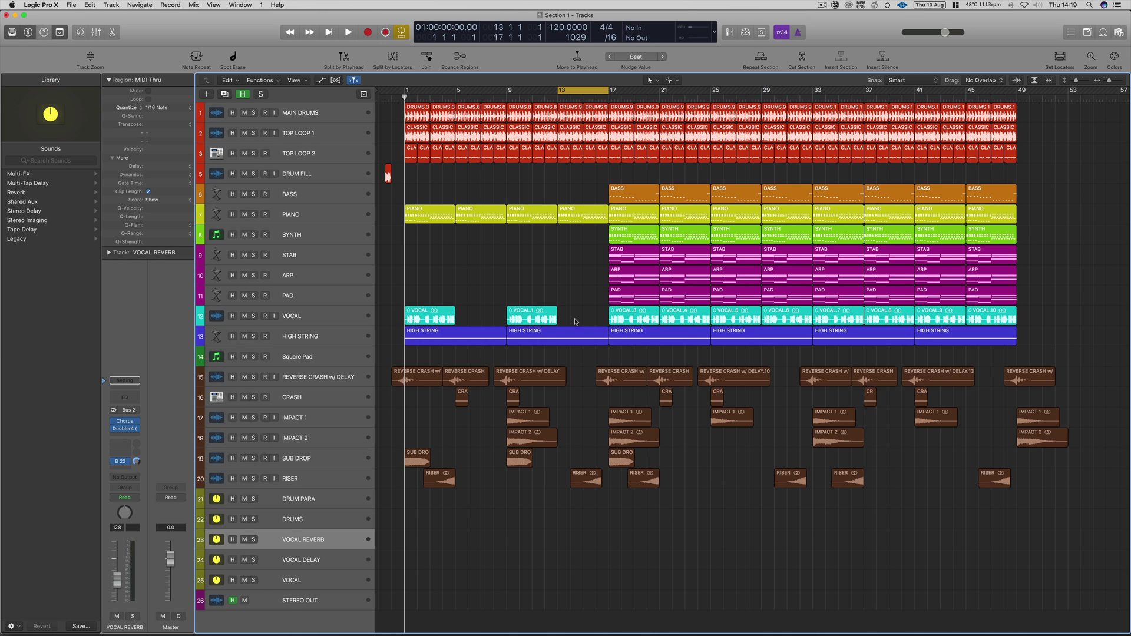
Step: Delete the high string regions from bar 17 to 33 and the one from bar 1 to 9
left_click_drag(576, 351, 730, 339)
key("BackSpace")
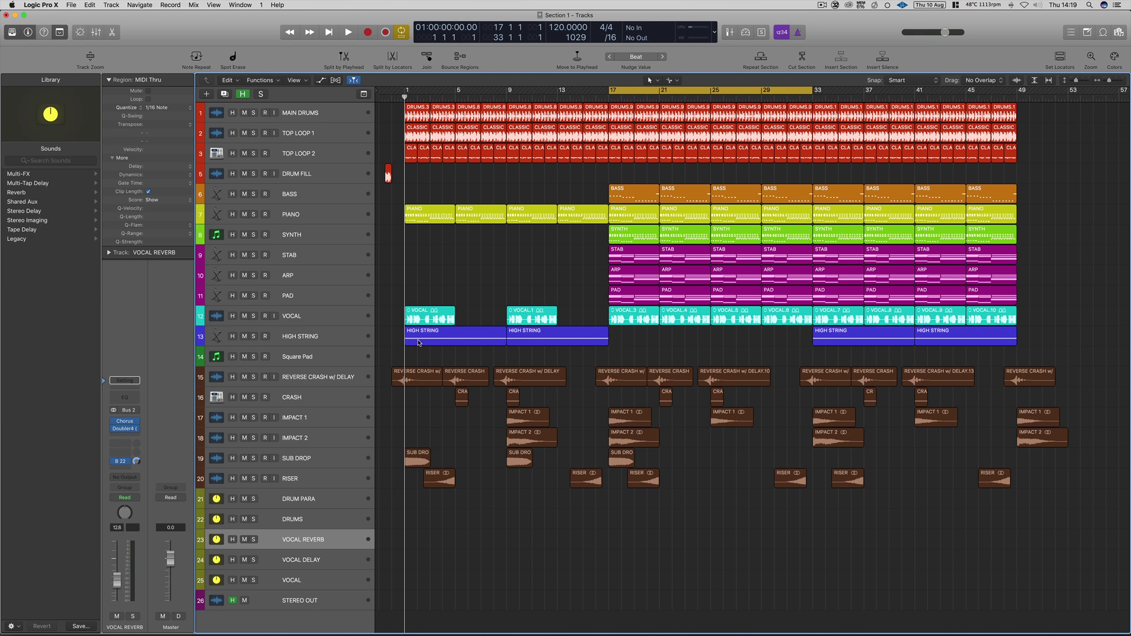
left_click_drag(679, 92, 480, 97)
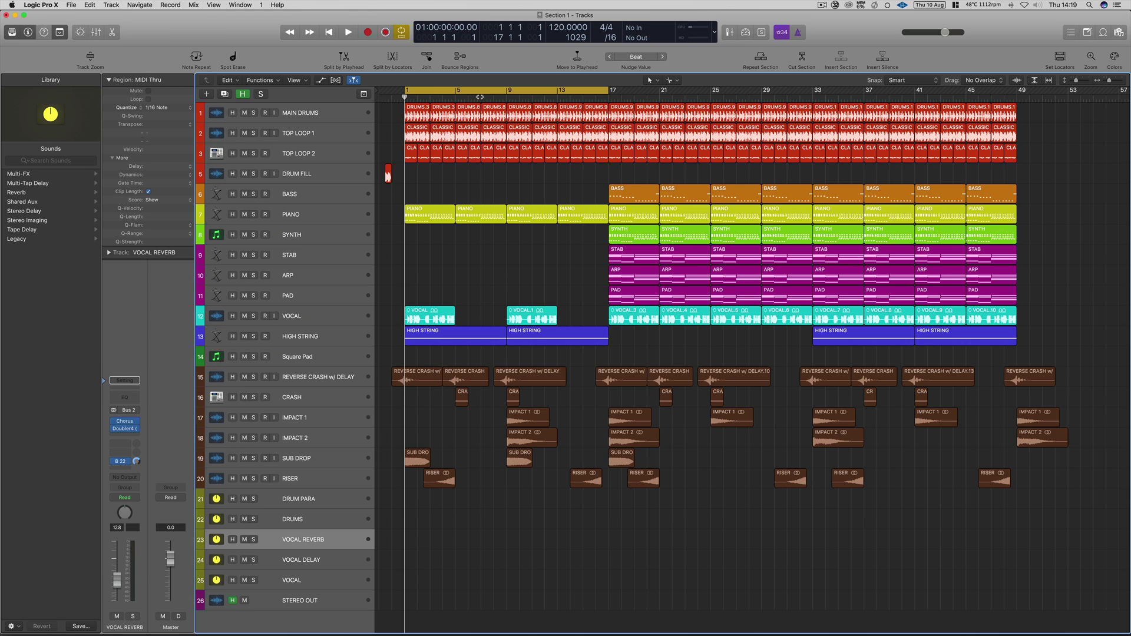
left_click(455, 338)
key("BackSpace")
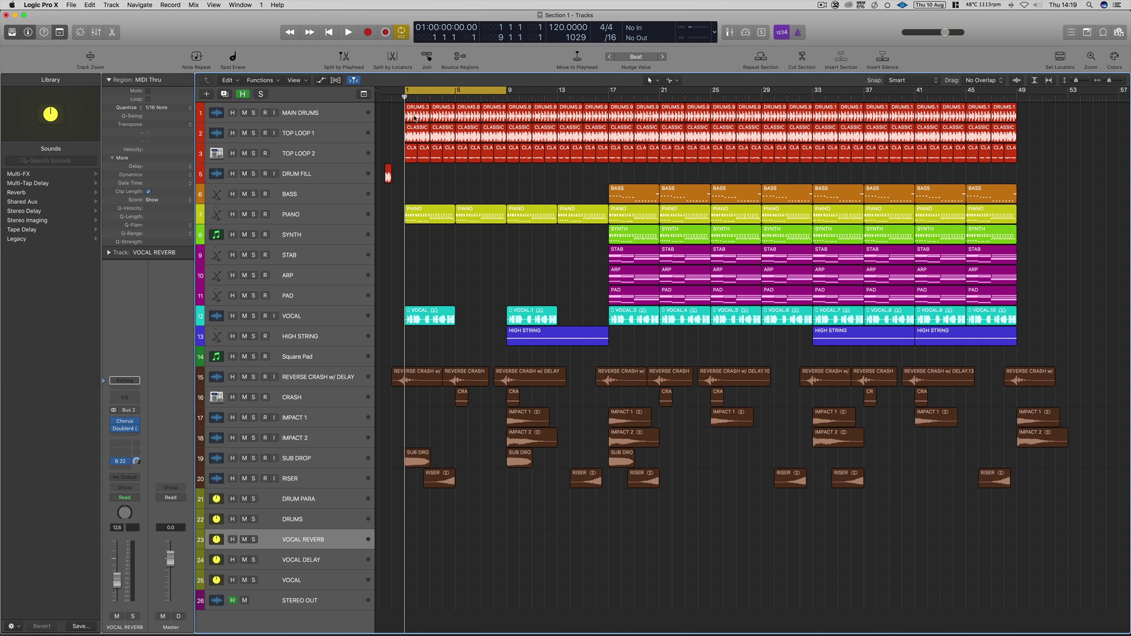
Step: Pull all instrument channel faders down to silence in the mixer and raise the drum channels together to -15.4 dB
left_click(96, 32)
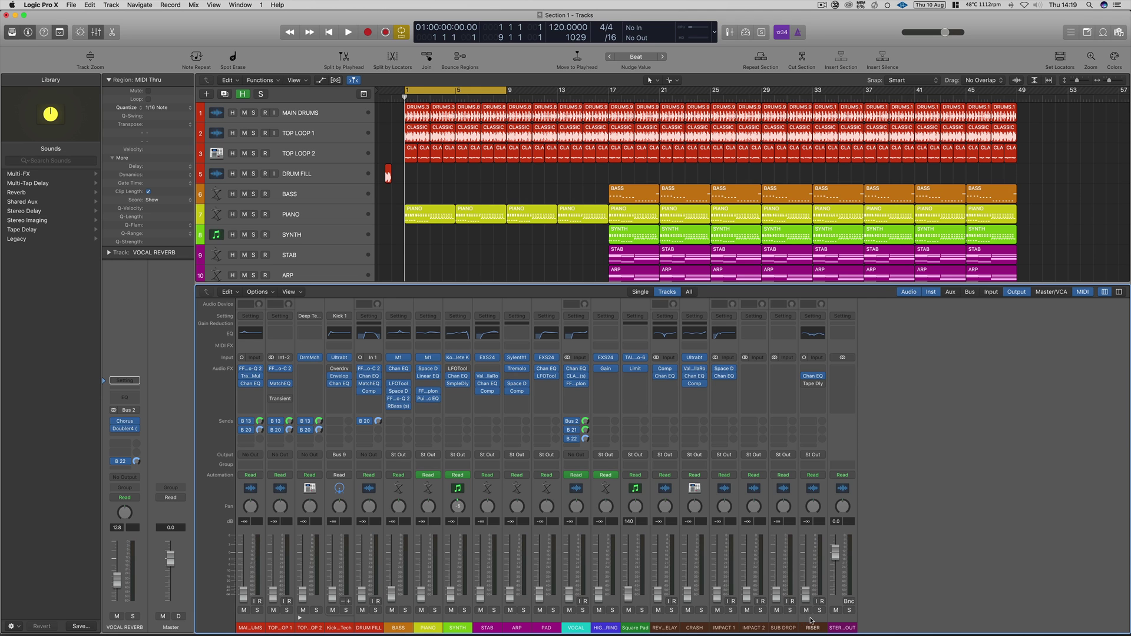
left_click(809, 620)
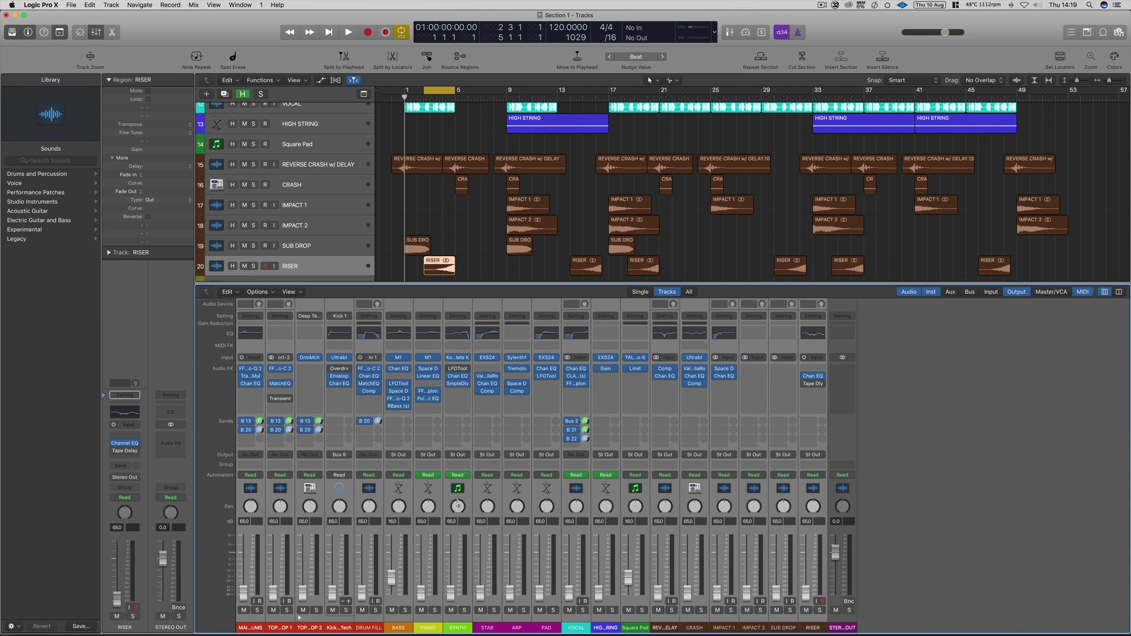
left_click(362, 619)
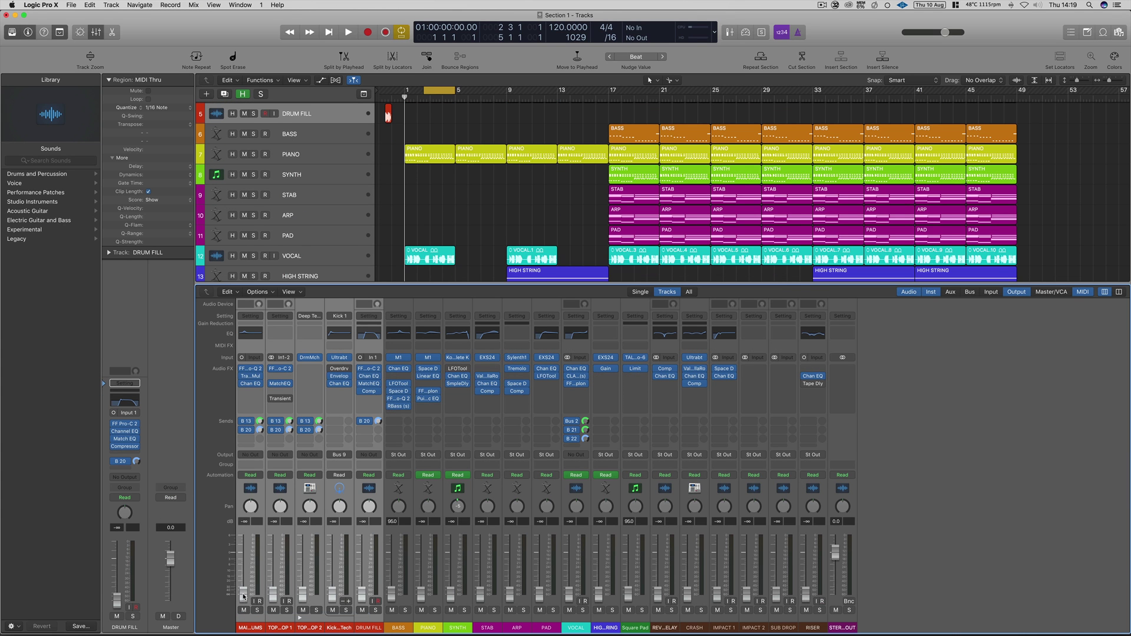
left_click_drag(273, 589, 268, 552)
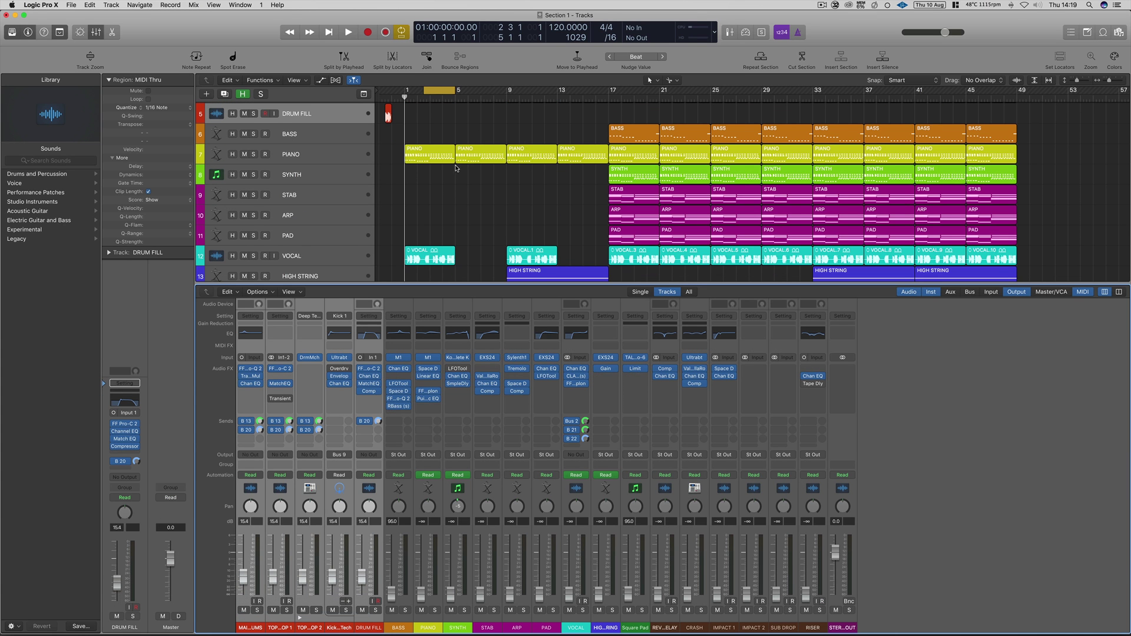
Step: Listen to the drums from bar 1 at their new level and hide the mixer
scroll(455, 168, "up", 3)
key("space")
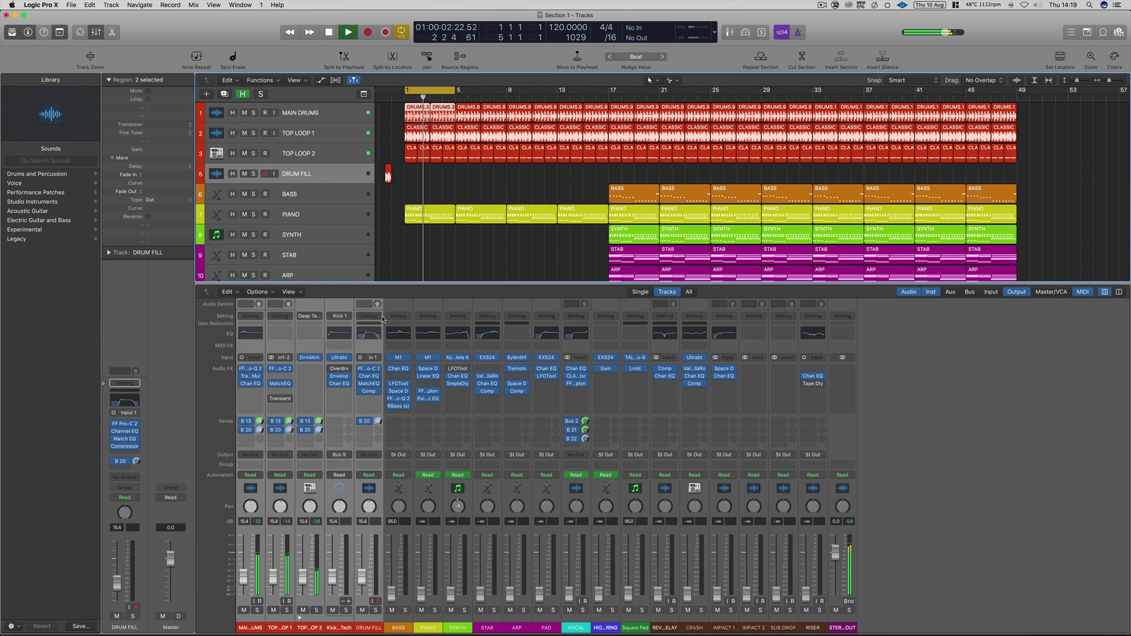
key("space")
key("x")
Step: Raise the PIANO channel's volume to about -8.4 dB while playing it with the drums in bars 1 to 5
left_click(328, 213)
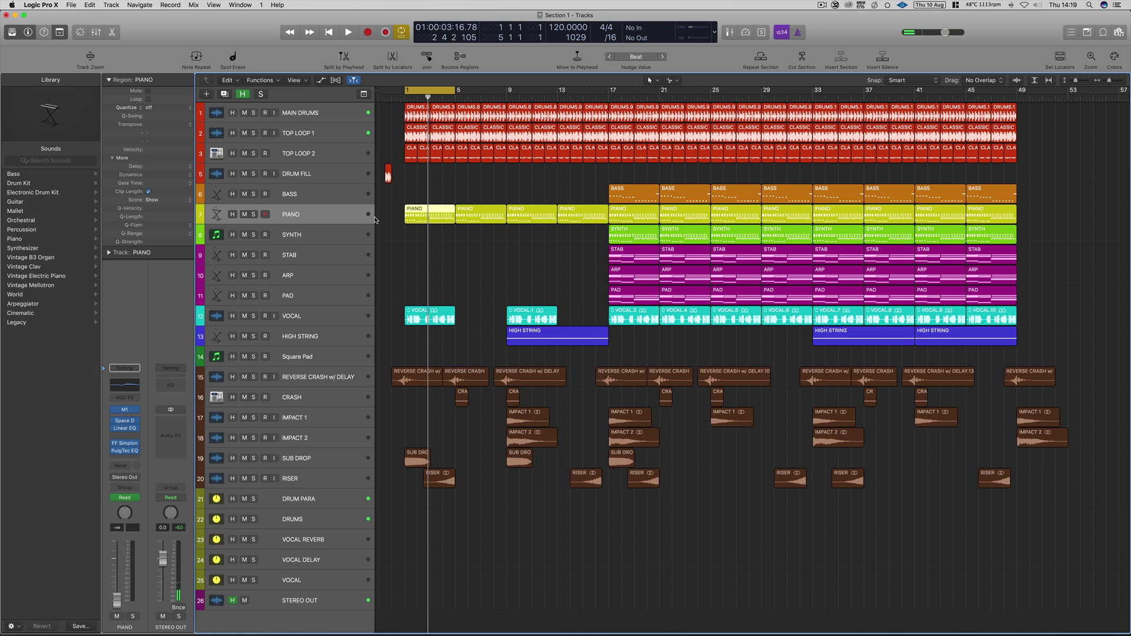
key("space")
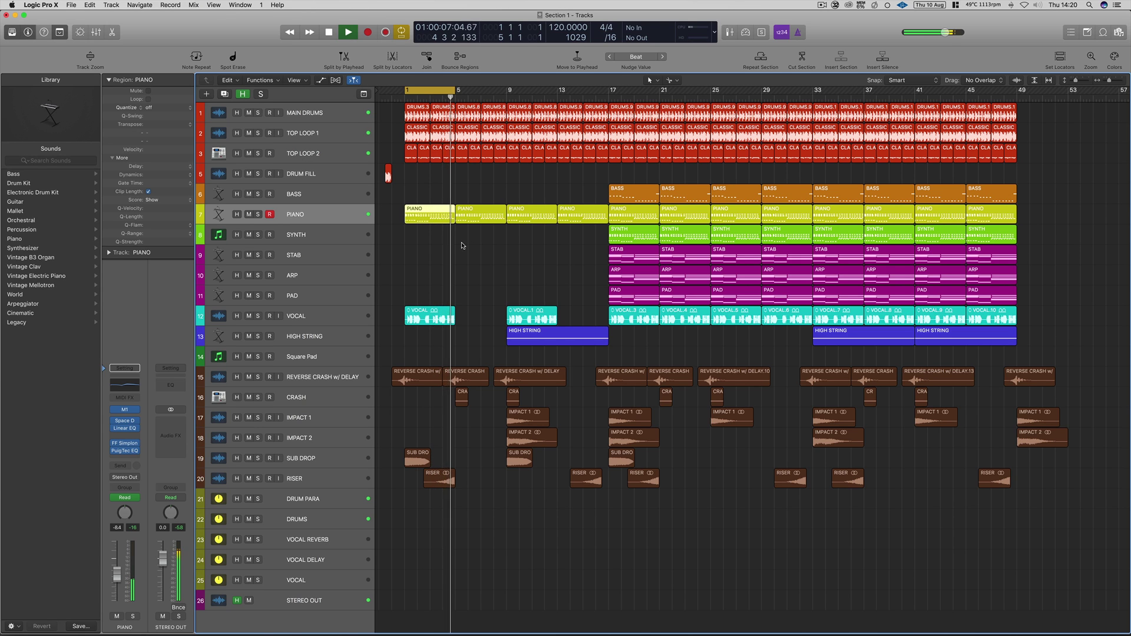
key("space")
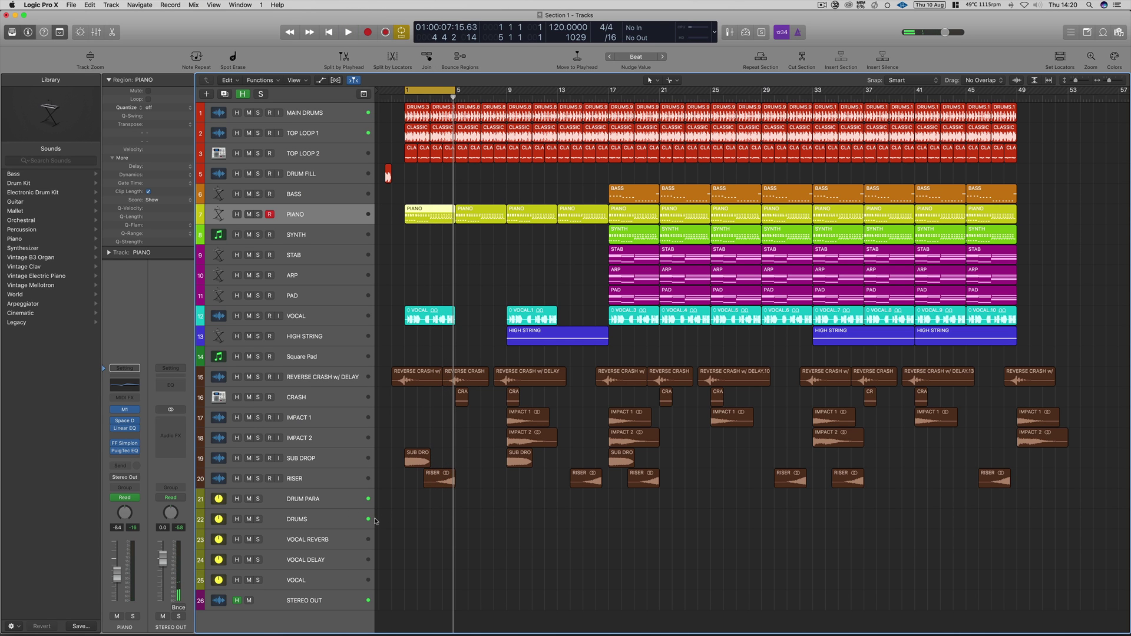
Step: Examine the MAIN DRUMS channel strip's sends and the tracks' automation lanes
left_click(332, 117)
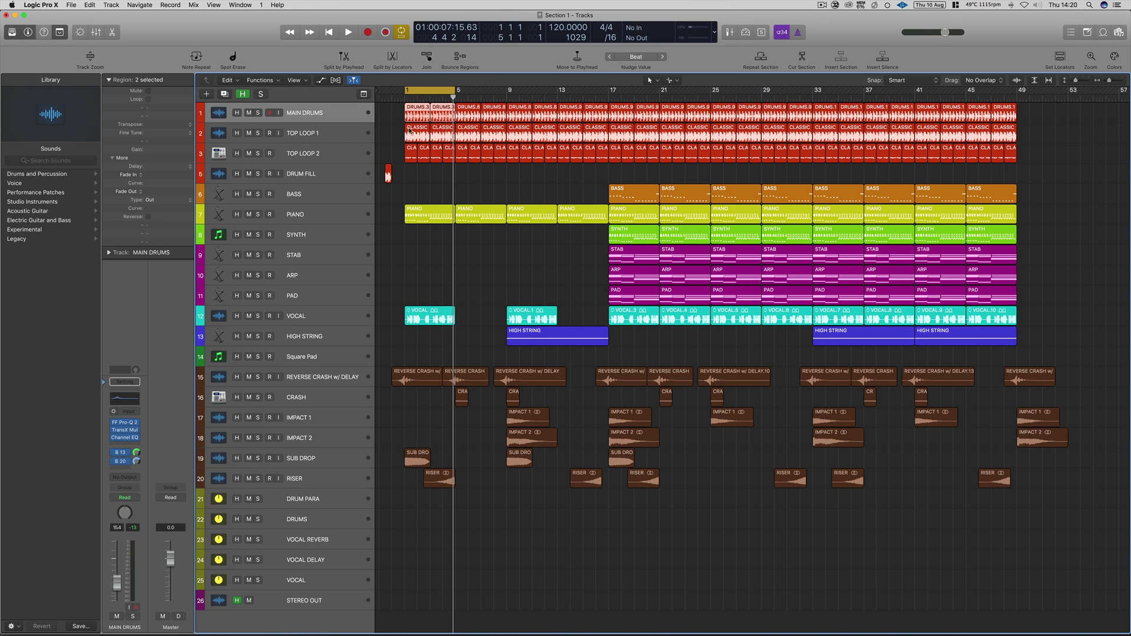
left_click(321, 80)
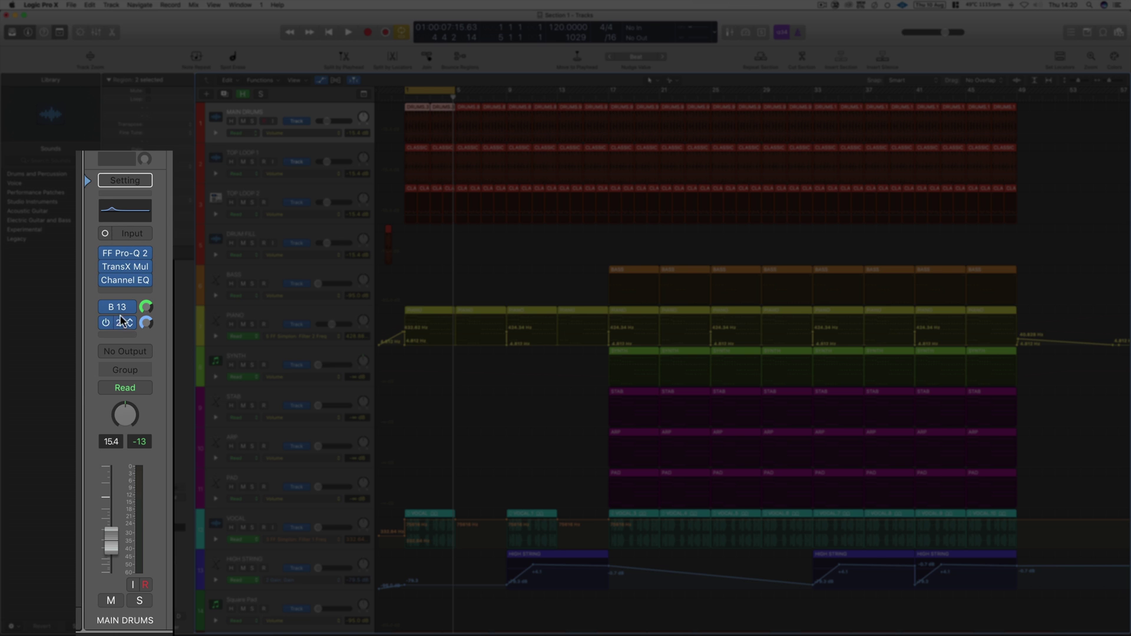
key("alt")
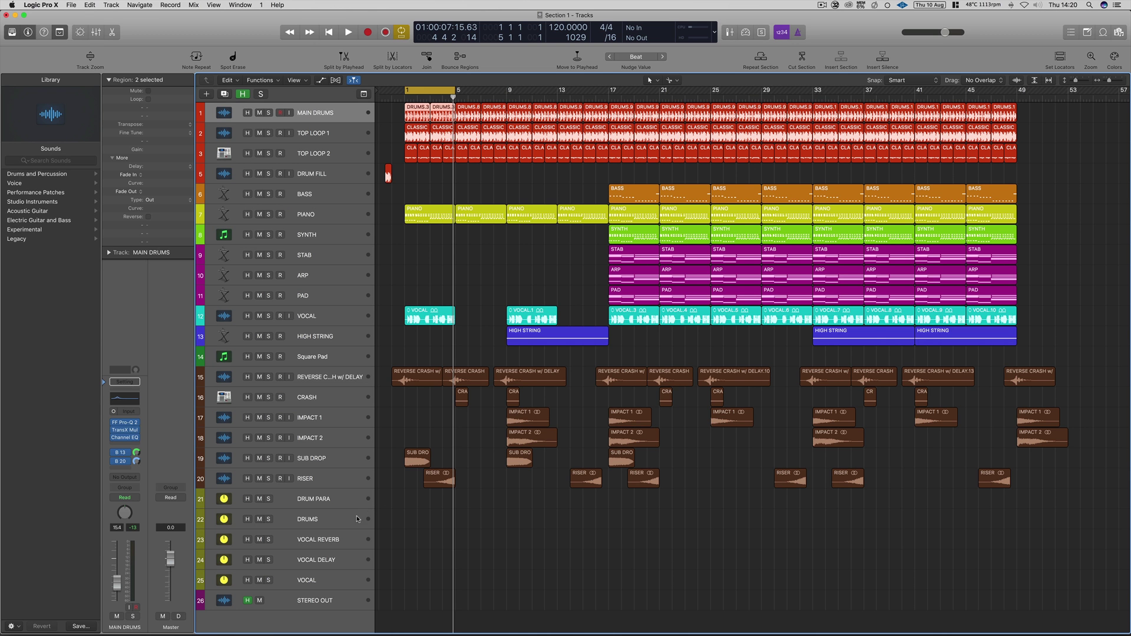
Step: Solo the DRUMS bus and inspect the sends of MAIN DRUMS, TOP LOOP 1 and TOP LOOP 2
left_click(338, 520)
left_click(272, 520)
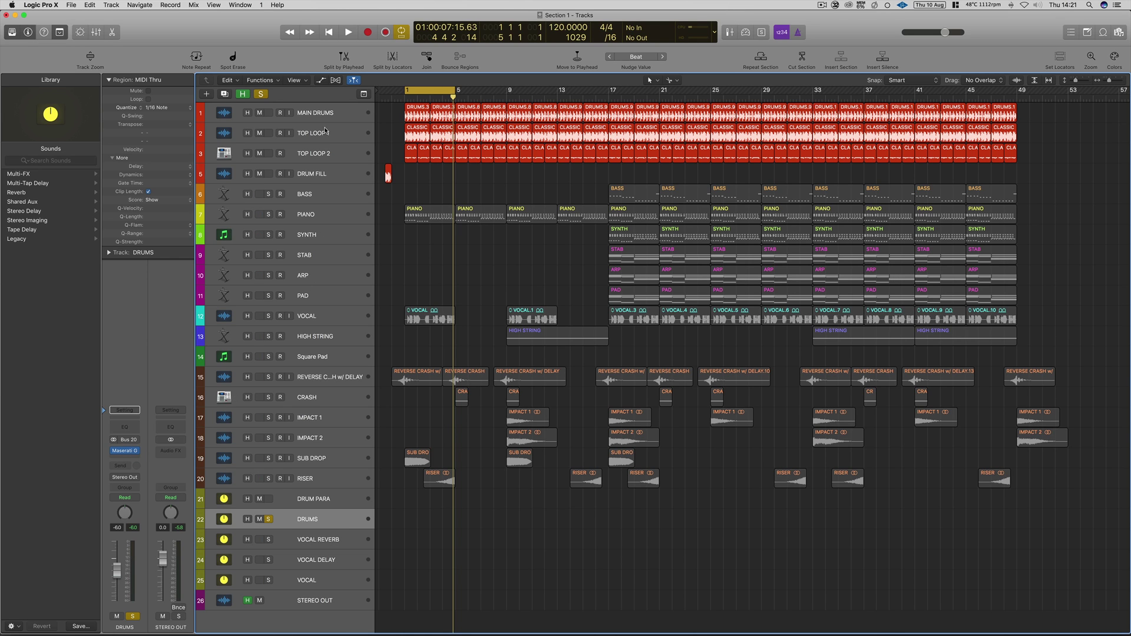
left_click(345, 113)
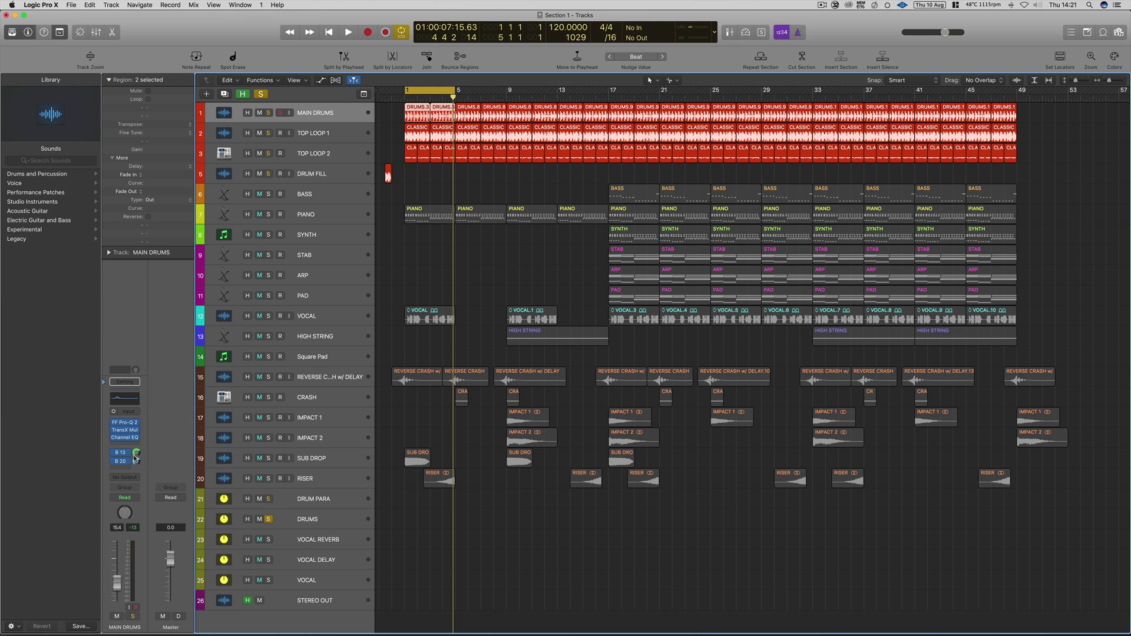
left_click(342, 135)
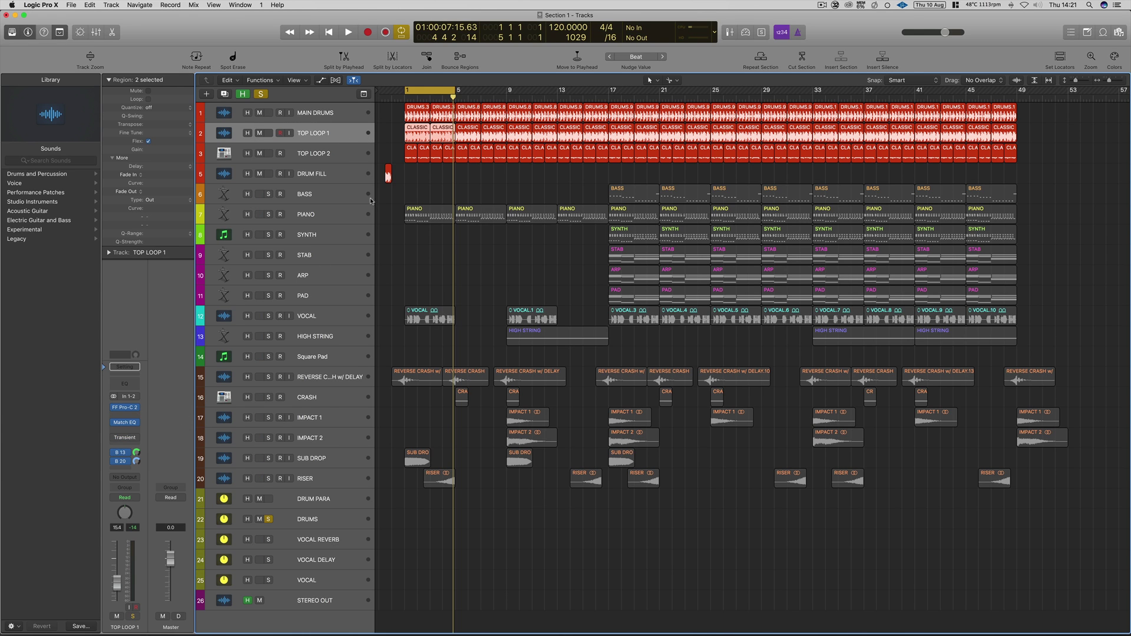
left_click(342, 155)
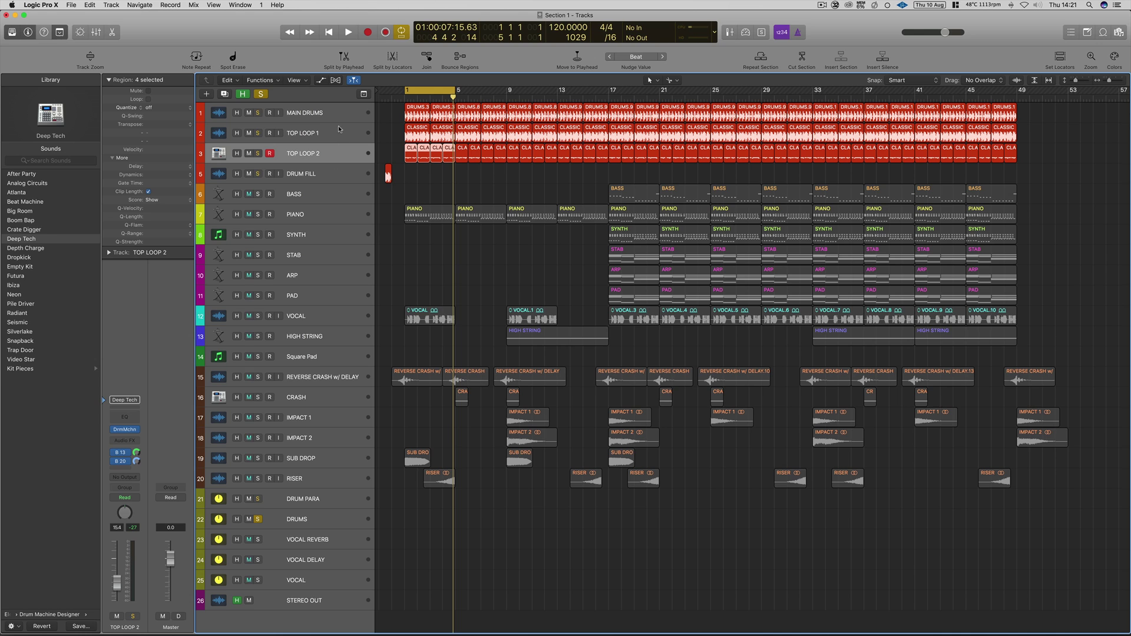
Step: Play the soloed DRUMS bus from bar 1 to hear the grouped drums
left_click(329, 520)
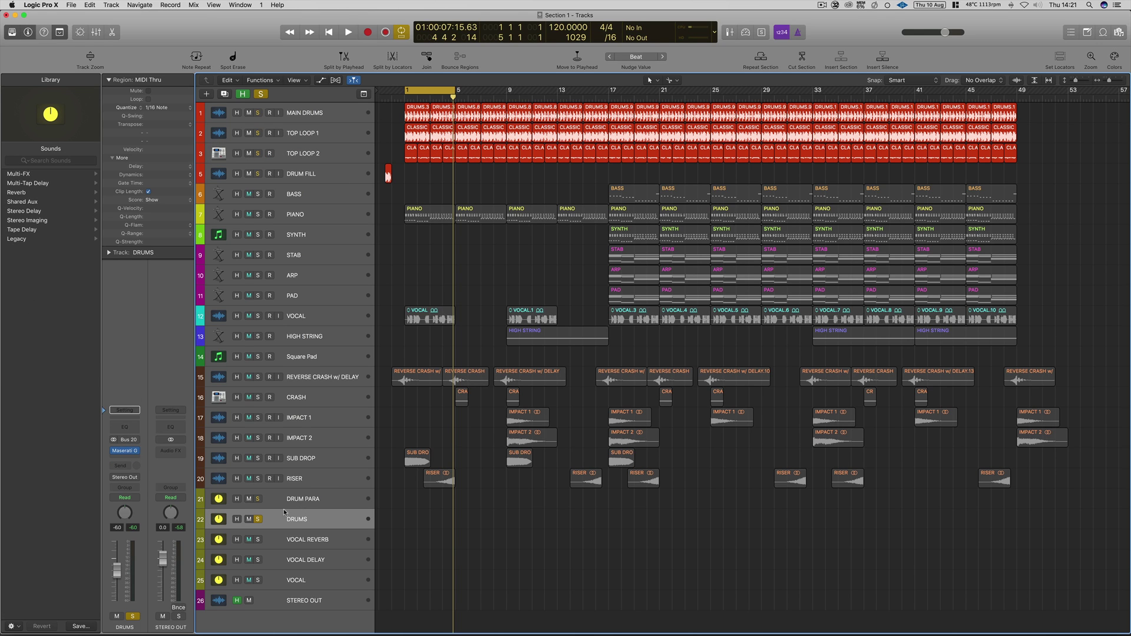
key("space")
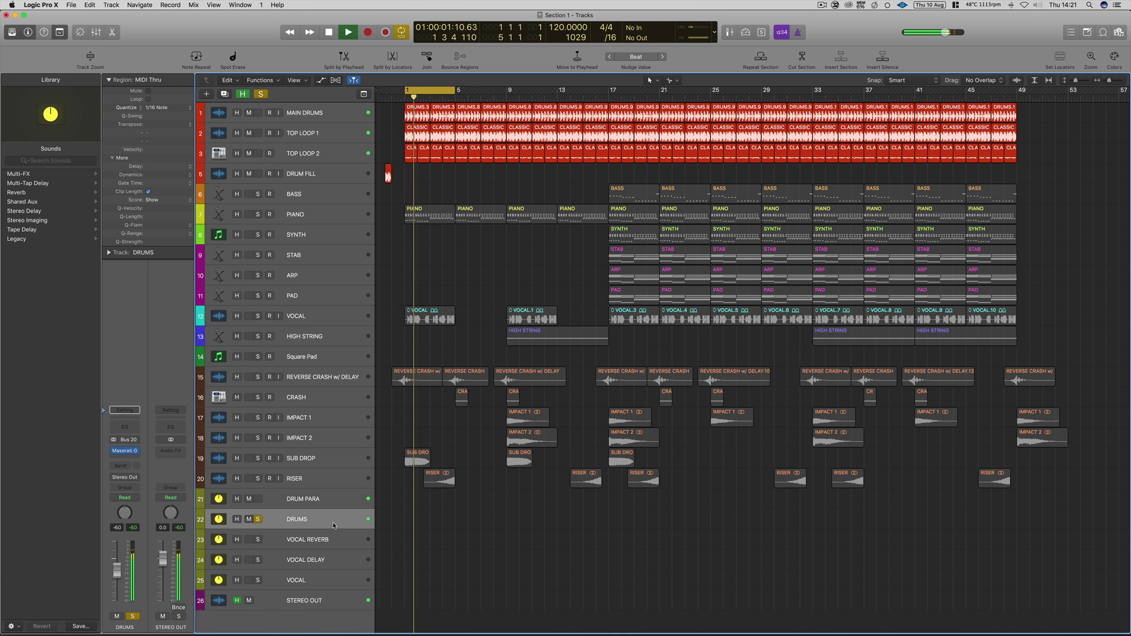
key("space")
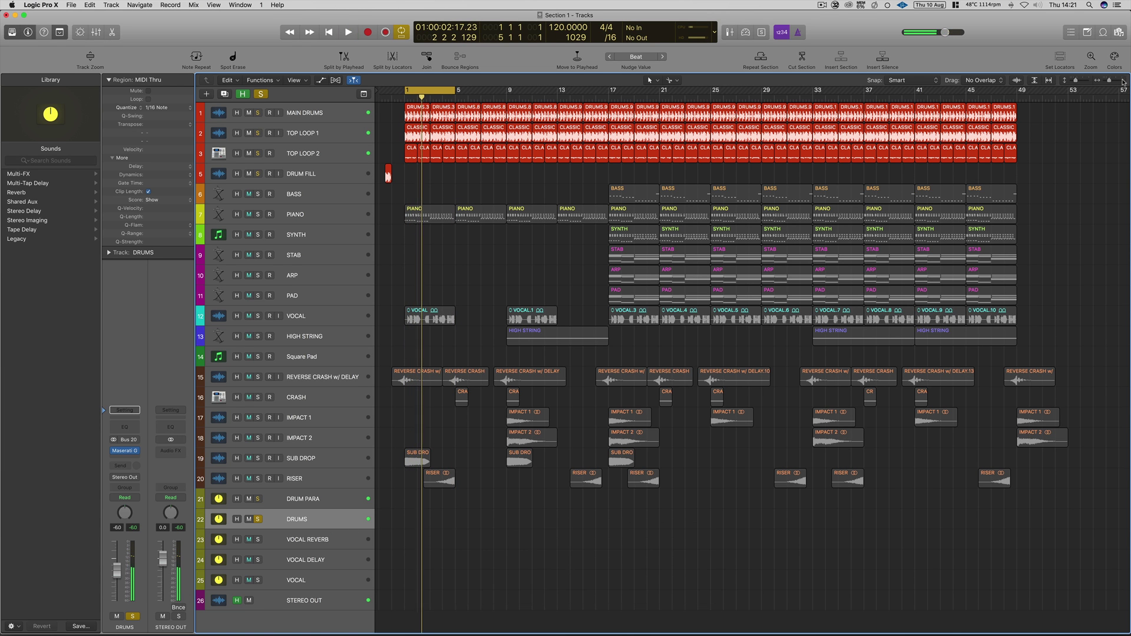
Step: Insert the FF Simplon filter plug-in after the existing effect on the DRUMS bus
left_click(1122, 80)
left_click(1122, 79)
left_click(1122, 79)
left_click(1122, 80)
scroll(809, 240, "left", 1)
scroll(809, 239, "left", 2)
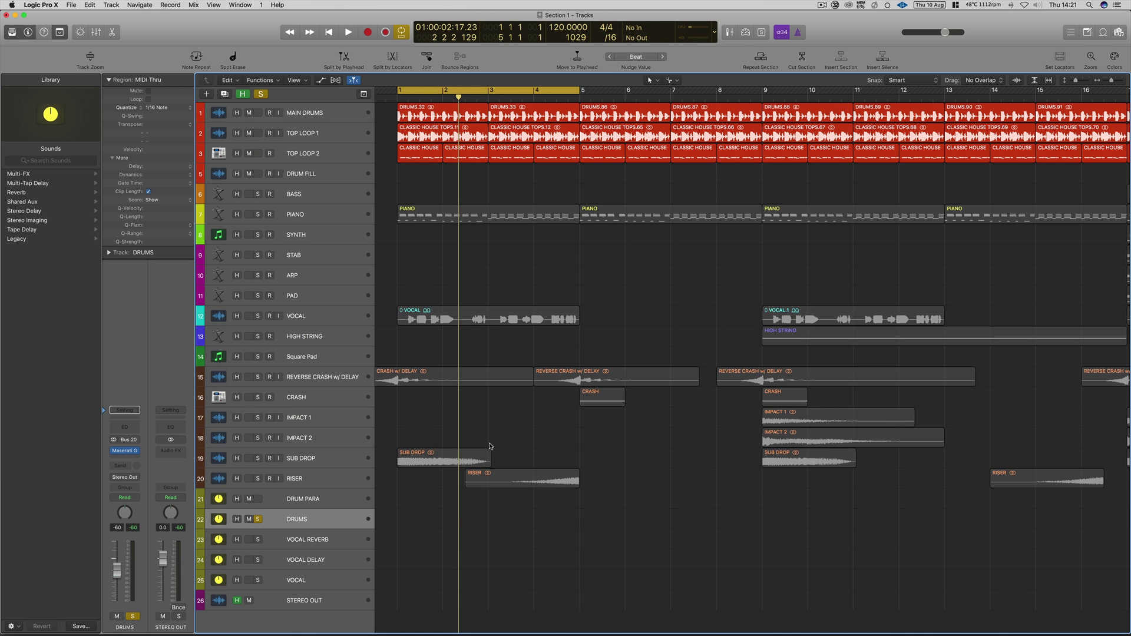
left_click(124, 459)
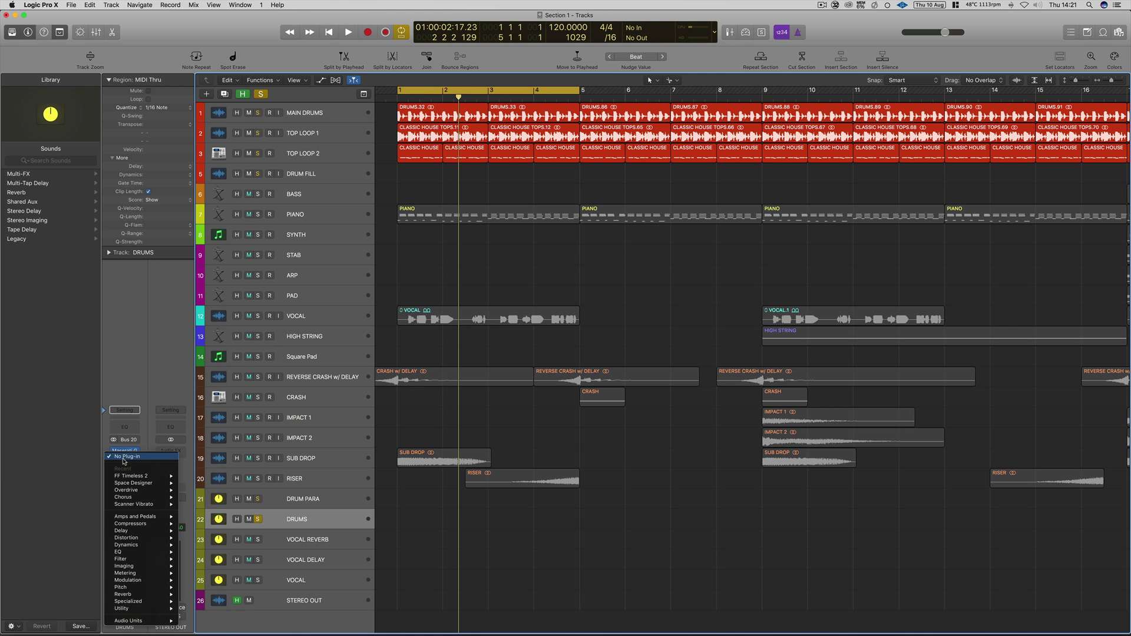
mouse_move(167, 622)
mouse_move(212, 563)
mouse_move(306, 606)
left_click(352, 606)
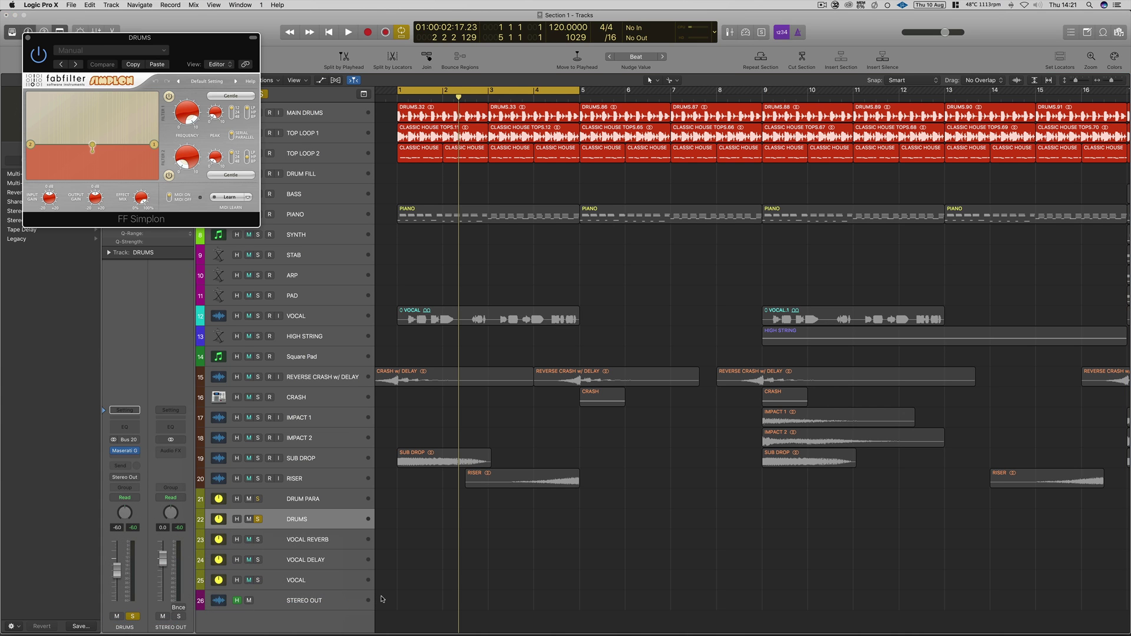
Step: Examine how FF Simplon's two filter handles behave and close the plug-in window
left_click_drag(194, 48, 494, 201)
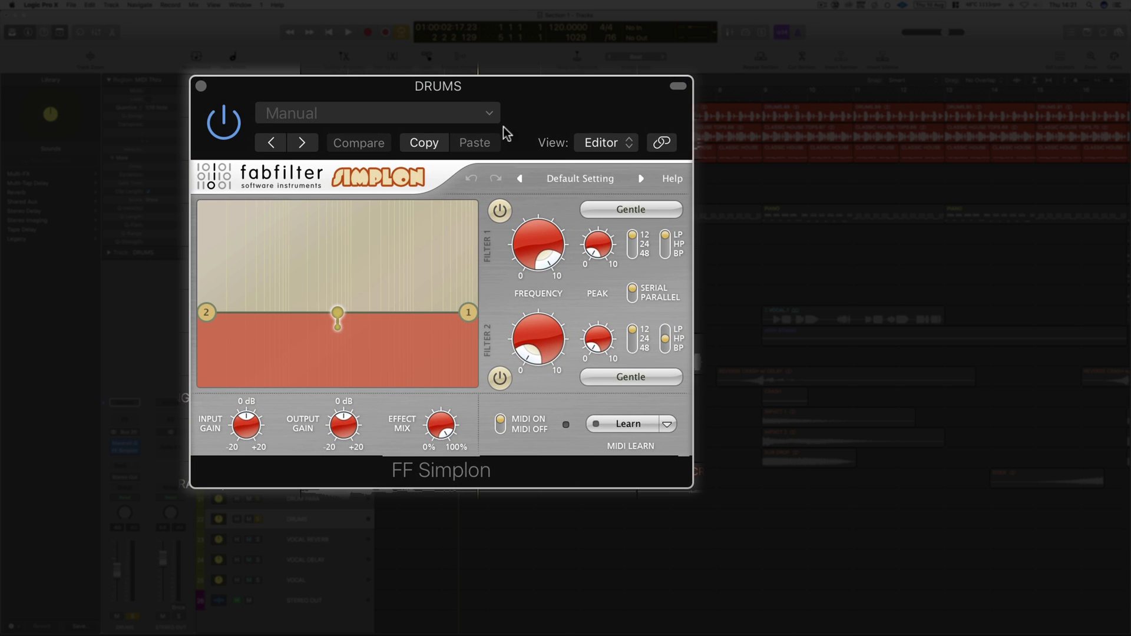
left_click_drag(330, 296, 333, 290)
mouse_move(214, 299)
left_mouse_down()
mouse_move(266, 283)
mouse_move(391, 284)
mouse_move(248, 316)
mouse_move(206, 312)
left_mouse_up()
mouse_move(470, 313)
left_mouse_down()
mouse_move(416, 285)
mouse_move(339, 316)
mouse_move(342, 274)
mouse_move(347, 314)
mouse_move(489, 317)
mouse_move(476, 314)
left_mouse_up()
left_click(200, 86)
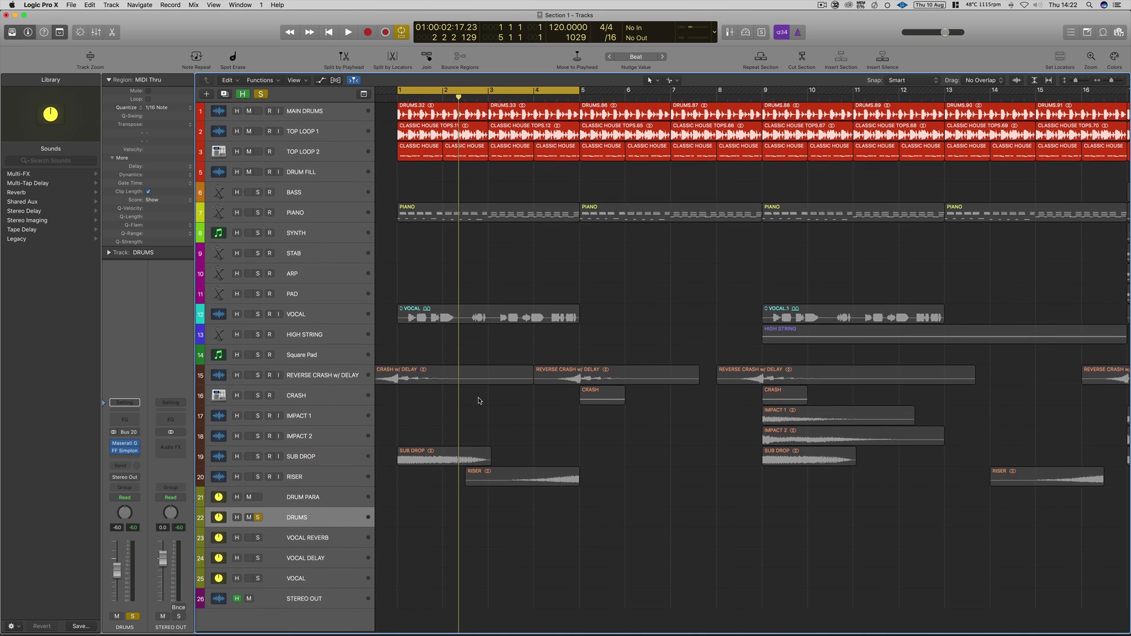
Step: Show track automation and set the DRUMS bus lane to FF Simplon's Filter 2 Freq
left_click(321, 80)
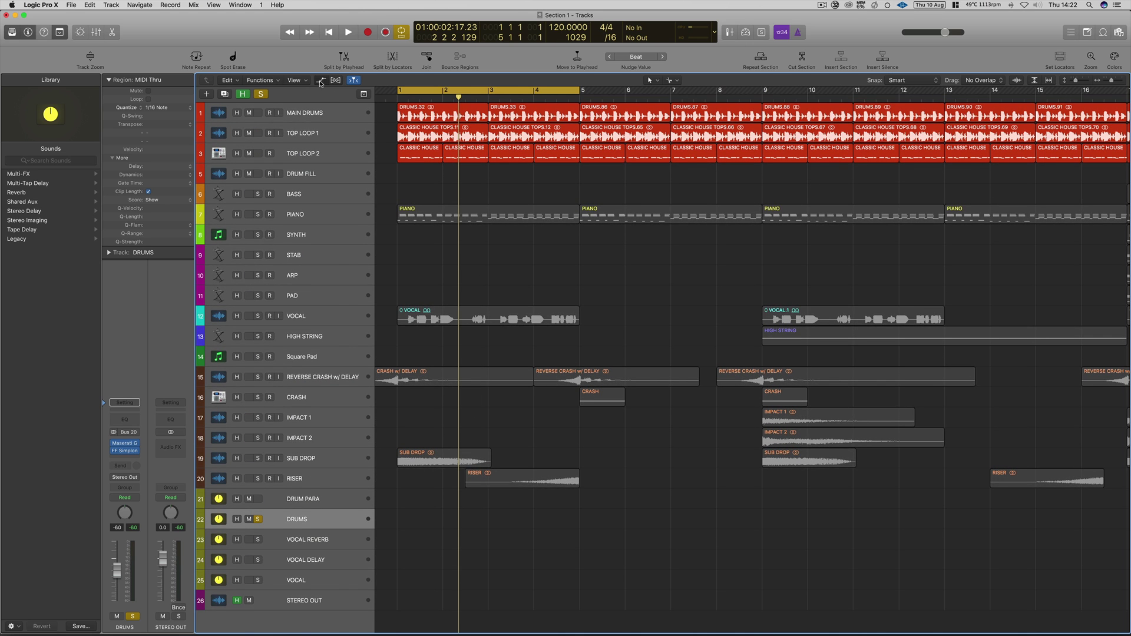
left_click(300, 539)
mouse_move(344, 511)
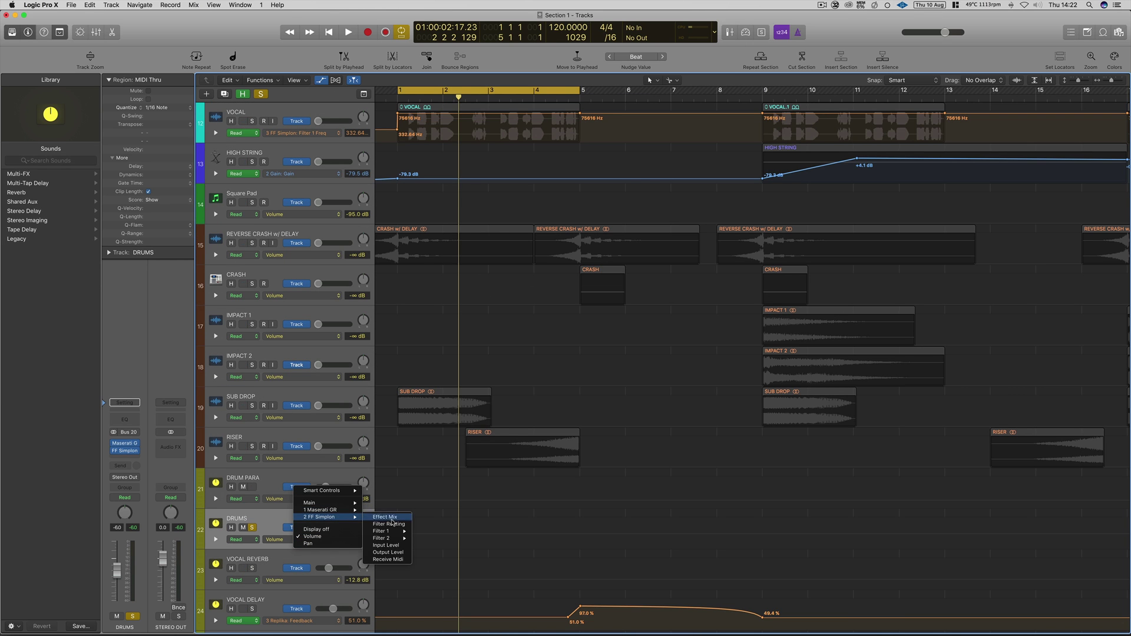
mouse_move(394, 540)
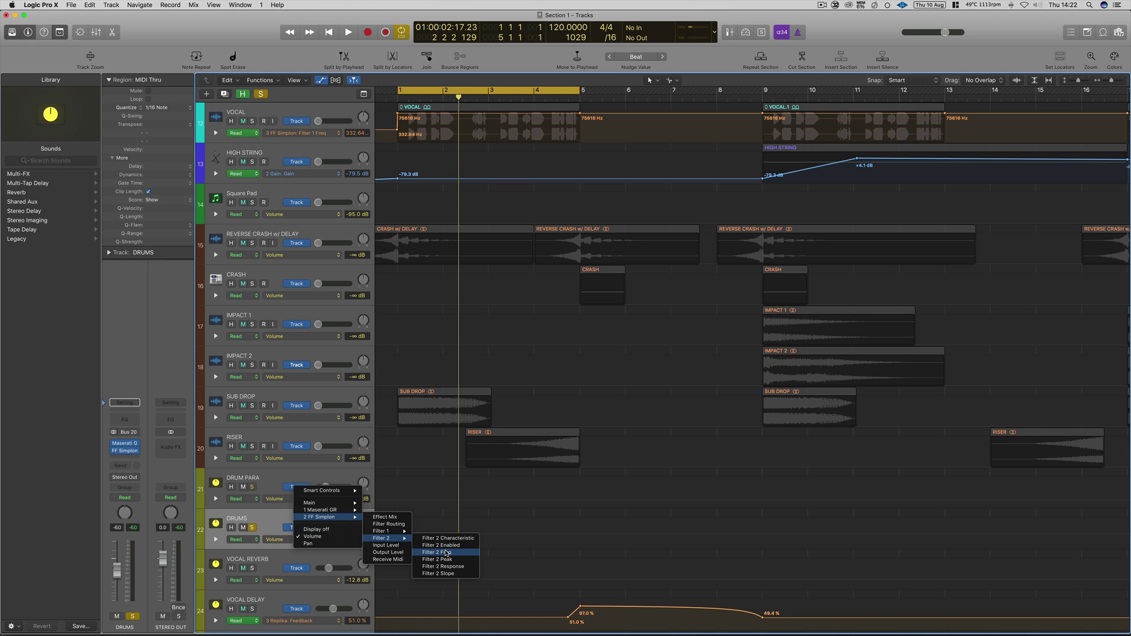
left_click(446, 553)
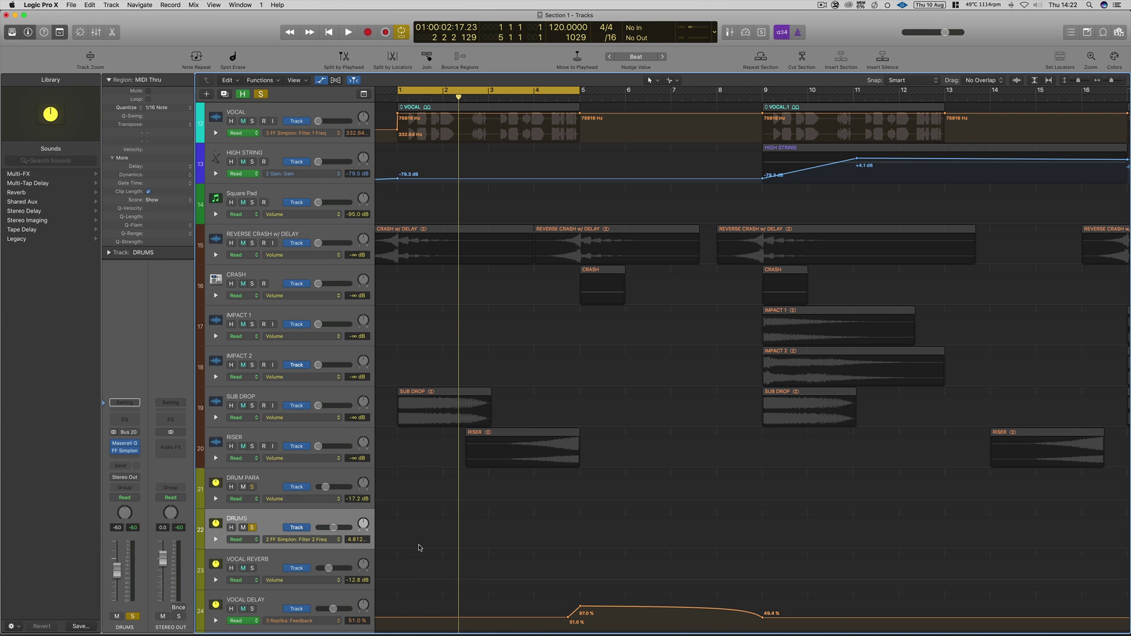
Step: Draw a falling Filter 2 frequency ramp on the DRUMS bus from about 584 Hz at bar 1 to 4.812 Hz at bar 5
left_click(395, 550)
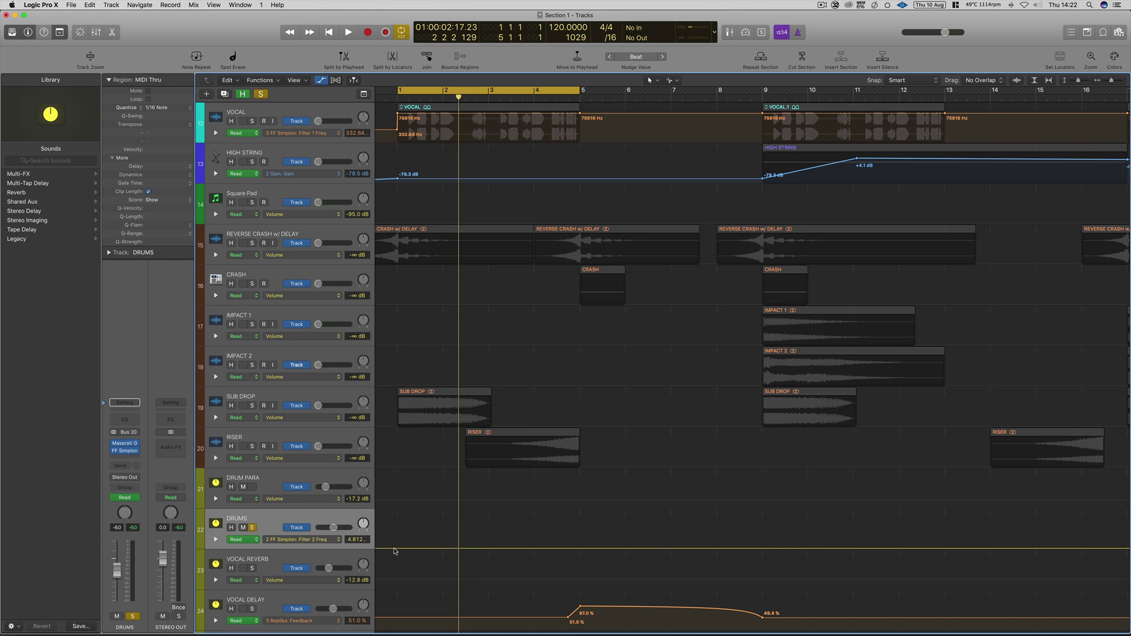
left_click_drag(395, 551, 397, 534)
left_click(580, 534)
left_click_drag(580, 535, 583, 551)
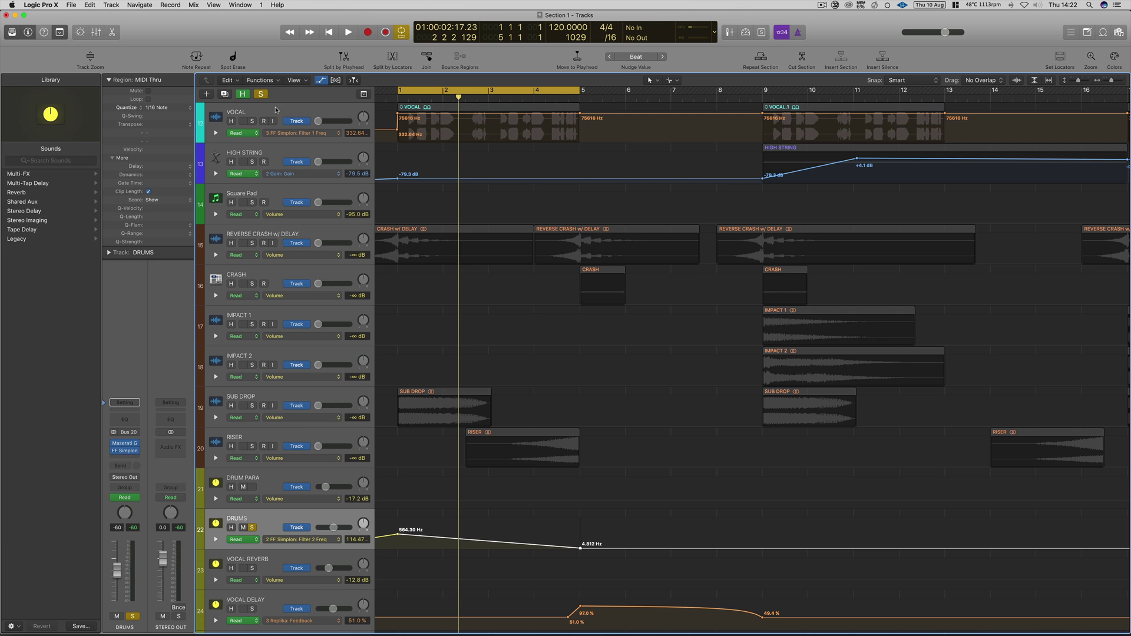
Step: Hide the automation and play bars 1 to 5 to hear the filter sweep on the drums
left_click(321, 80)
key("space")
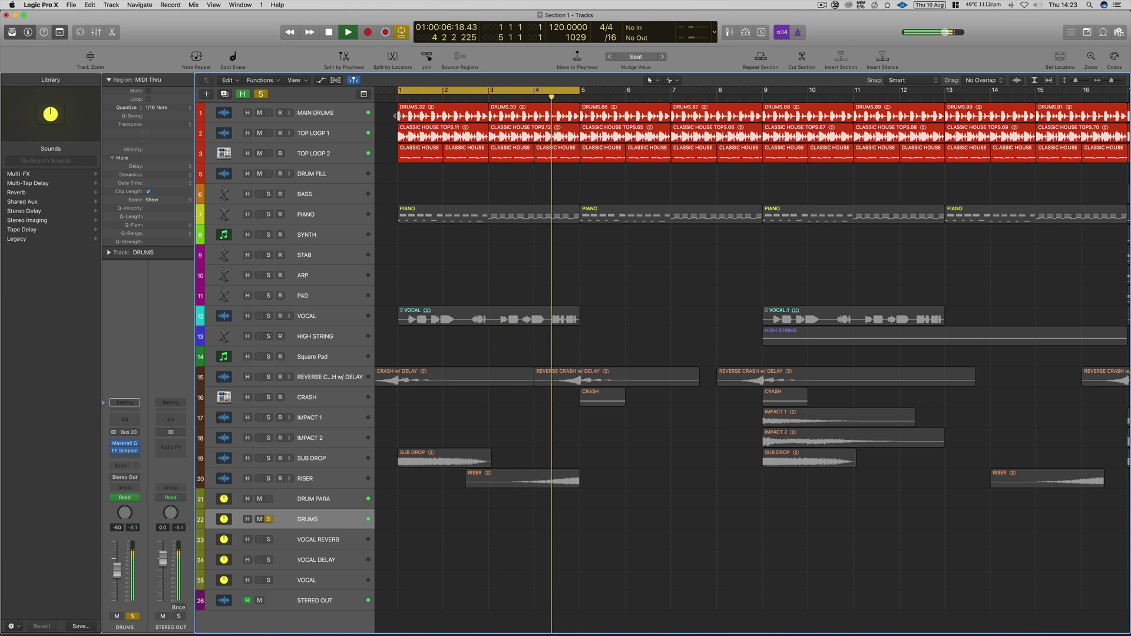
key("space")
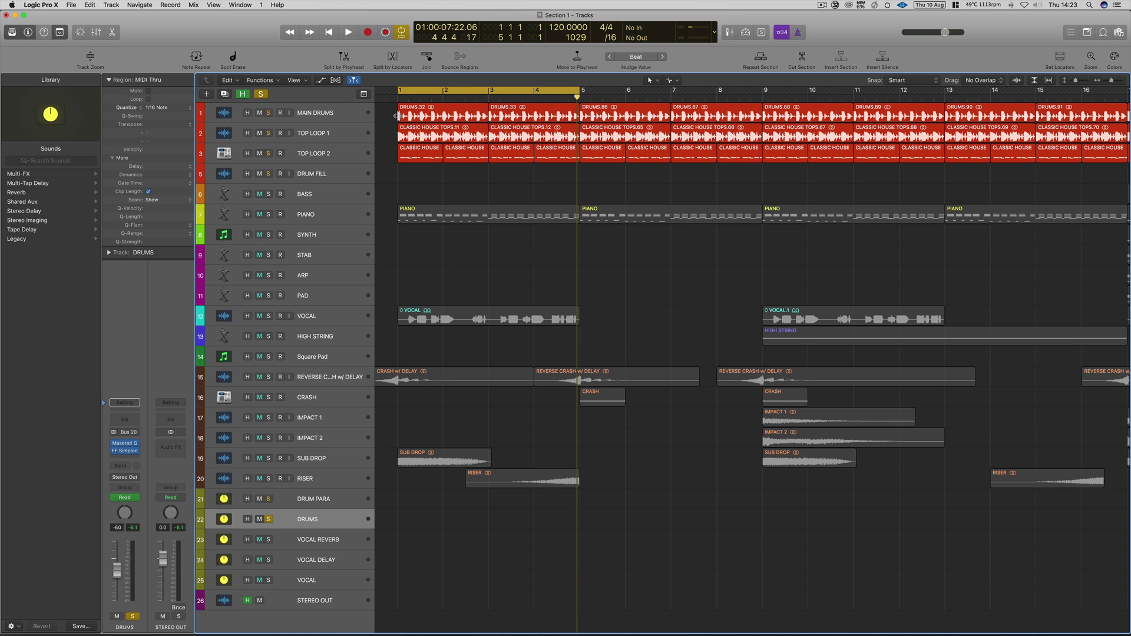
Step: Show track automation, delete the DRUMS bus's Filter 2 point at bar 5 and assign the Marquee Tool as the secondary tool
left_click(321, 80)
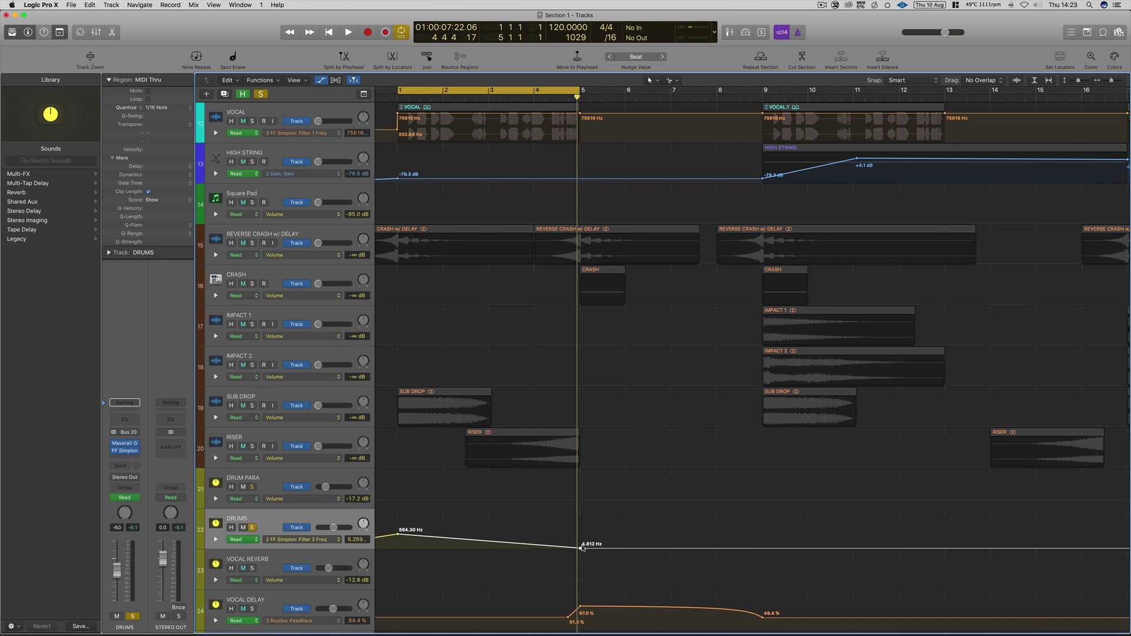
double_click(580, 548)
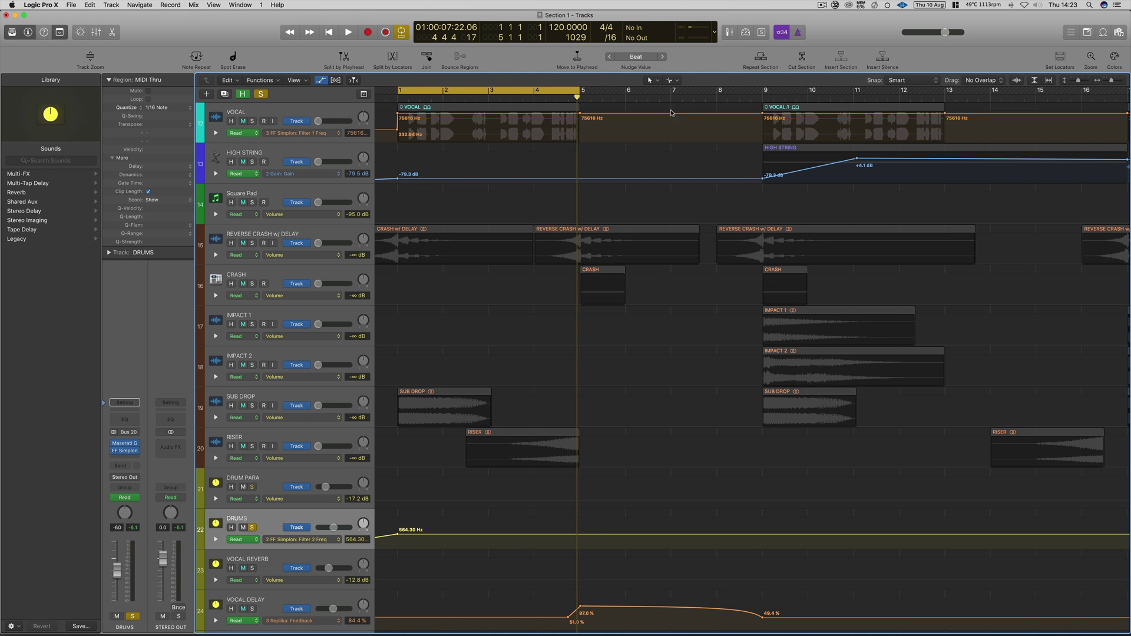
left_click(671, 82)
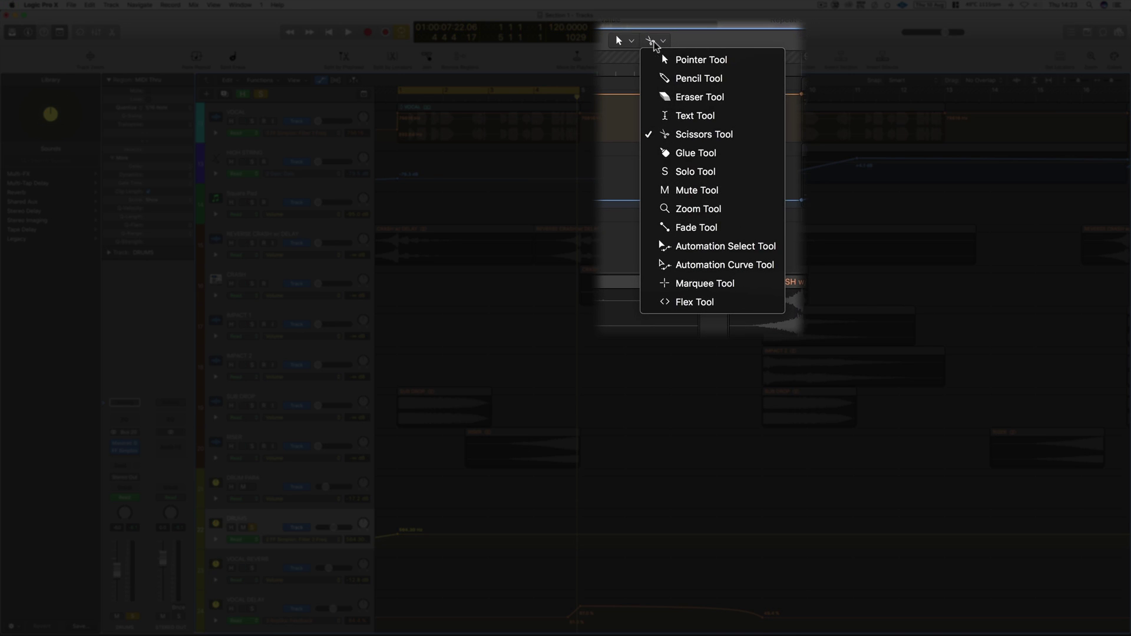
left_click(688, 285)
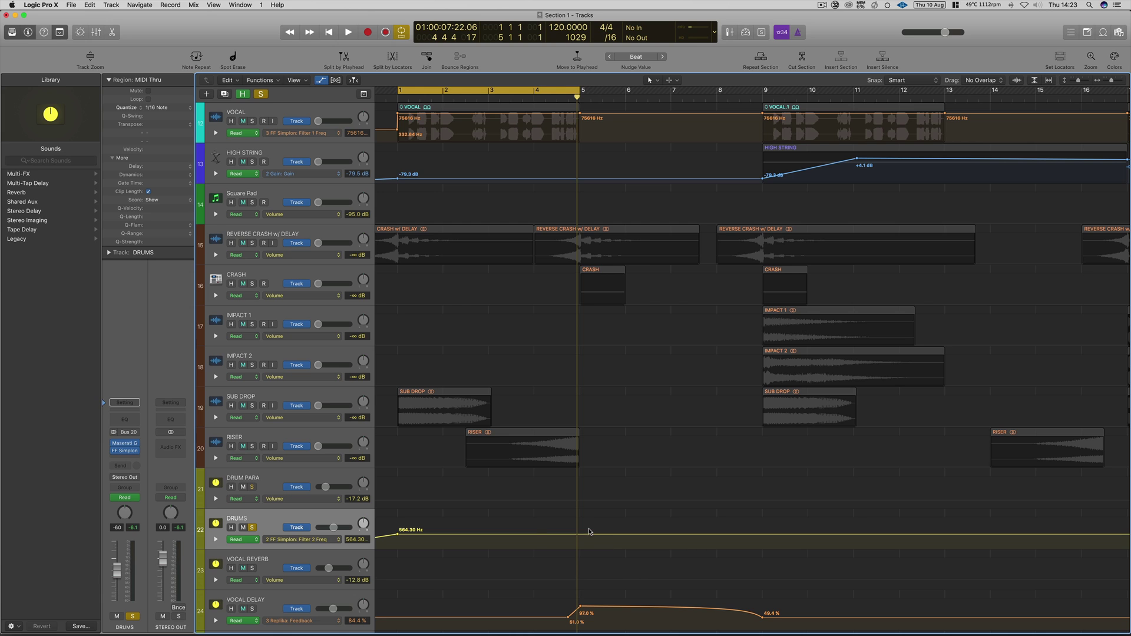
Step: Marquee-select bars 5 to 9 on the DRUMS bus lane and lower that stretch of Filter 2 frequency to 4.812 Hz
key("super")
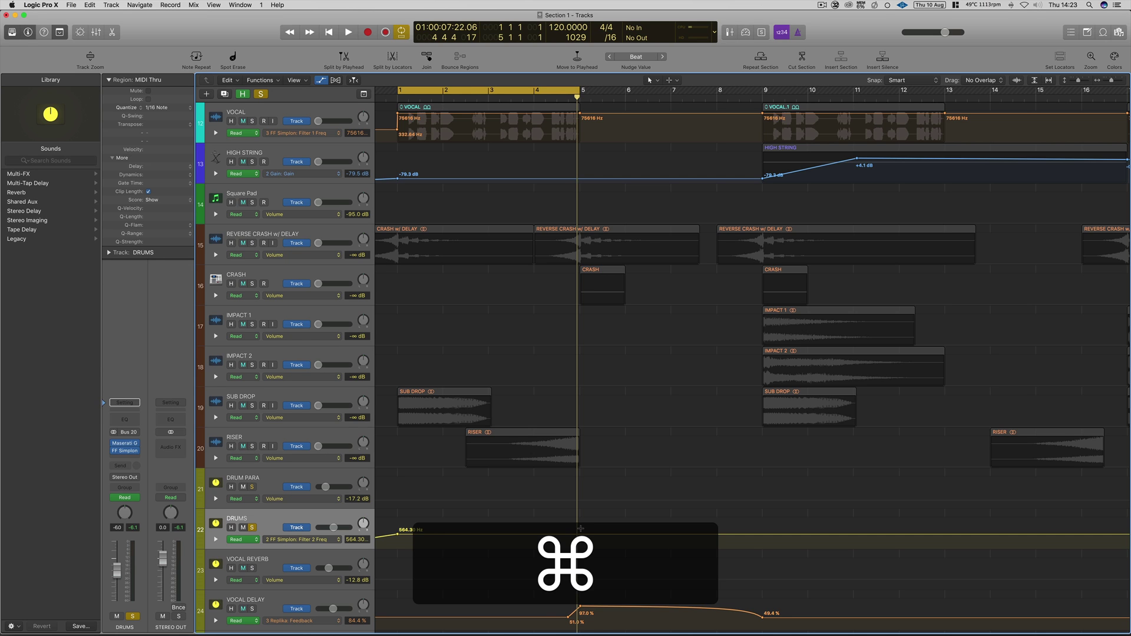
left_click_drag(580, 529, 759, 535)
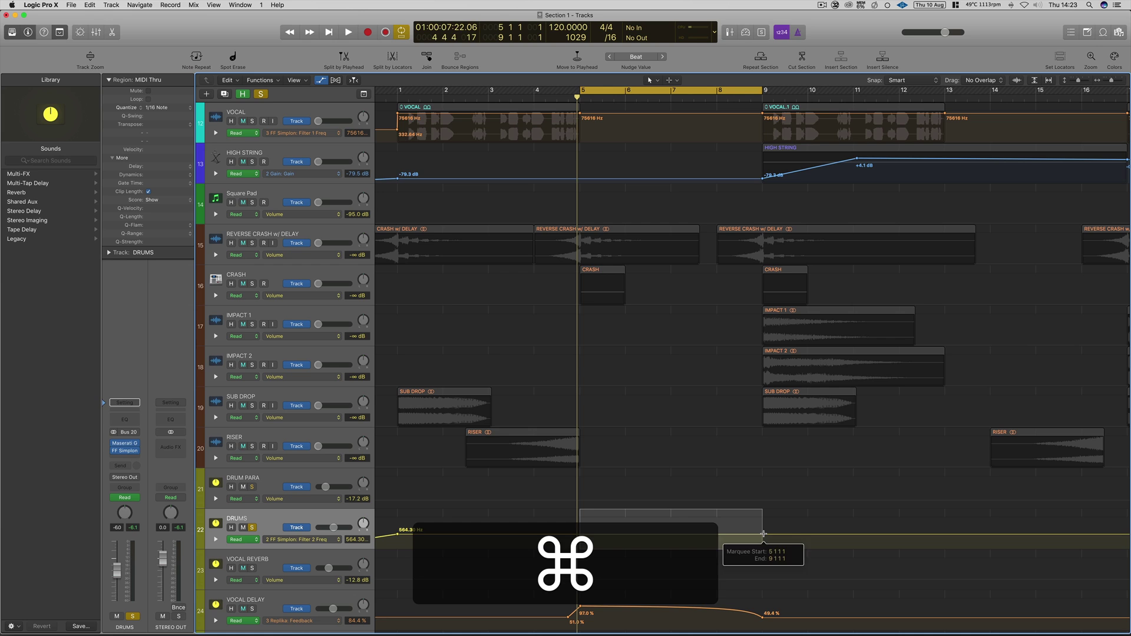
left_click_drag(763, 534, 762, 533)
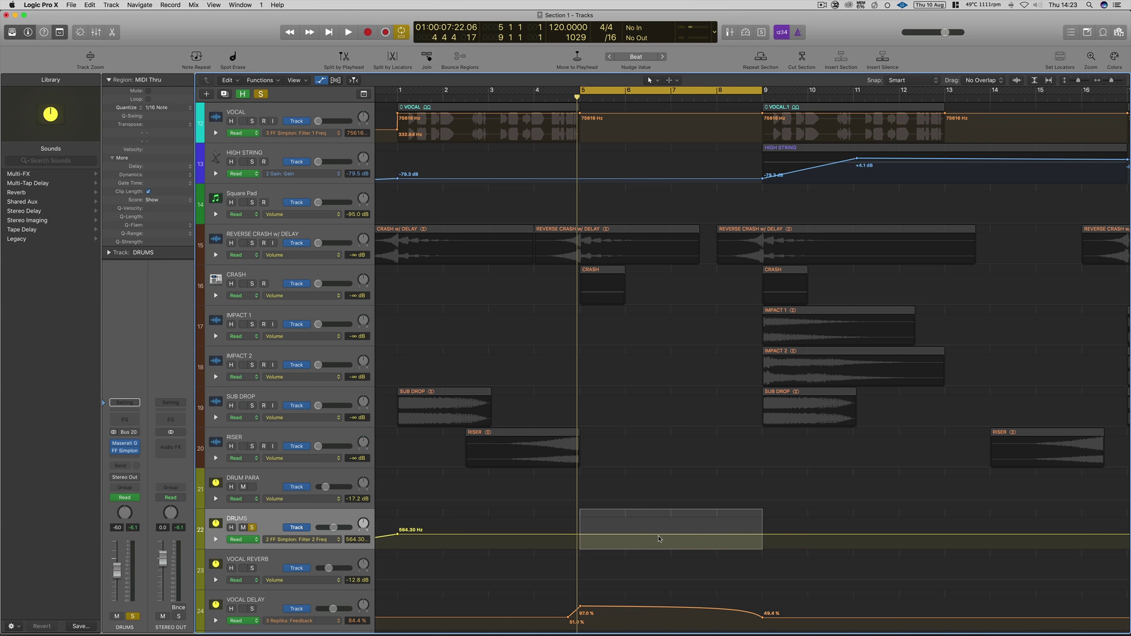
left_click_drag(663, 537, 664, 555)
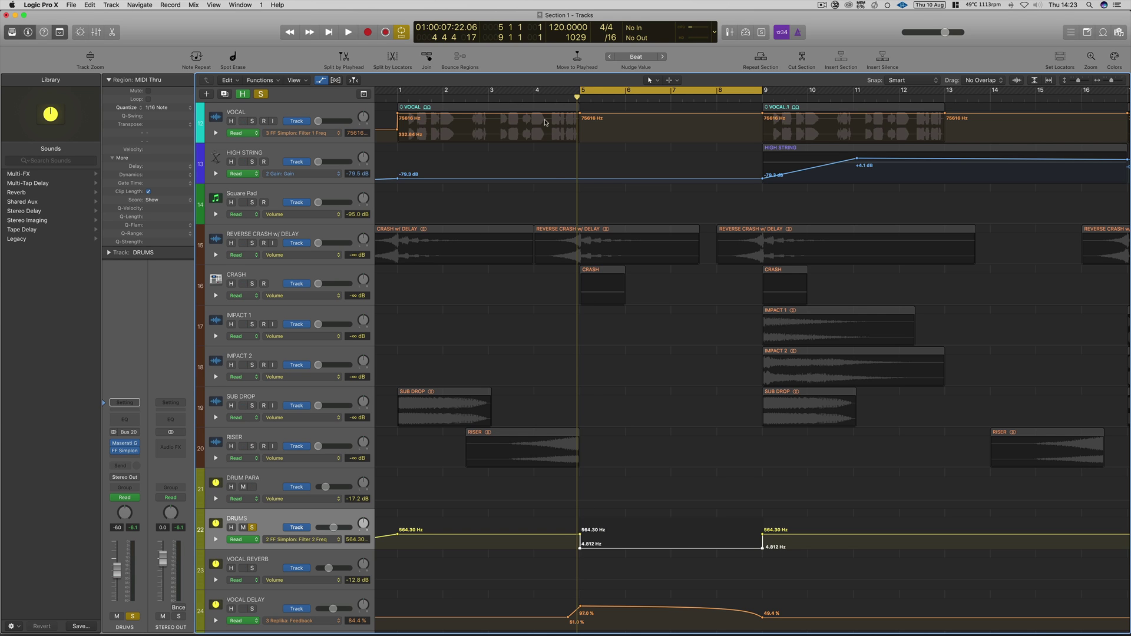
Step: Hide the automation and play from bar 5 to hear the stepped filter change on the drums
left_click(322, 81)
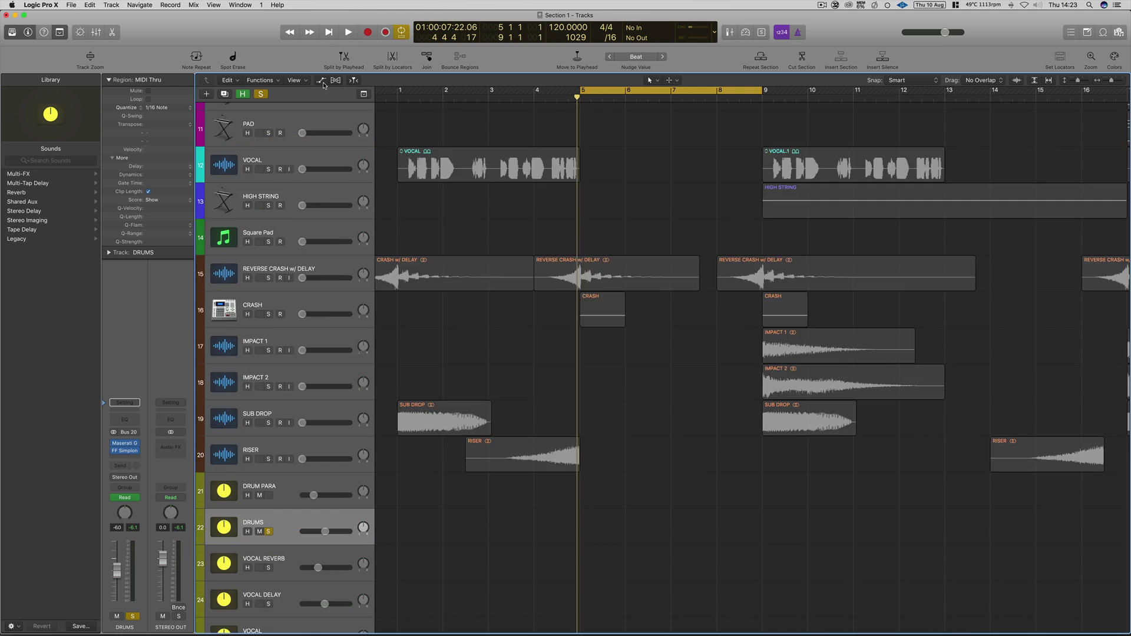
key("space")
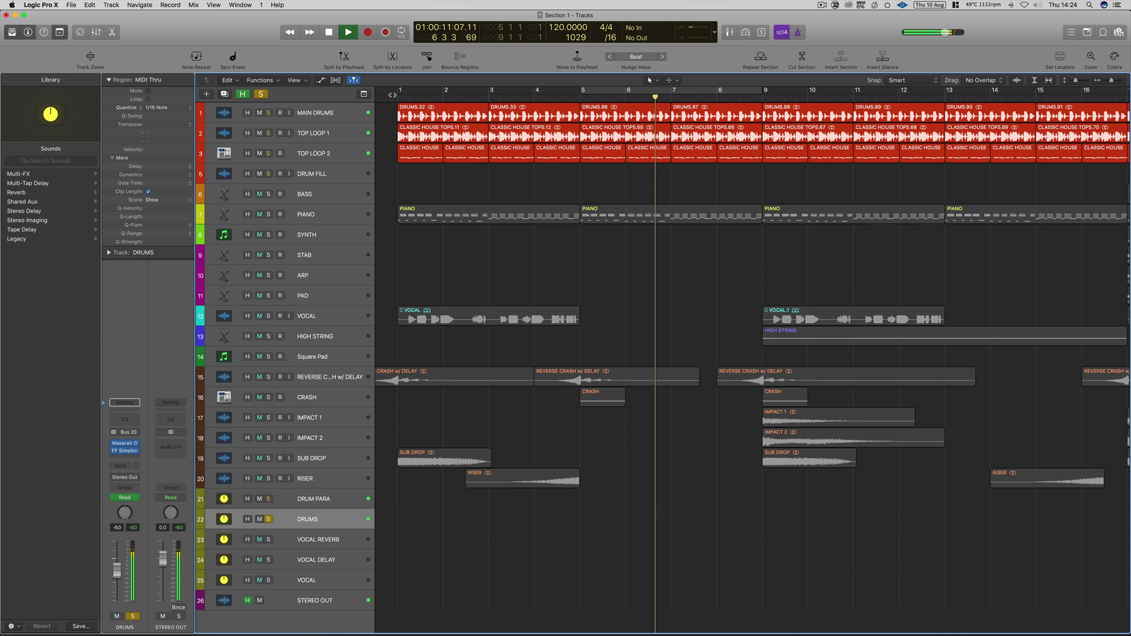
key("space")
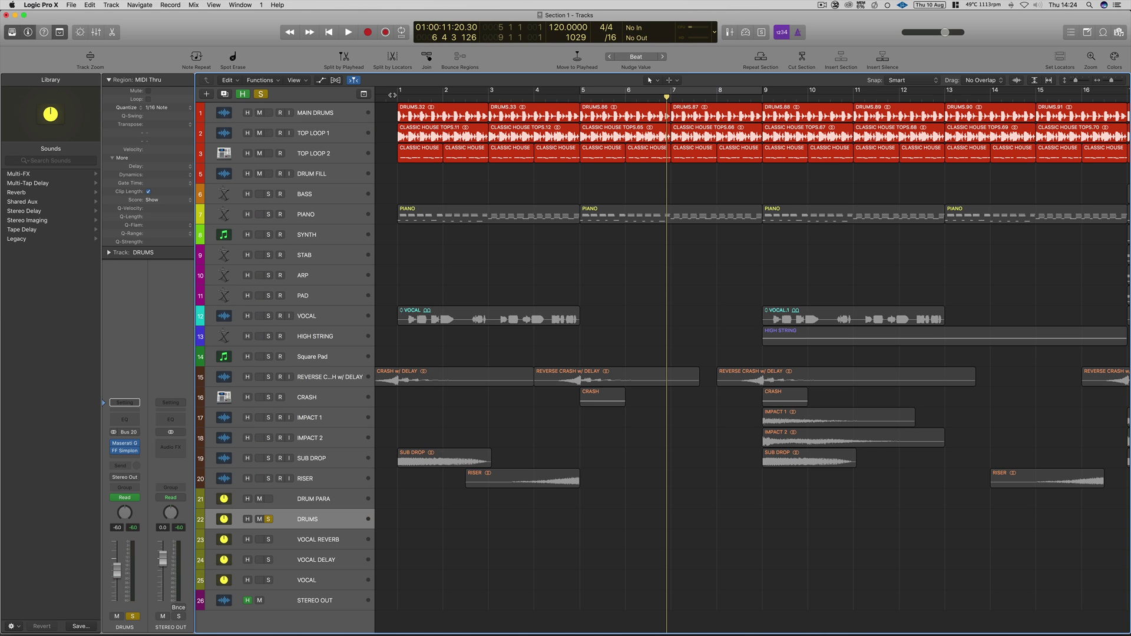
Step: Set the cycle range to bars 1 to 9 and open the FF Simplon plug-in on the PIANO track
left_click_drag(1112, 80, 1109, 80)
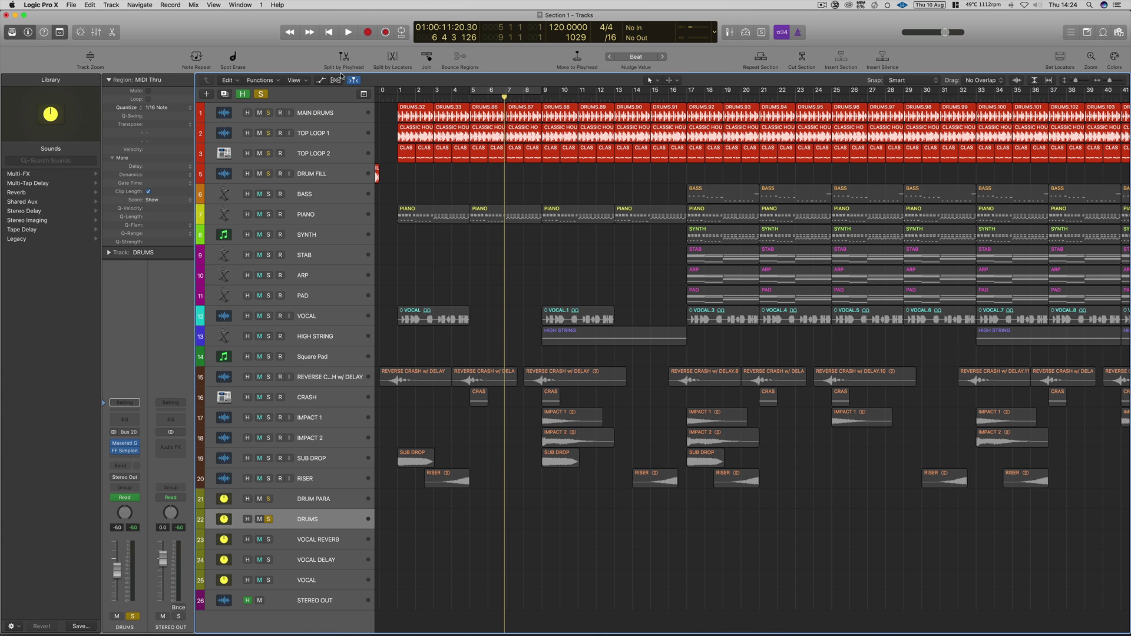
left_click(346, 216)
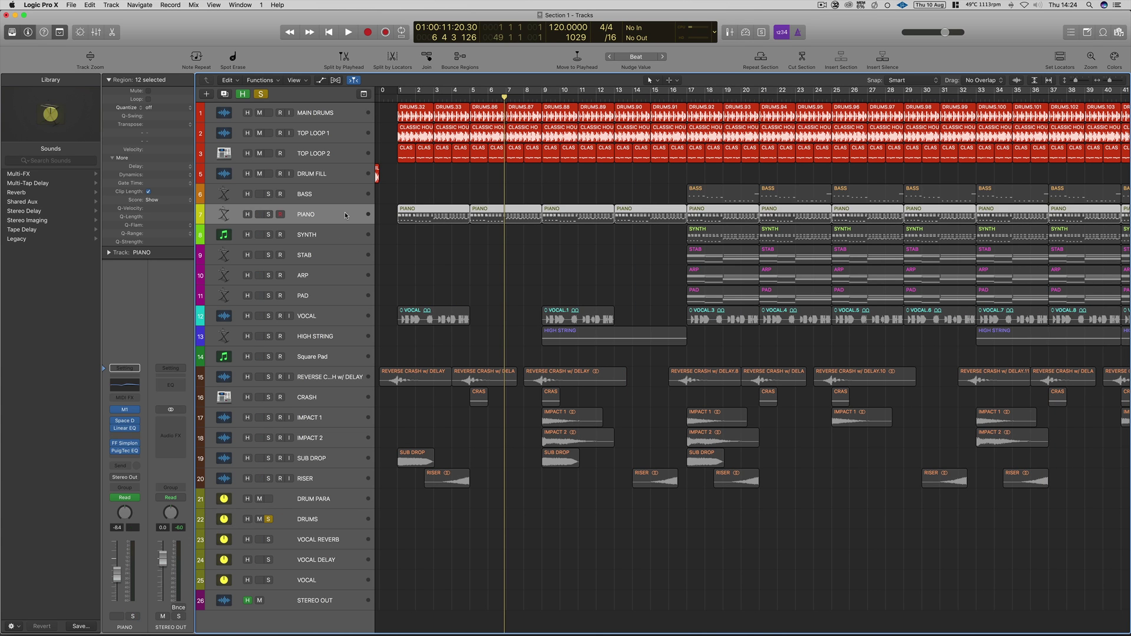
left_click_drag(399, 93, 545, 105)
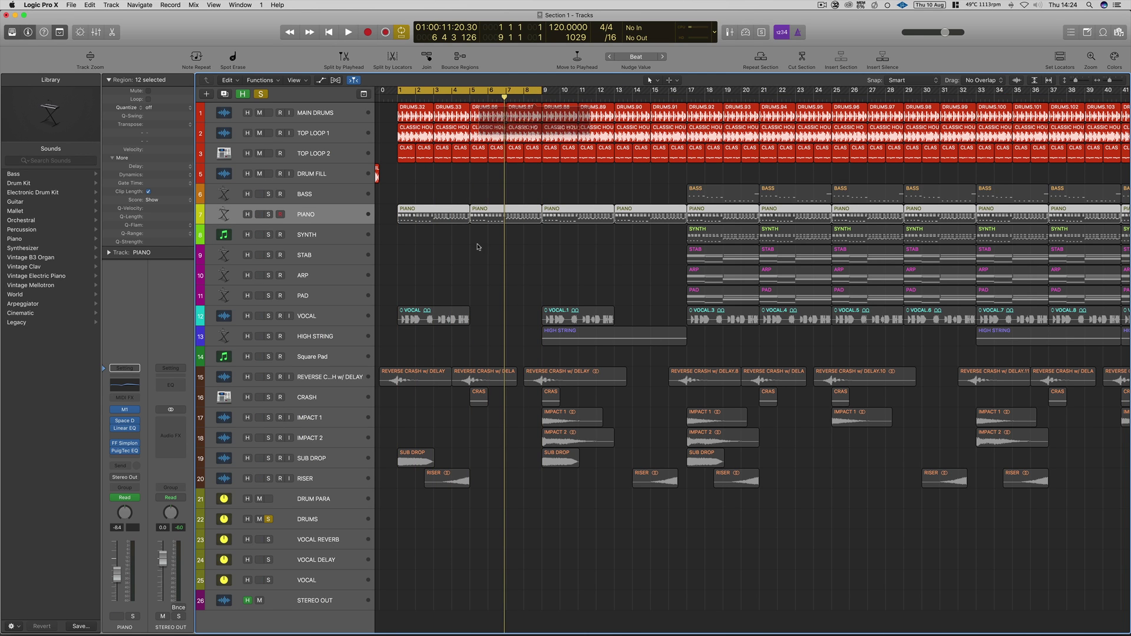
left_click(124, 443)
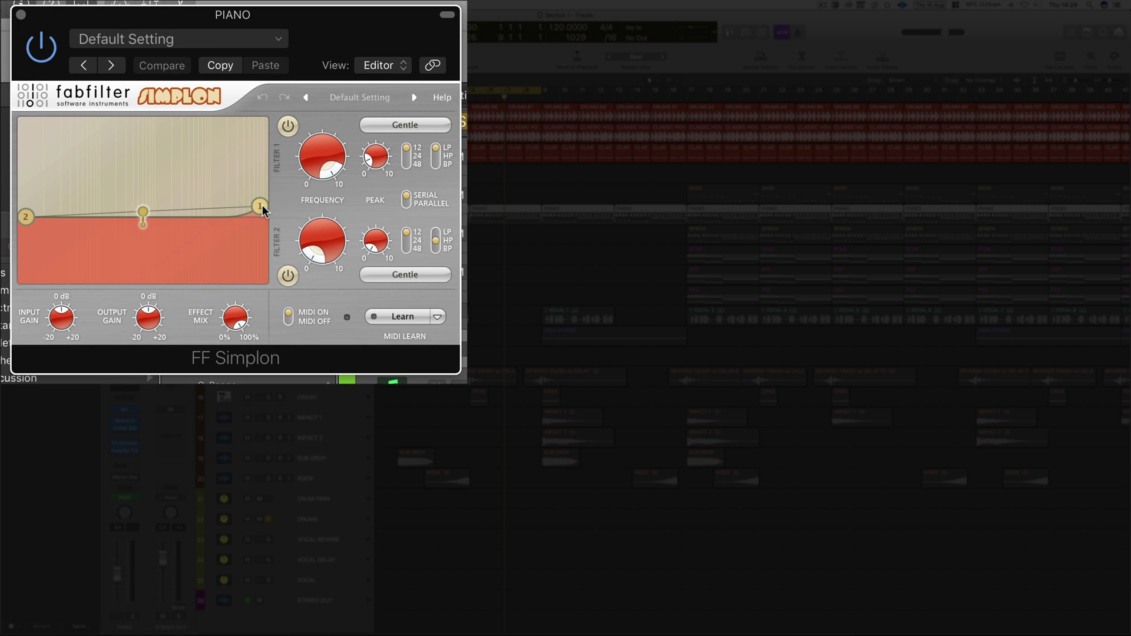
mouse_move(260, 215)
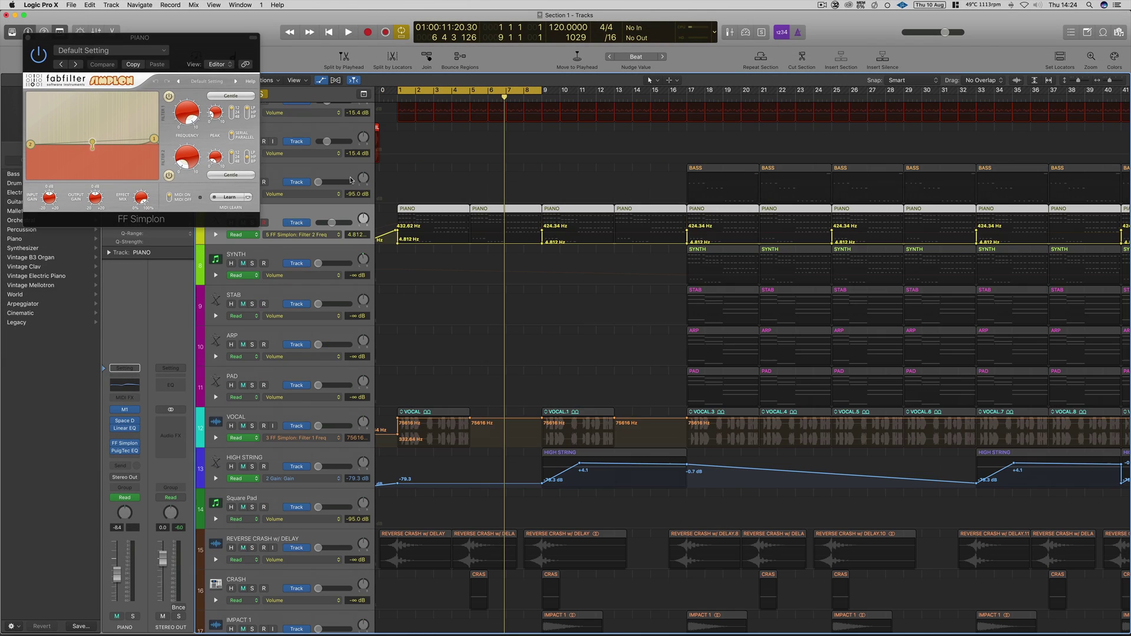
Step: View FF Simplon's Filter 1 Freq automation on PIANO, listen to the filtered piano and close the plug-in window
left_click(338, 237)
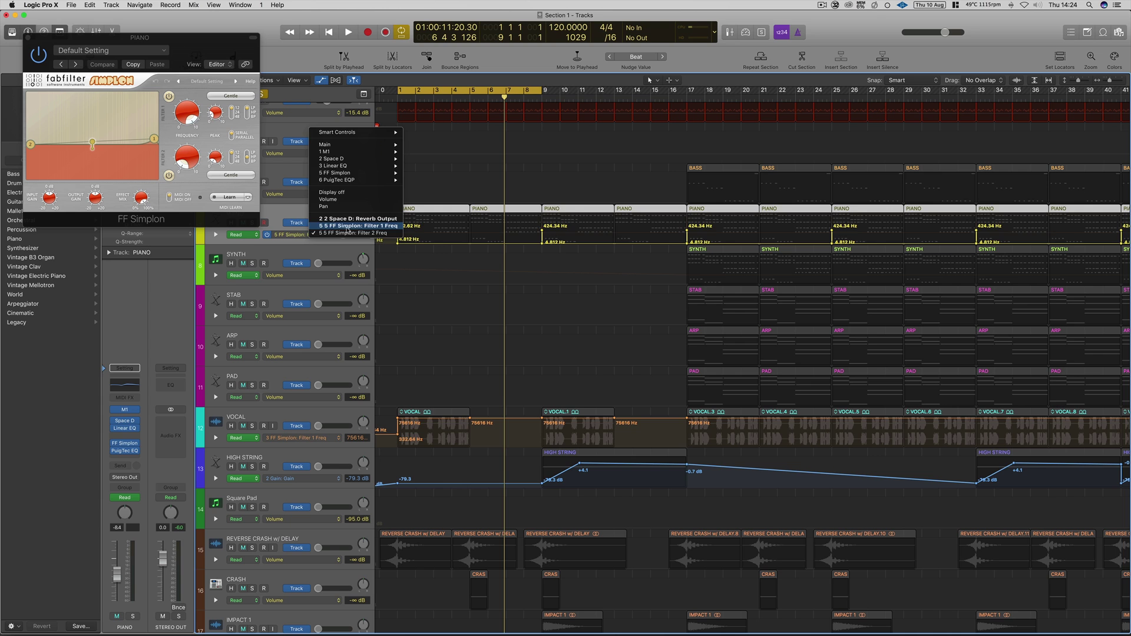
left_click(349, 226)
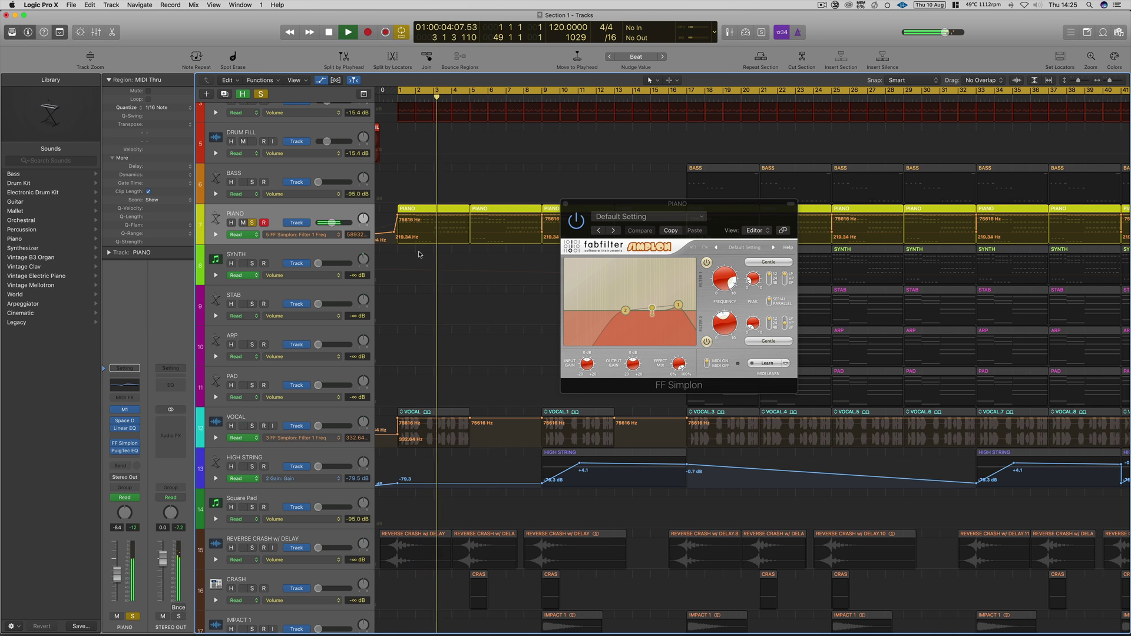
key("space")
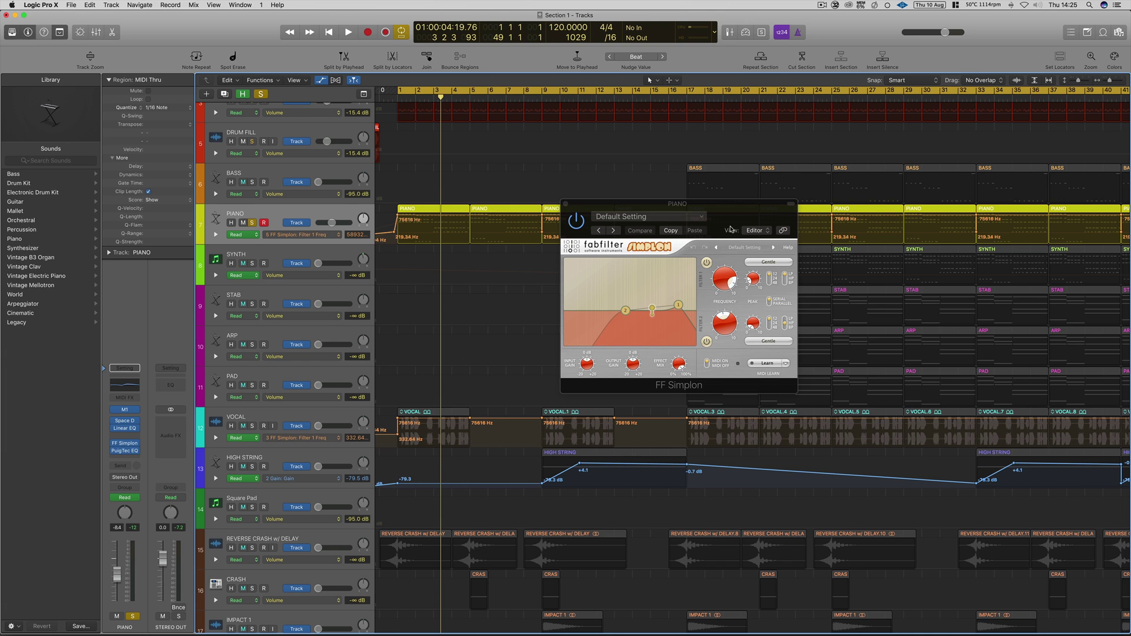
key("space")
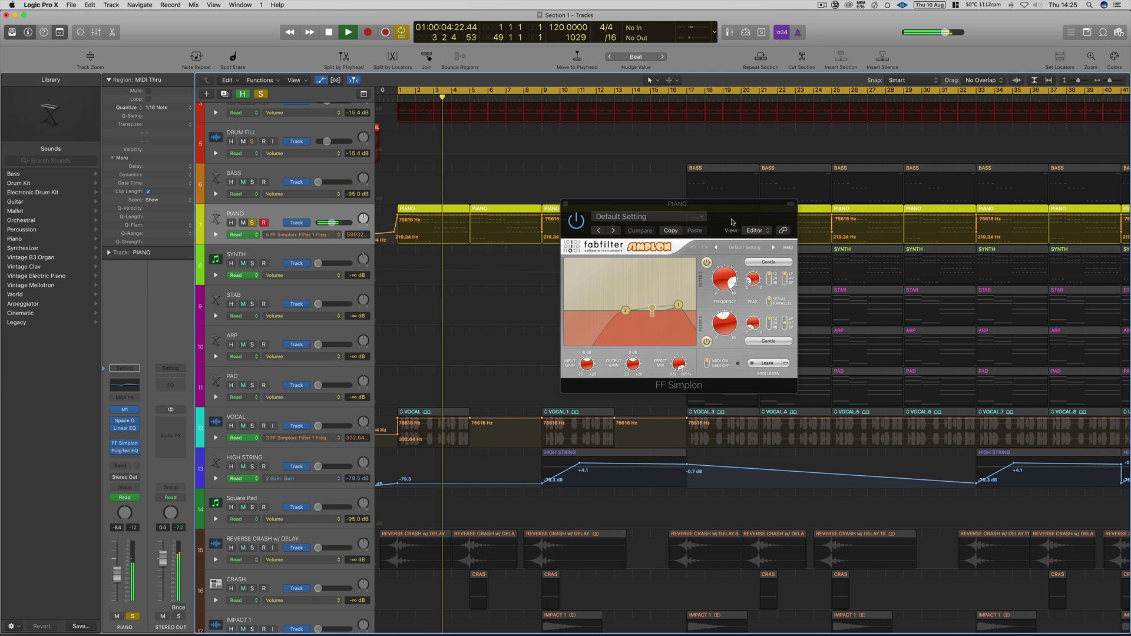
key("space")
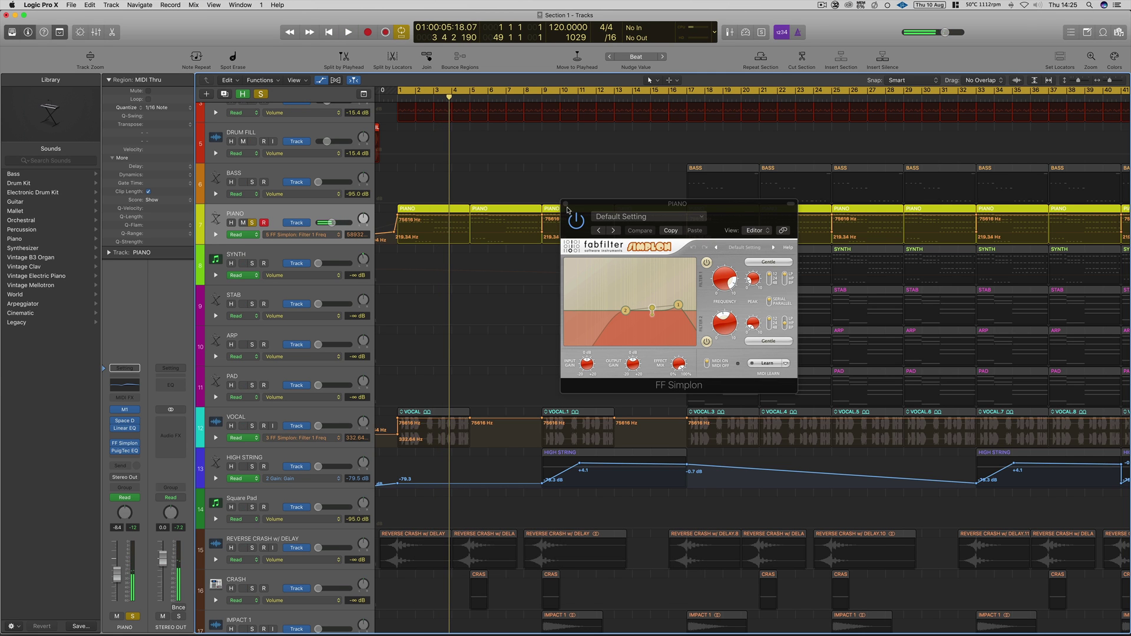
left_click(565, 204)
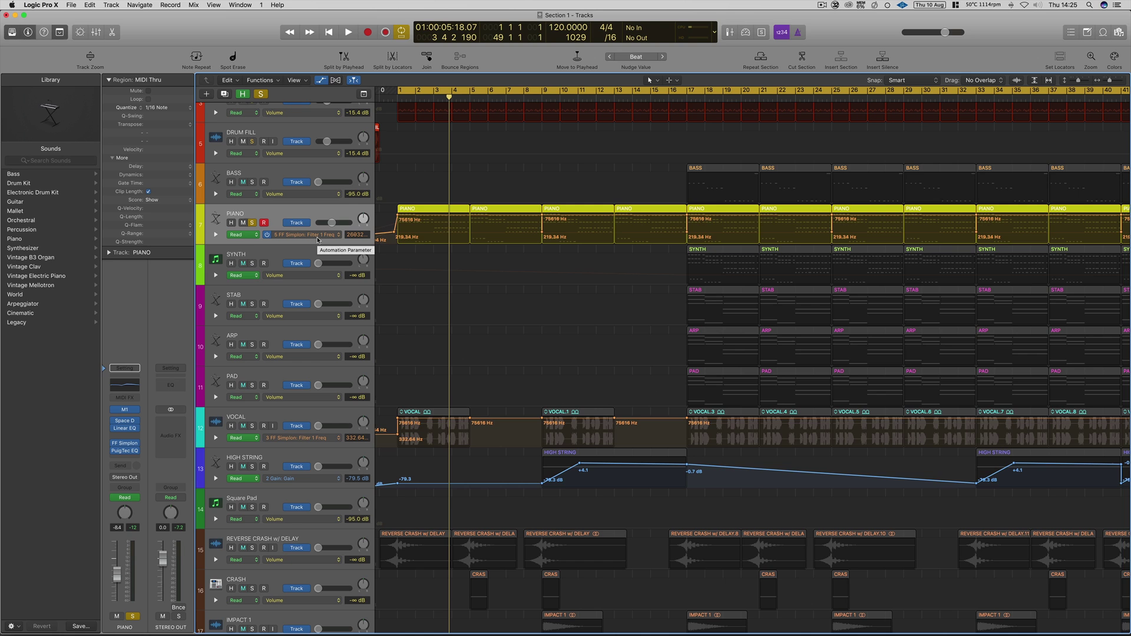
Step: Set the PIANO track's automation lane to FF Simplon's Filter 2 Freq
left_click(318, 235)
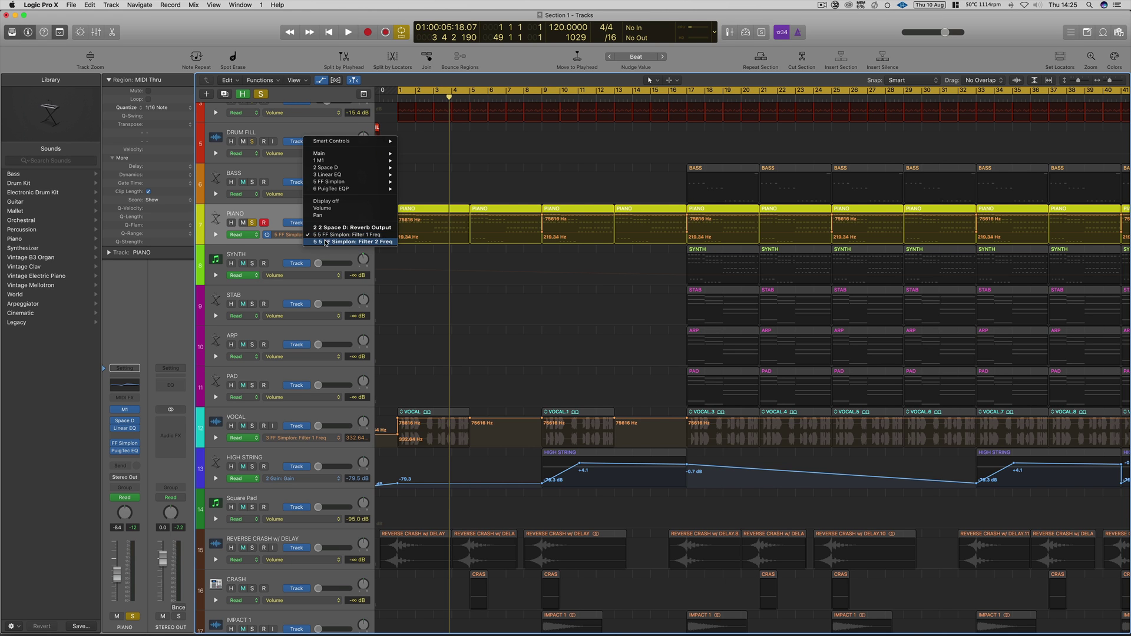
left_click(326, 244)
left_click(397, 240)
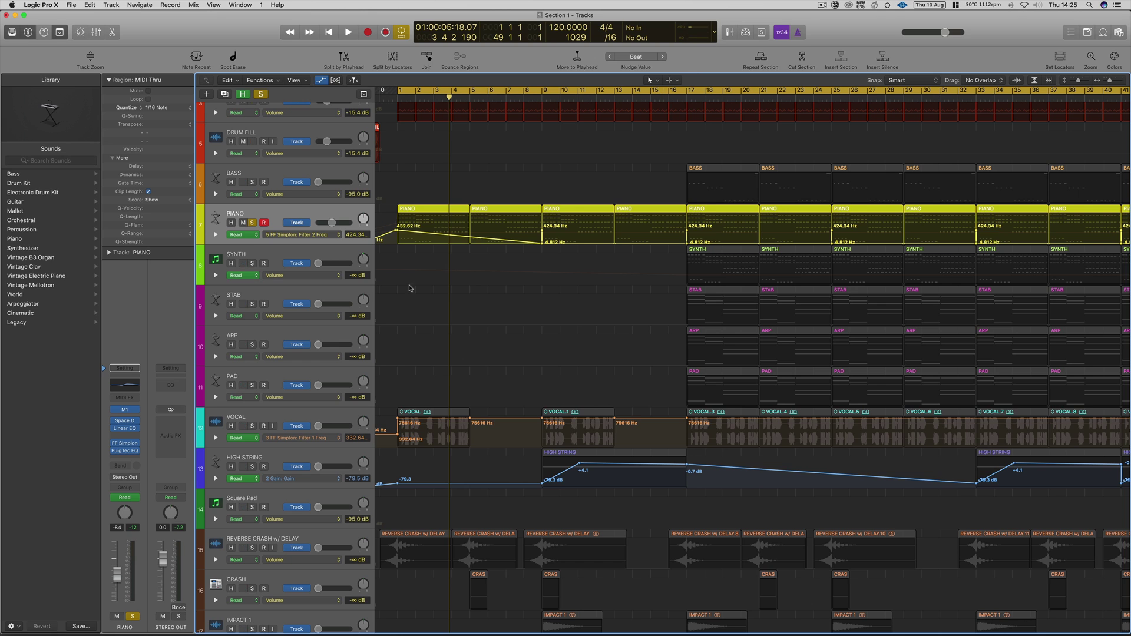
left_click(338, 235)
left_click(339, 234)
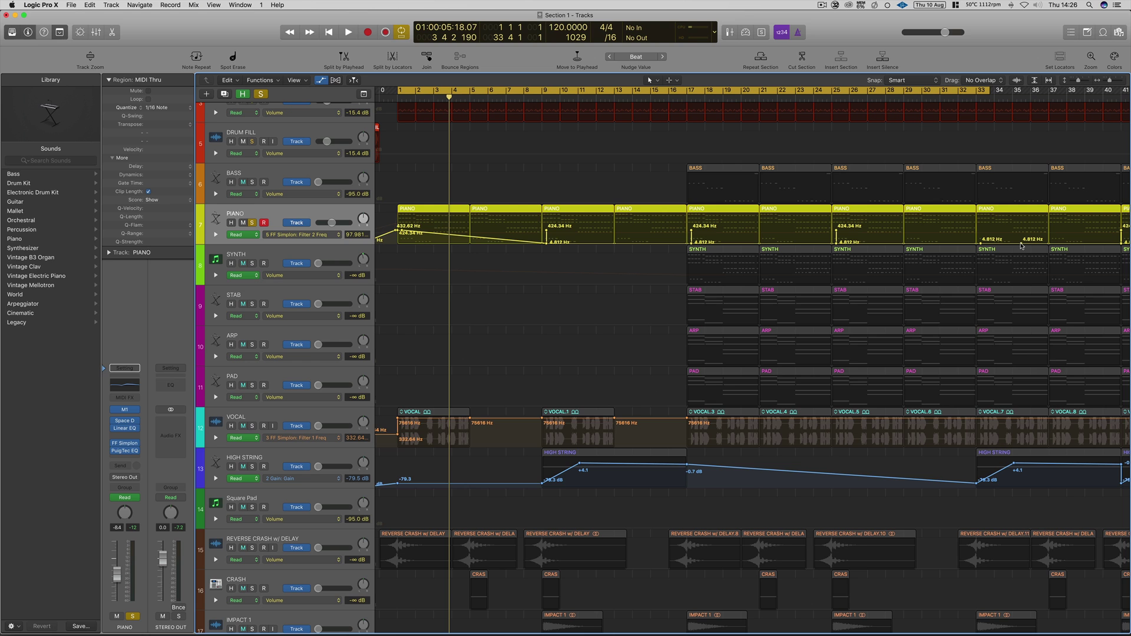
Step: Clear PIANO's Filter 2 frequency points between bars 1 and 41 and raise the bar 1 point to 115.38 Hz
left_click(1021, 242)
left_click_drag(1021, 242, 398, 242)
left_click(395, 230)
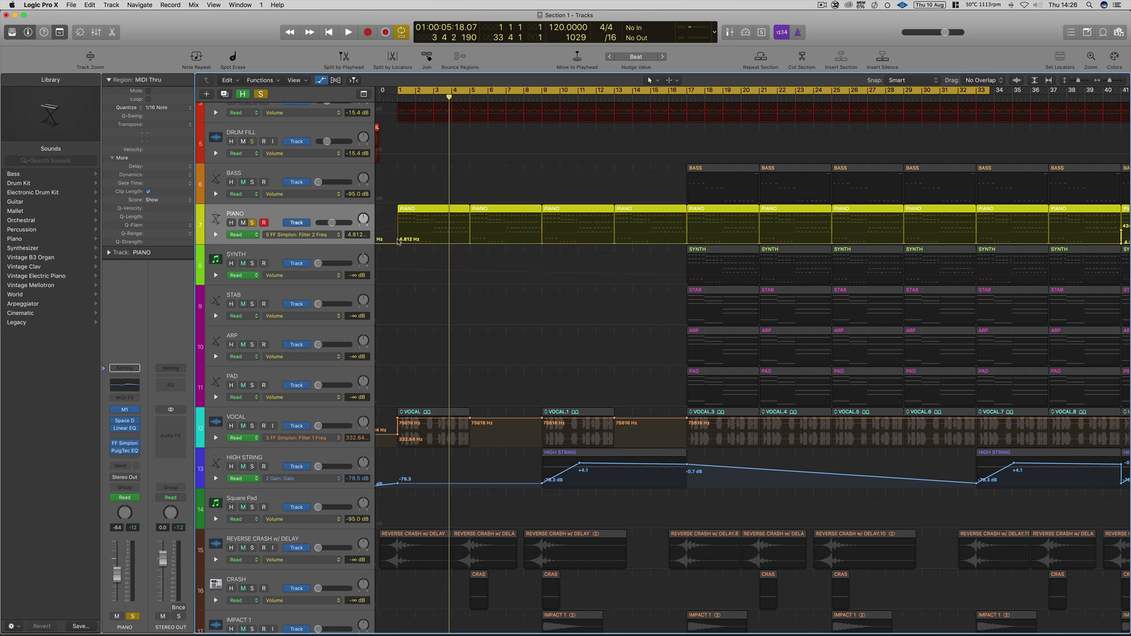
left_click_drag(397, 243, 394, 243)
left_click_drag(396, 246, 398, 236)
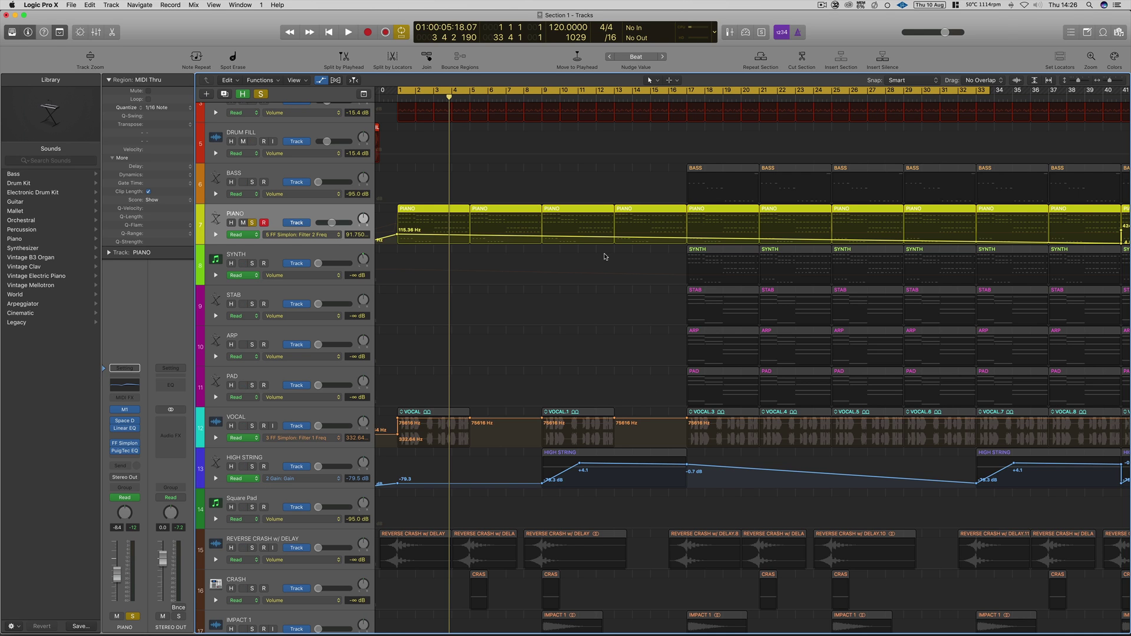
Step: Remove all remaining Filter 2 frequency points after bar 1 on PIANO, leaving a flat line at 115.38 Hz
left_click_drag(687, 239, 686, 235)
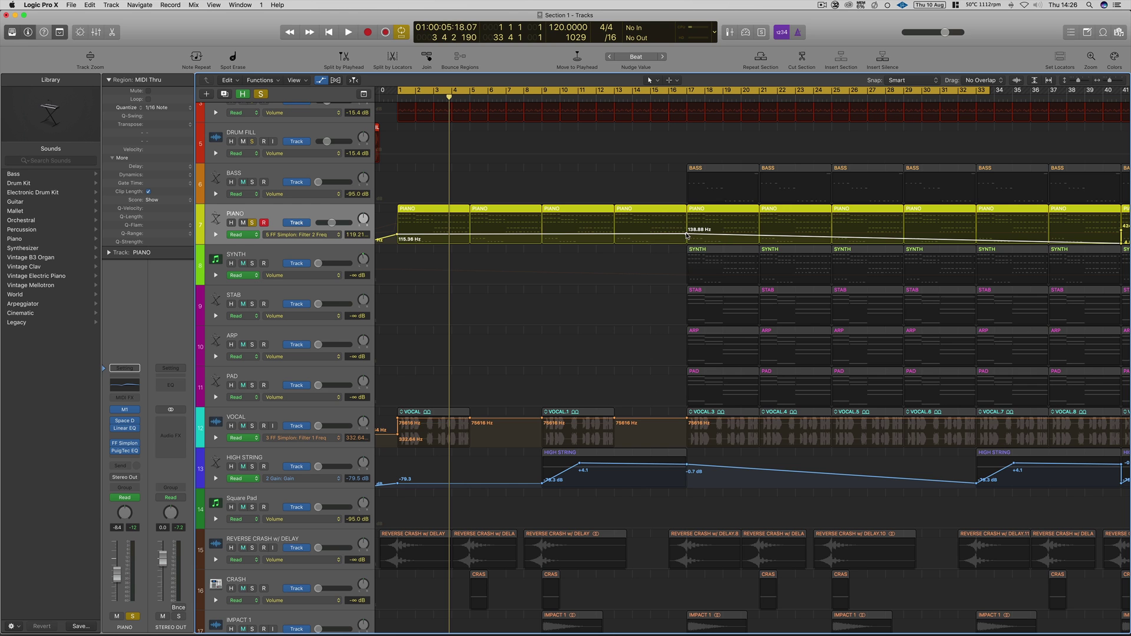
left_click(686, 235)
scroll(948, 249, "right", 2)
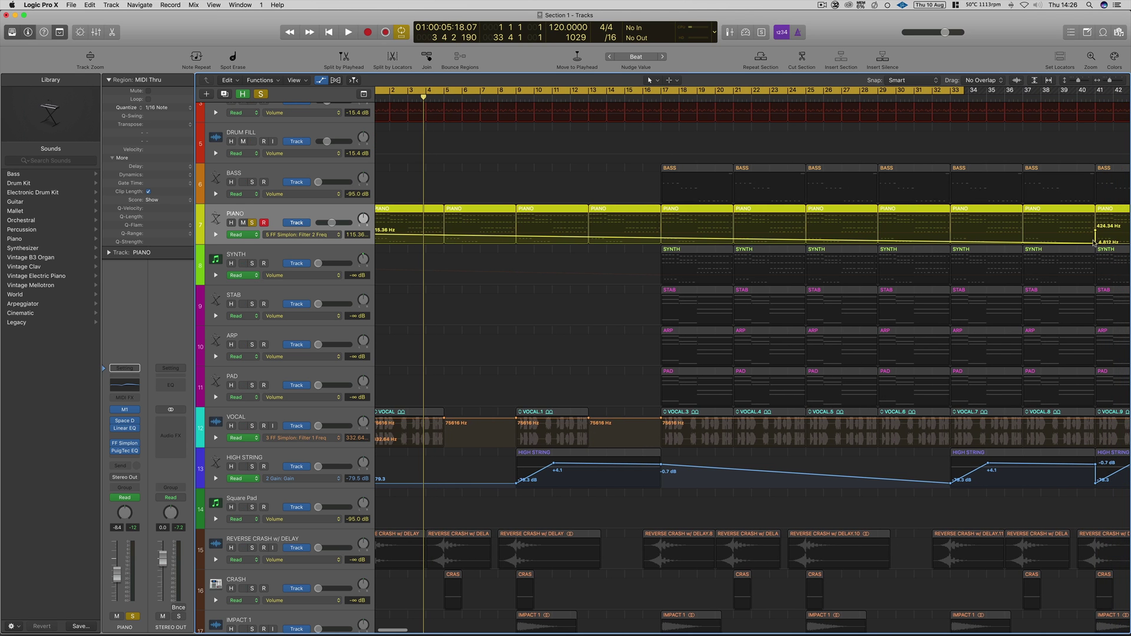
left_click_drag(1097, 233, 1097, 242)
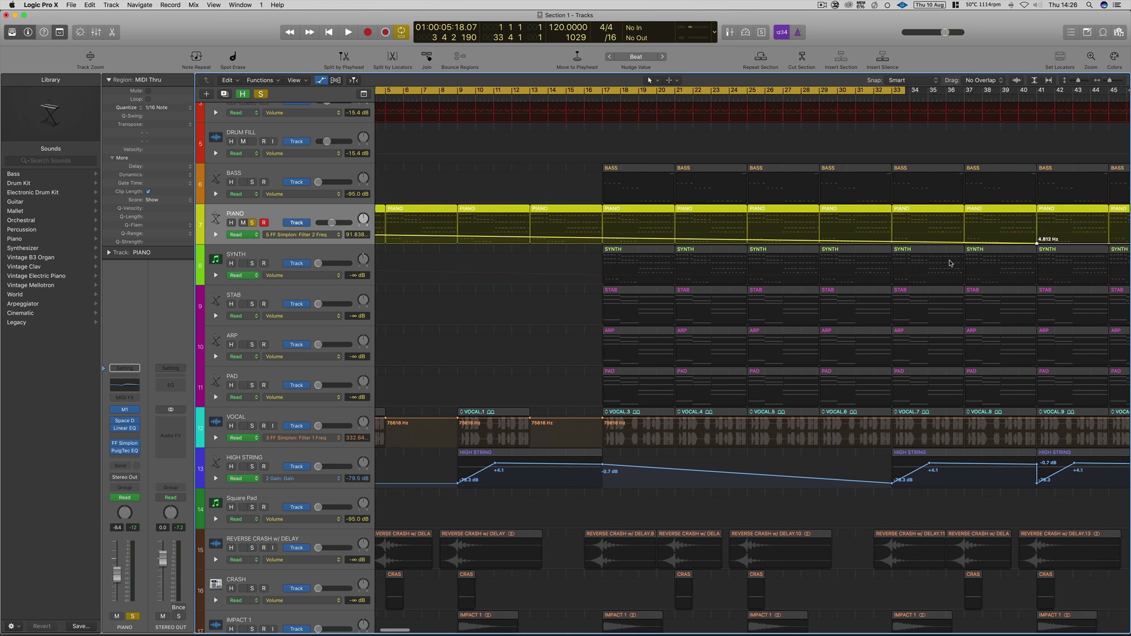
scroll(949, 260, "right", 10)
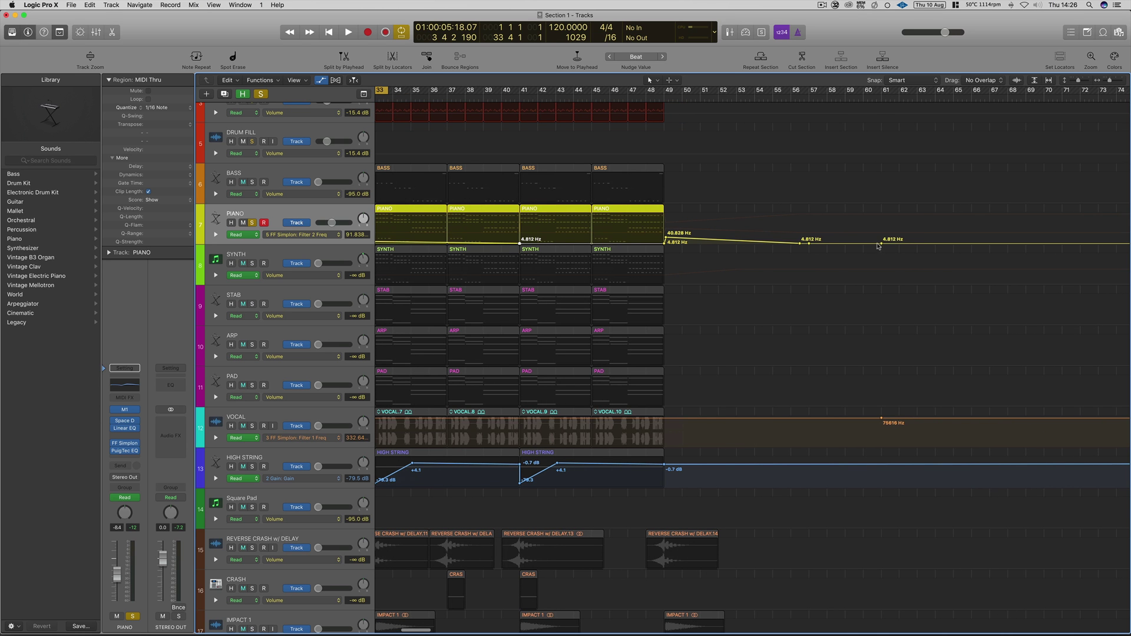
mouse_move(882, 242)
left_mouse_down()
mouse_move(330, 244)
mouse_move(423, 234)
left_mouse_up()
scroll(459, 248, "left", 6)
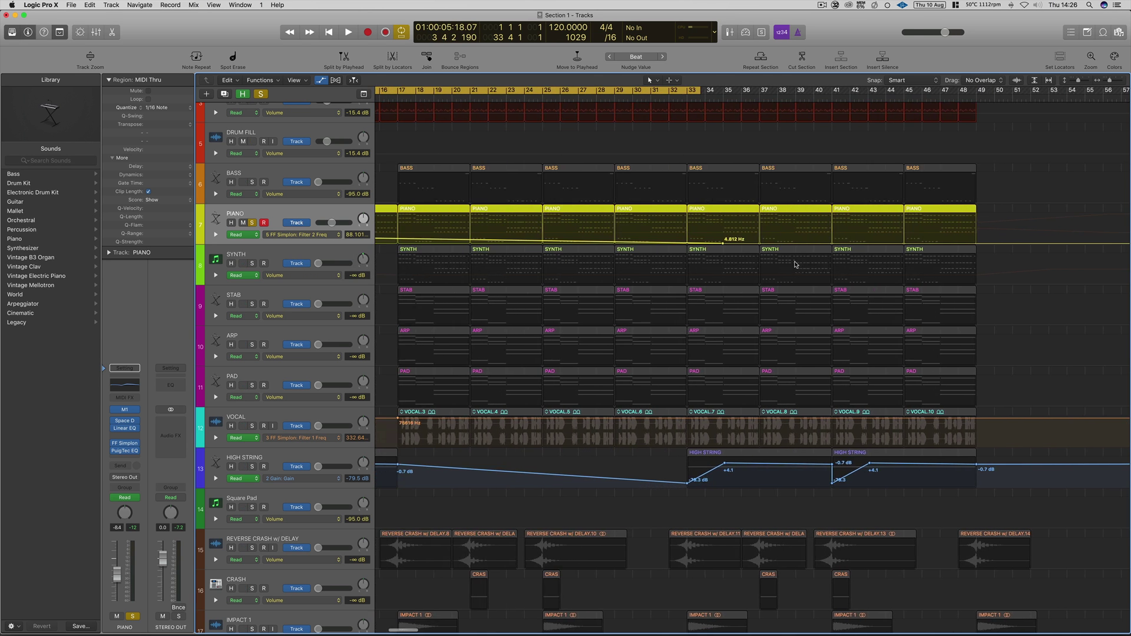
scroll(807, 253, "right", 20)
scroll(810, 248, "left", 20)
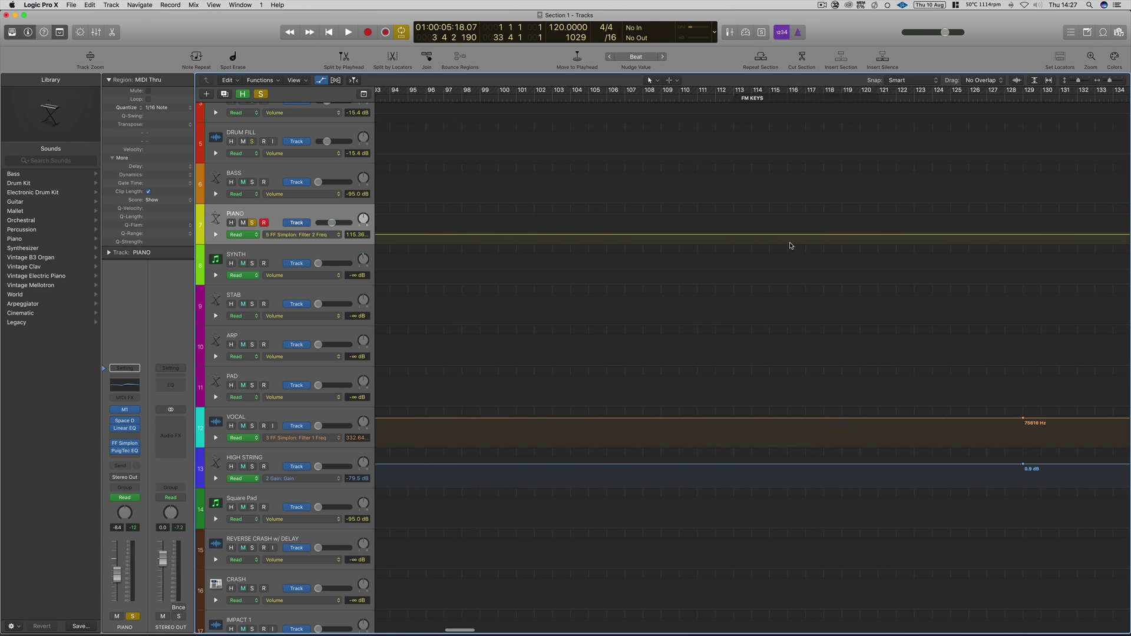
scroll(781, 247, "left", 11)
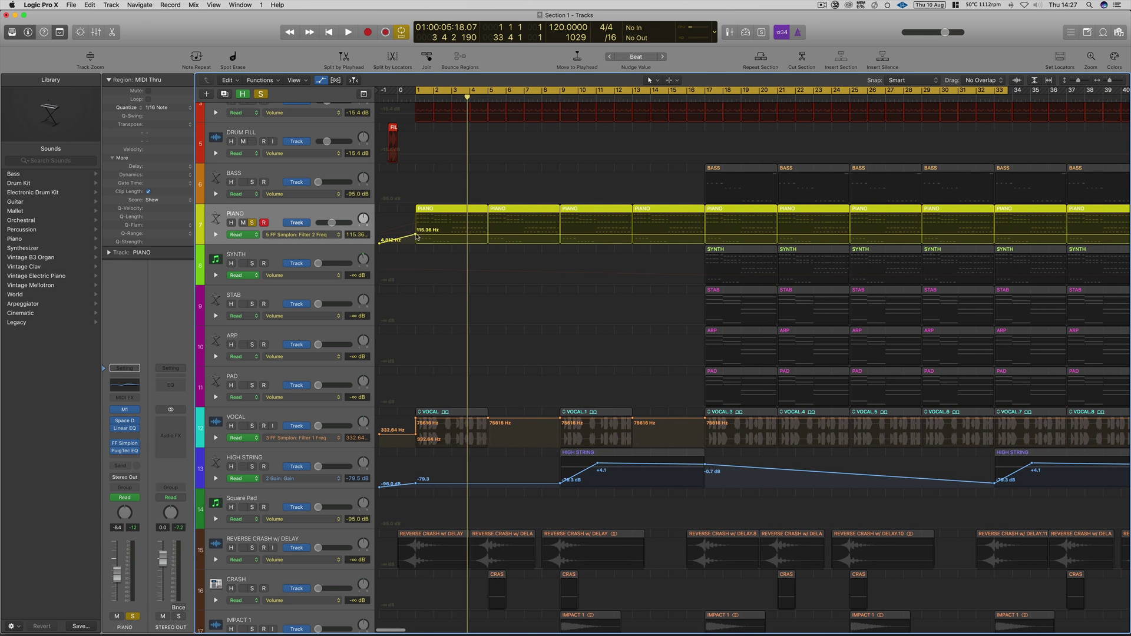
Step: Set PIANO's automation lane to FF Simplon's Filter 1 Freq and remove its frequency points after bar 1
left_click(331, 235)
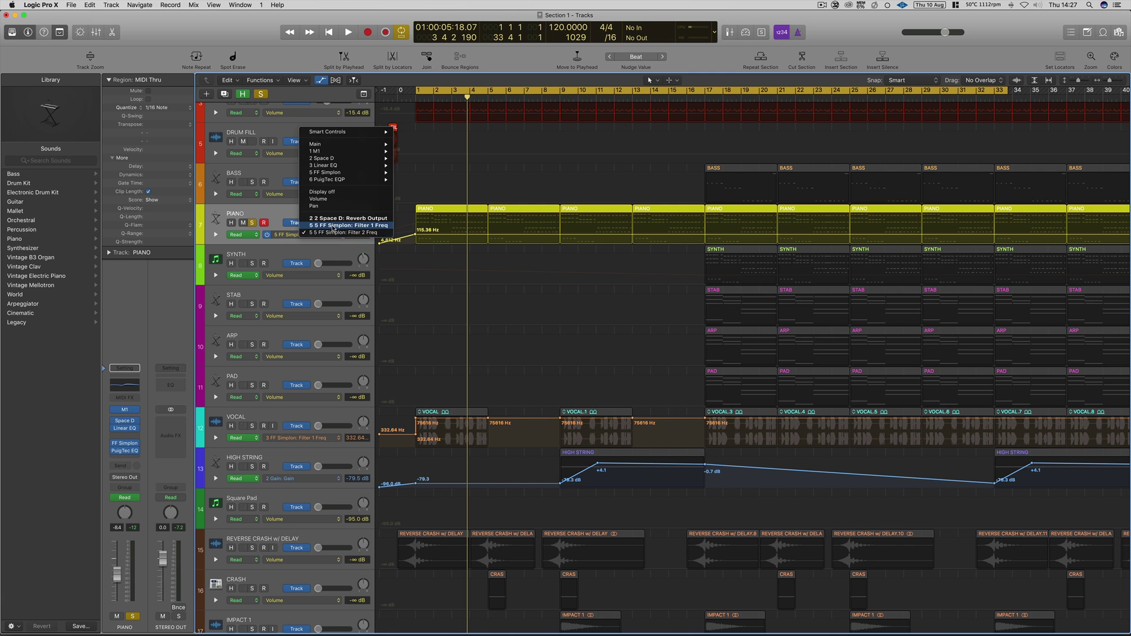
left_click(333, 226)
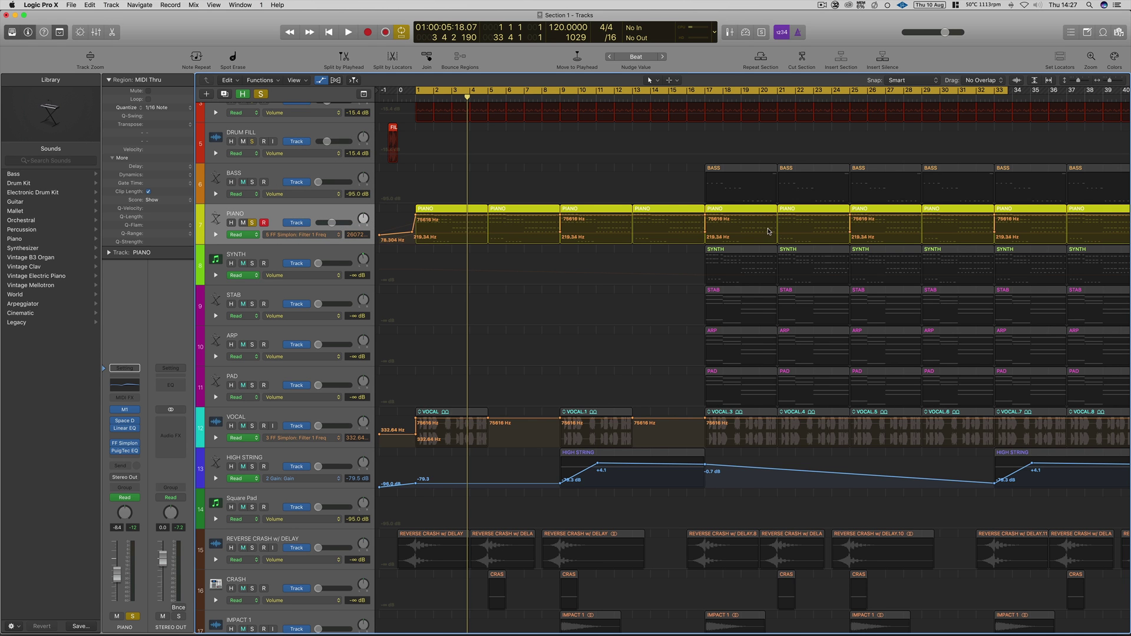
scroll(806, 233, "right", 20)
scroll(806, 233, "right", 3)
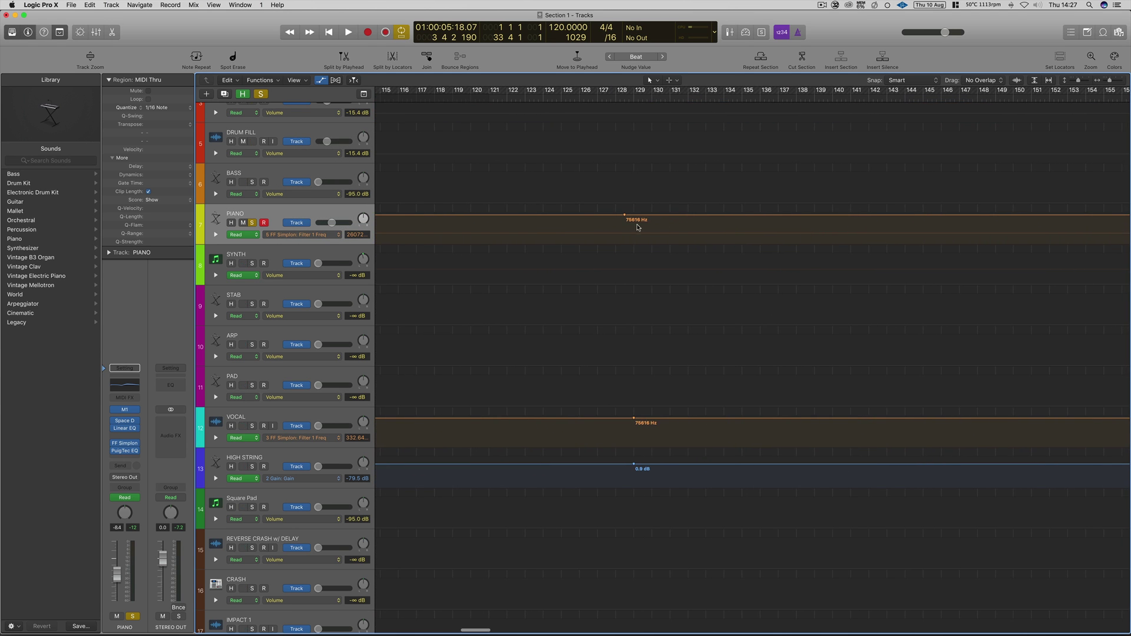
left_click(624, 216)
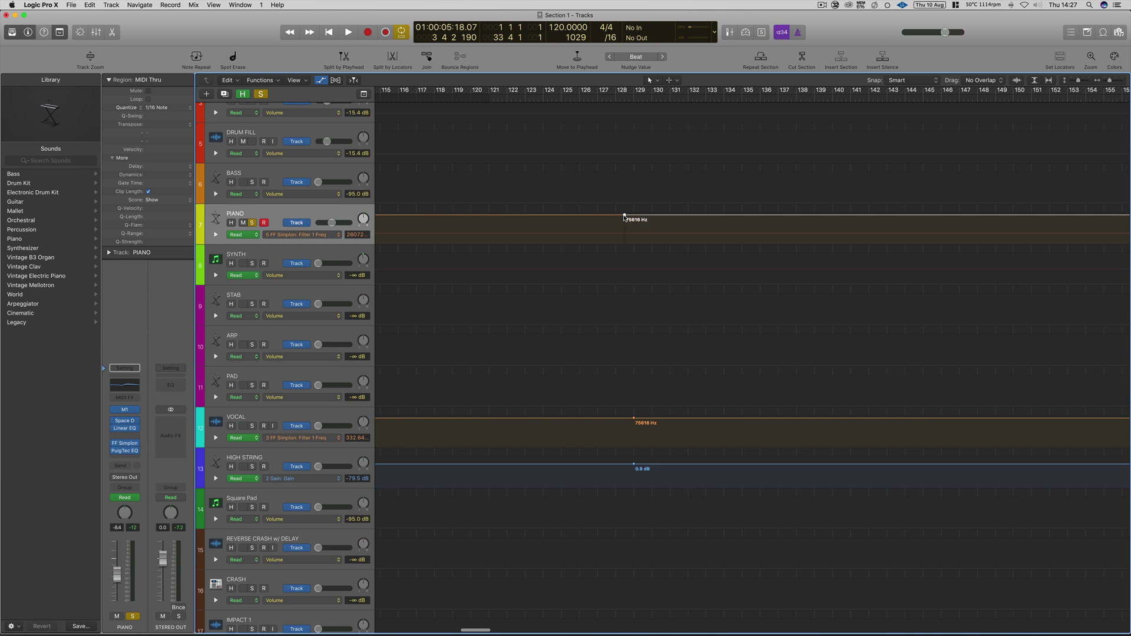
scroll(623, 218, "left", 20)
left_click_drag(621, 219, 416, 219)
left_click(553, 216)
Step: Play PIANO briefly, then ramp its Filter 1 frequency from 1429.5 Hz at bar 1 up to 75618 Hz at bar 17
key("space")
key("space")
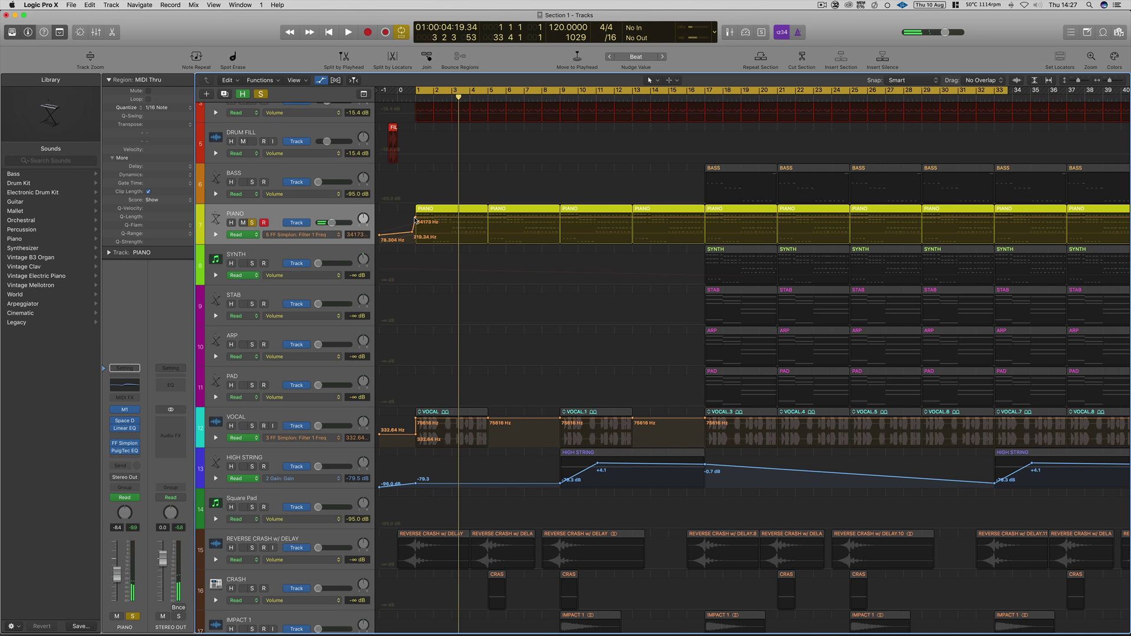
left_click_drag(415, 219, 416, 229)
left_click(705, 227)
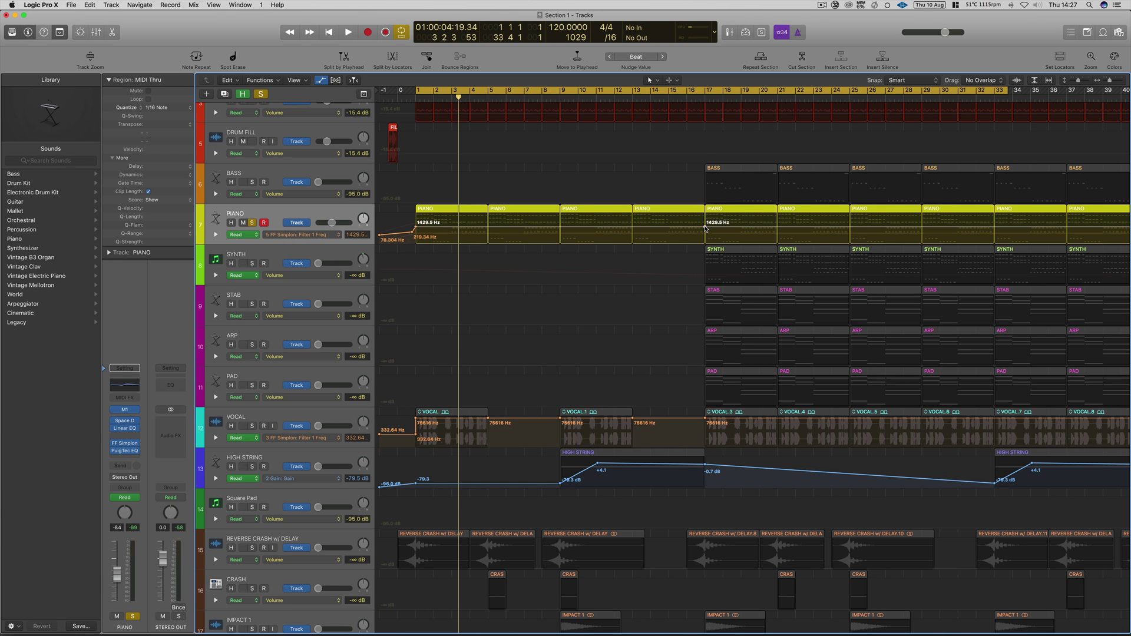
left_click_drag(705, 229, 706, 215)
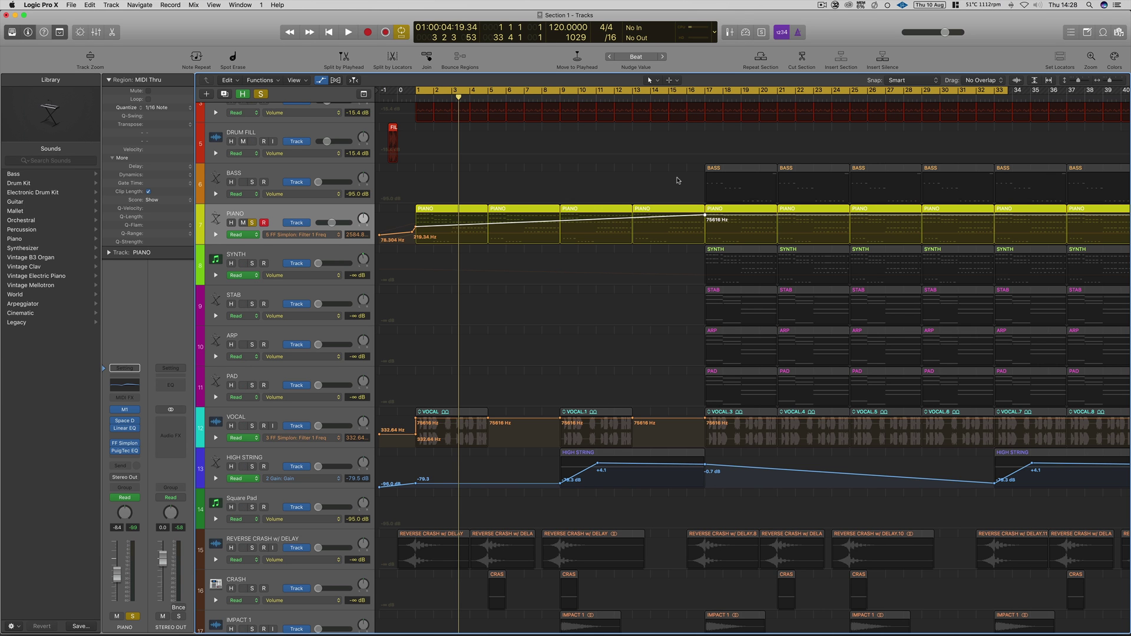
Step: Bend PIANO's Filter 1 ramp between bars 1 and 17 with the Automation Curve Tool so it rises steeply only near the end
left_click(677, 80)
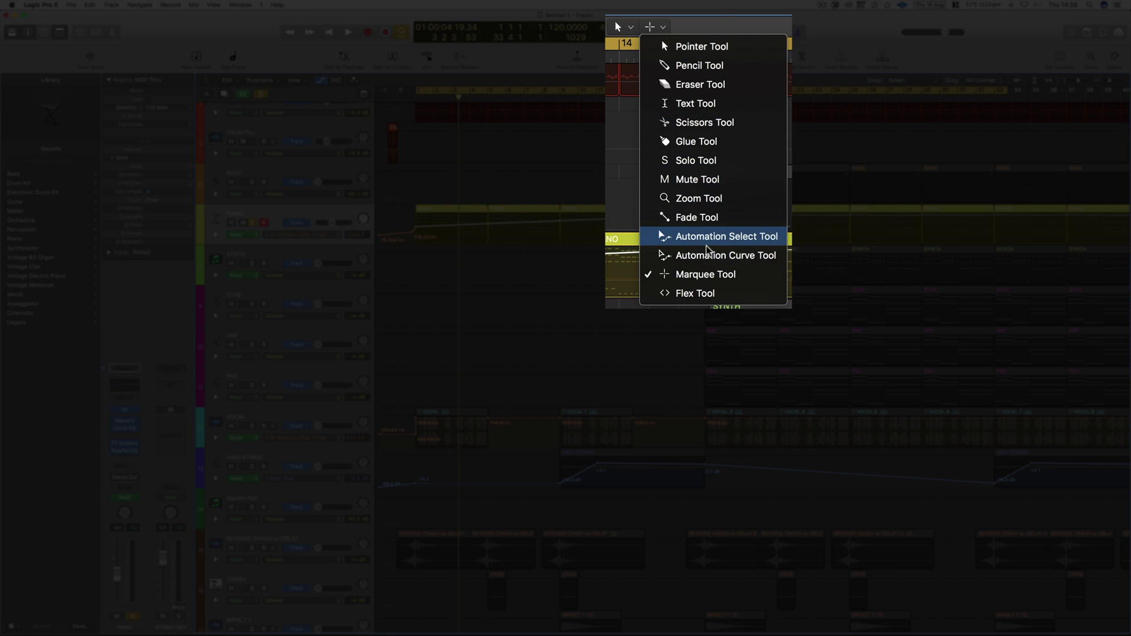
left_click(707, 218)
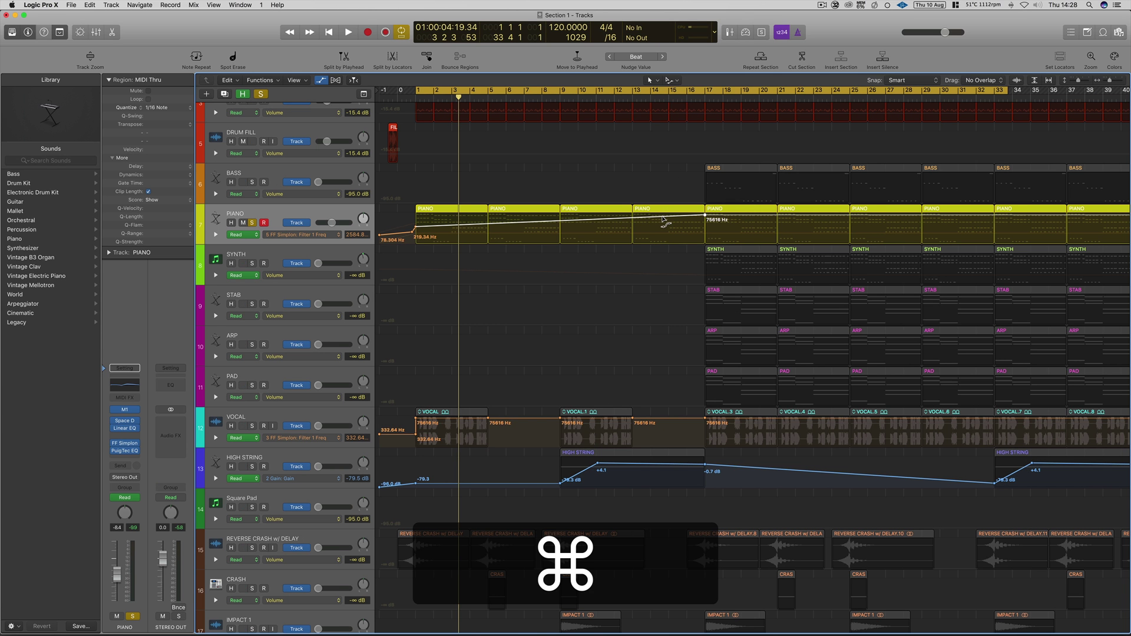
left_click_drag(671, 221, 671, 234)
left_click_drag(670, 238, 671, 255)
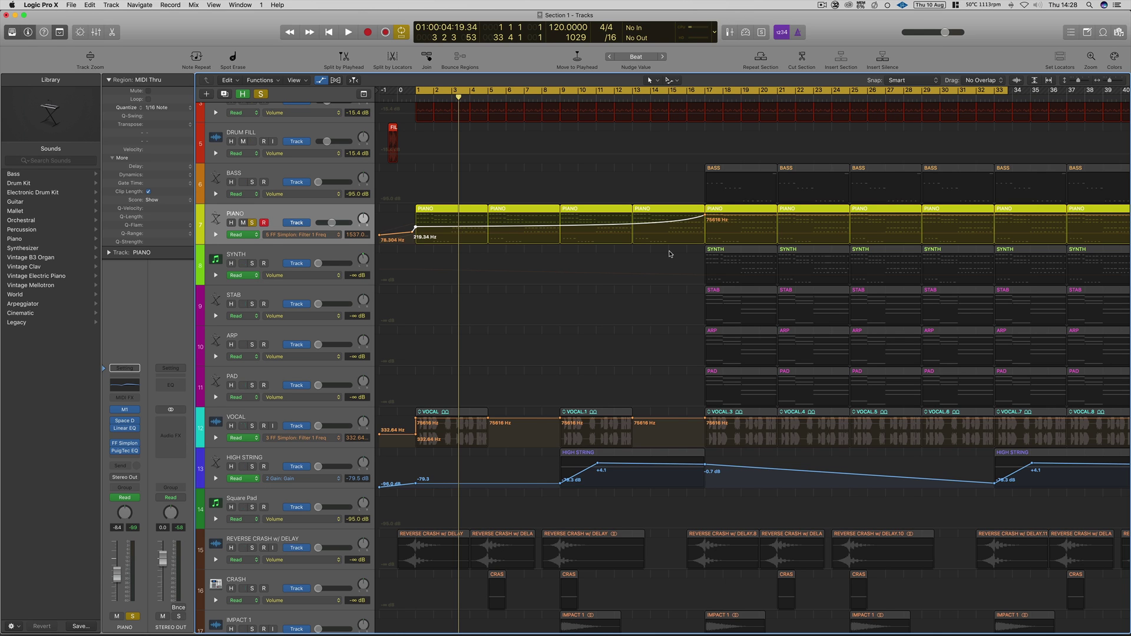
Step: Lower PIANO's bar 1 Filter 1 frequency point to 380.82 Hz and listen to the sweep
left_click(416, 228)
left_click_drag(416, 228, 415, 234)
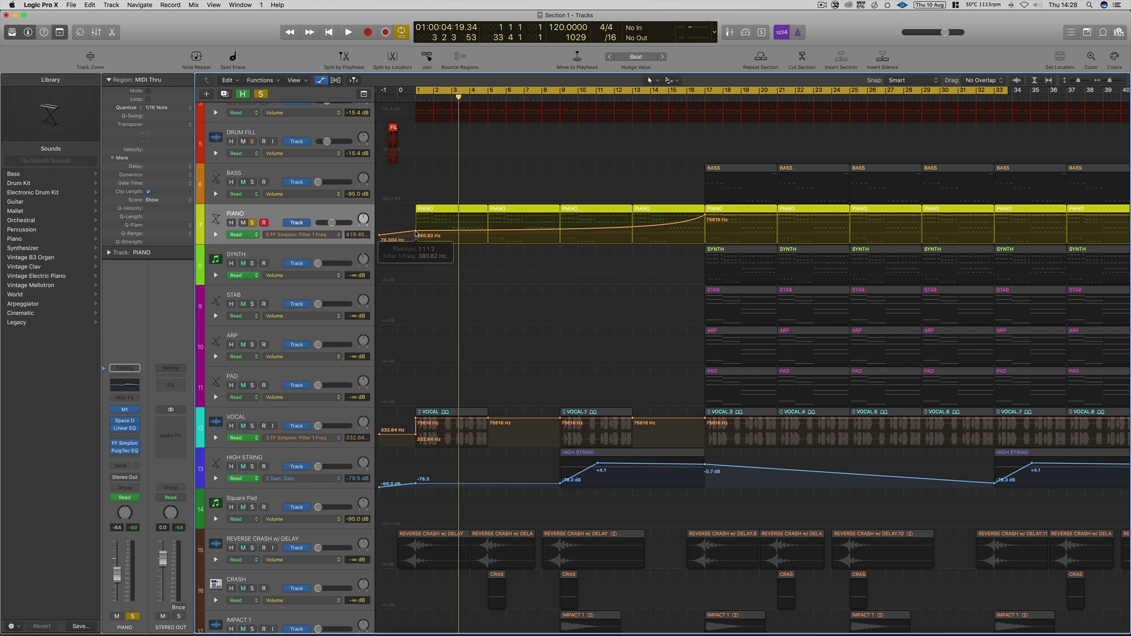
key("space")
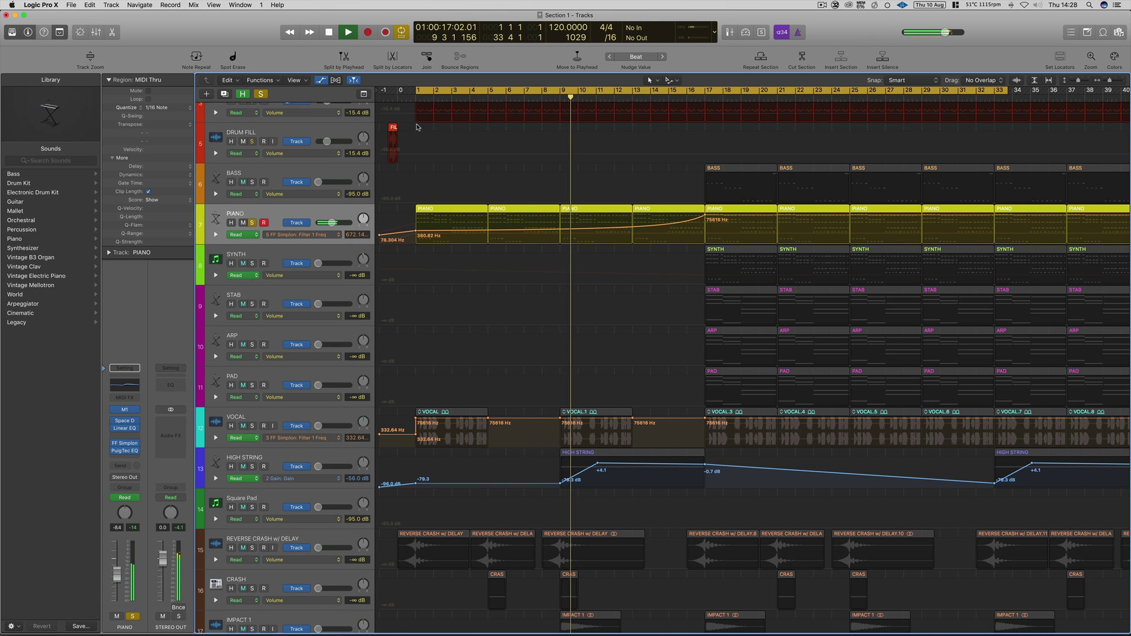
key("space")
Step: Delete the 564.30 Hz Filter 2 Freq automation point at bar 9 on the DRUMS track and check the rest of the lane
scroll(519, 181, "up", 3)
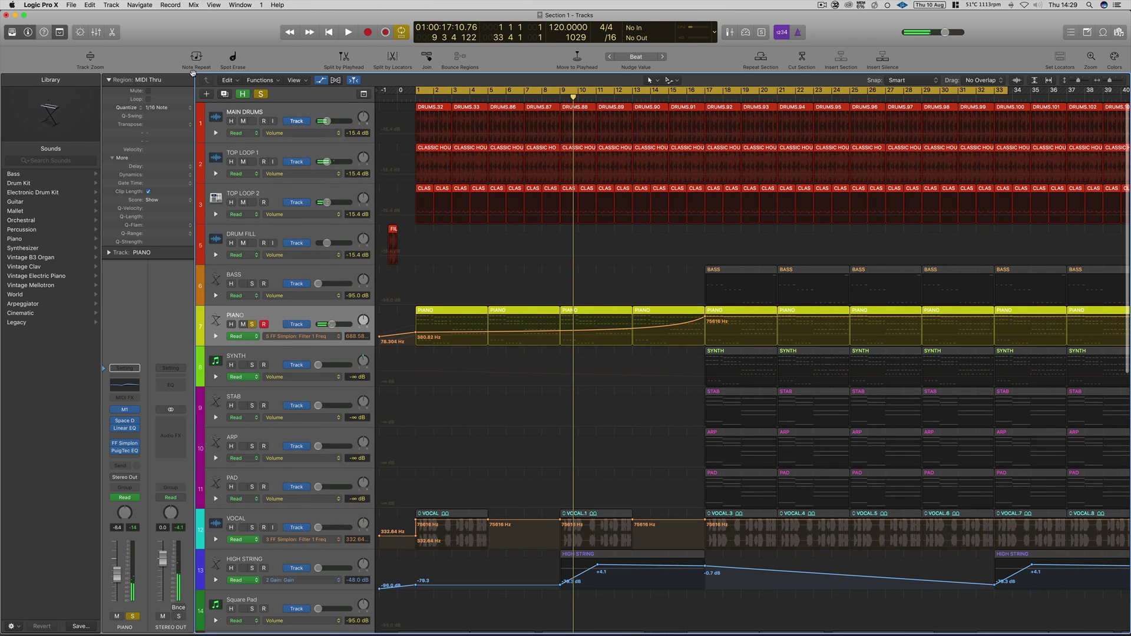
left_click(323, 80)
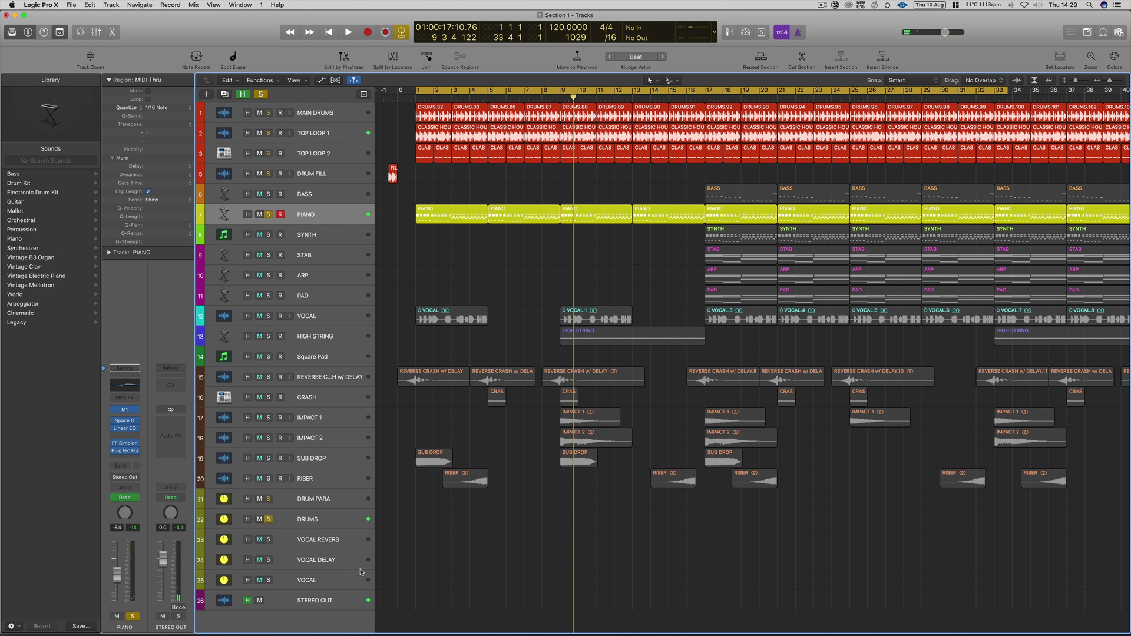
left_click(336, 521)
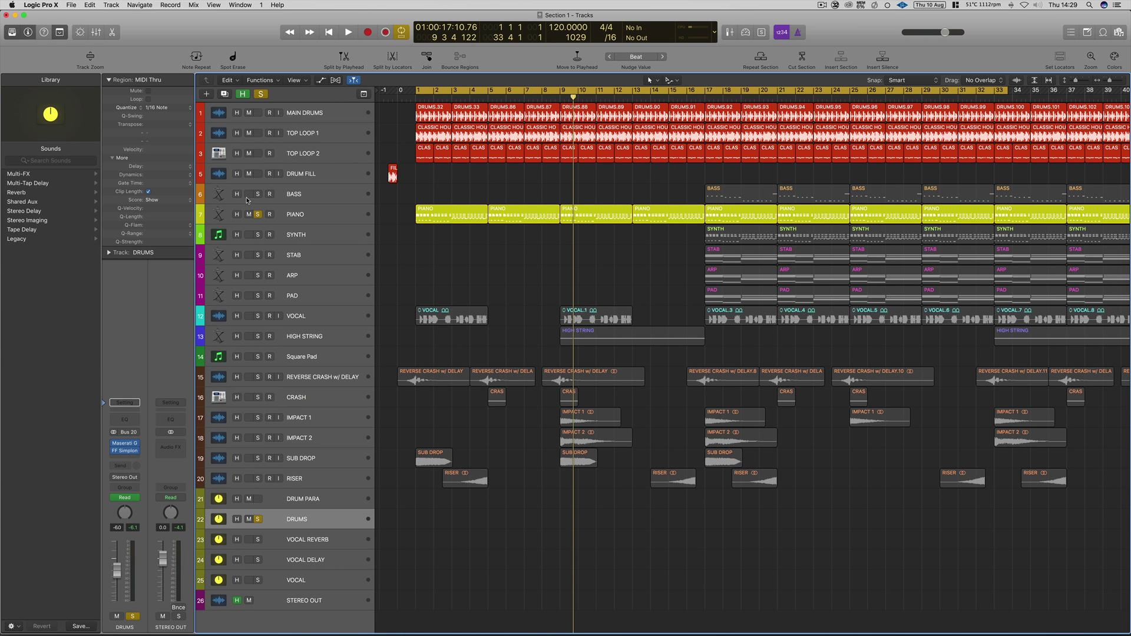
left_click(323, 80)
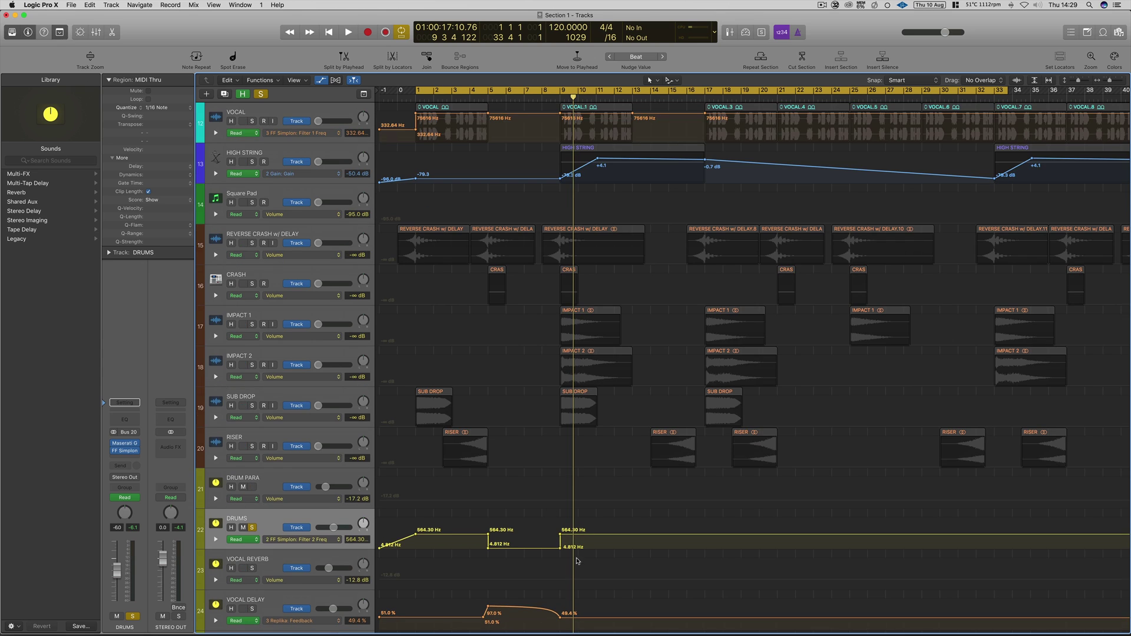
left_click(560, 535)
key("Delete")
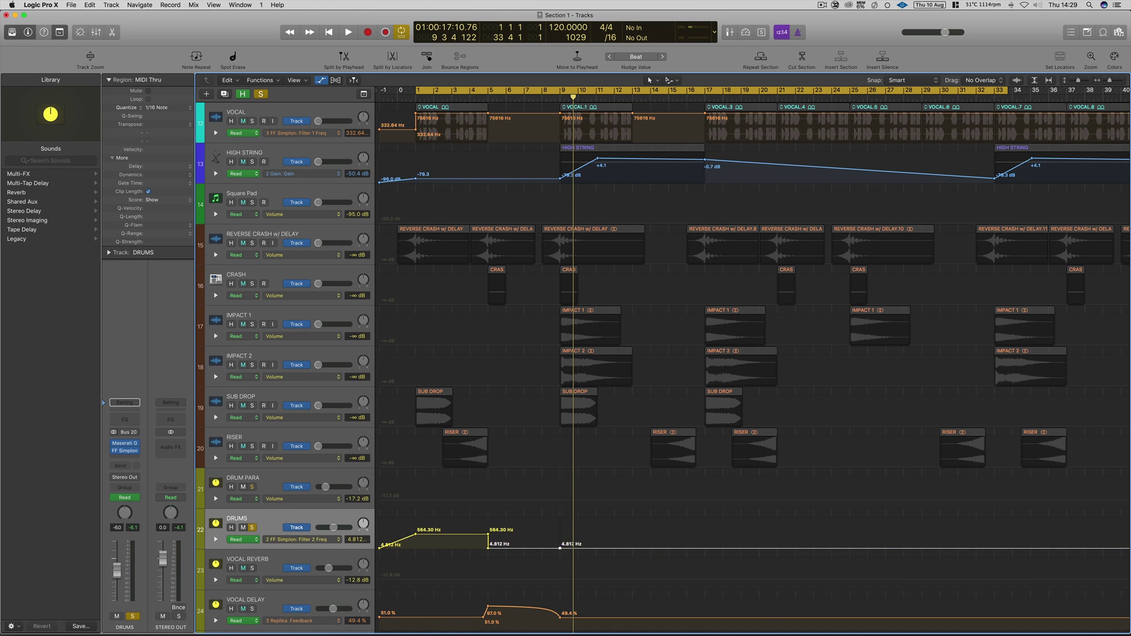
scroll(901, 533, "right", 15)
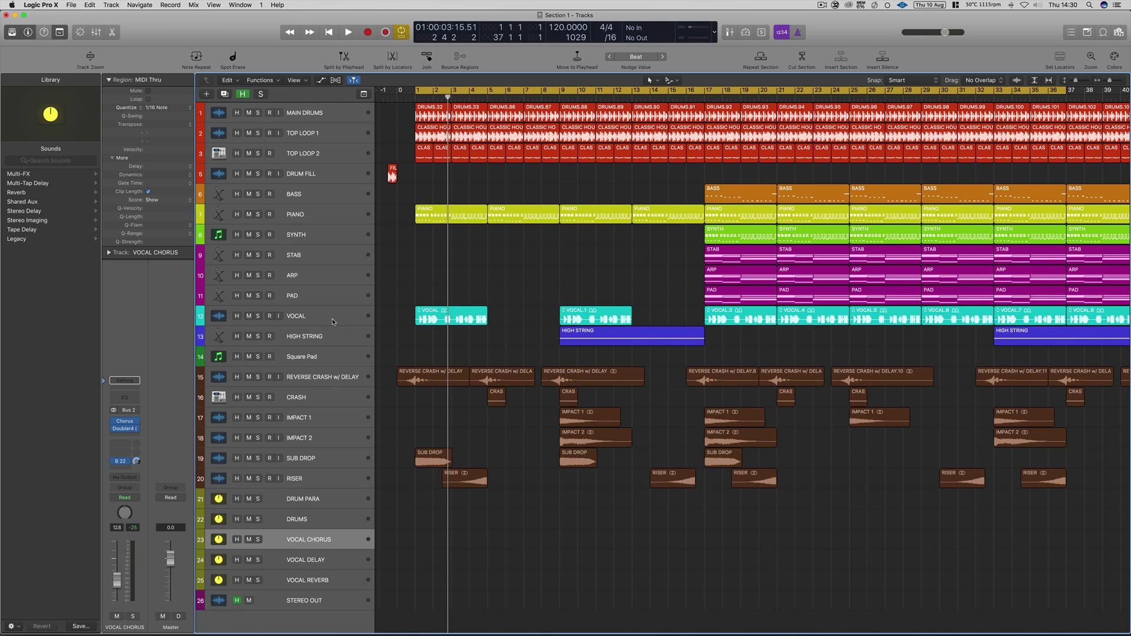
Step: Examine the VOCAL channel strip's sends, then solo the VOCAL REVERB track and listen to it
left_click(332, 317)
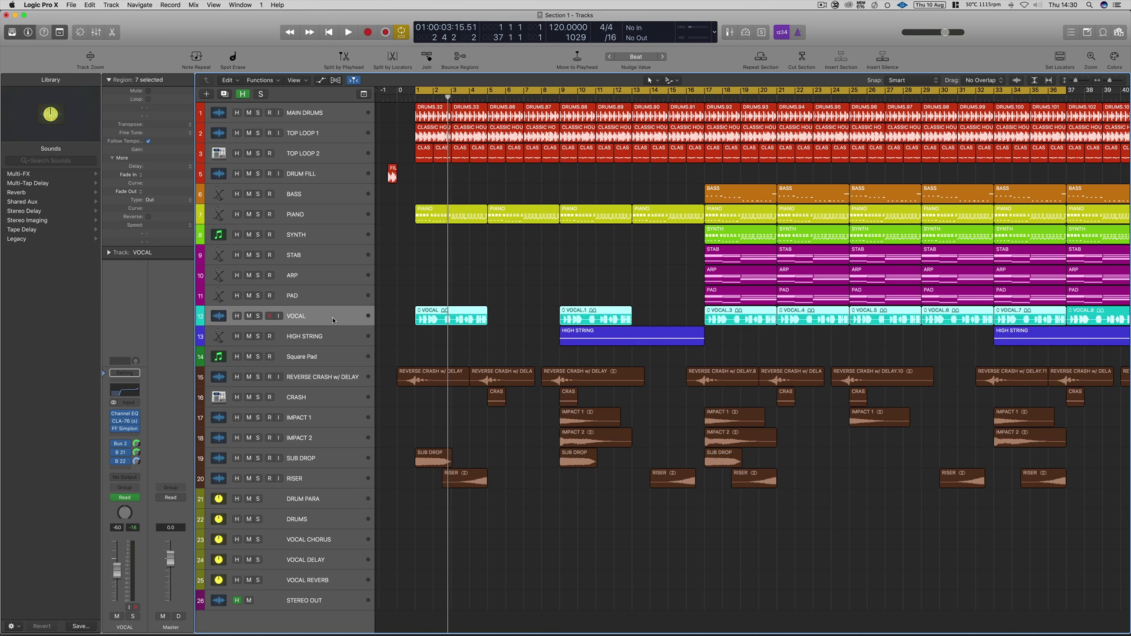
left_click(511, 307)
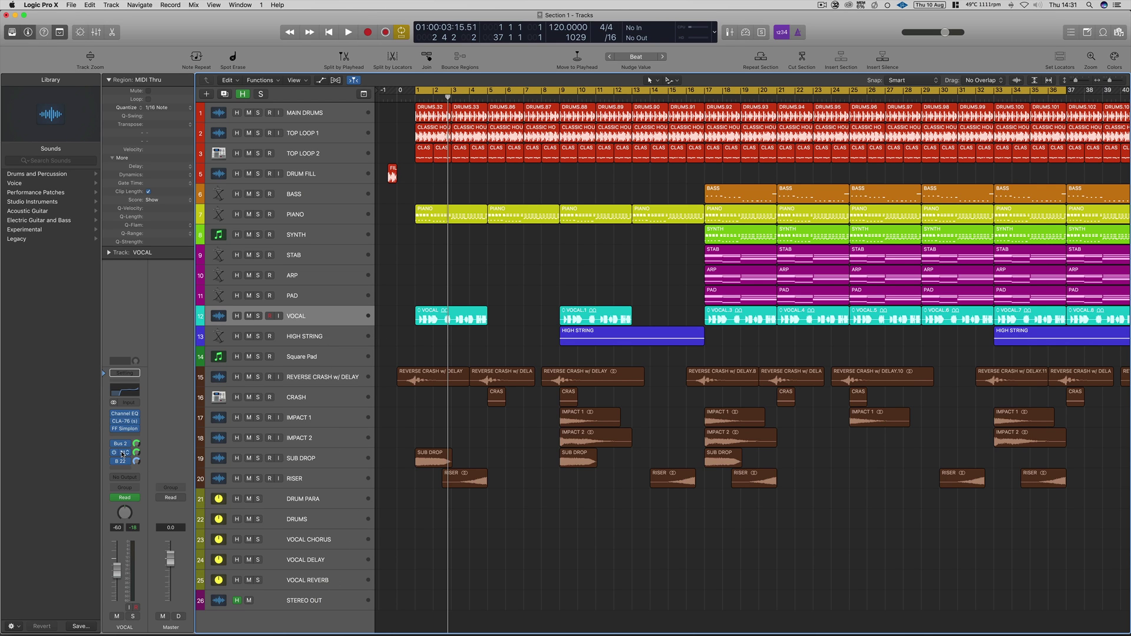
left_click(340, 583)
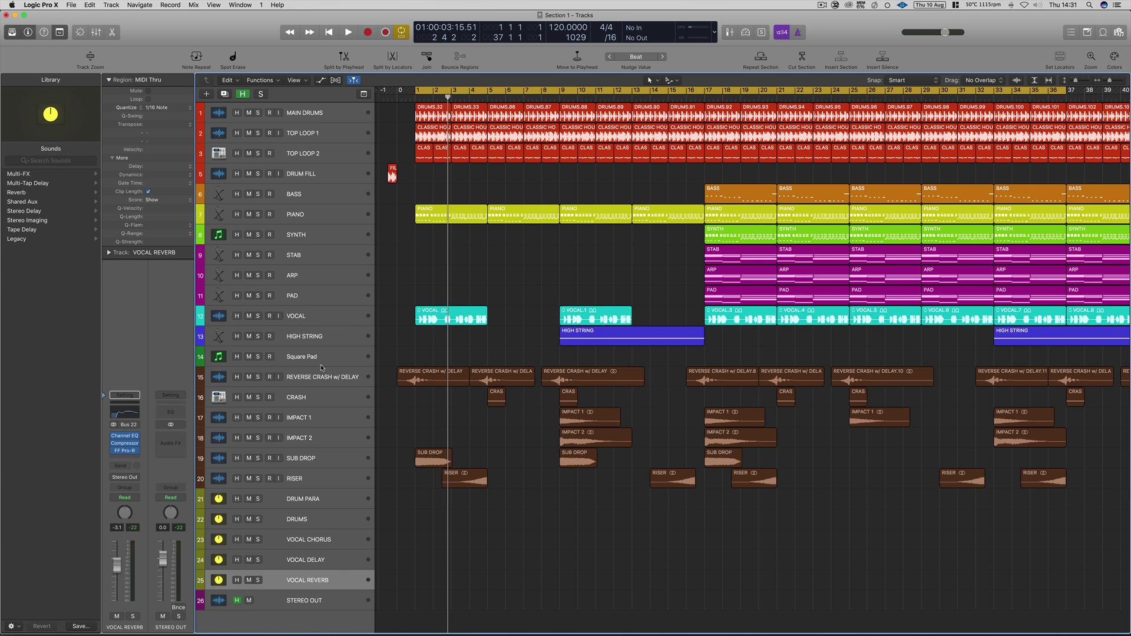
left_click(257, 580)
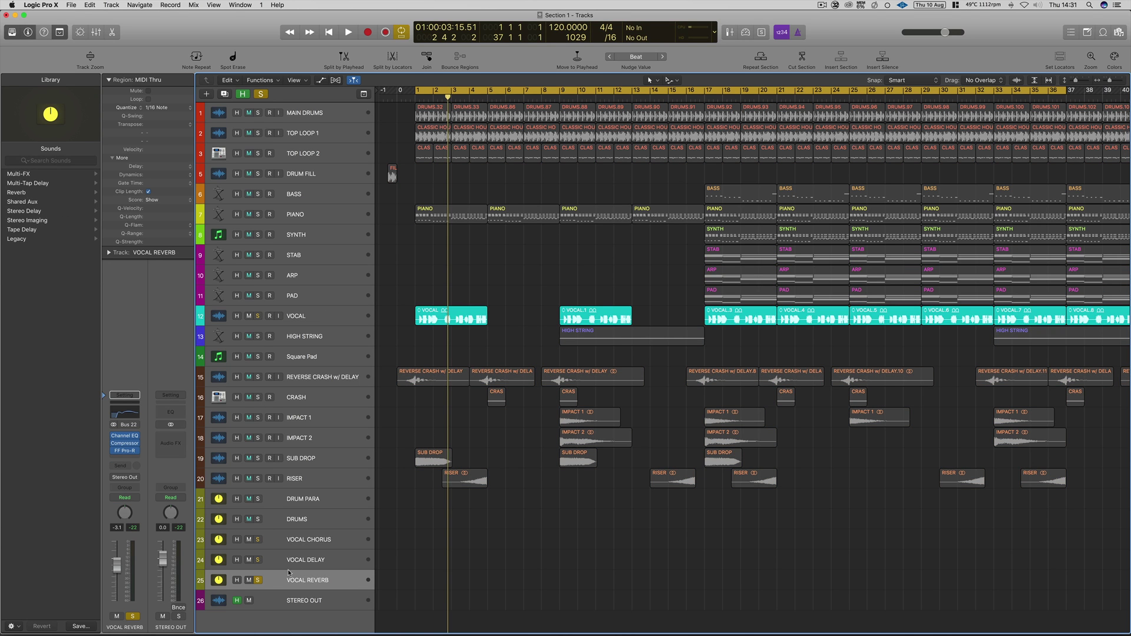
key("space")
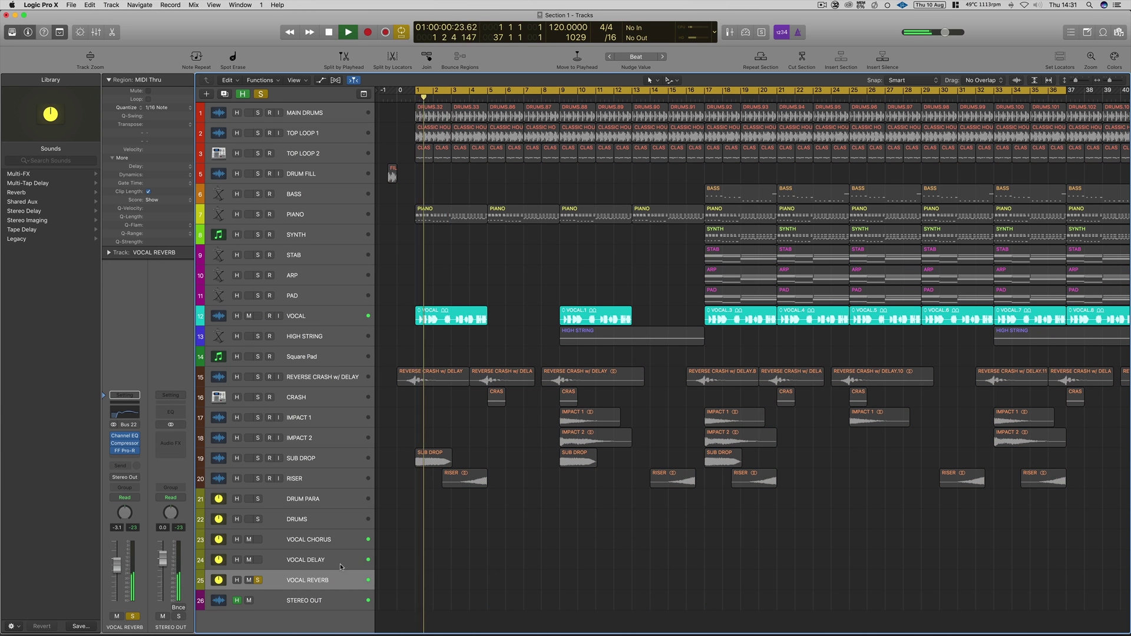
key("space")
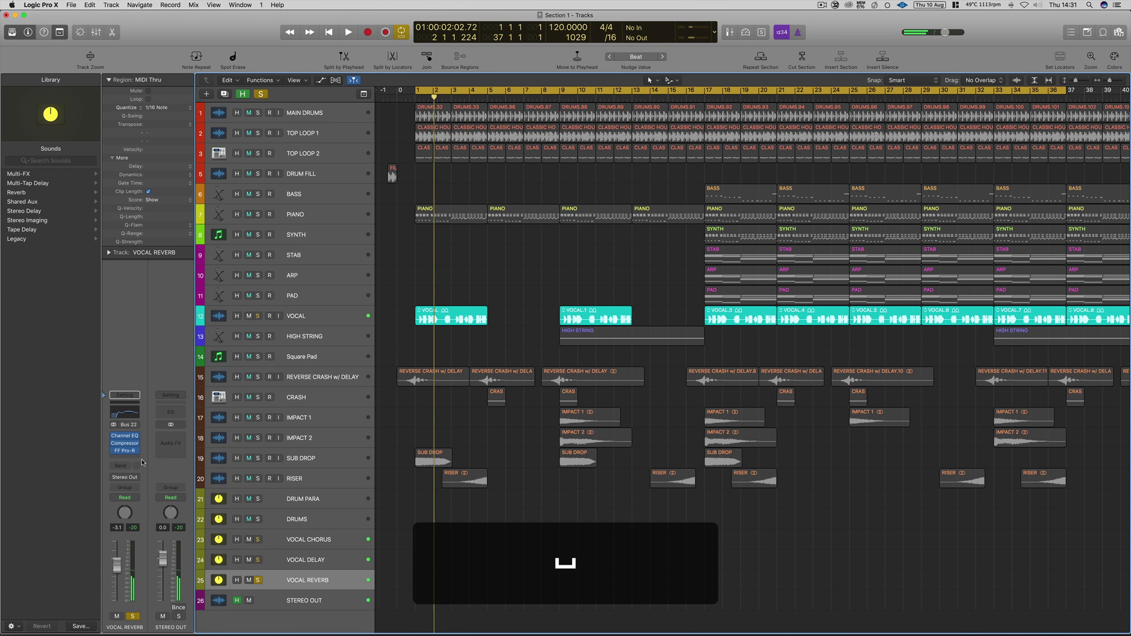
Step: View the FF Pro-R settings on VOCAL REVERB, close the plug-in window and unsolo the track
left_click(125, 451)
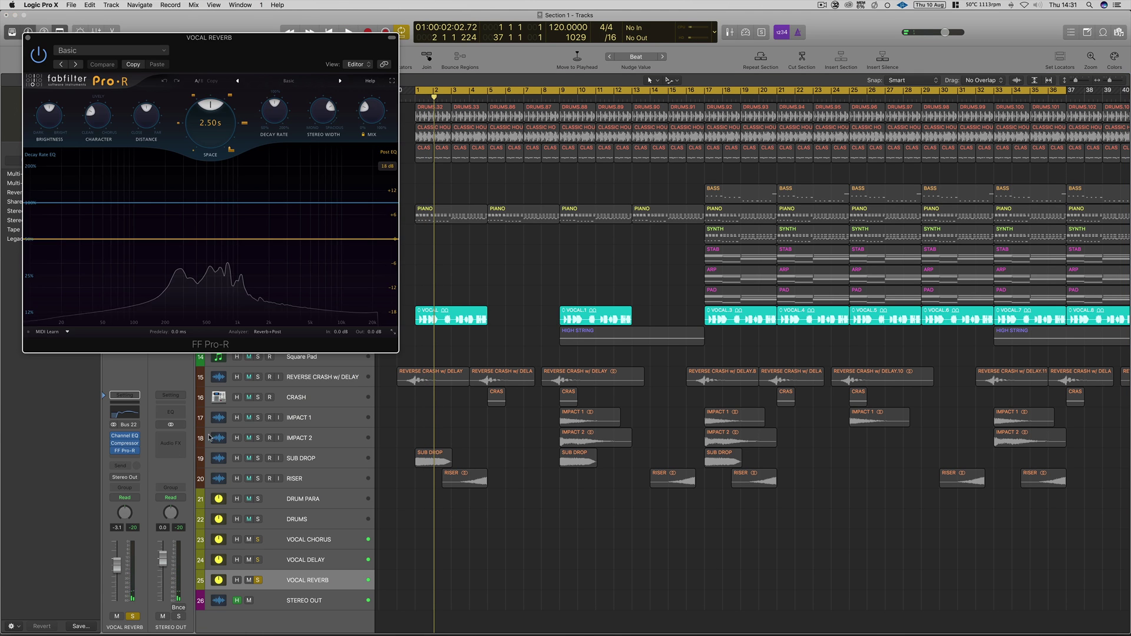
left_click_drag(248, 54, 486, 115)
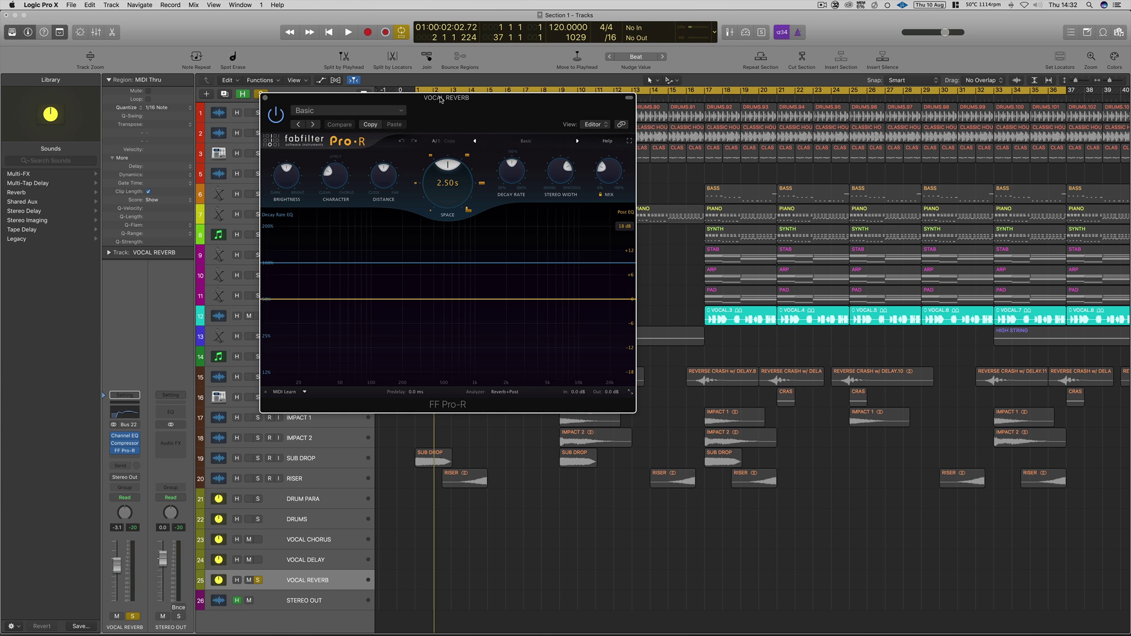
left_click_drag(443, 114, 477, 121)
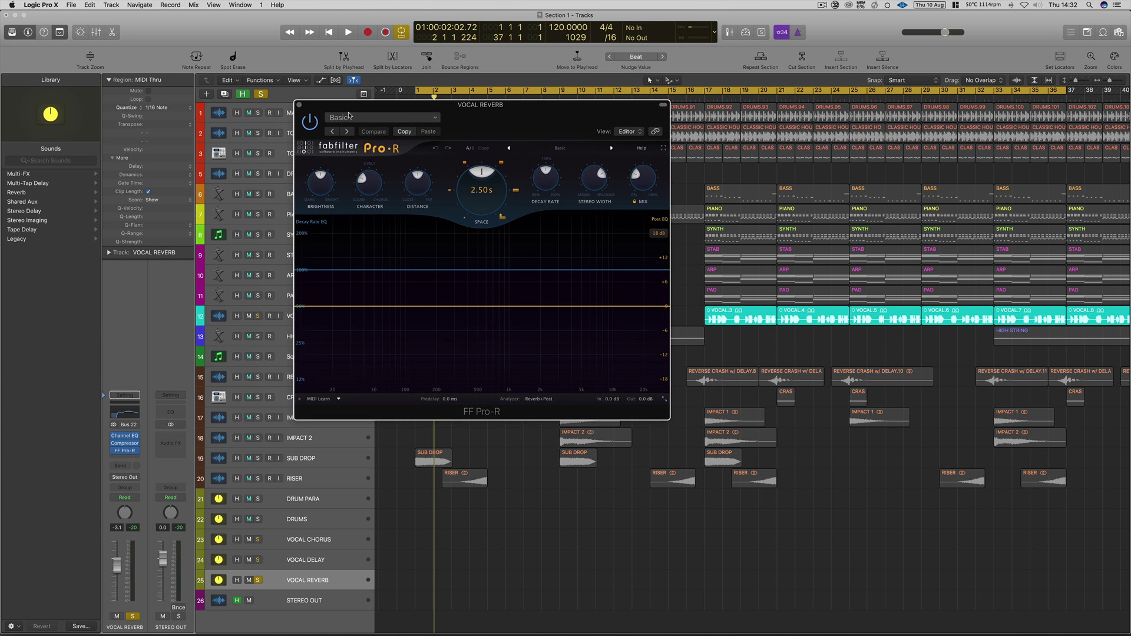
left_click(300, 106)
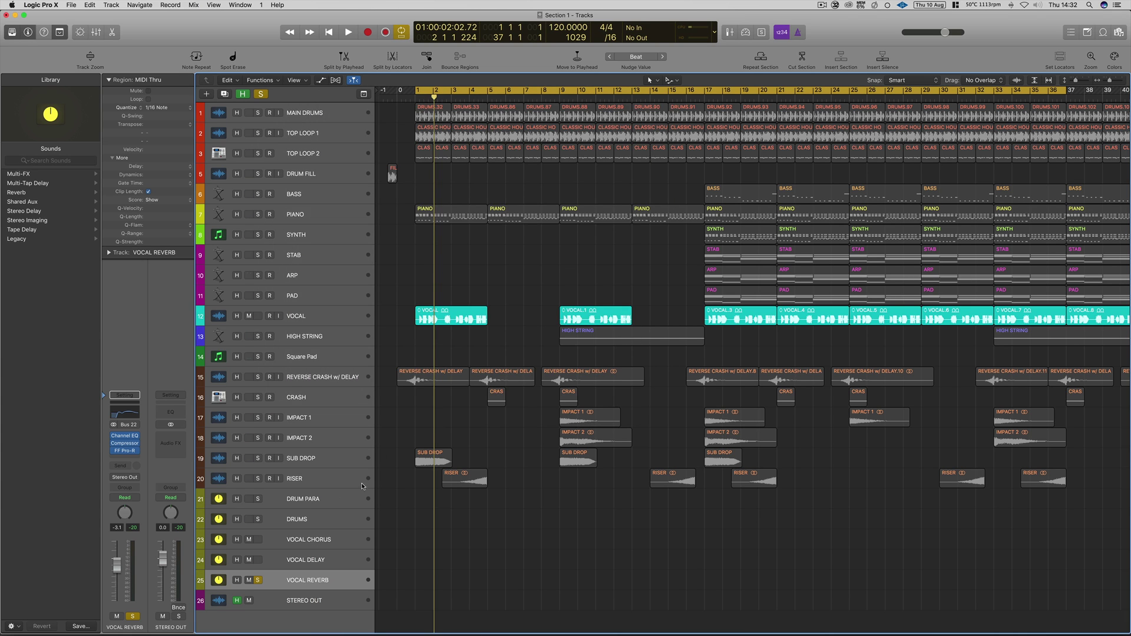
left_click(258, 580)
Step: View the Replika settings on VOCAL DELAY, close the plug-in and select the VOCAL CHORUS, VOCAL DELAY and VOCAL REVERB tracks
left_click(294, 559)
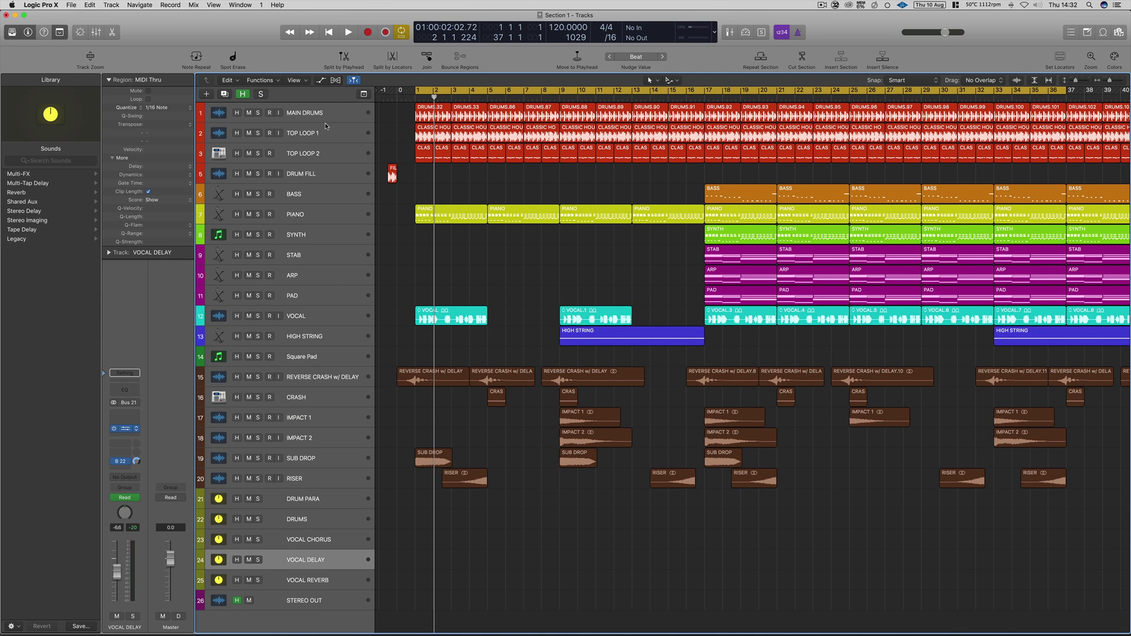
left_click(139, 429)
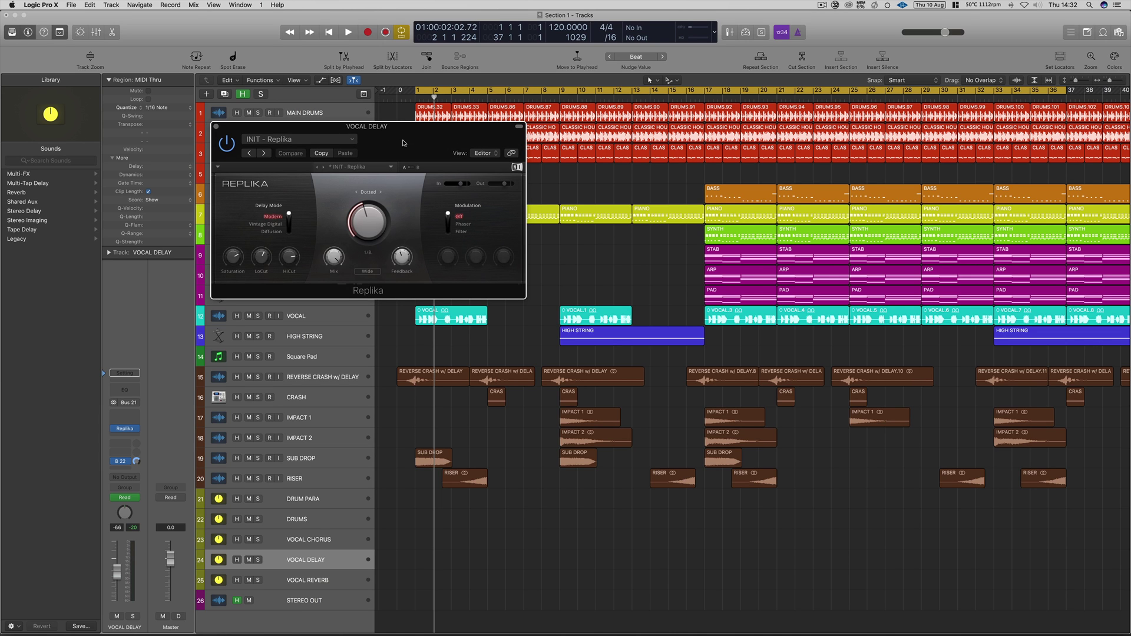
left_click_drag(403, 143, 587, 201)
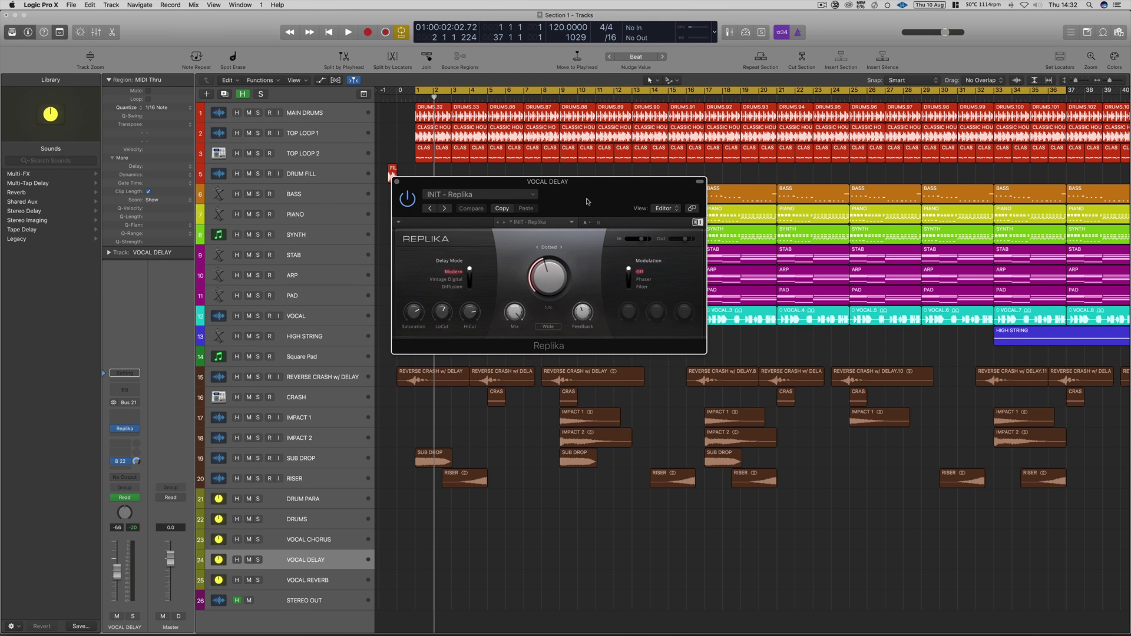
left_click(396, 181)
left_click(340, 536)
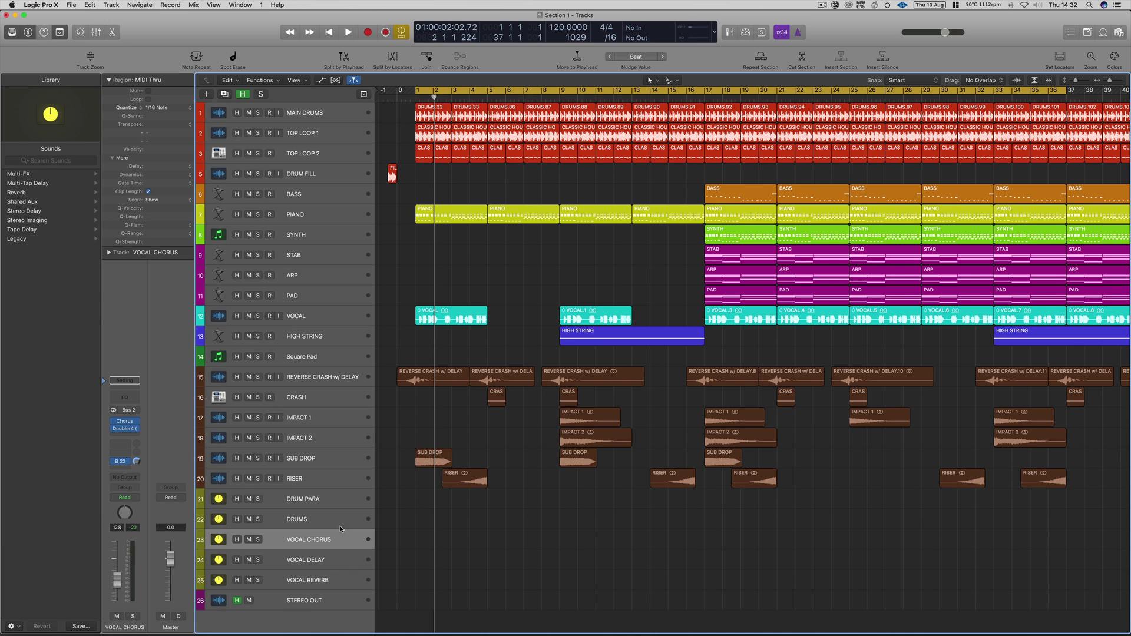
left_click(346, 580, "shift")
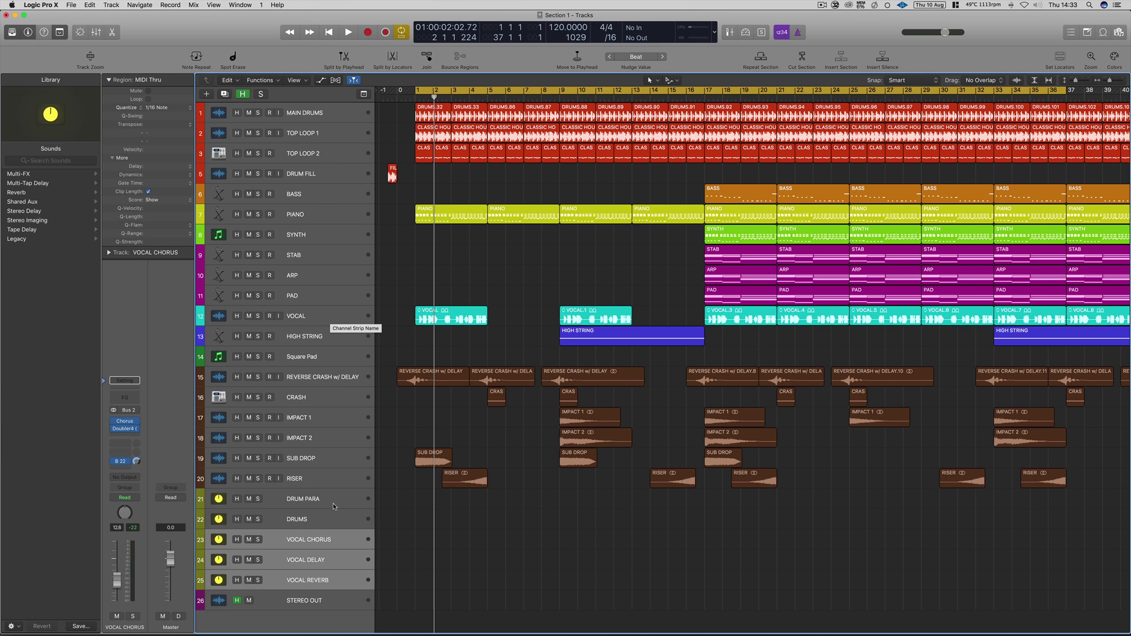
Step: Open the FF Simplon plug-in on the VOCAL track and move its window clear of the channel strip
left_click(331, 316)
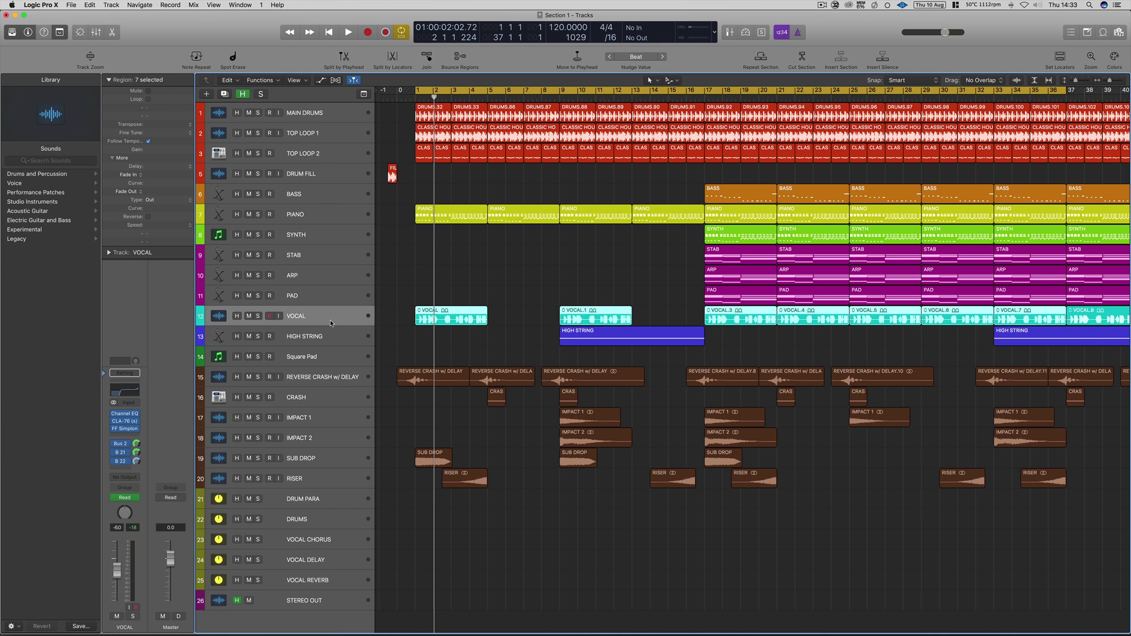
left_click(125, 429)
left_click_drag(172, 50, 328, 171)
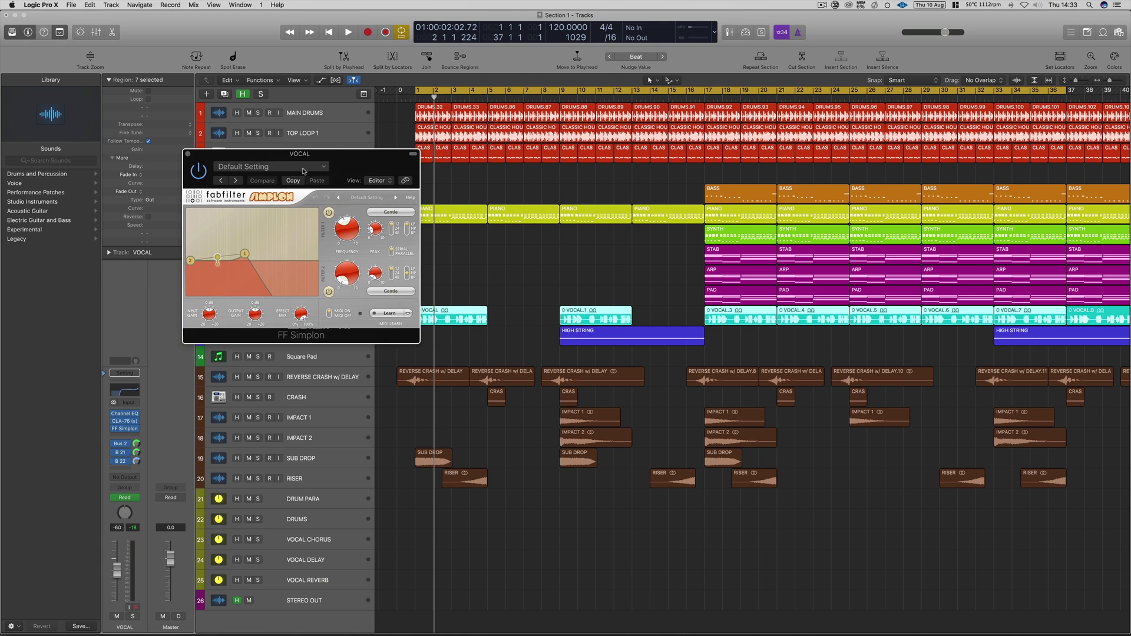
Step: Reshape the VOCAL track's FF Simplon Filter 1 Freq automation into one continuous curve rising to 75616 Hz at bar 17
left_click(188, 154)
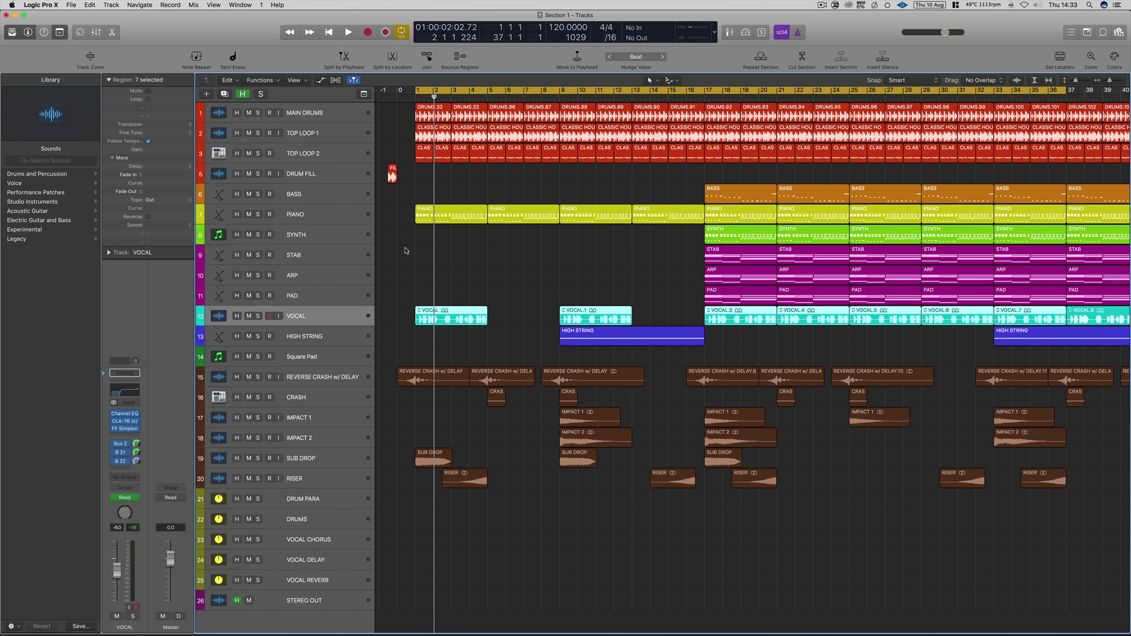
key("a")
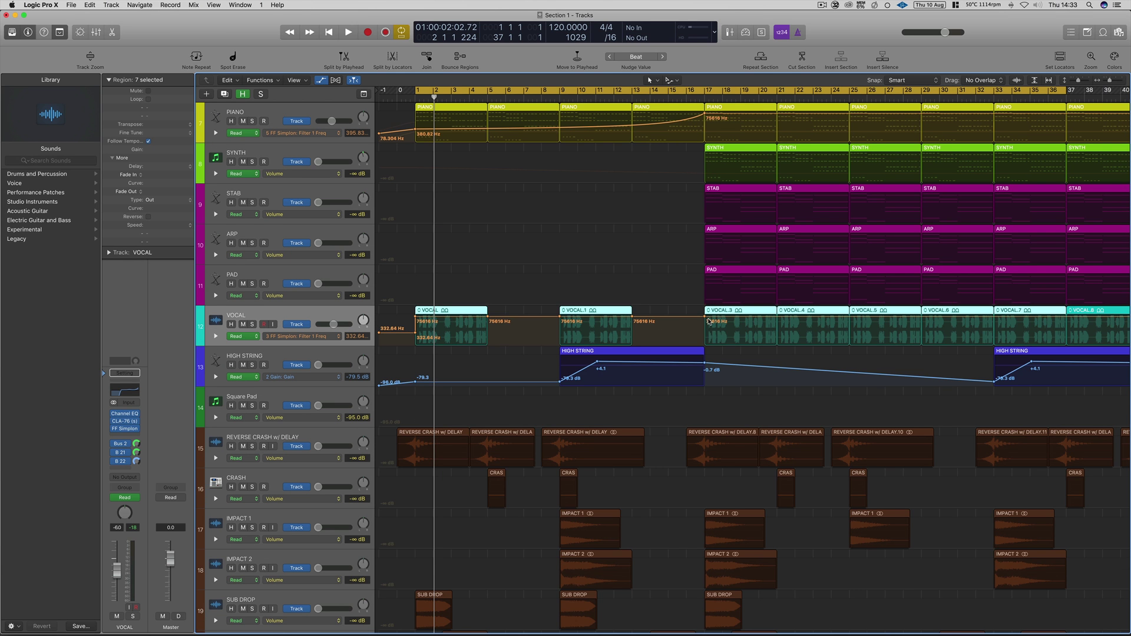
left_click(731, 328)
scroll(776, 343, "right", 2)
scroll(777, 344, "right", 15)
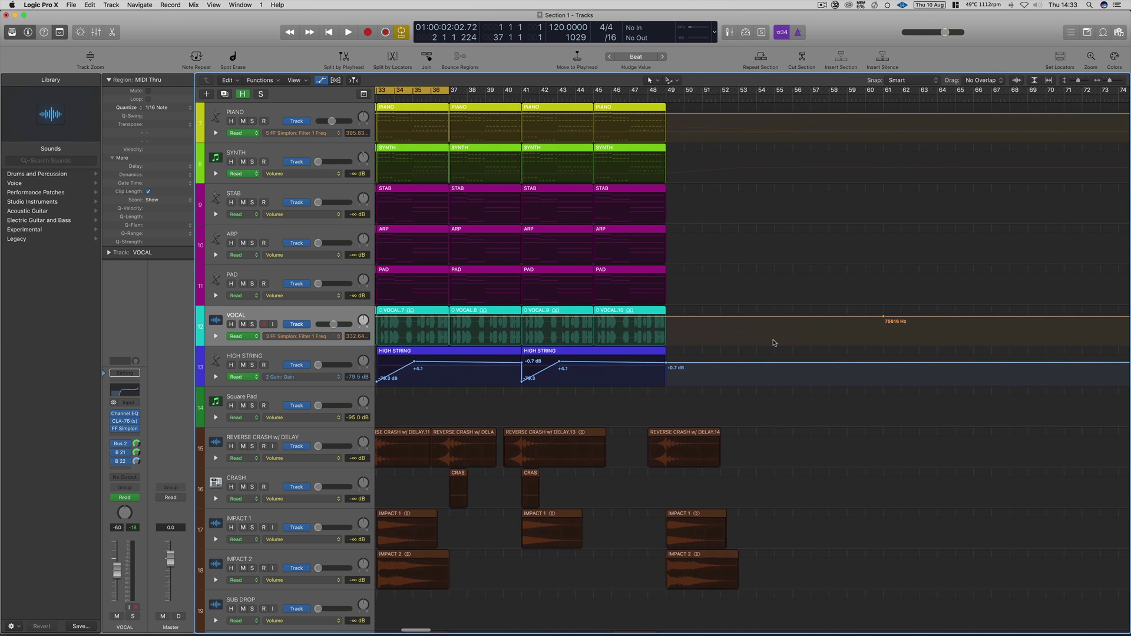
scroll(764, 341, "left", 3)
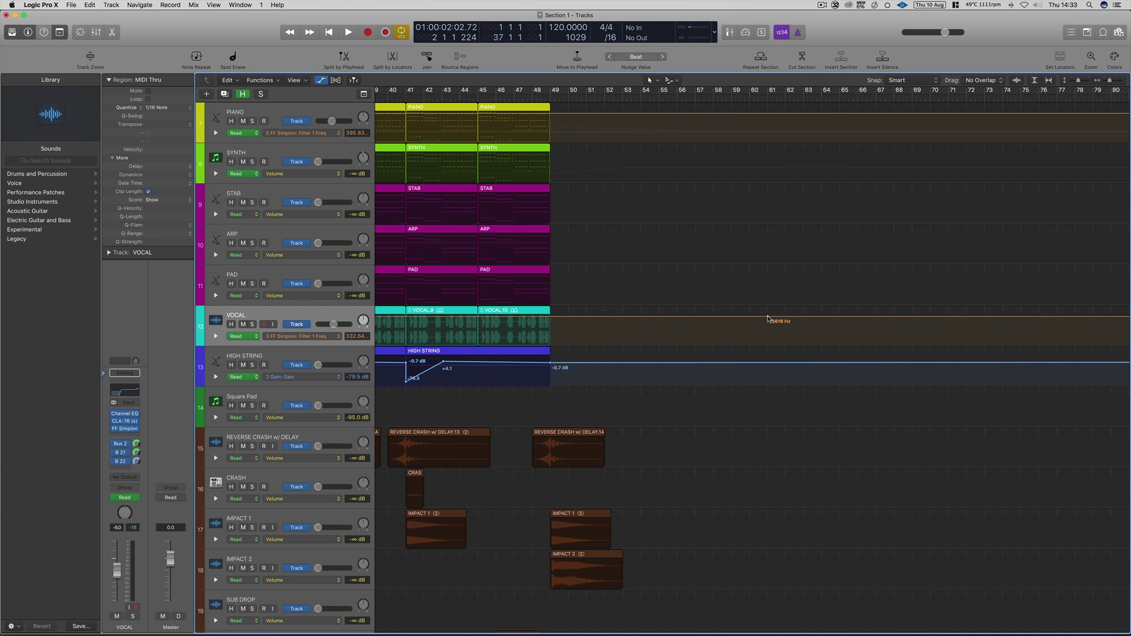
scroll(766, 321, "left", 15)
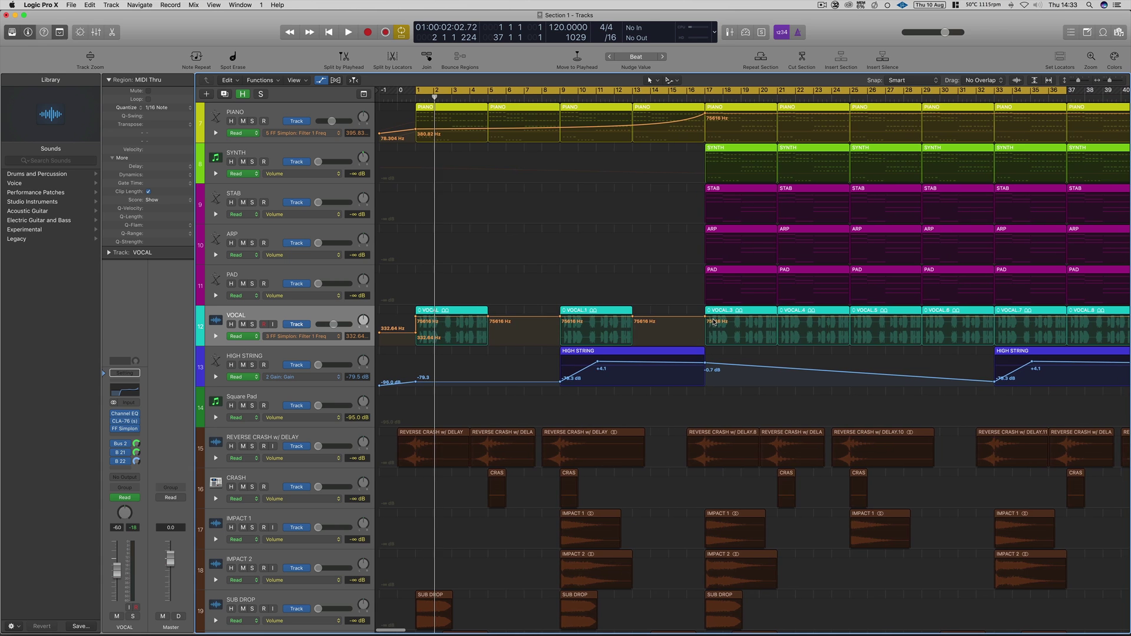
left_click_drag(705, 317, 650, 323)
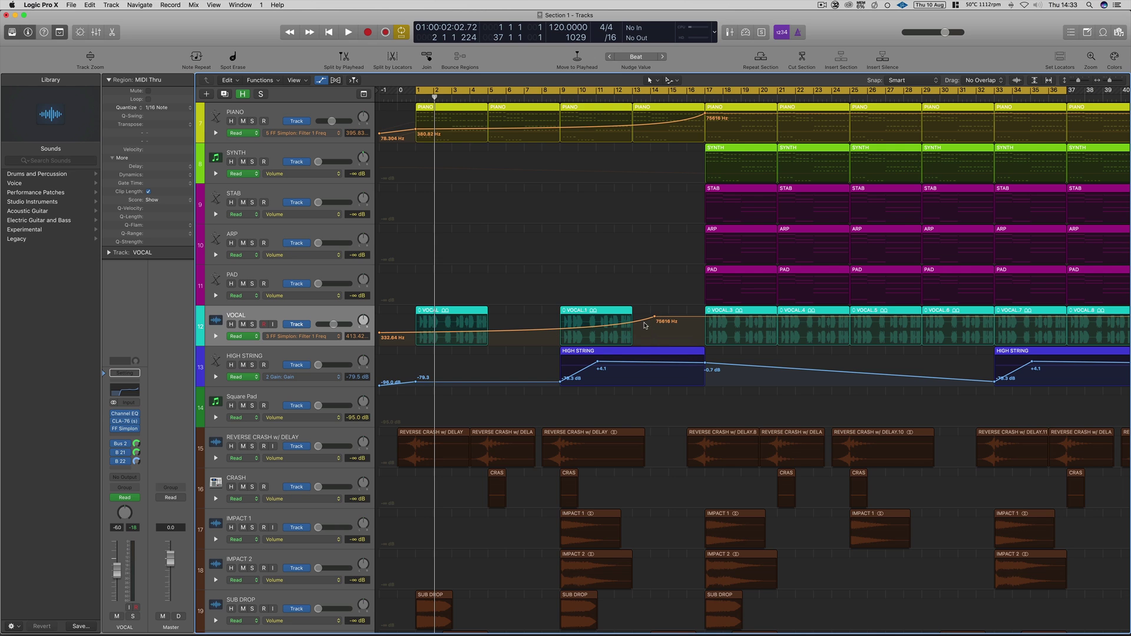
left_click_drag(655, 318, 705, 316)
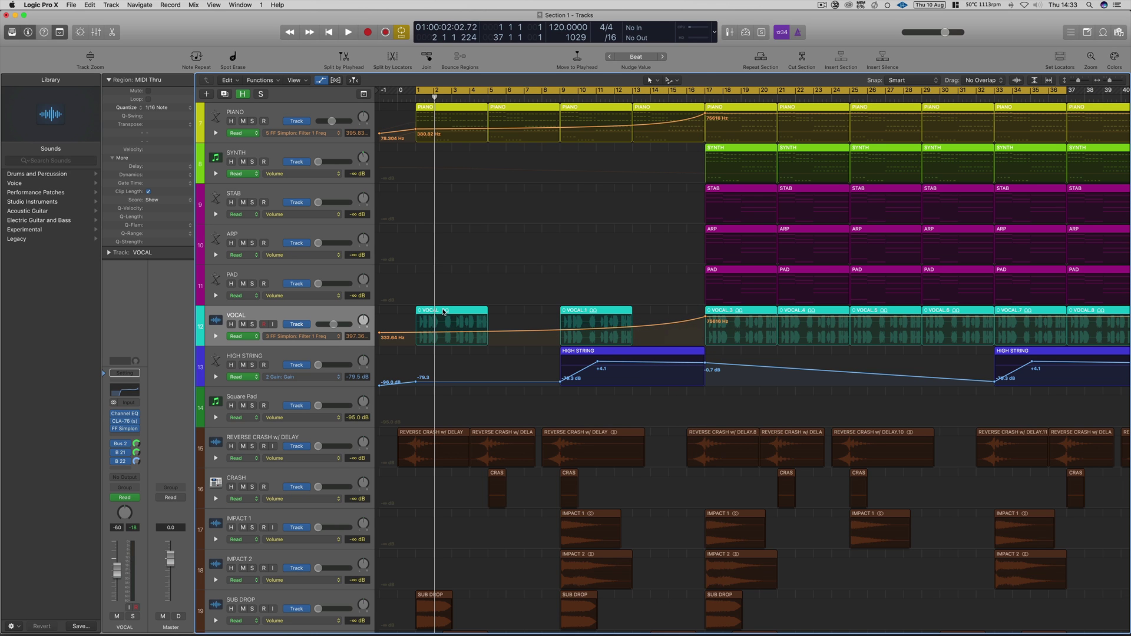
Step: Play the intro to hear the VOCAL and PIANO filter sweeps together, stopping playback around bar 11
key("space")
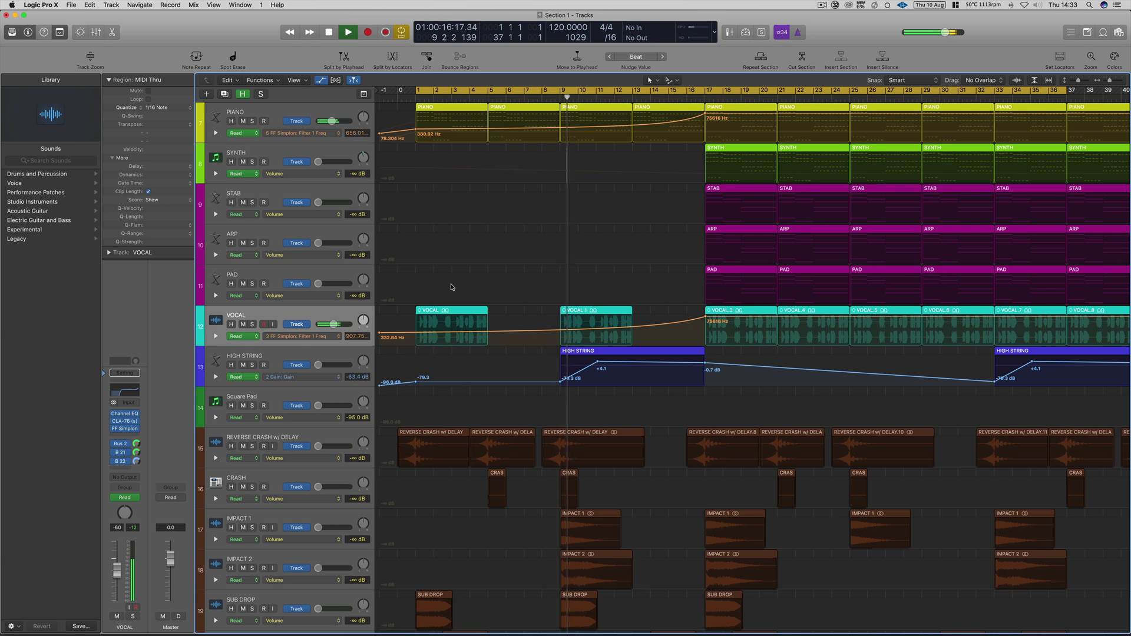
scroll(568, 280, "up", 10)
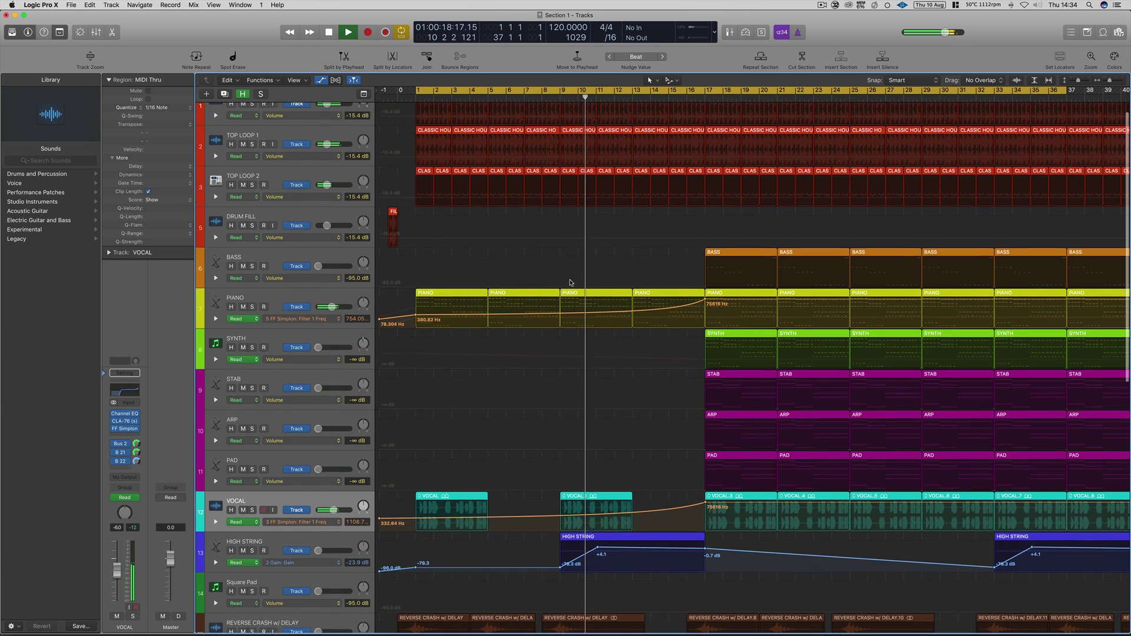
scroll(554, 270, "down", 2)
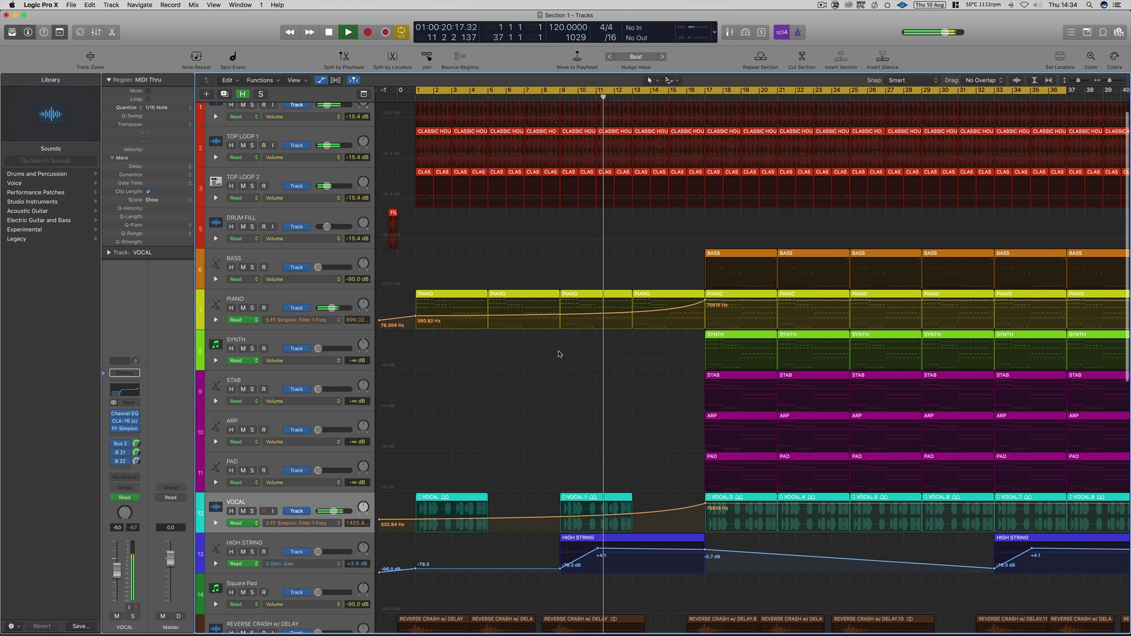
key("space")
Step: Display the PIANO track's Space D Reverb Output automation and clear its points from bar 49 onward
left_click(320, 322)
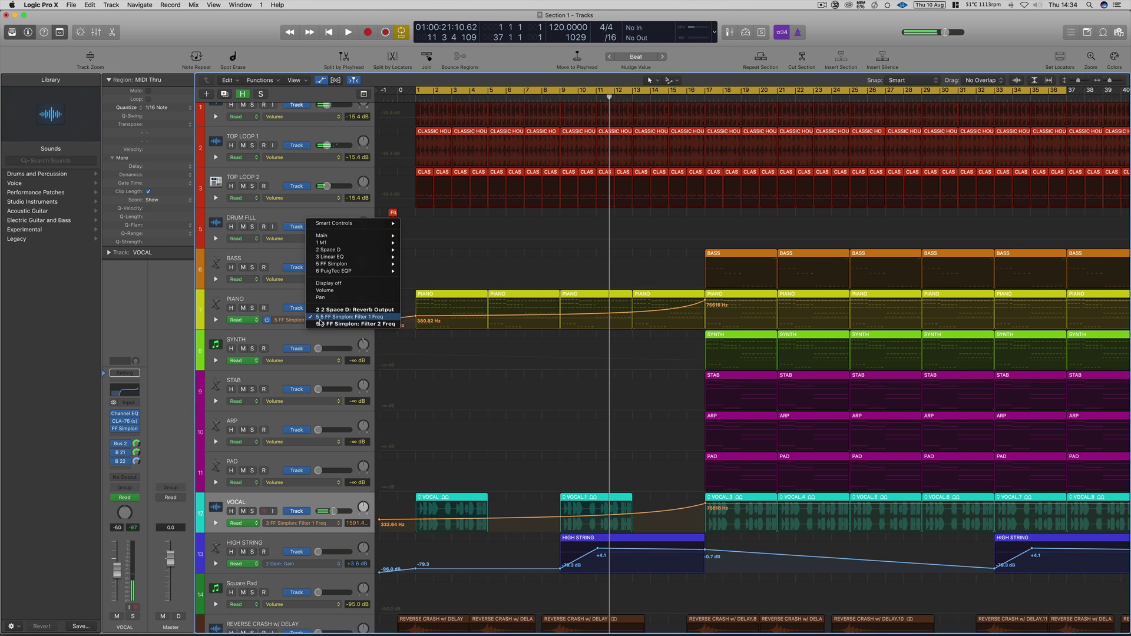
left_click(340, 324)
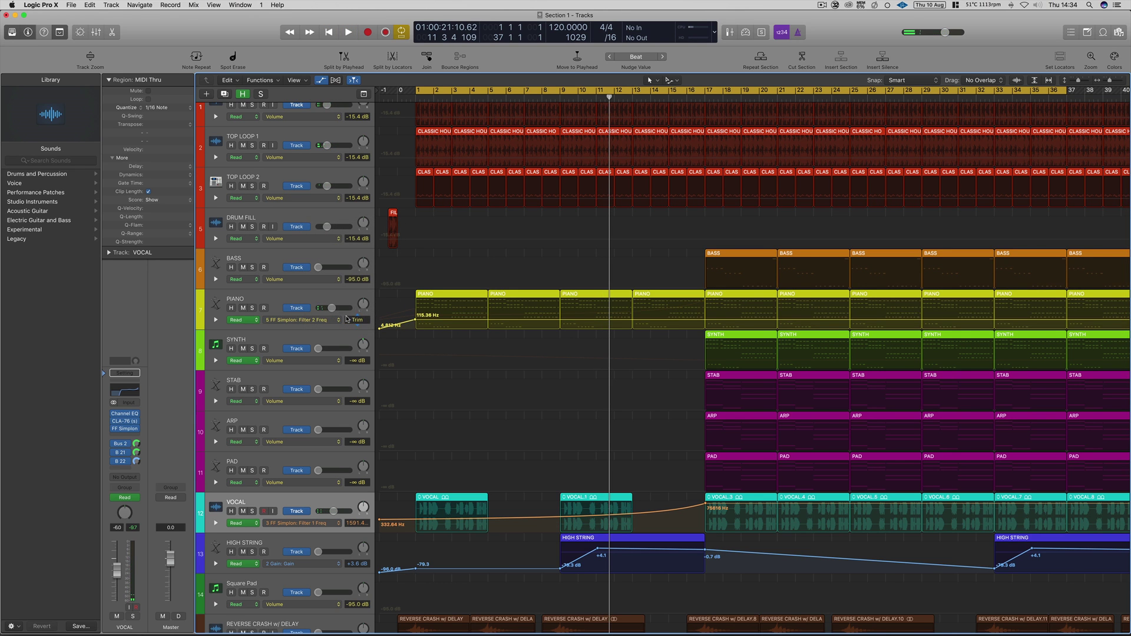
left_click(312, 321)
left_click(342, 303)
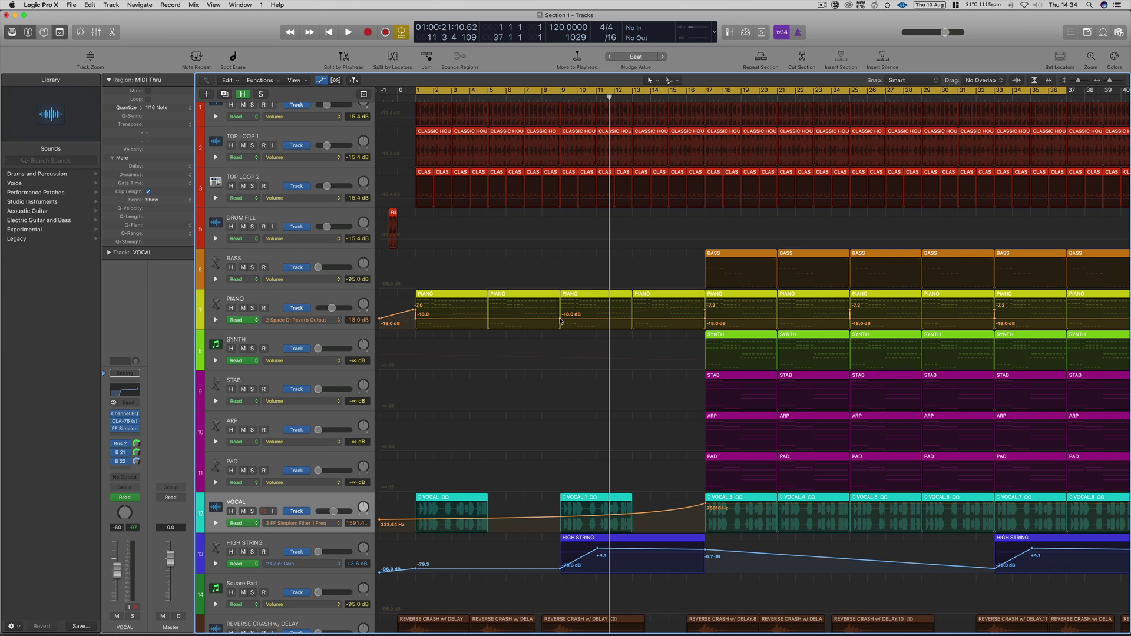
scroll(972, 321, "right", 15)
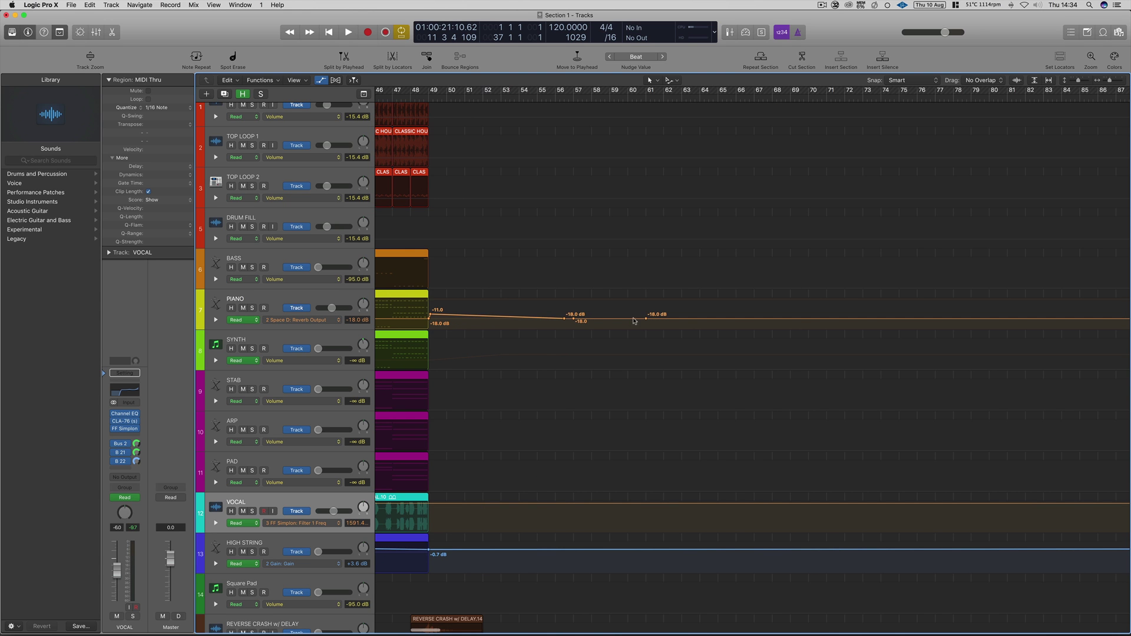
scroll(646, 321, "left", 3)
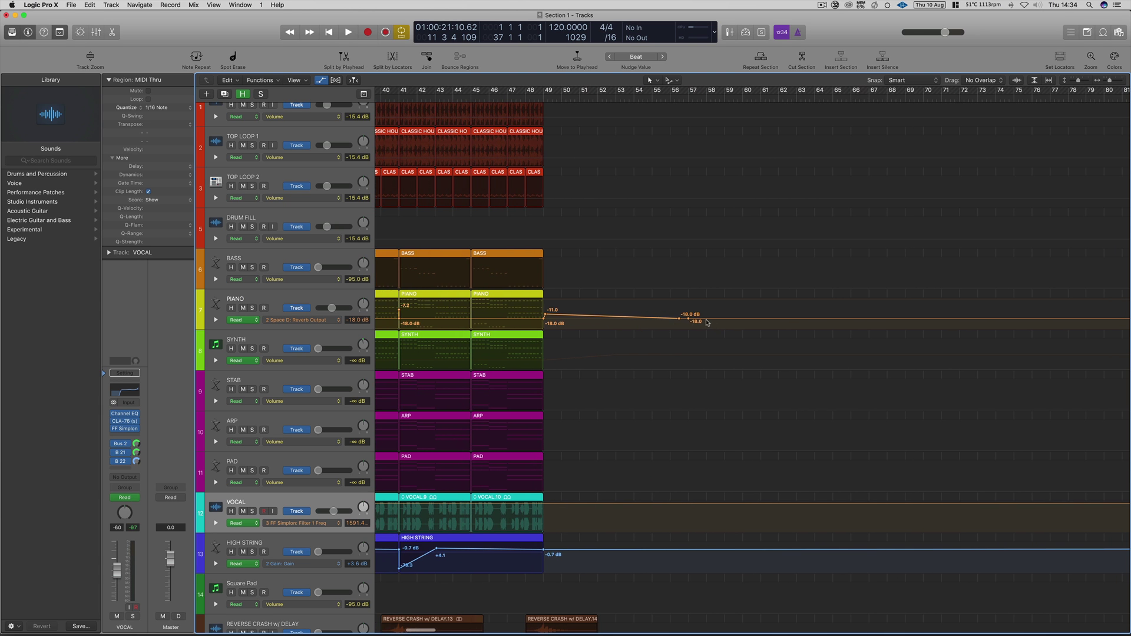
left_click_drag(689, 321, 419, 321)
scroll(443, 325, "left", 10)
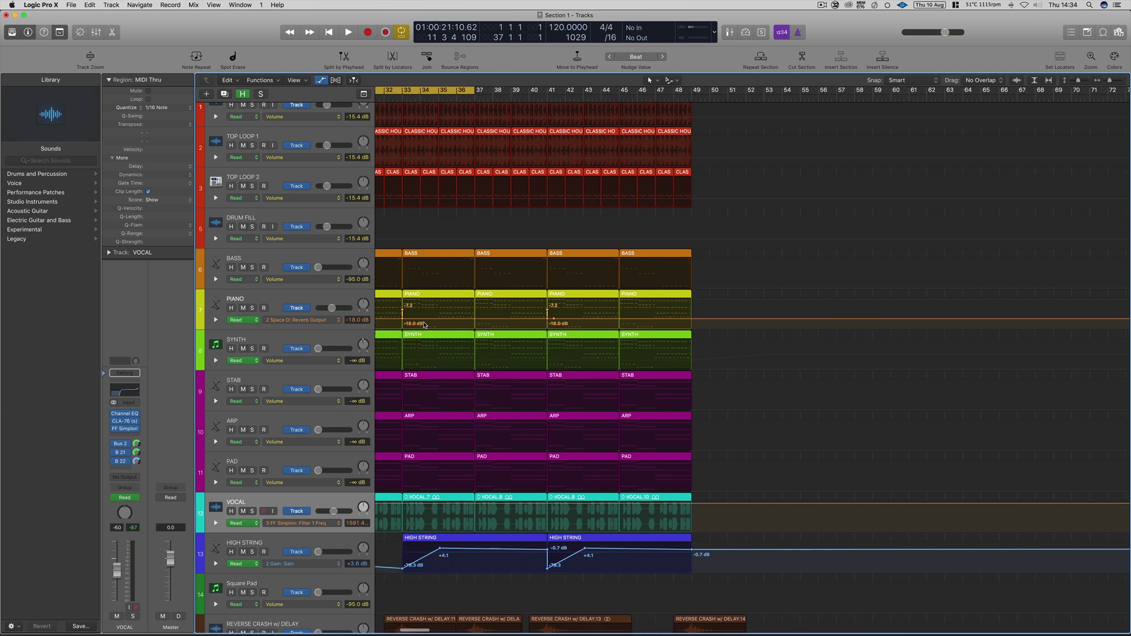
scroll(443, 325, "left", 1)
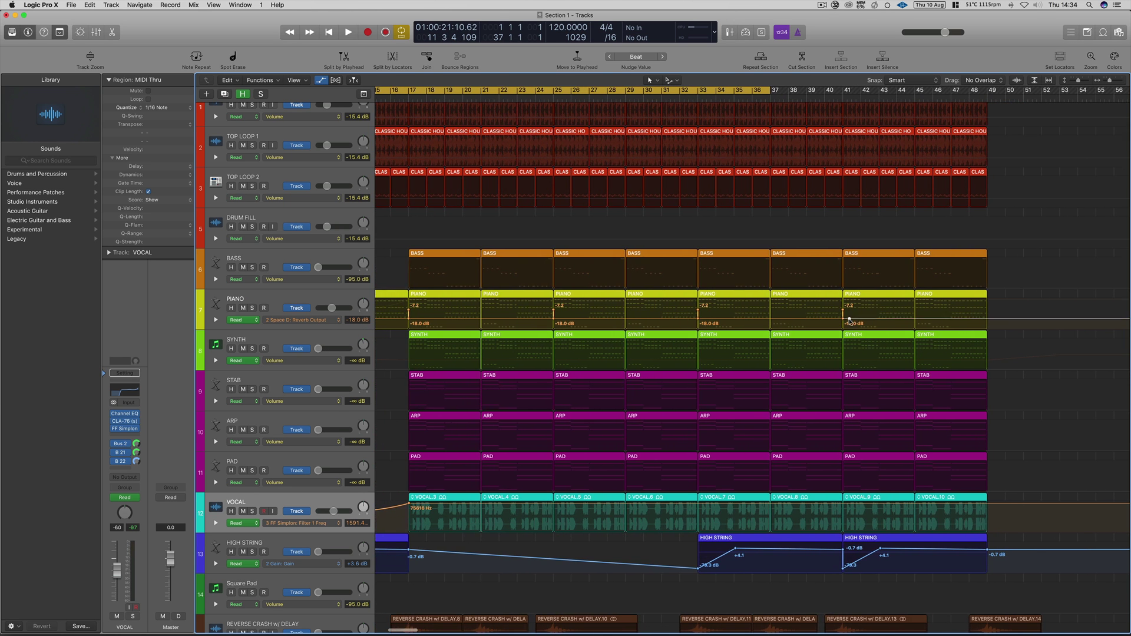
Step: Clear the remaining PIANO Reverb Output points back to the start, set the level to -15.5 dB and briefly play it
left_click_drag(843, 321, 399, 319)
scroll(415, 325, "left", 2)
scroll(414, 325, "left", 5)
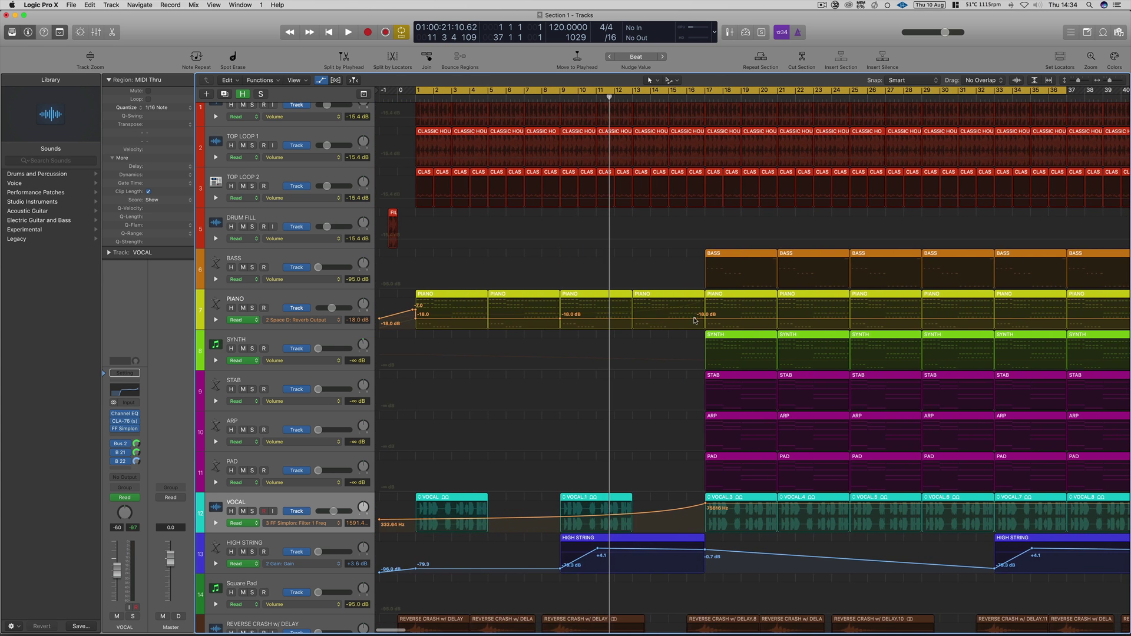
left_click_drag(416, 308, 421, 320)
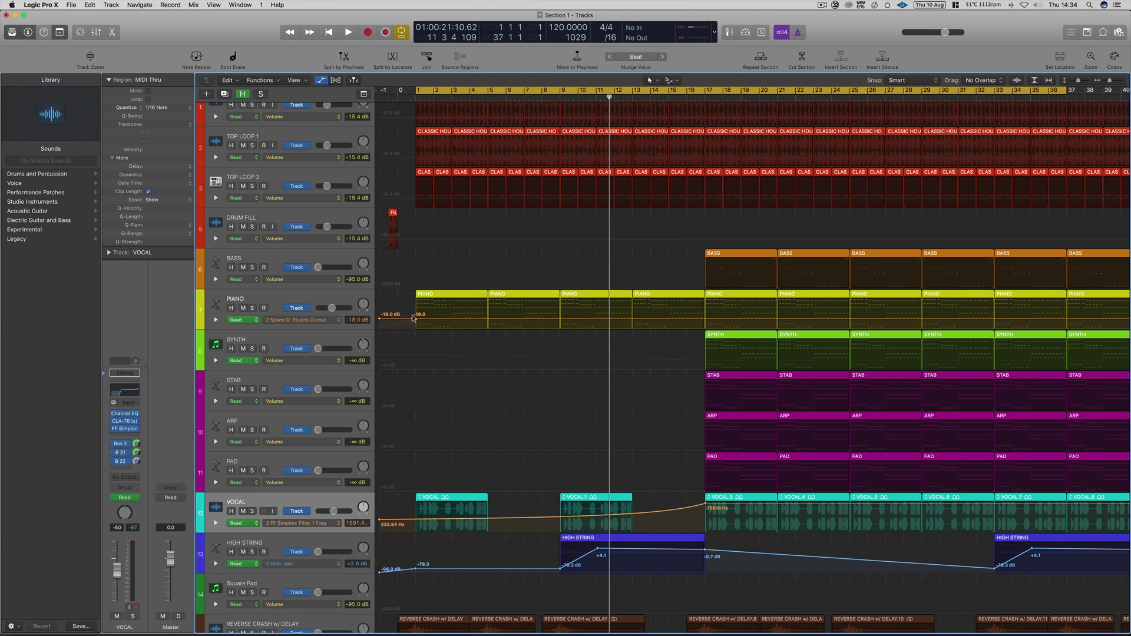
left_click_drag(378, 321, 380, 318)
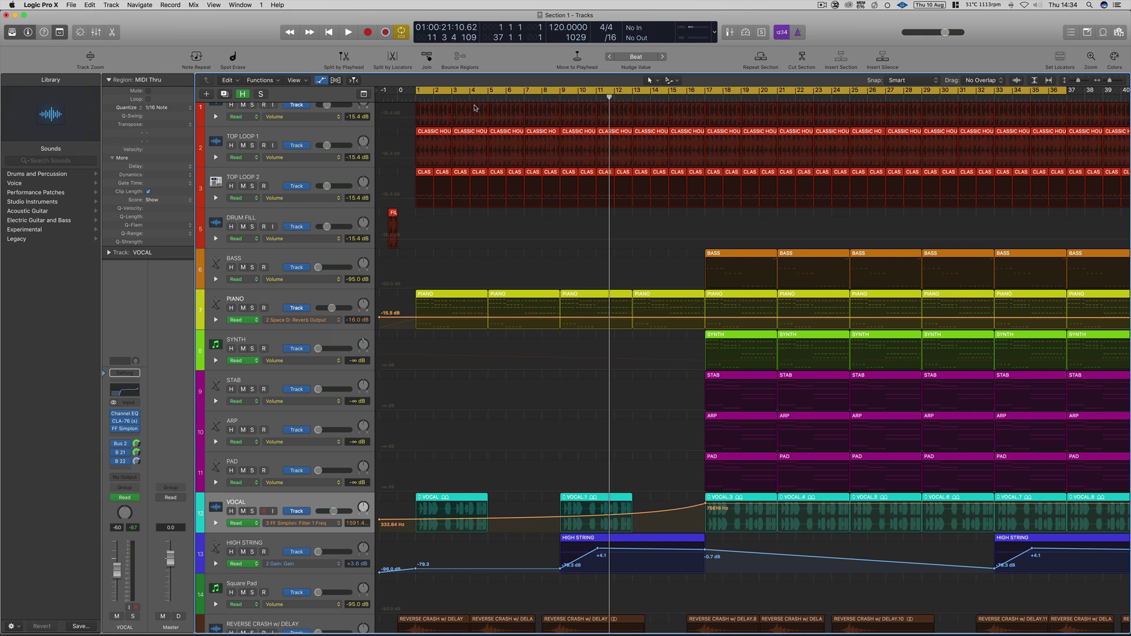
key("space")
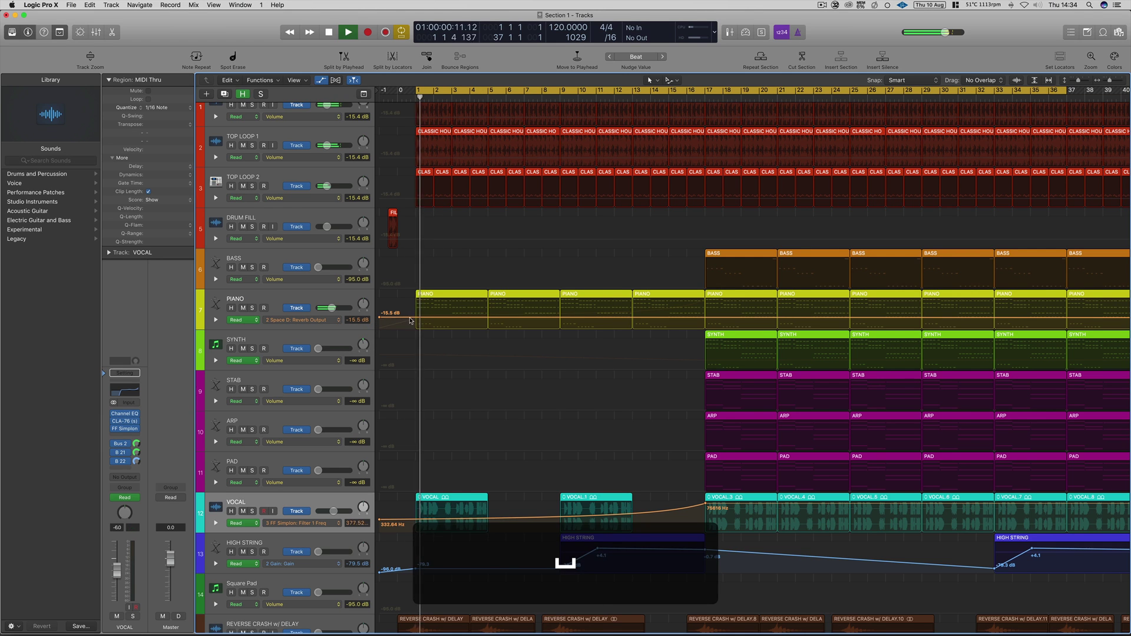
key("space")
Step: Lower the PIANO Reverb Output to mute at bar 17 with a curved fade, and start playback
left_click(705, 319)
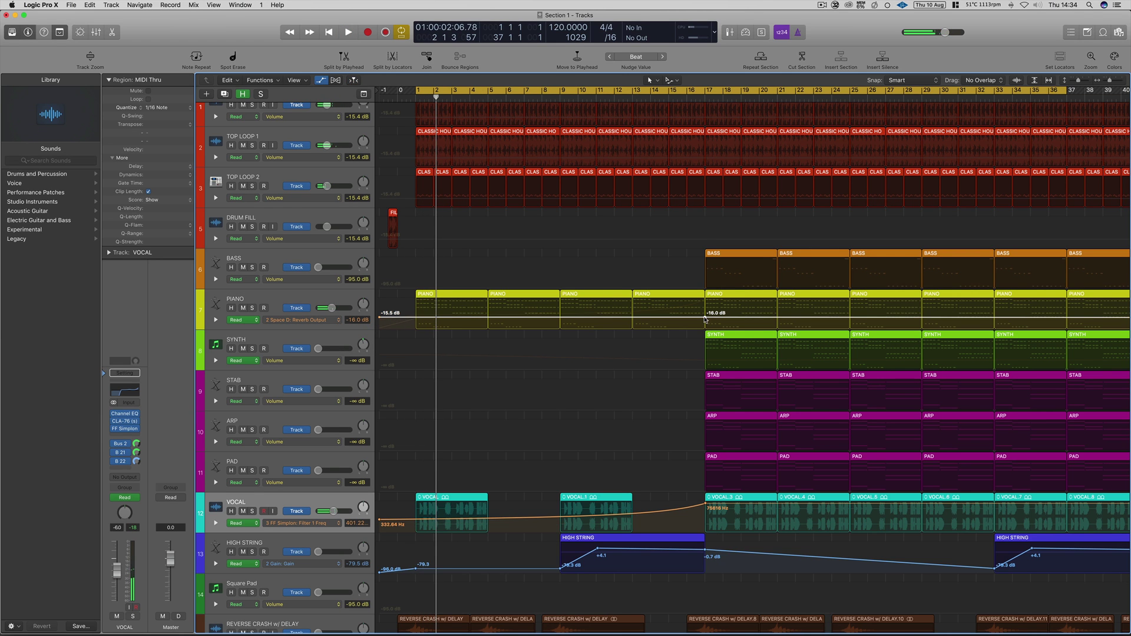
left_click_drag(705, 318, 696, 338)
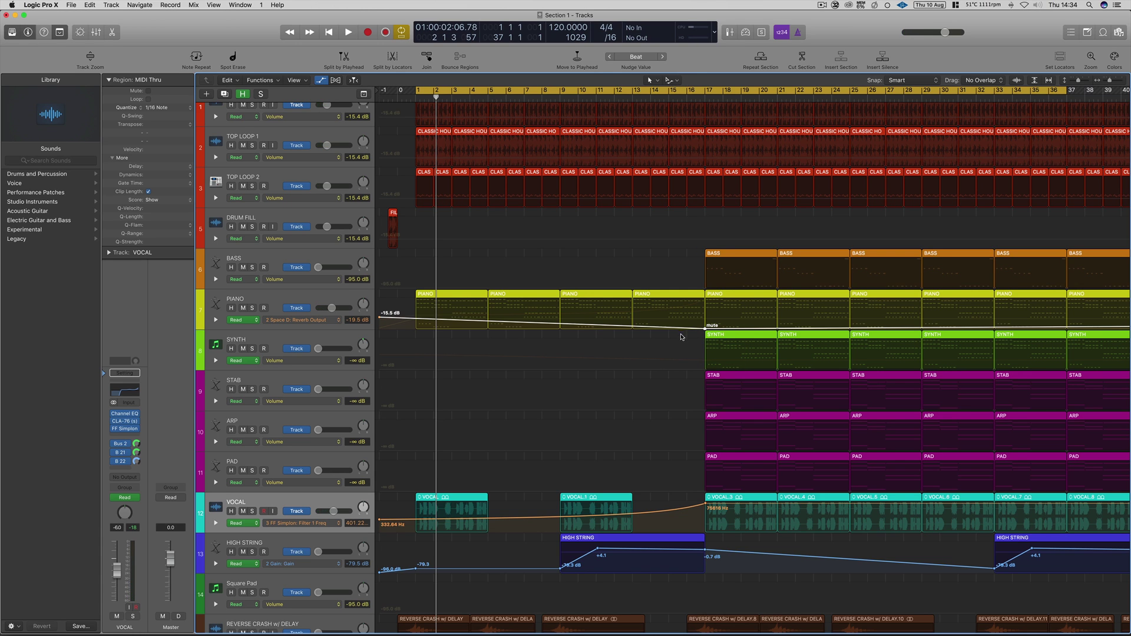
key("super")
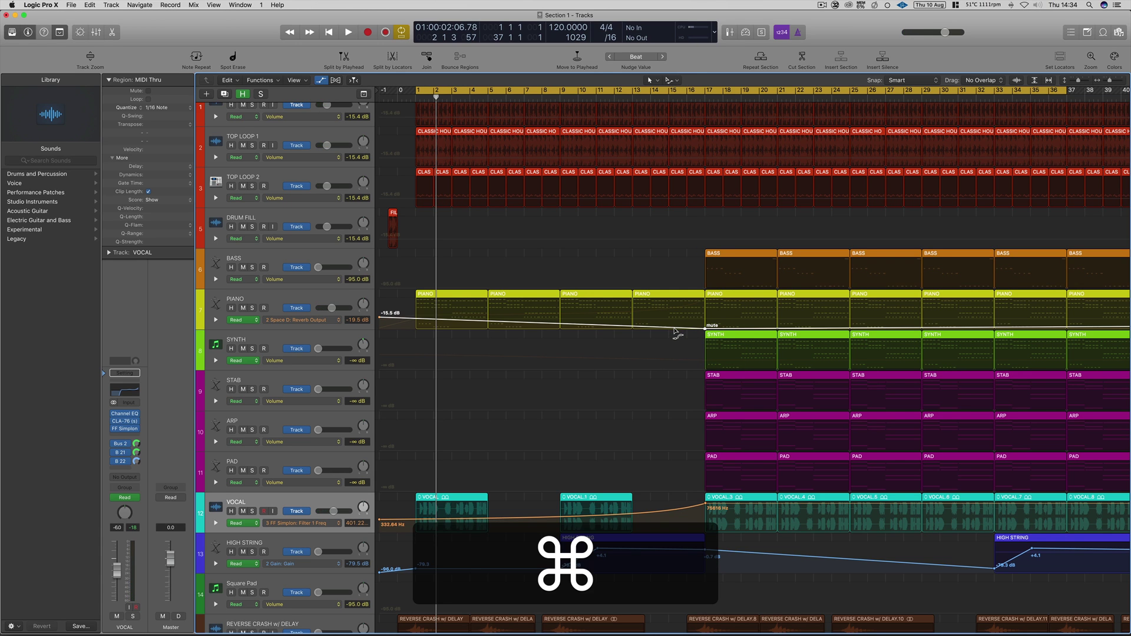
left_click_drag(674, 328, 661, 311)
key("space")
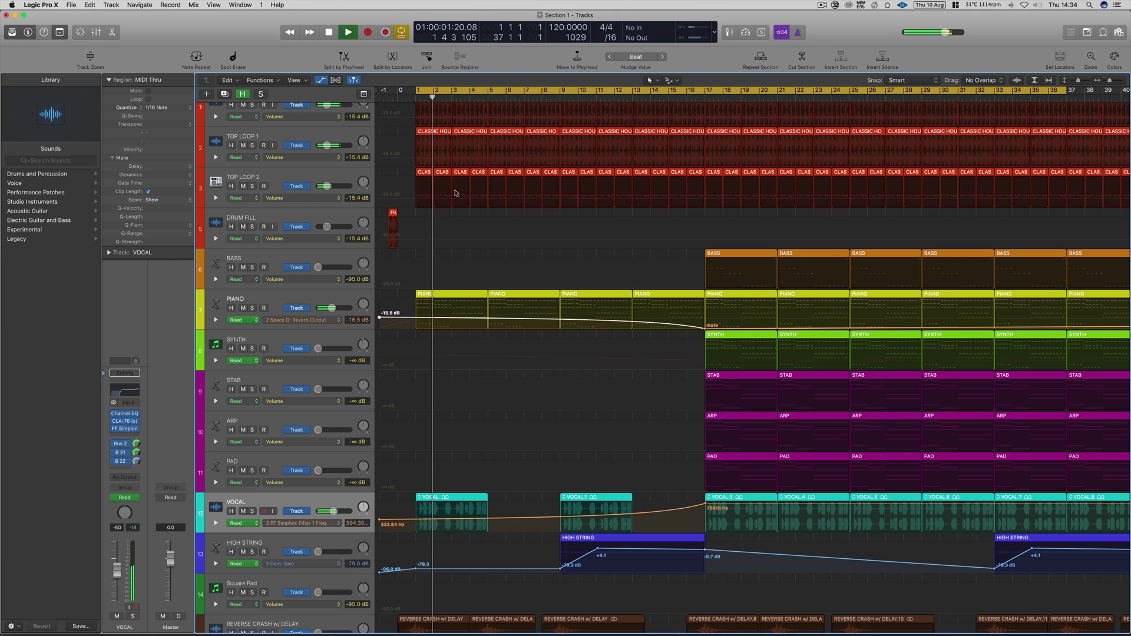
Step: Automate the PIANO's FF Simplon Filter 2 Freq to curve down to 4.812 Hz at bar 17, then hide automation and stop playback
left_click(317, 321)
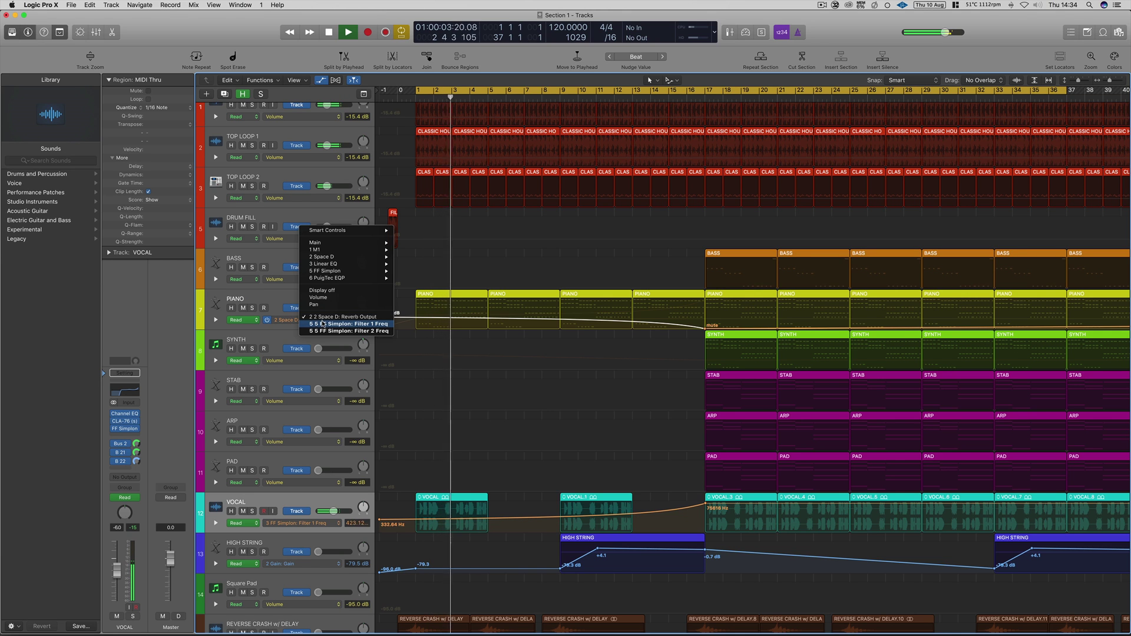
left_click(346, 331)
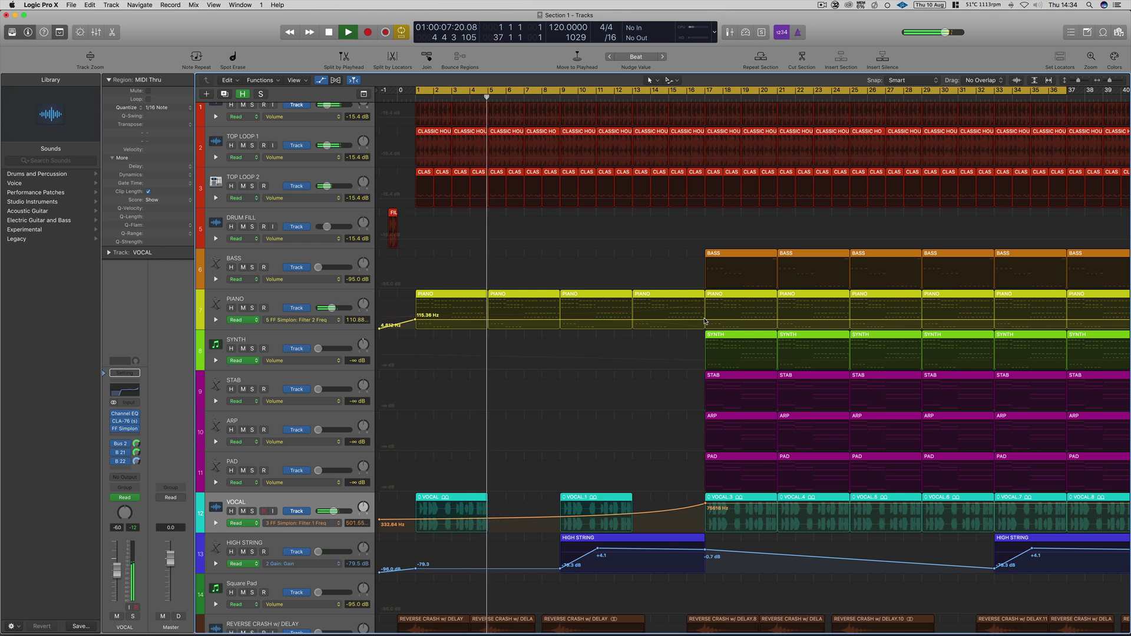
left_click_drag(705, 322, 704, 329)
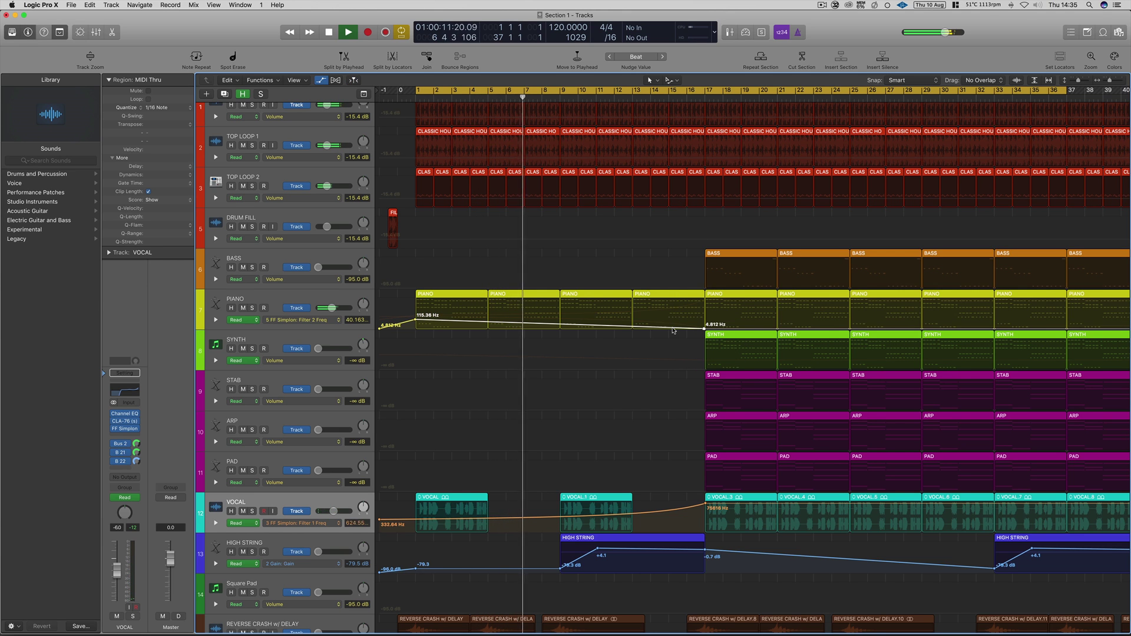
key("super")
left_click_drag(674, 334, 673, 315)
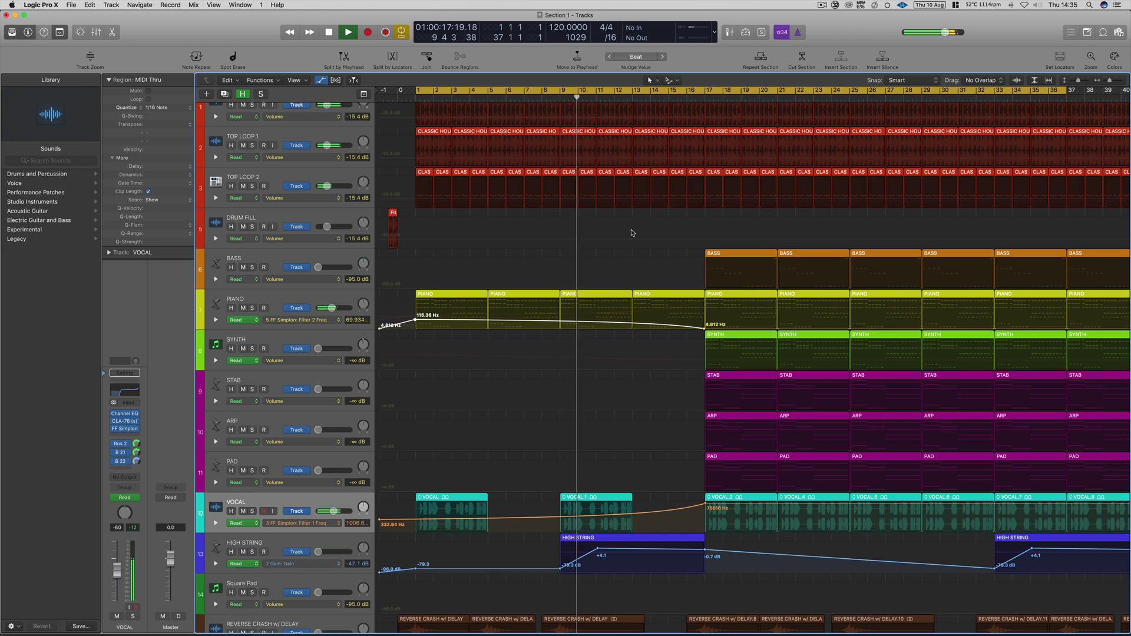
left_click(320, 81)
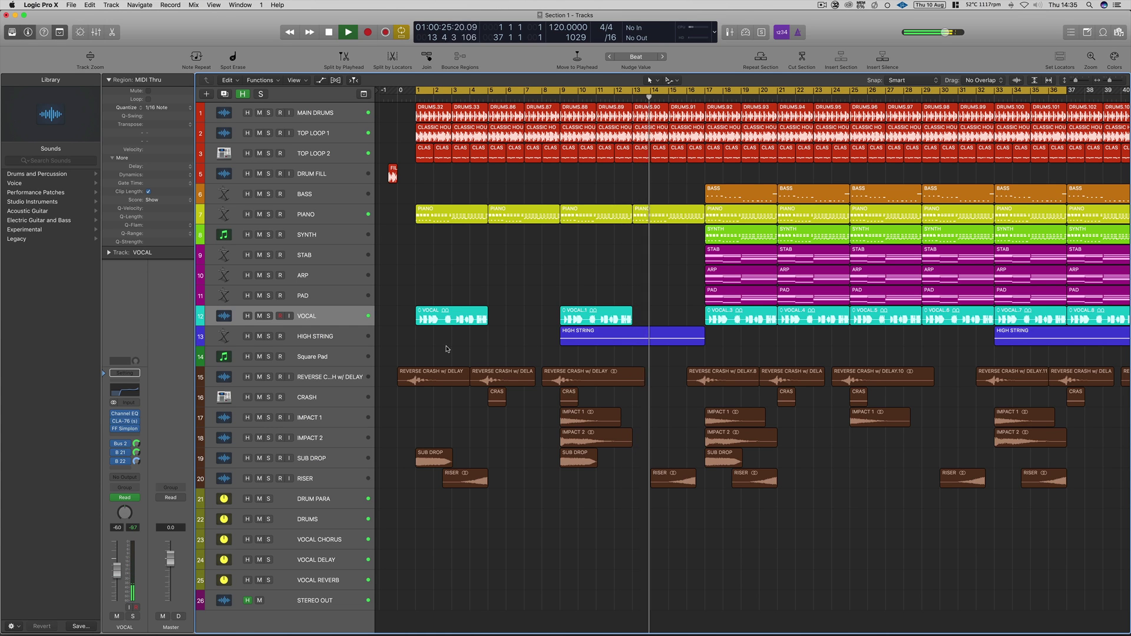
key("space")
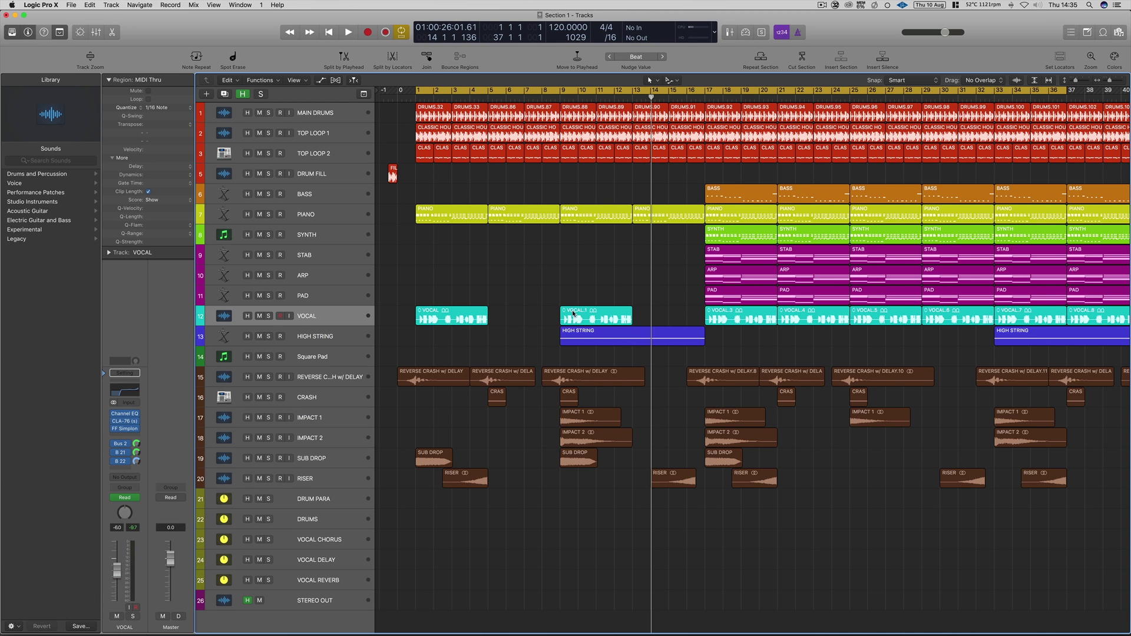
Step: Select the VOCAL DELAY track and examine its Replika Feedback automation around bars 5 to 9
key("a")
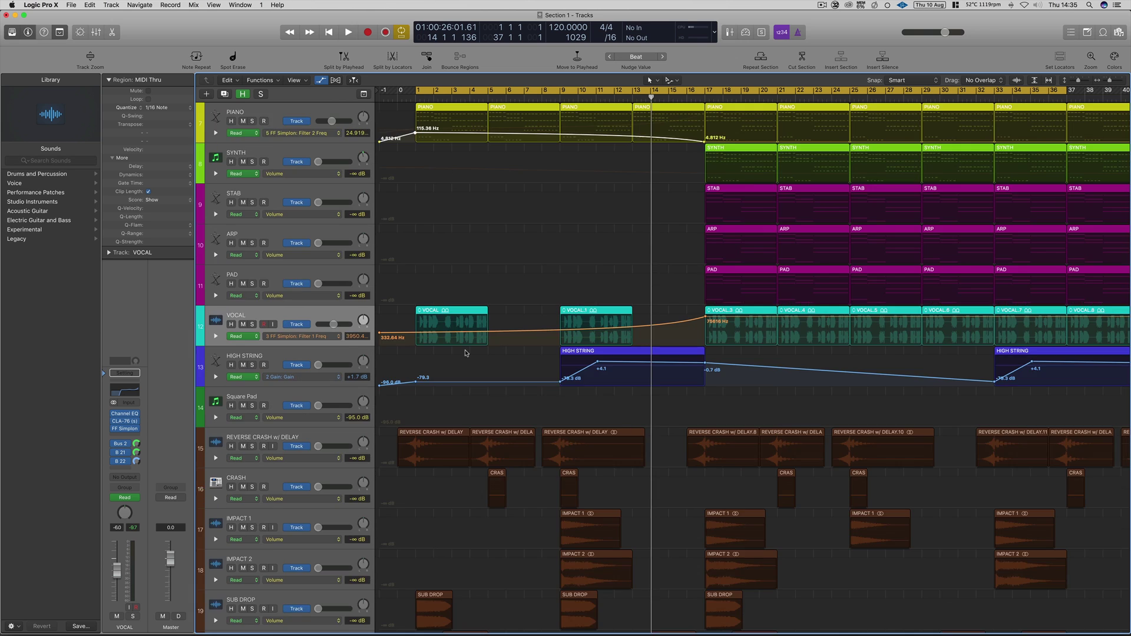
key("a")
left_click(348, 561)
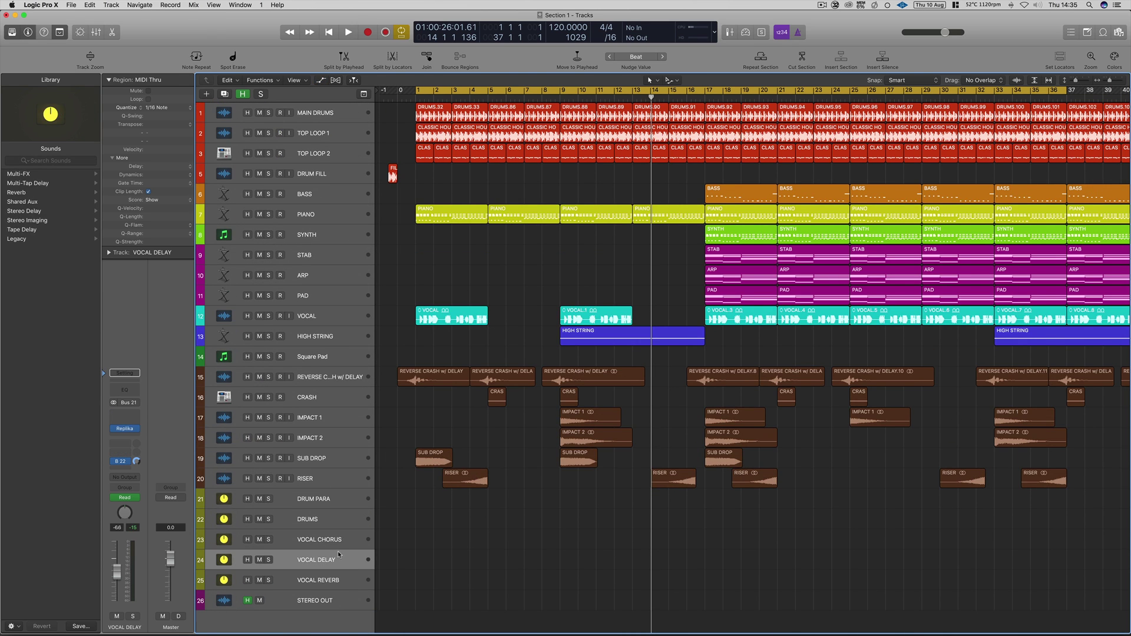
left_click(321, 81)
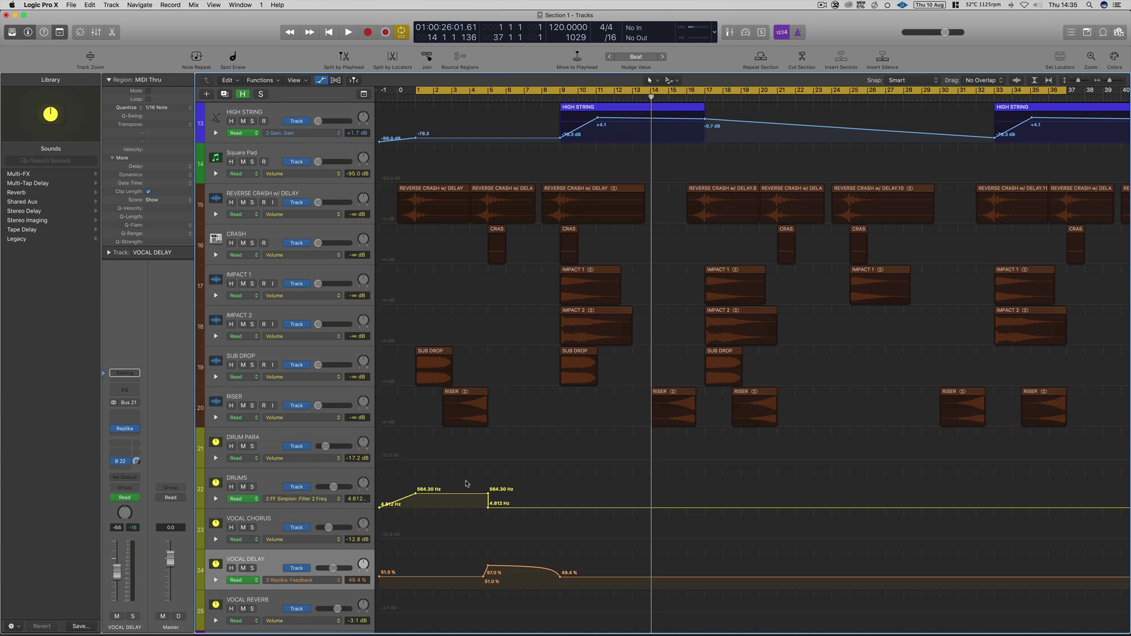
scroll(384, 584, "down", 2)
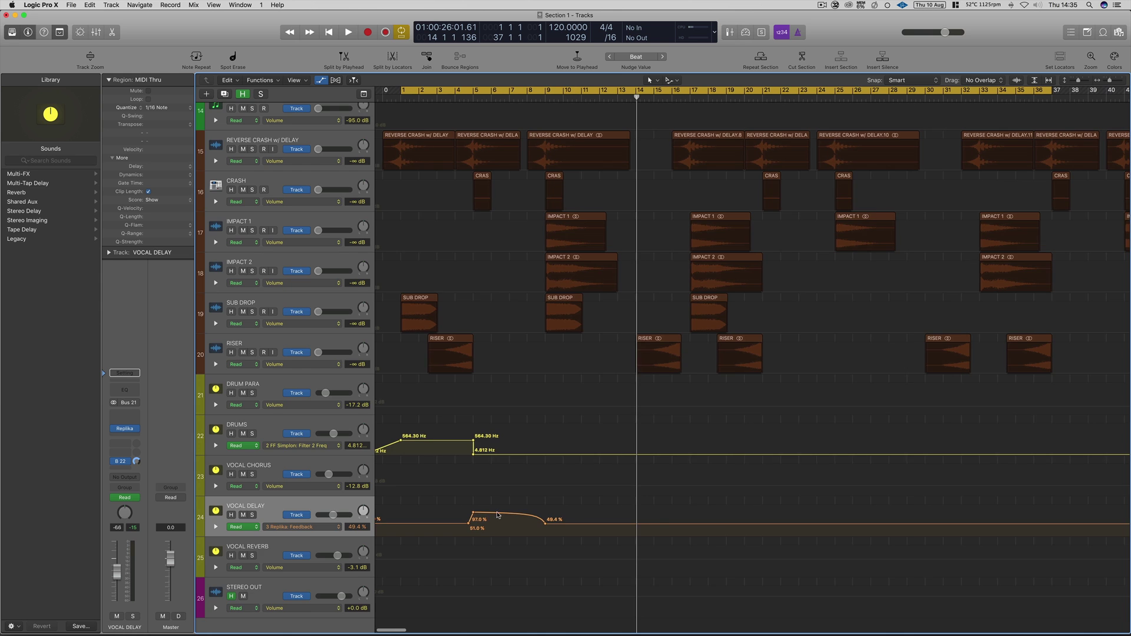
Step: Play the opening bars up to about bar 8 to check the VOCAL DELAY Feedback automation, then stop playback
scroll(494, 515, "up", 5)
scroll(498, 516, "down", 3)
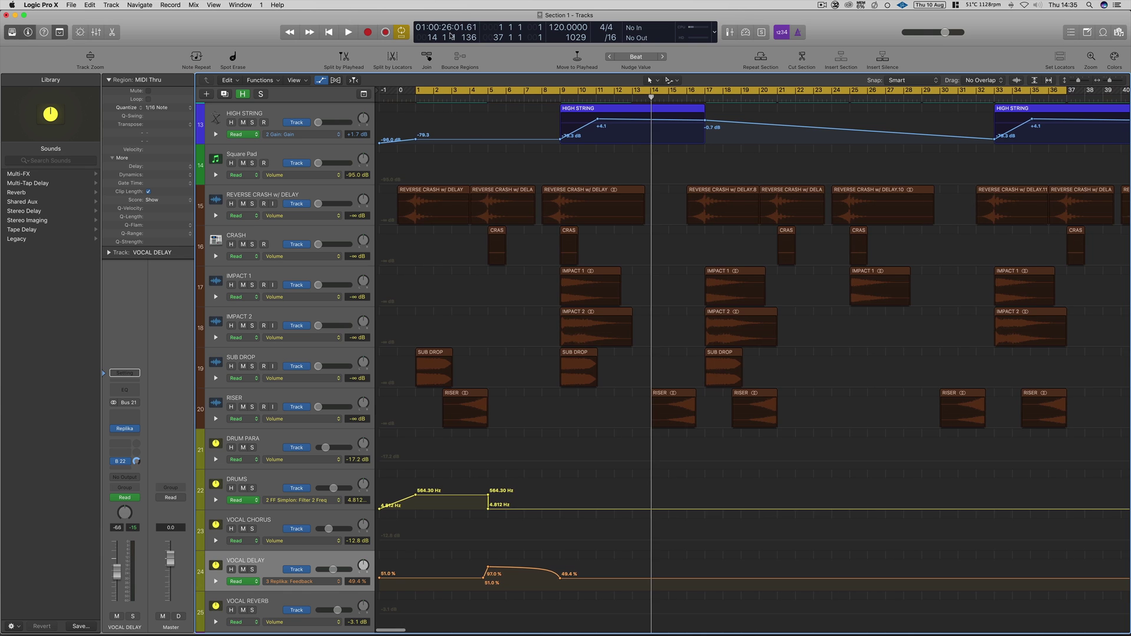
left_click(484, 95)
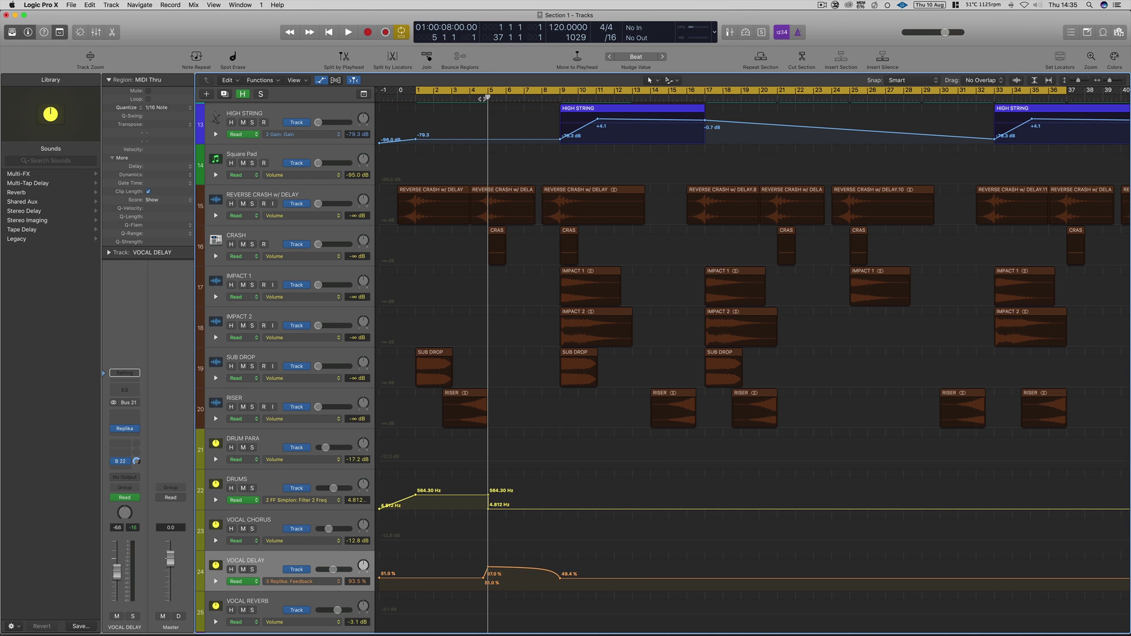
left_click(482, 97)
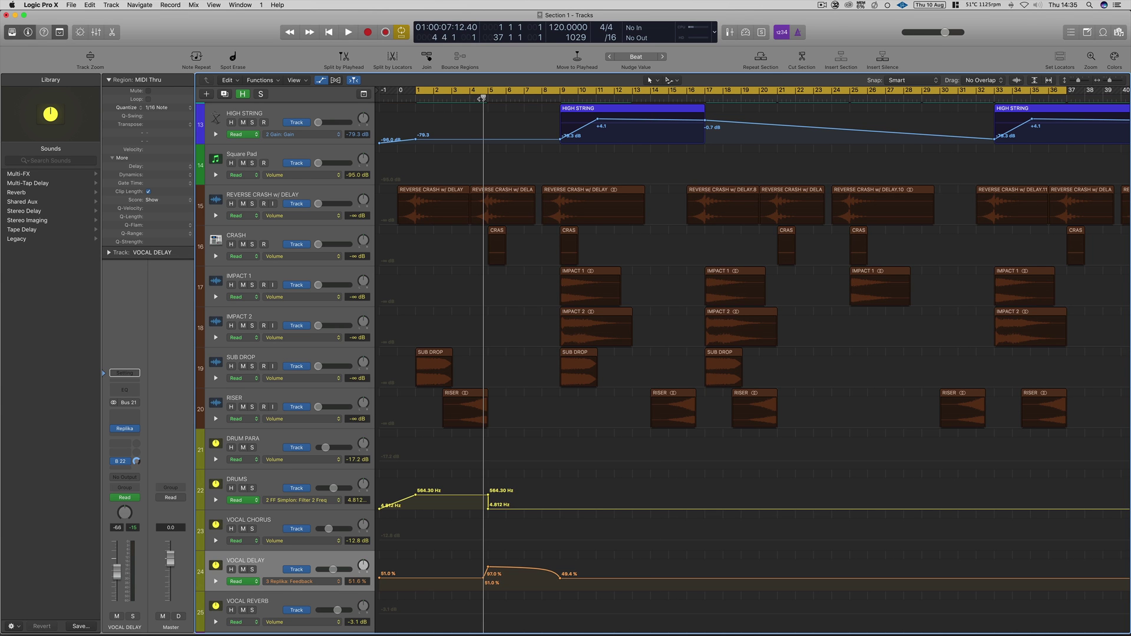
key("space")
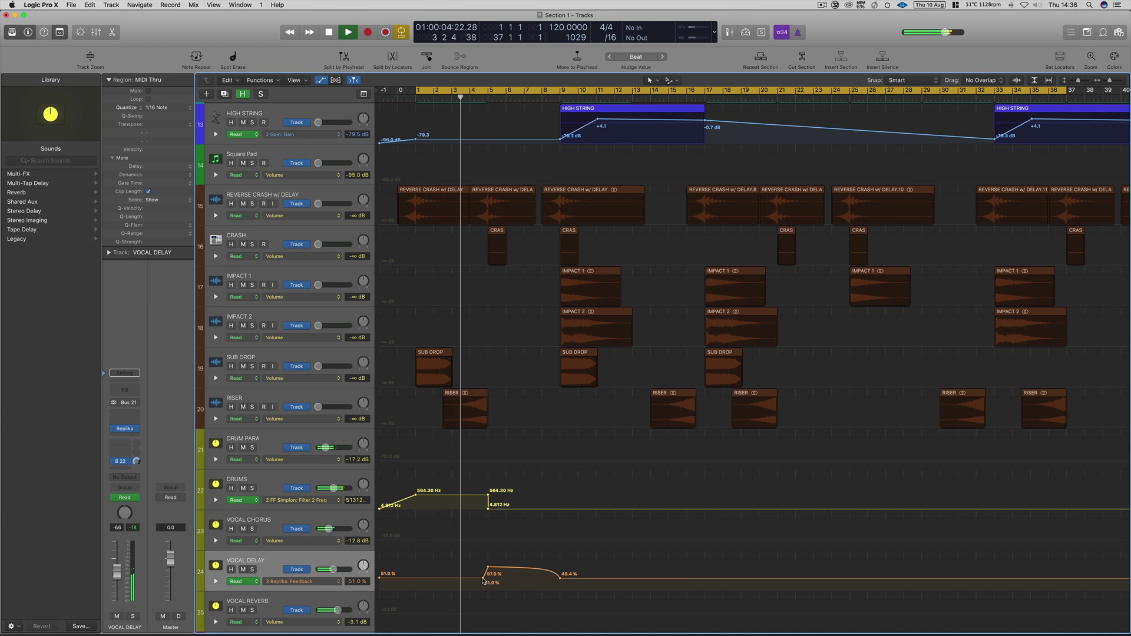
scroll(524, 527, "up", 3)
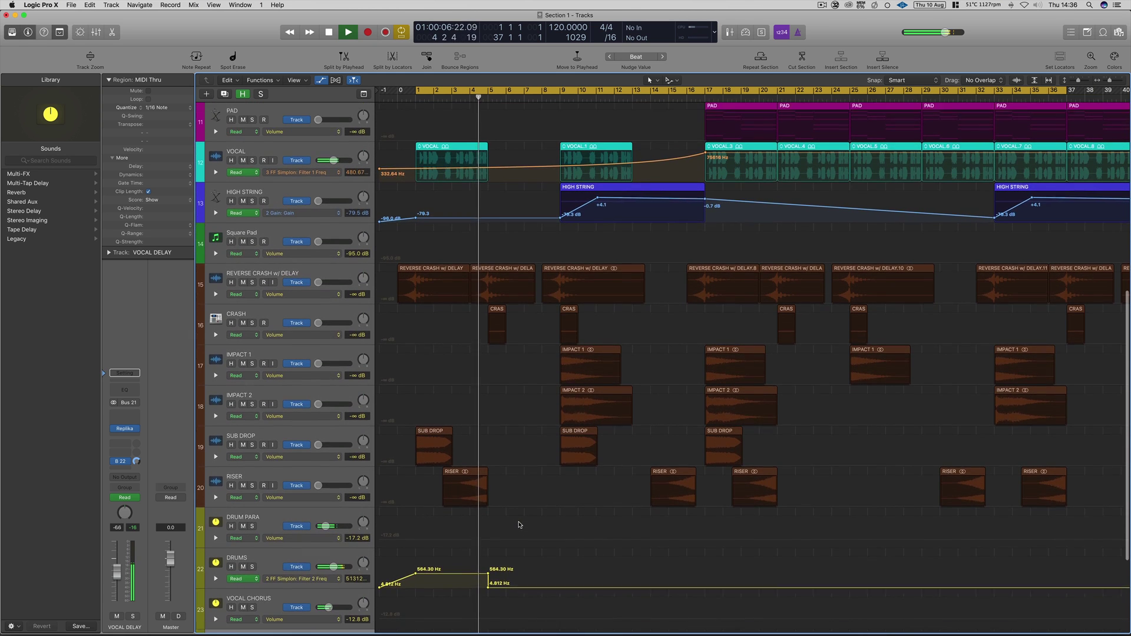
scroll(524, 527, "down", 3)
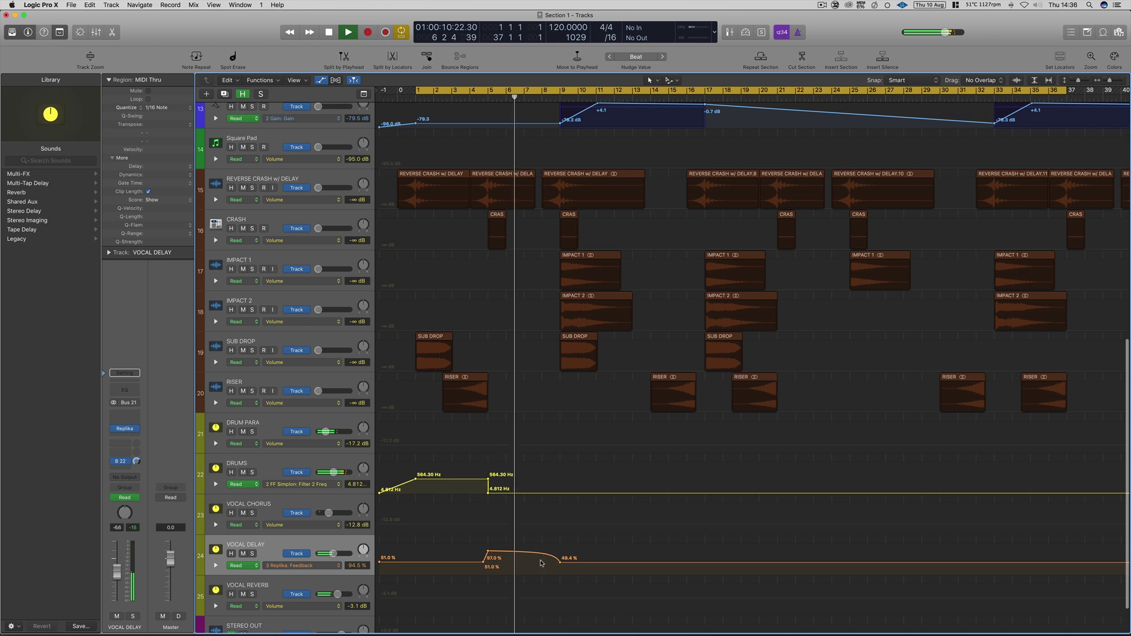
scroll(513, 561, "down", 2)
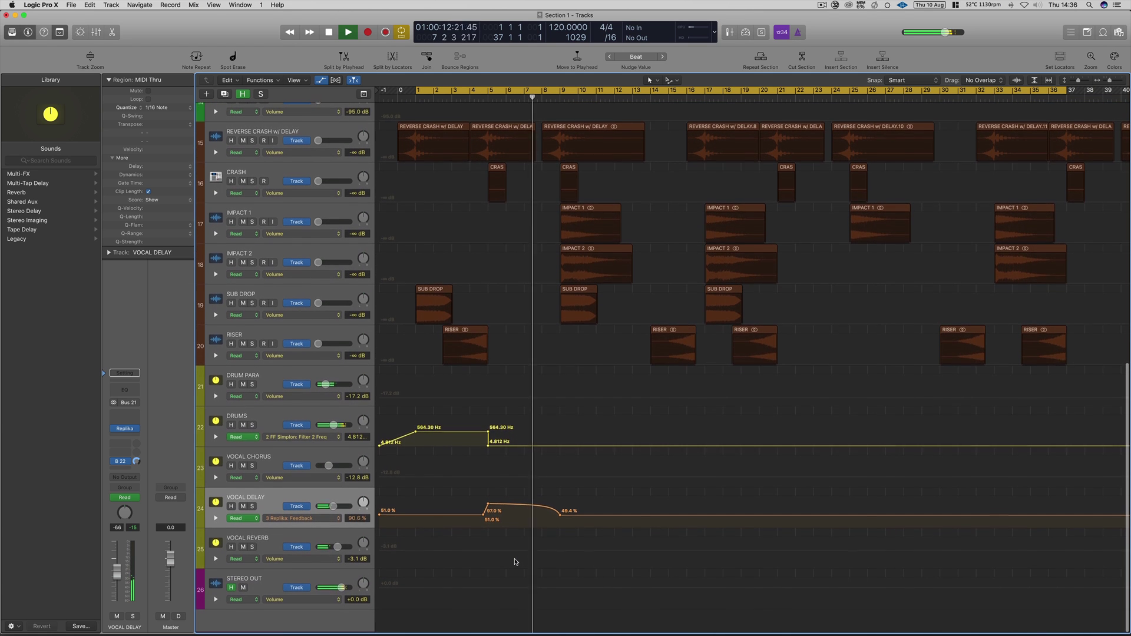
key("space")
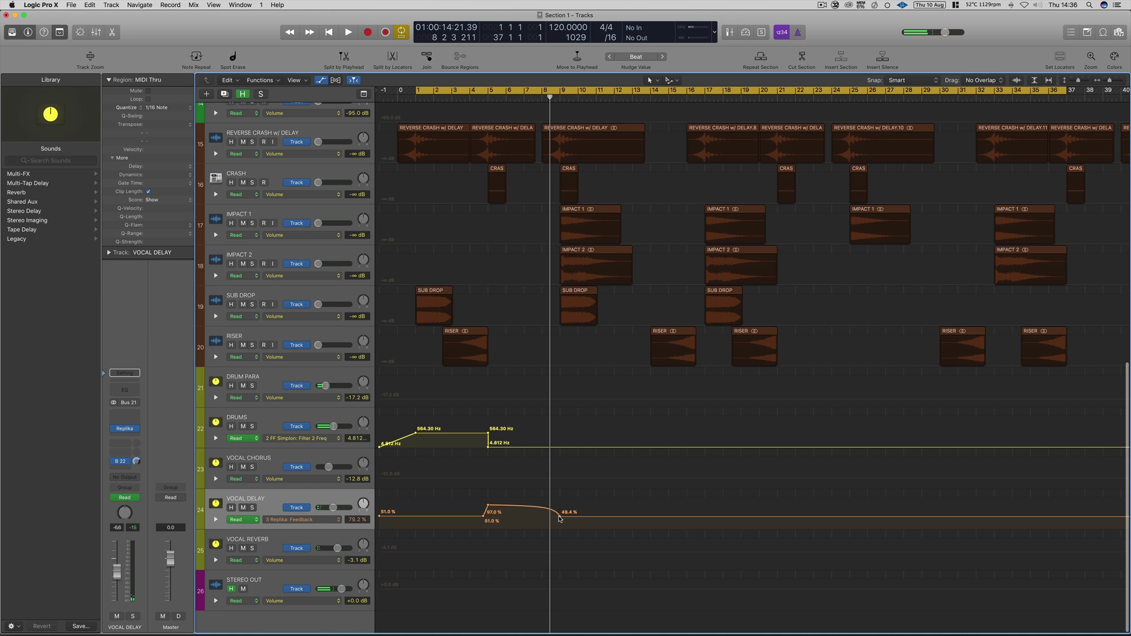
Step: Set the secondary tool to Marquee and delete the VOCAL DELAY Feedback point at bar 9
left_click(672, 80)
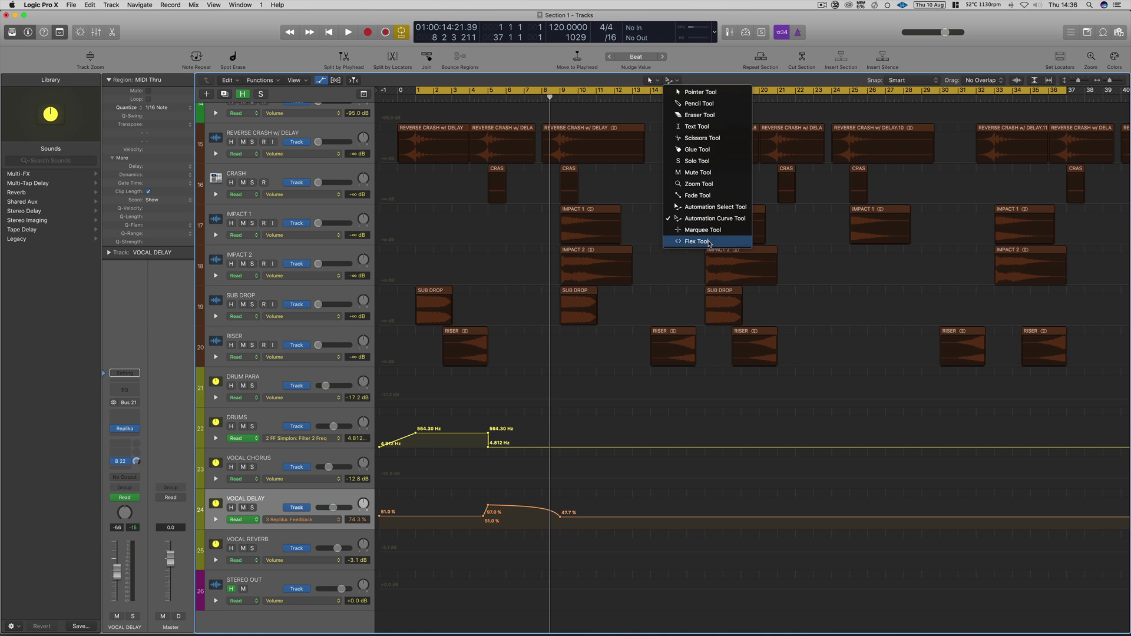
left_click(707, 230)
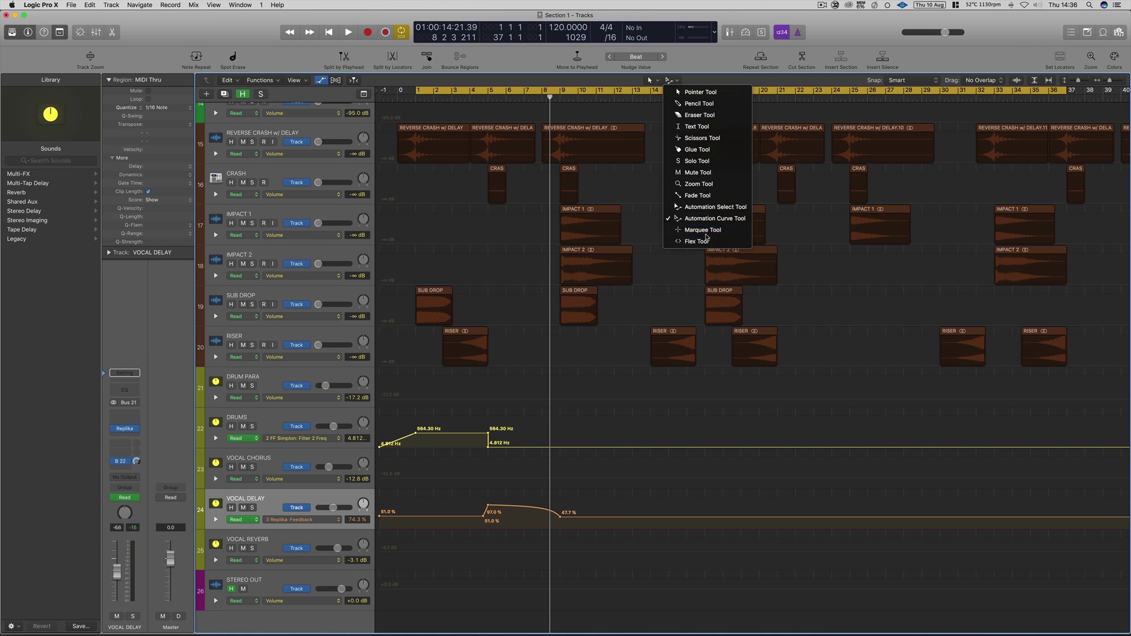
left_click(559, 516)
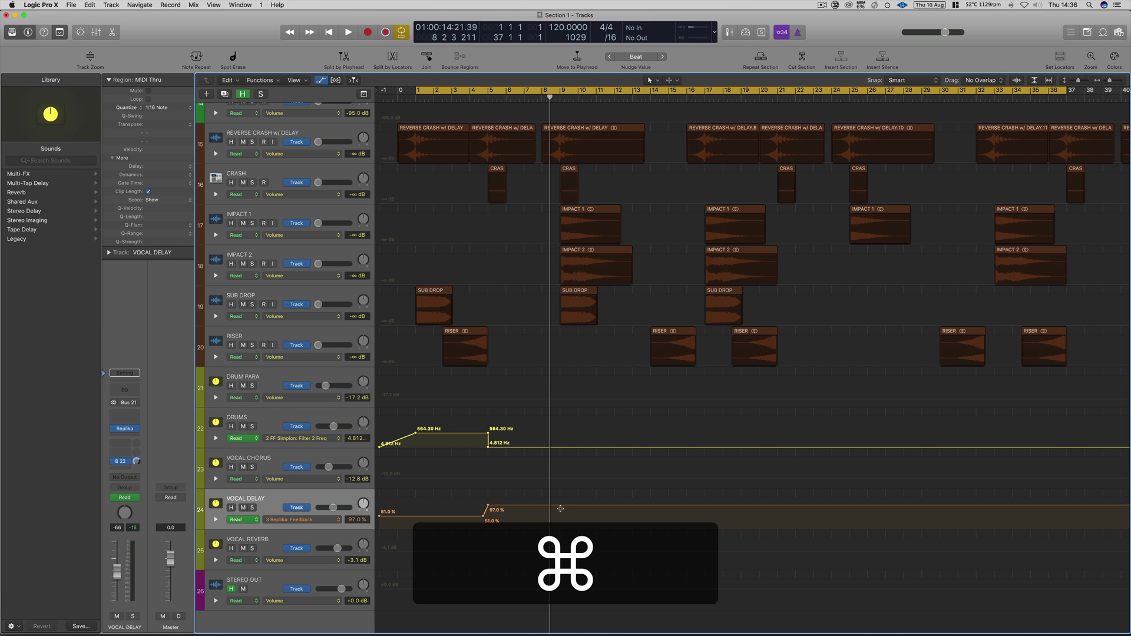
Step: Marquee-select bars 9 to 13 on the VOCAL DELAY track and lower the Replika Feedback there to 51.0 %
scroll(560, 509, "up", 3)
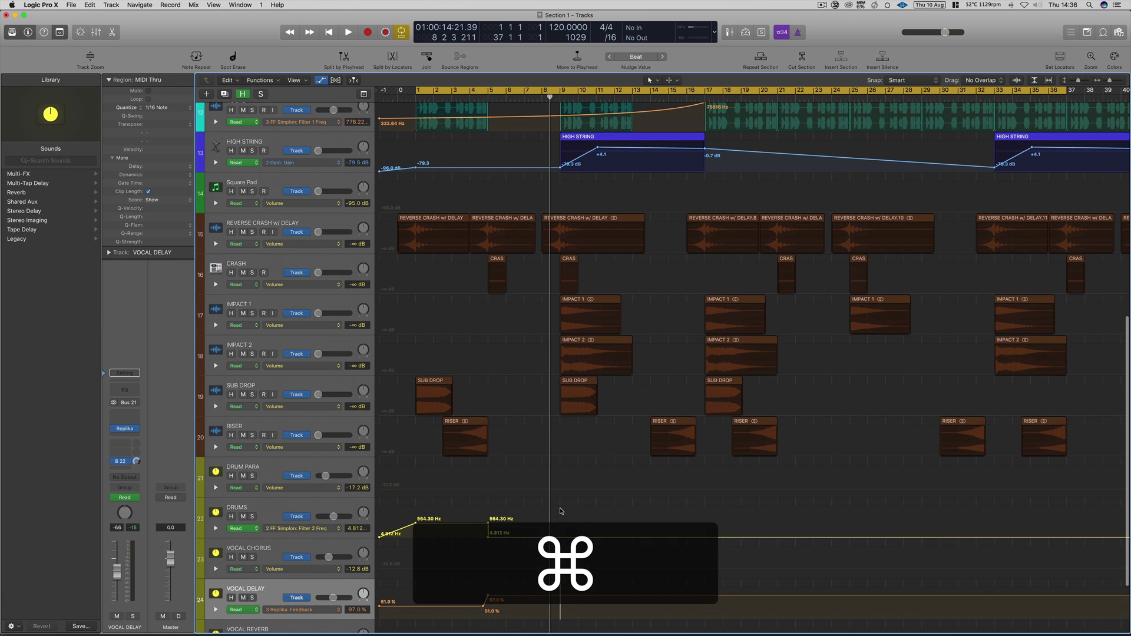
scroll(560, 511, "down", 2)
scroll(560, 512, "down", 1)
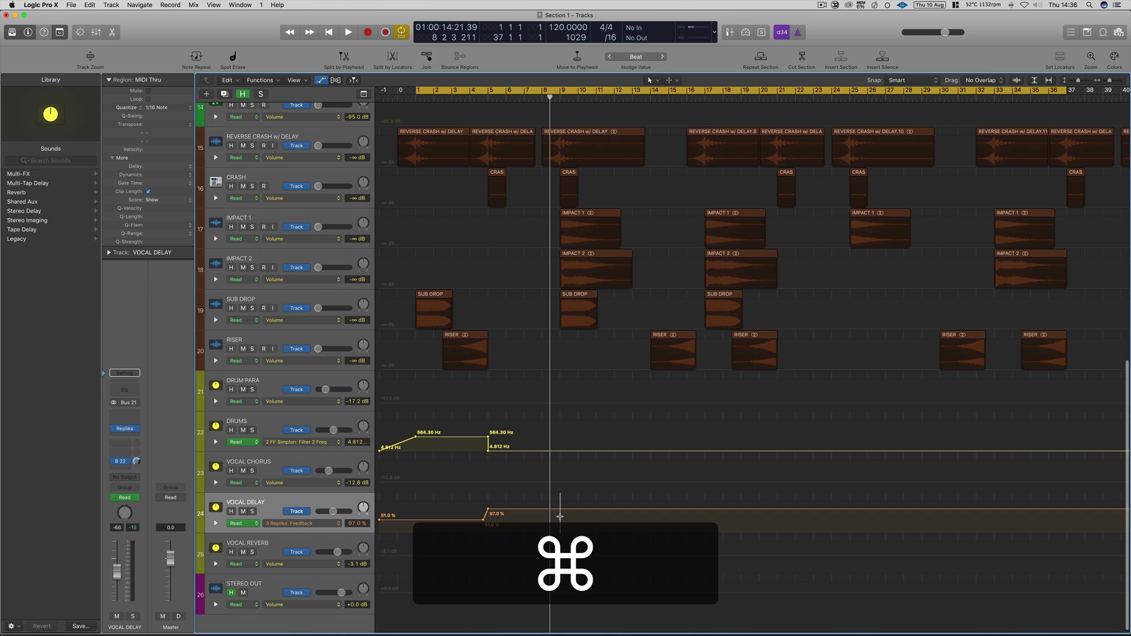
left_click_drag(561, 517, 659, 522)
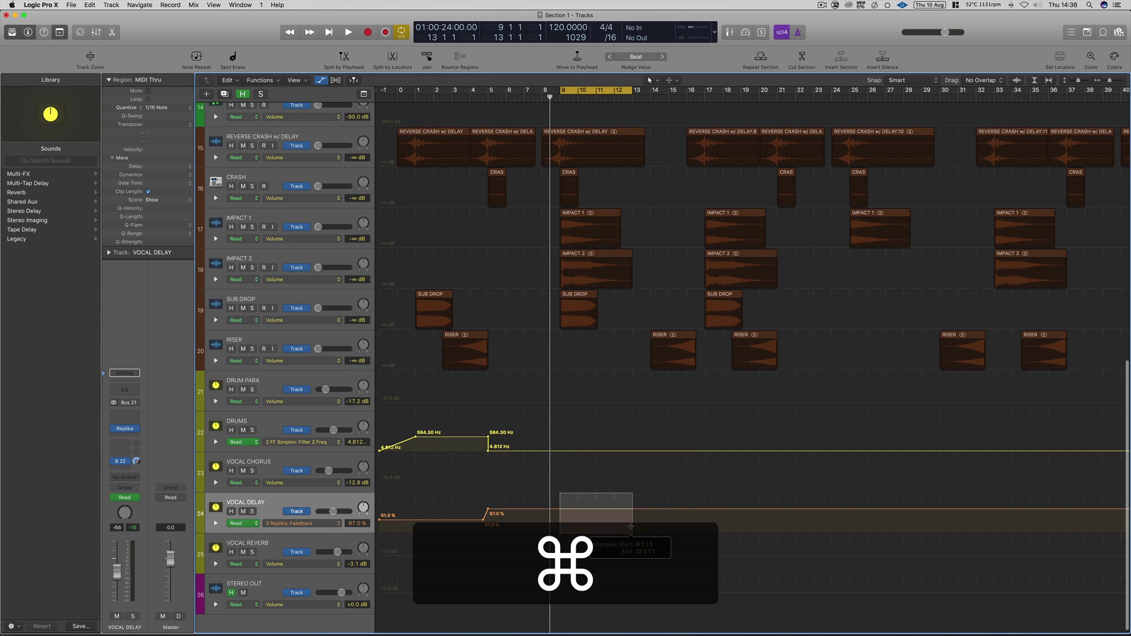
scroll(589, 523, "up", 3)
scroll(585, 523, "down", 3)
scroll(584, 523, "up", 1)
left_click_drag(590, 508, 591, 519)
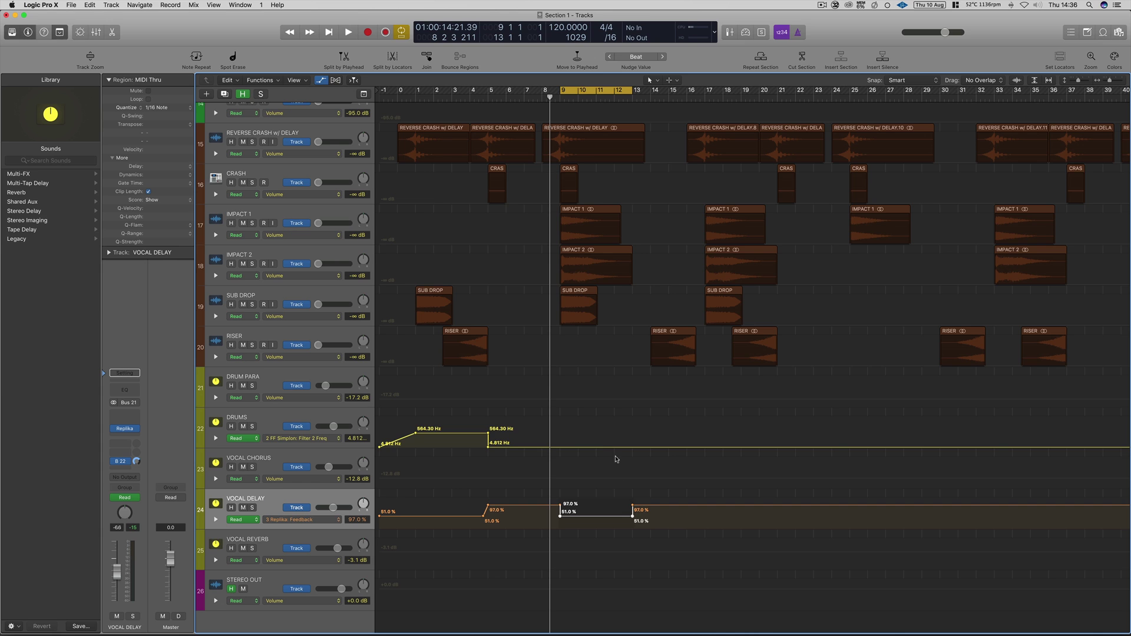
Step: Move the VOCAL DELAY's 51.0 % Feedback point from bar 13 back to bar 11 to ramp up to 97.0 %
left_click_drag(633, 517, 632, 516)
key("super+z")
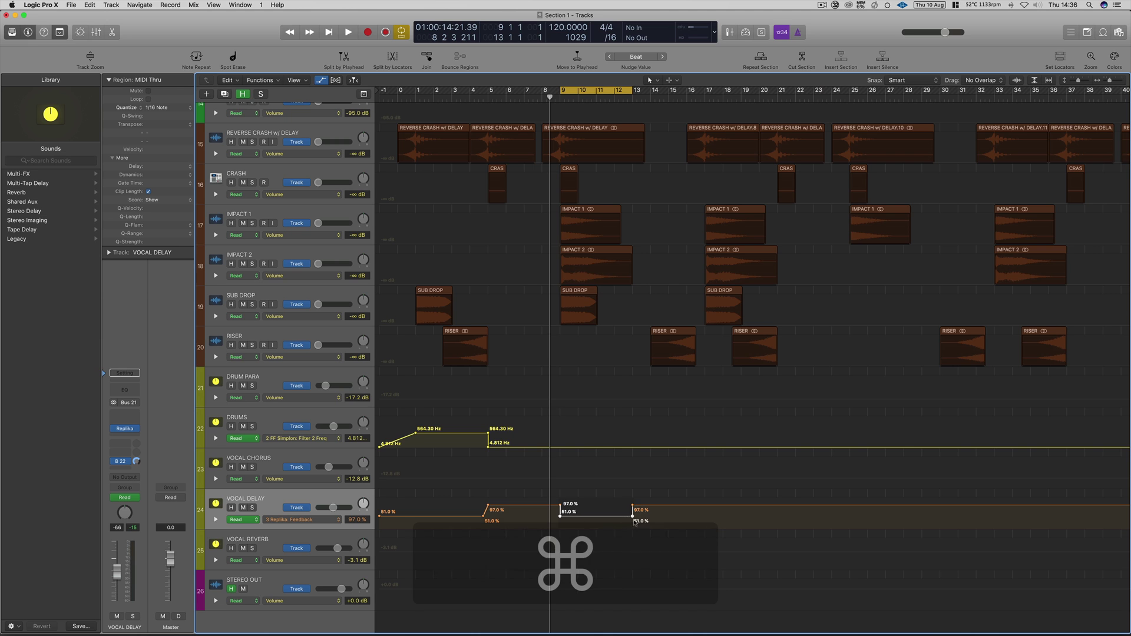
left_click(639, 467)
left_click_drag(632, 516, 596, 517)
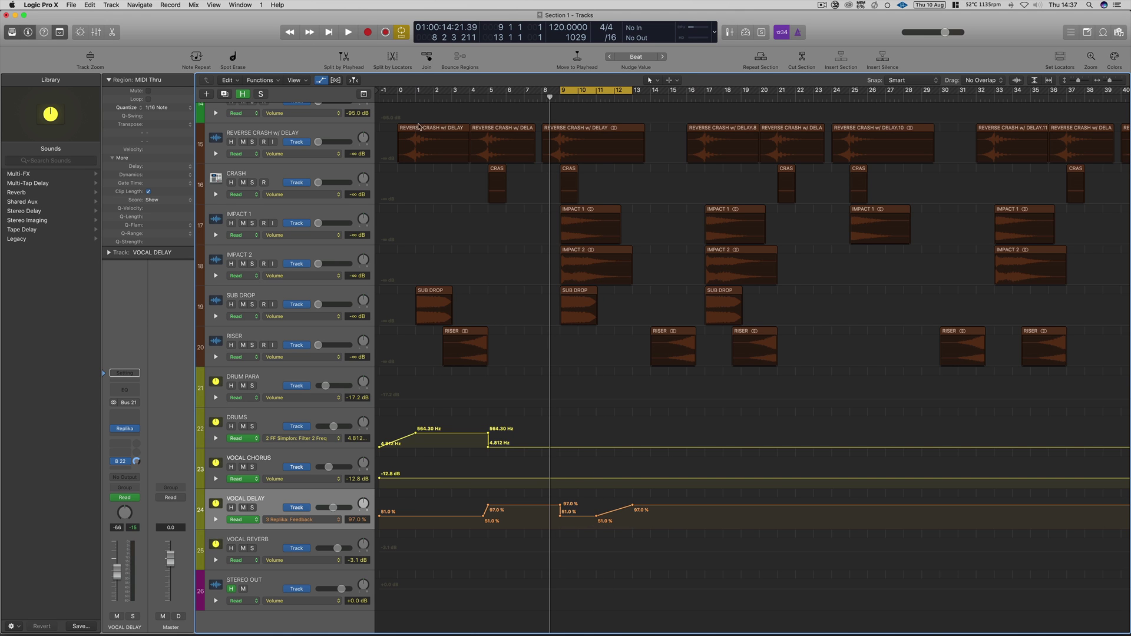
Step: Turn off cycle mode, play the arrangement from bar 1 to bar 17 with automation hidden, and stop playback
key("Return")
key("c")
key("space")
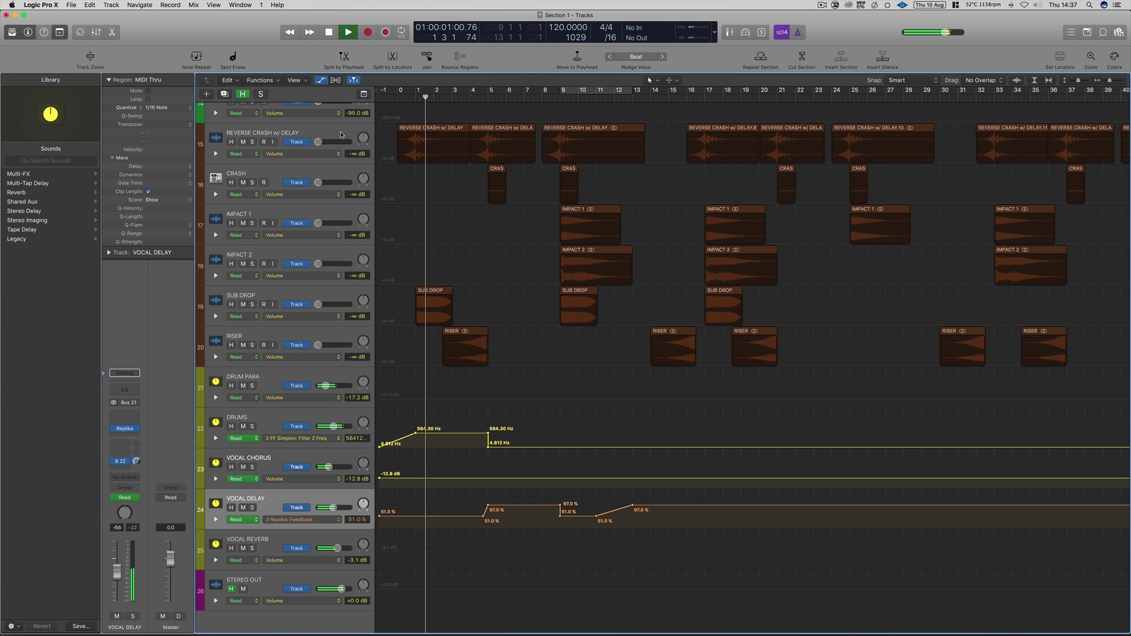
left_click(321, 80)
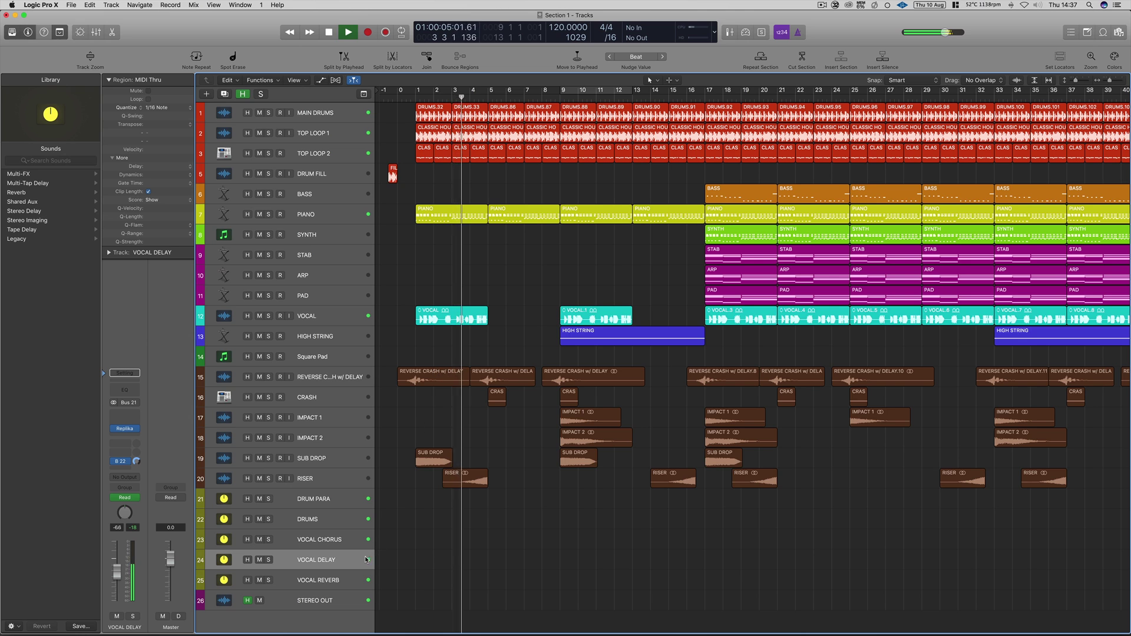
left_click(334, 321)
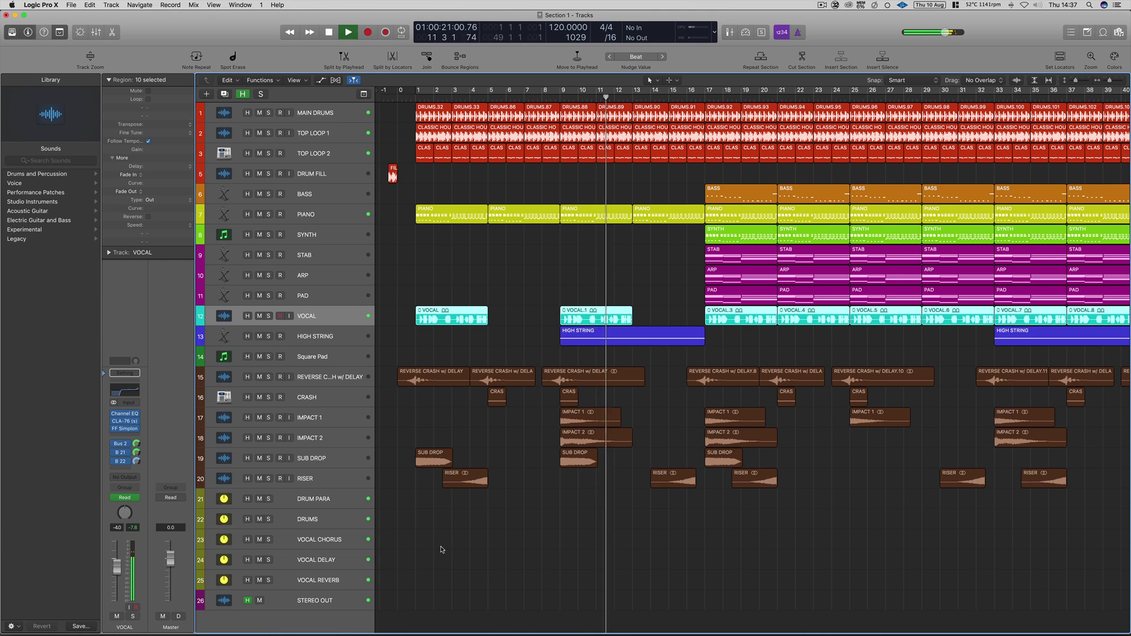
scroll(440, 550, "right", 5)
scroll(441, 549, "right", 2)
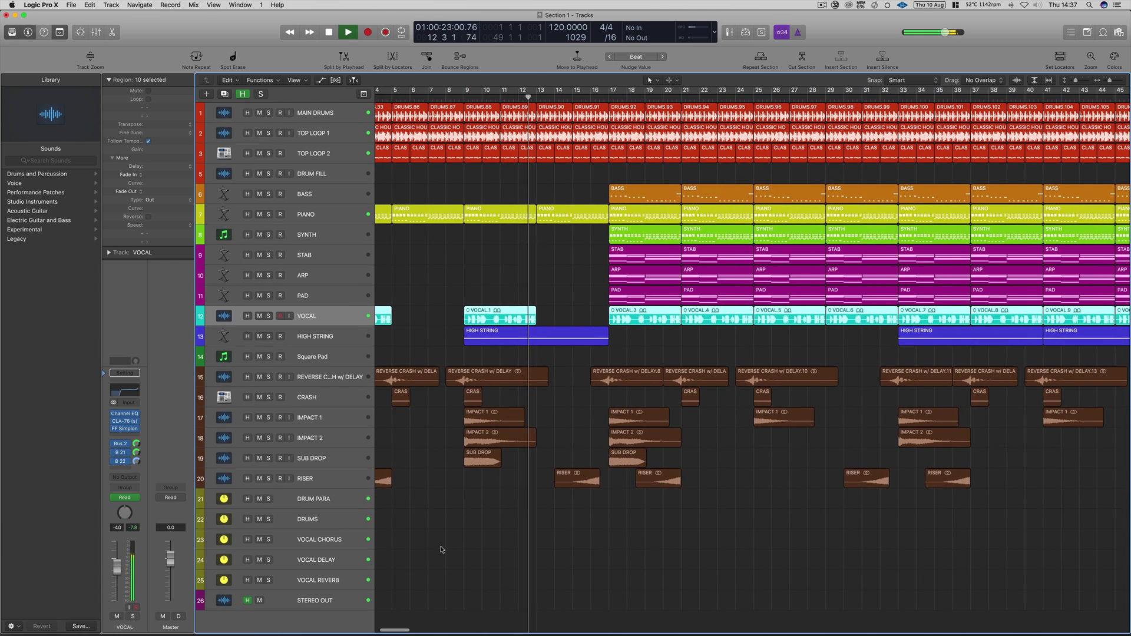
scroll(441, 550, "left", 3)
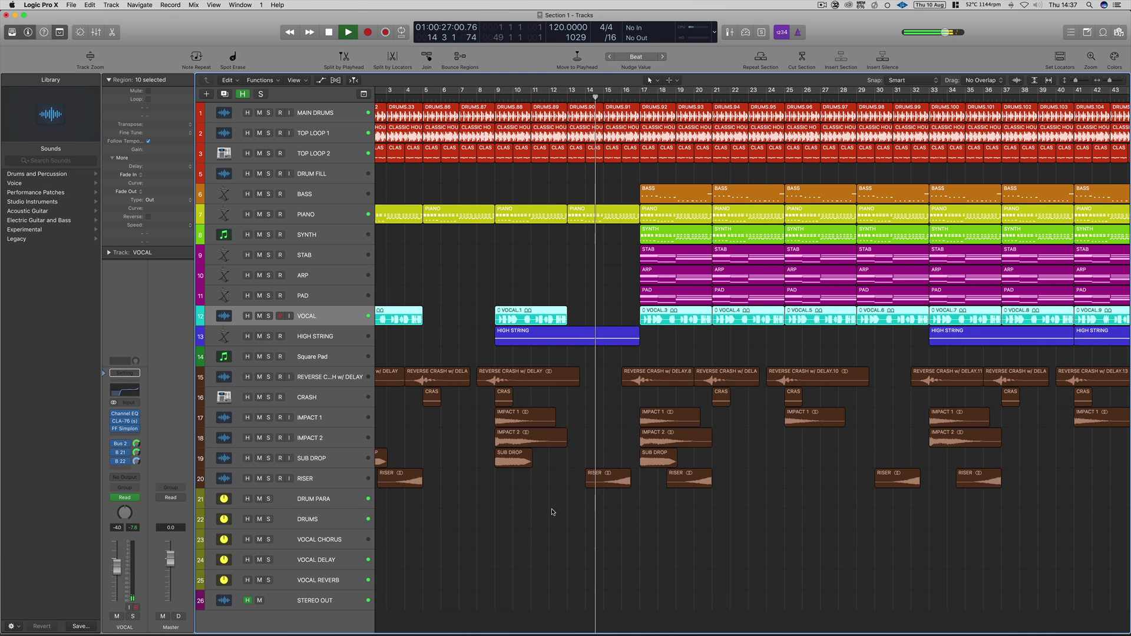
scroll(552, 512, "left", 4)
scroll(552, 512, "right", 2)
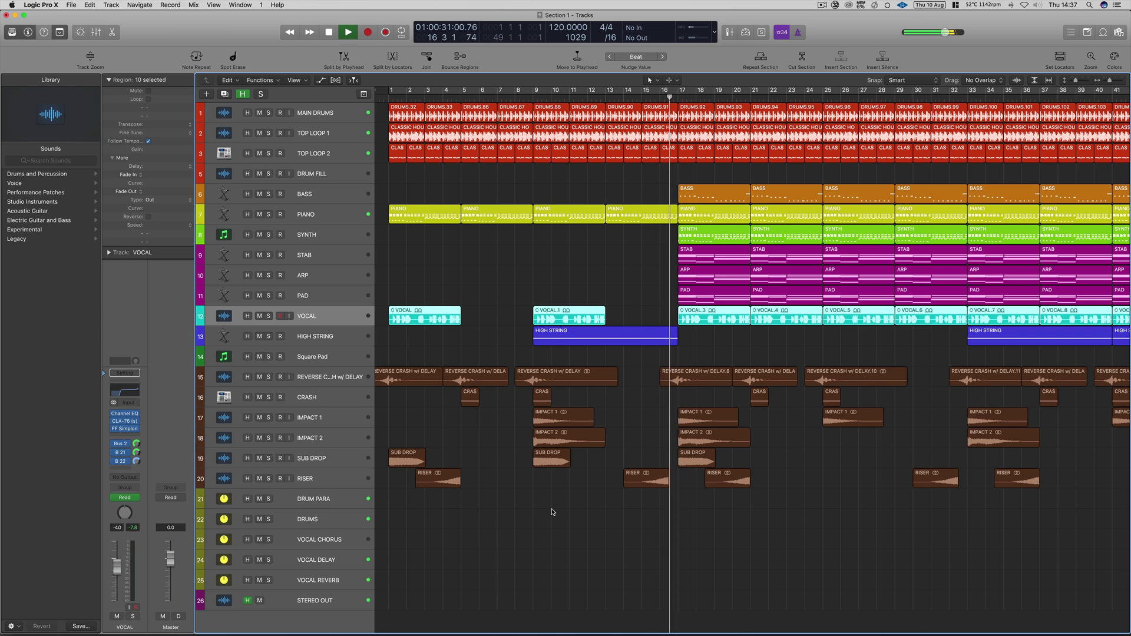
key("space")
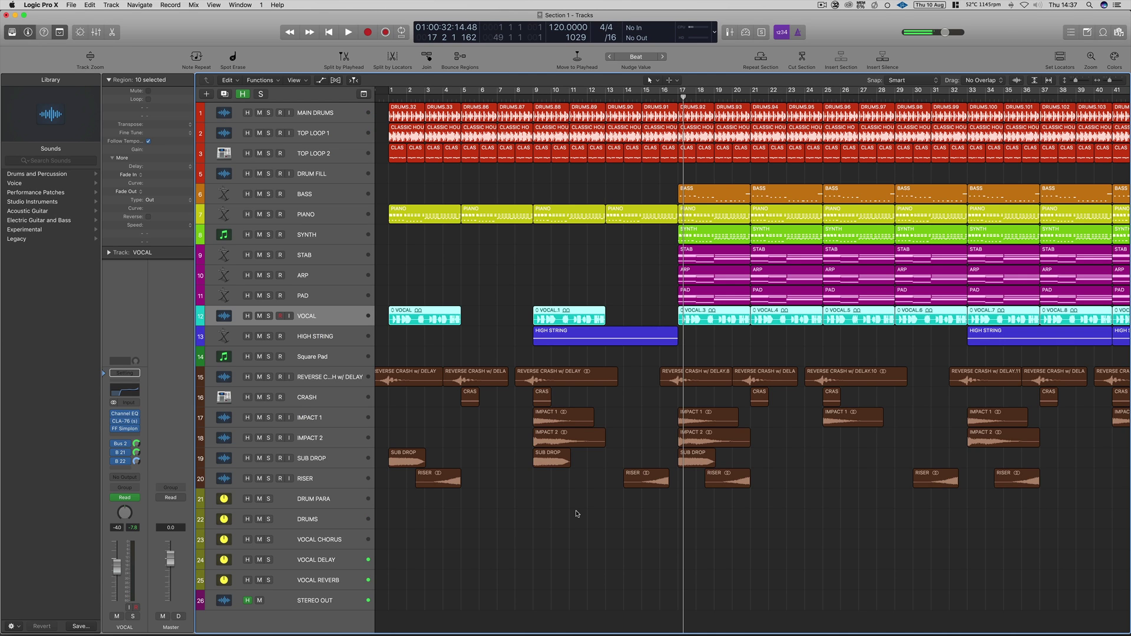
Step: Automate the VOCAL DELAY's Replika Feedback to fall from 97.0 % at bar 16 to 0.0 % at bar 17, then hide automation
left_click(344, 563)
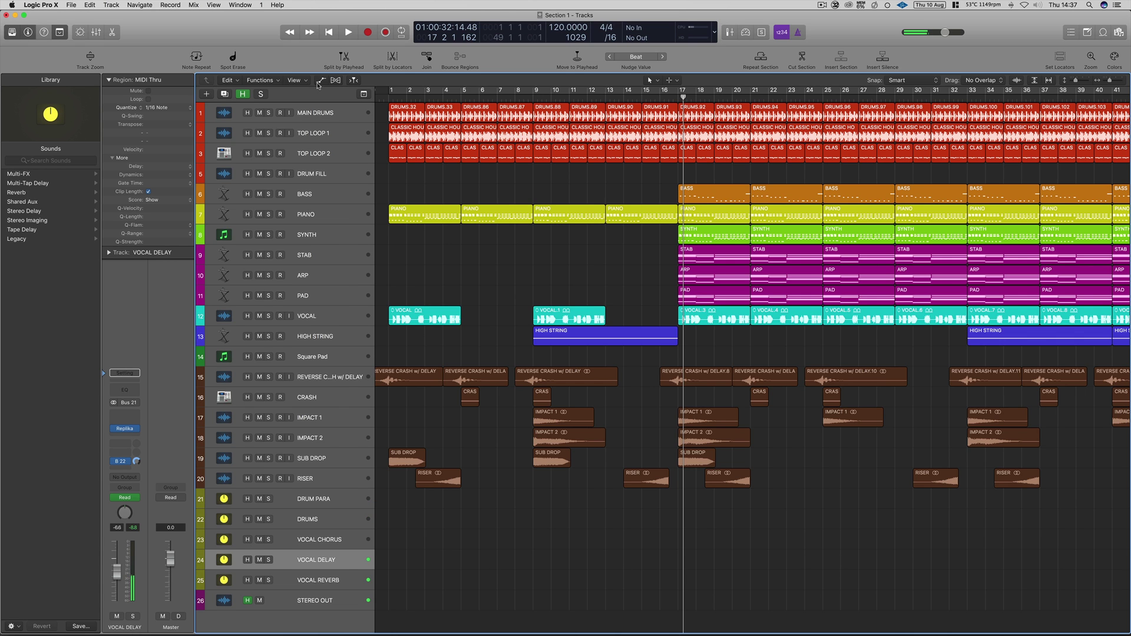
left_click(321, 81)
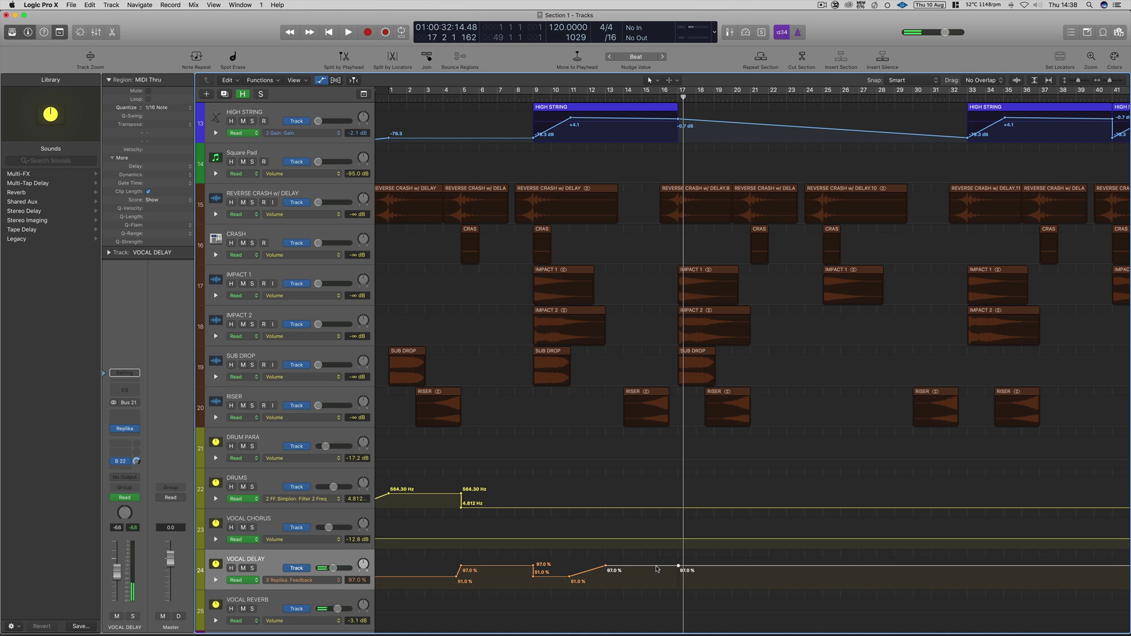
left_click_drag(679, 569, 678, 603)
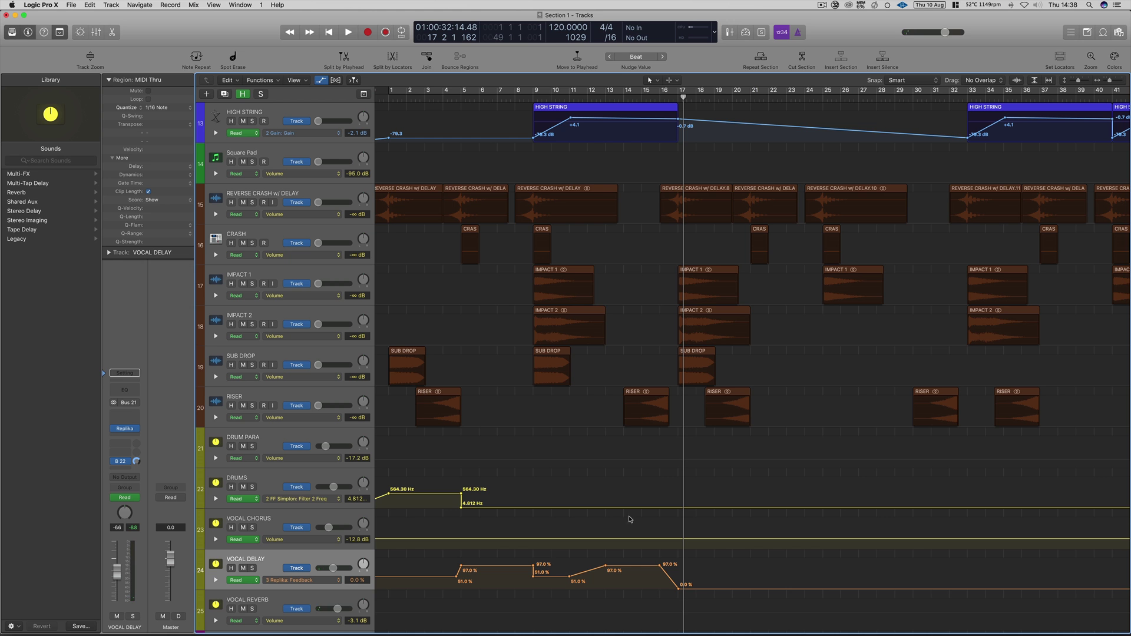
scroll(381, 136, "up", 2)
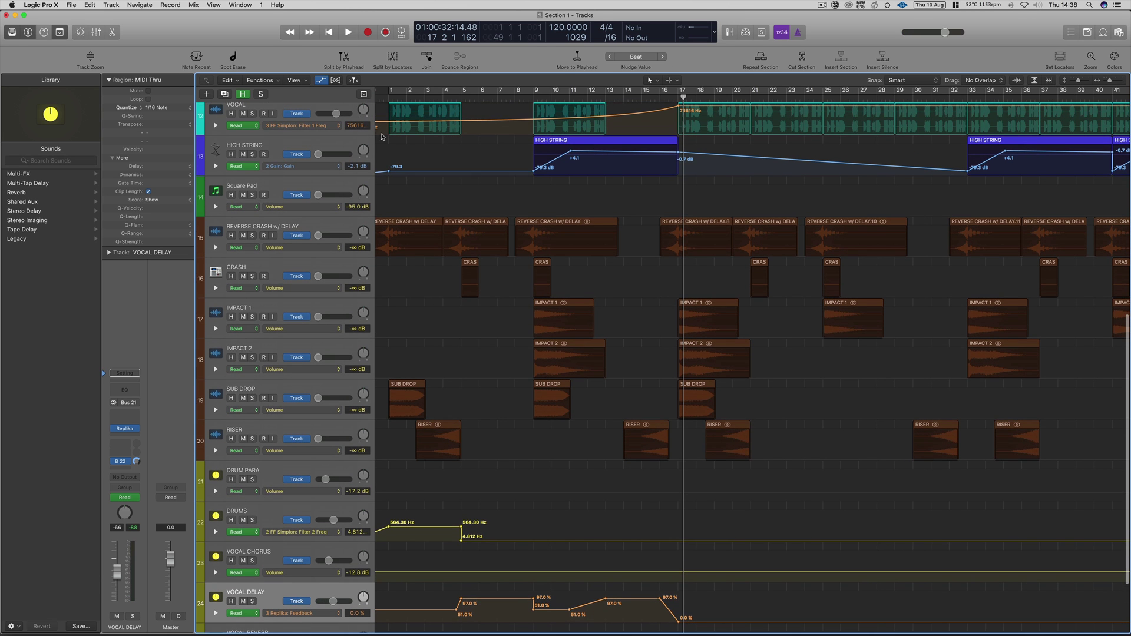
left_click(319, 80)
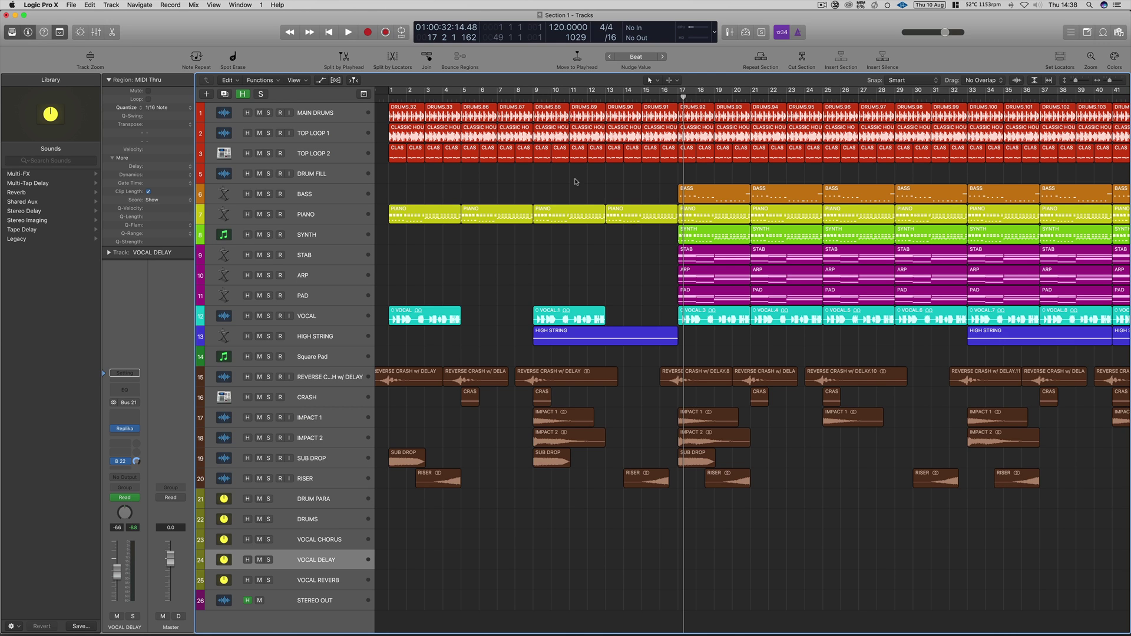
Step: Automate the DRUMS FF Simplon Filter 2 Freq to rise from 4.812 Hz at bar 13 to 1425.4 Hz at bar 17
left_click(345, 521)
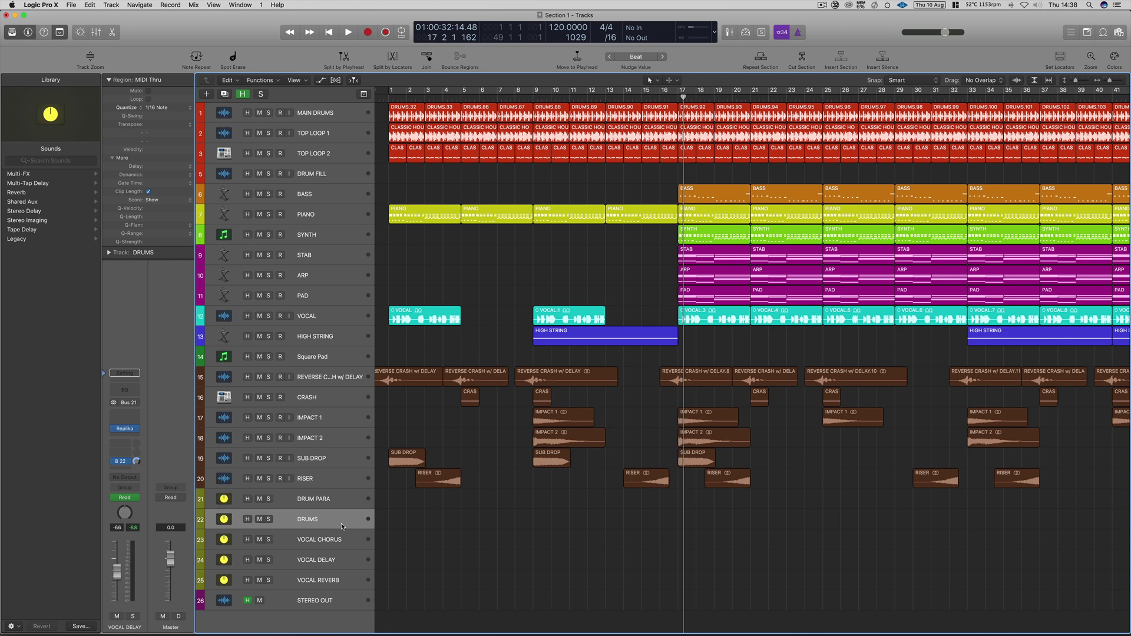
left_click(320, 80)
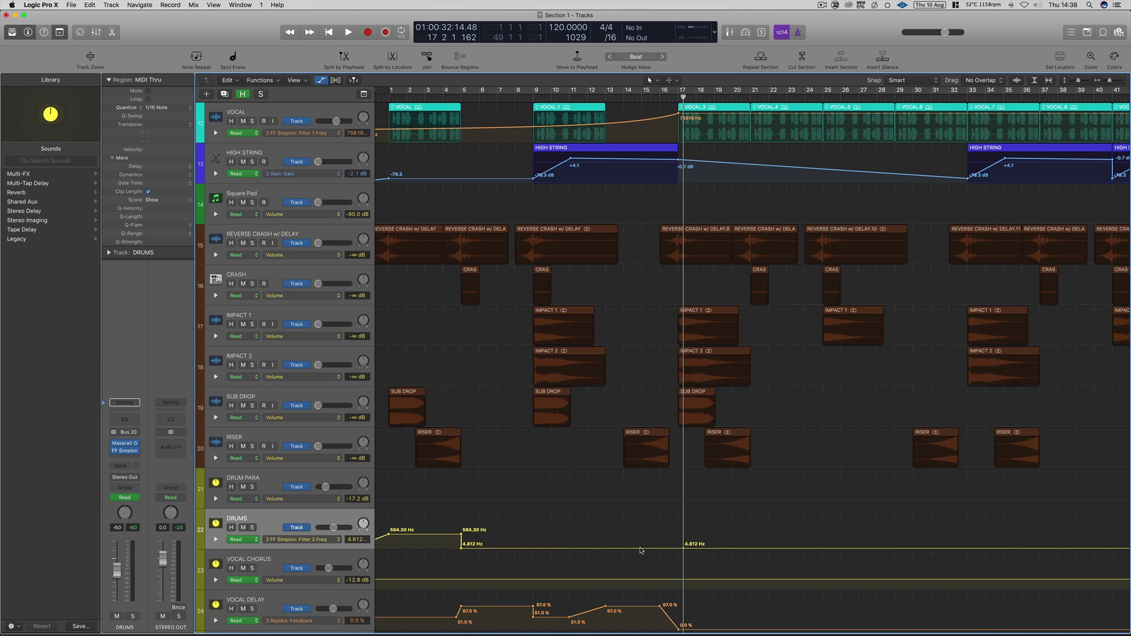
left_click_drag(683, 549, 683, 531)
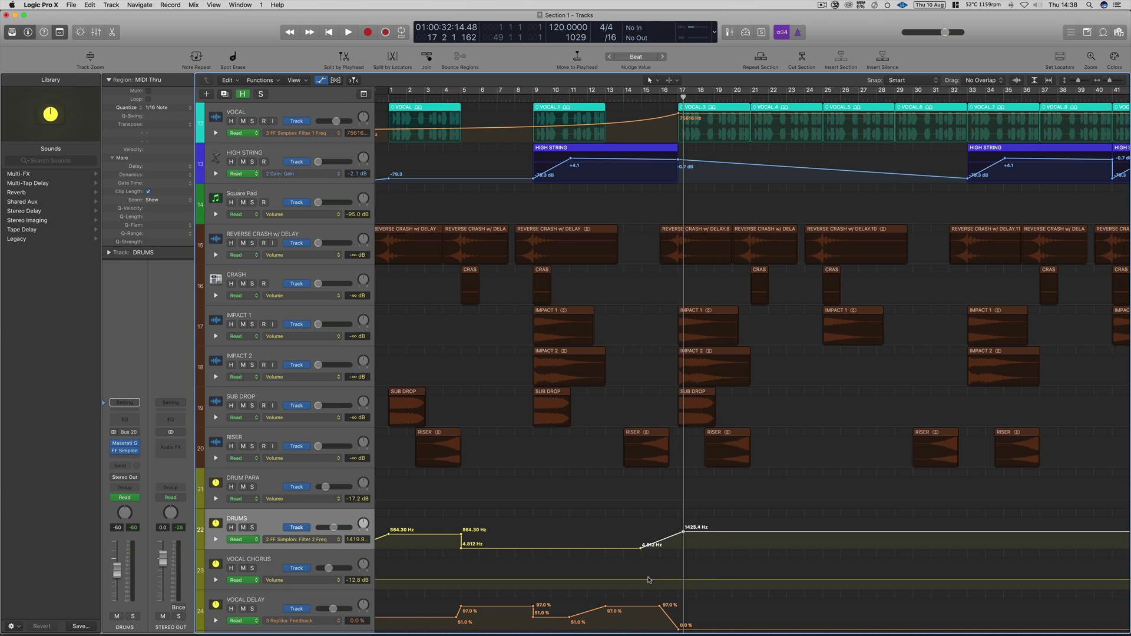
left_click_drag(642, 549, 613, 553)
Step: Bend the DRUMS Filter 2 Freq ramp between bars 13 and 17 into an upward curve with the Automation Curve Tool
left_click(667, 82)
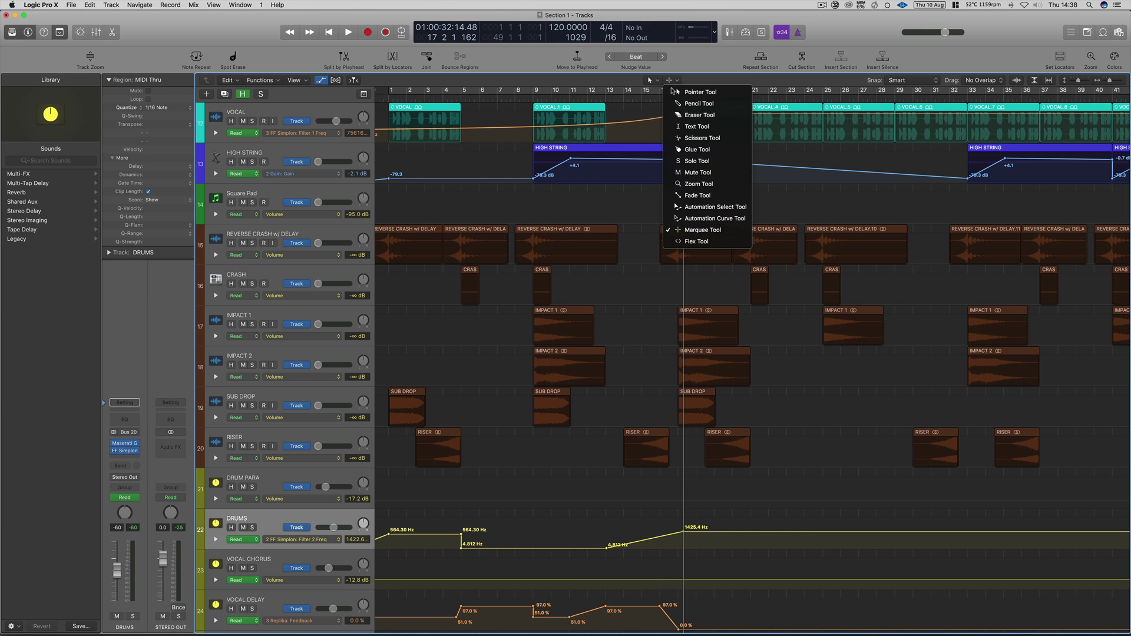
left_click(706, 222)
key("super")
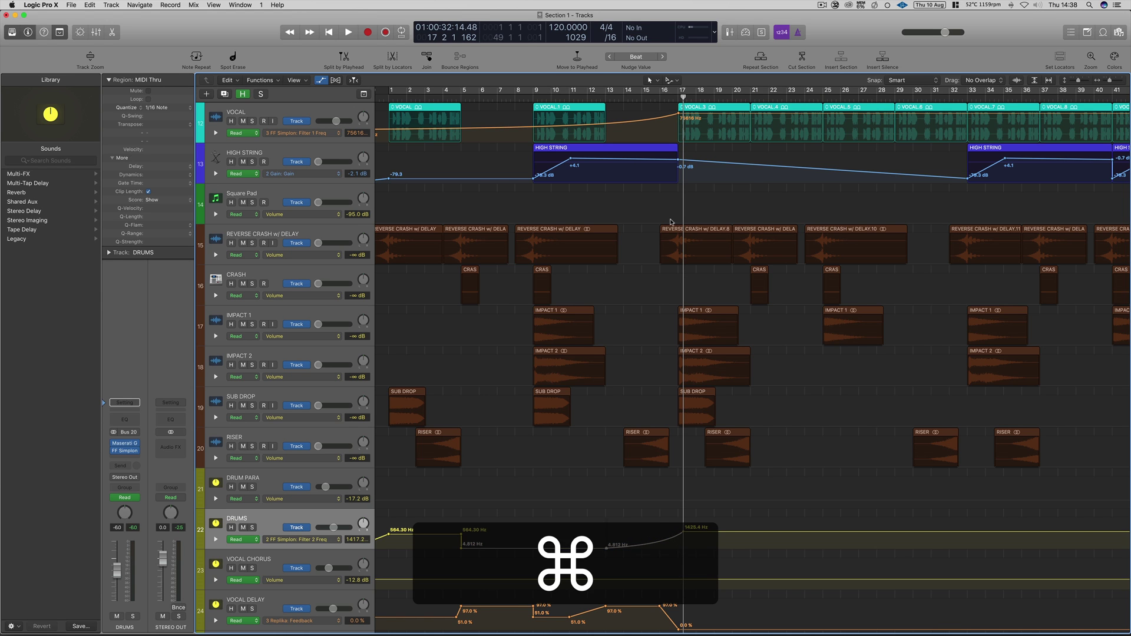
left_click(675, 82)
left_click(699, 75)
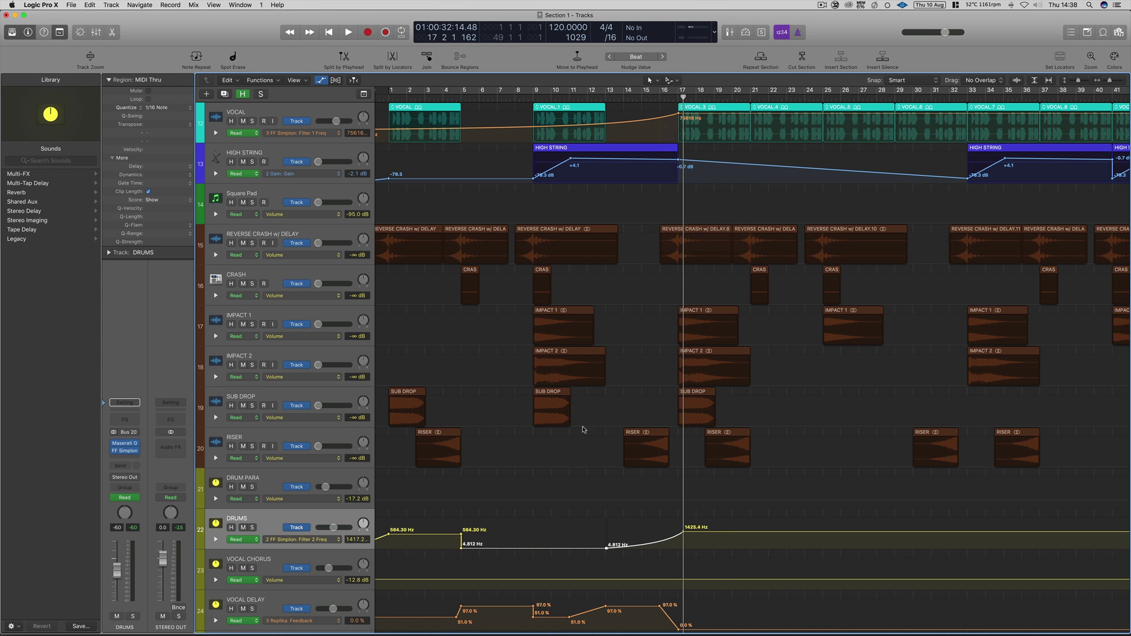
Step: Play the DRUMS filter ramp up to bar 17, and move its 1425.4 Hz automation point exactly onto bar 17
left_click(583, 96)
key("space")
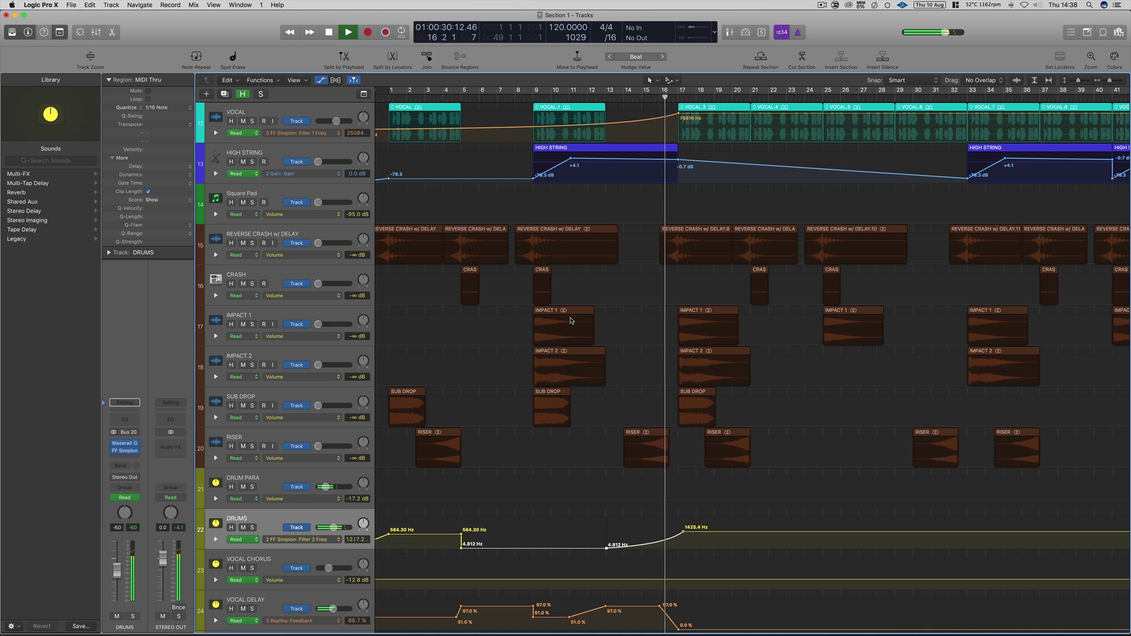
key("space")
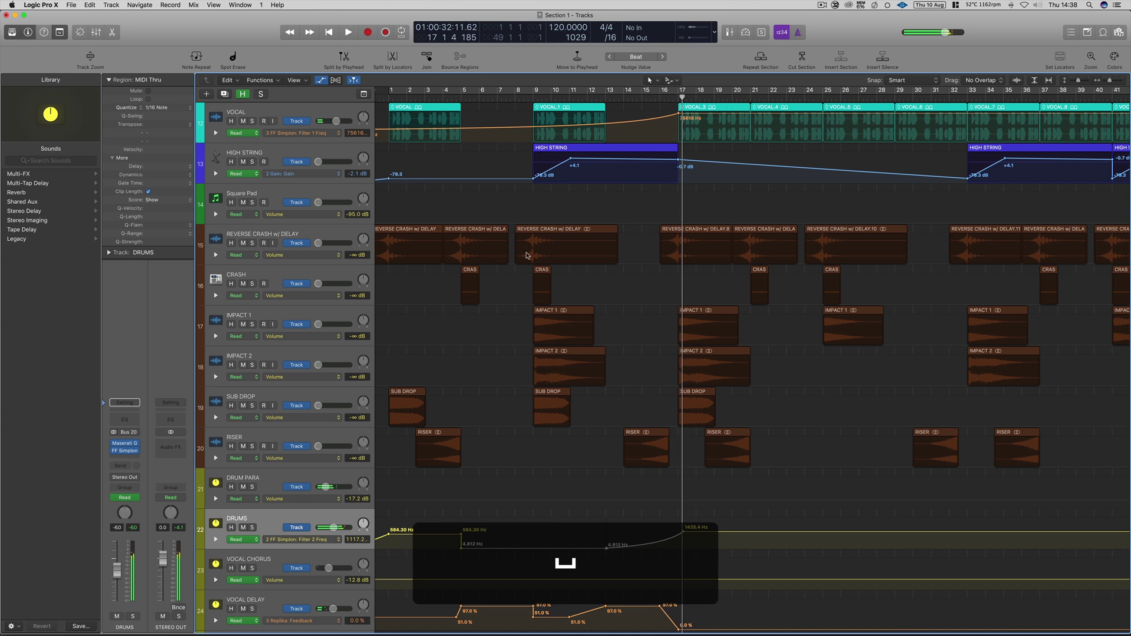
left_click_drag(683, 531, 677, 532)
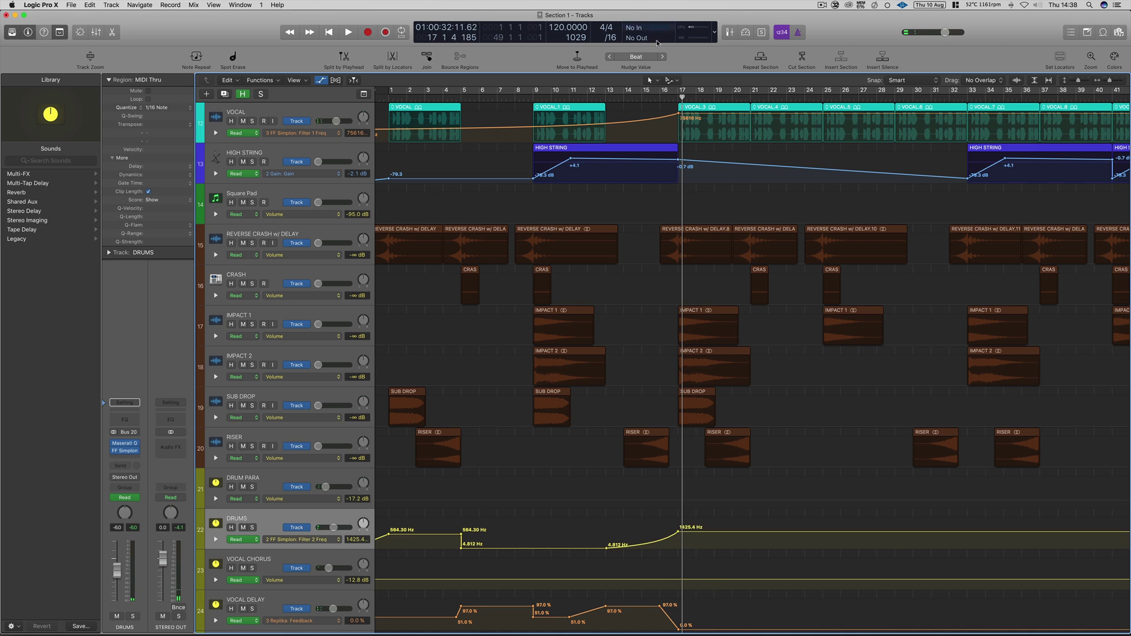
Step: Assign the Marquee Tool as the secondary tool, and drop the DRUMS Filter 2 Freq automation to 4.812 Hz from bar 17 onward
left_click(671, 80)
left_click(708, 230)
key("super")
left_click_drag(678, 526, 716, 528)
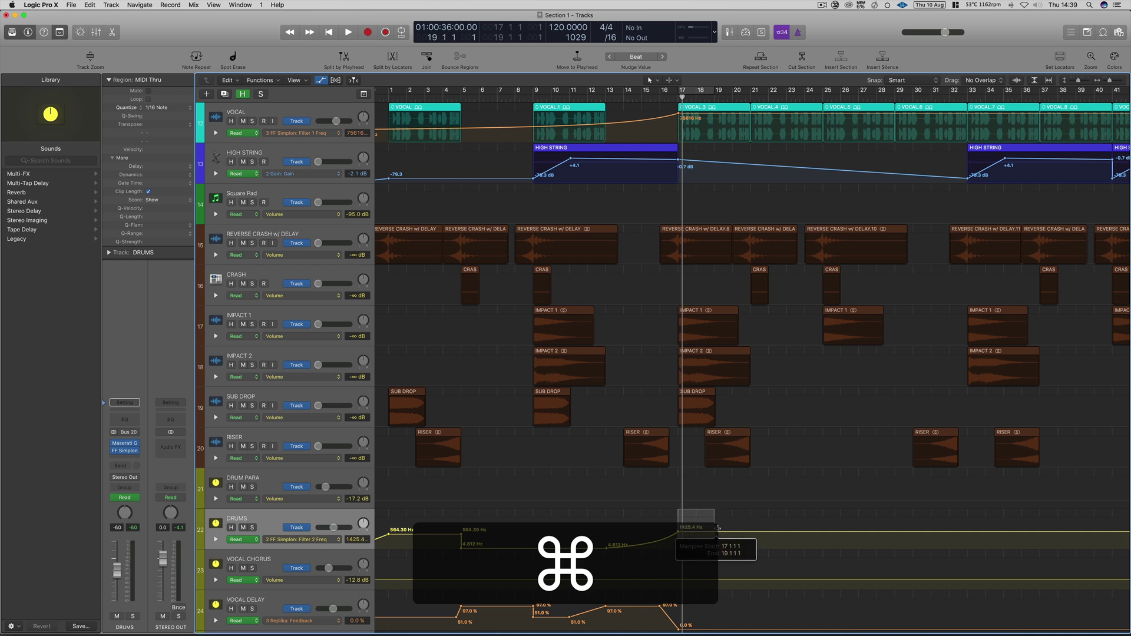
left_click_drag(743, 530, 721, 623)
key("space")
left_click(750, 533)
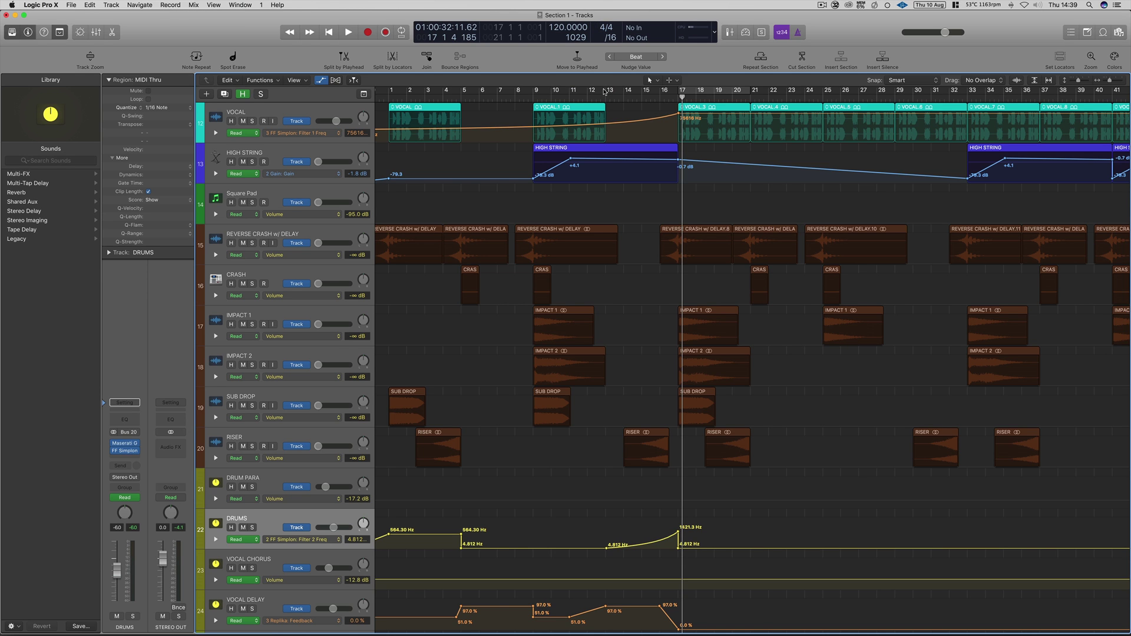
Step: Listen to the transition into bar 17, and move the 1421.3 Hz DRUMS Filter 2 Freq point earlier to 16 4 4 185
key("space")
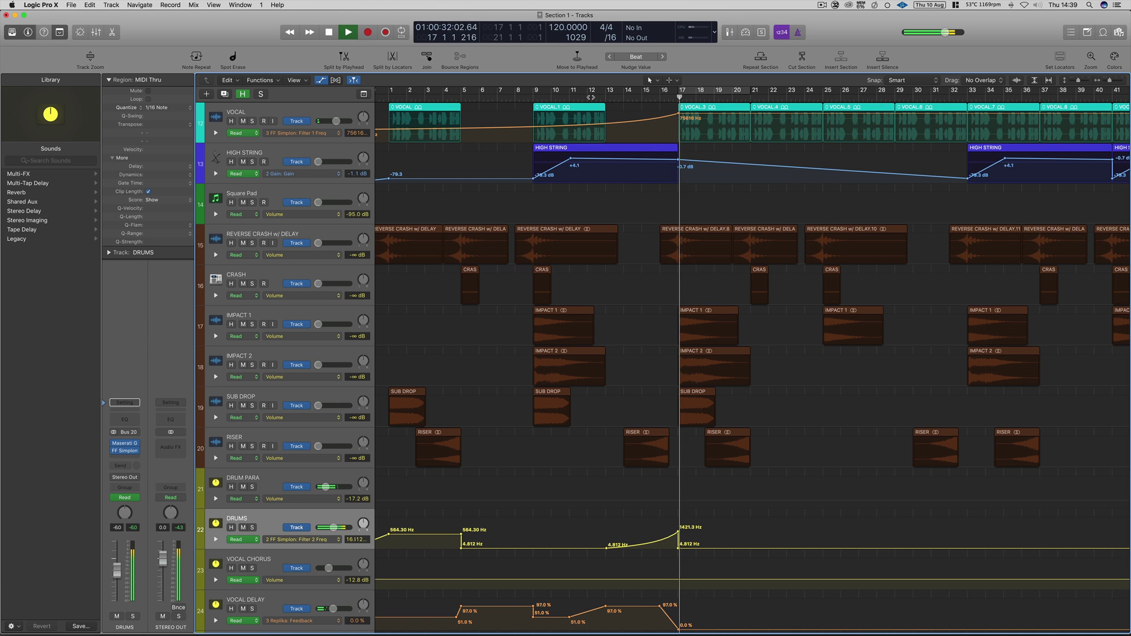
key("space")
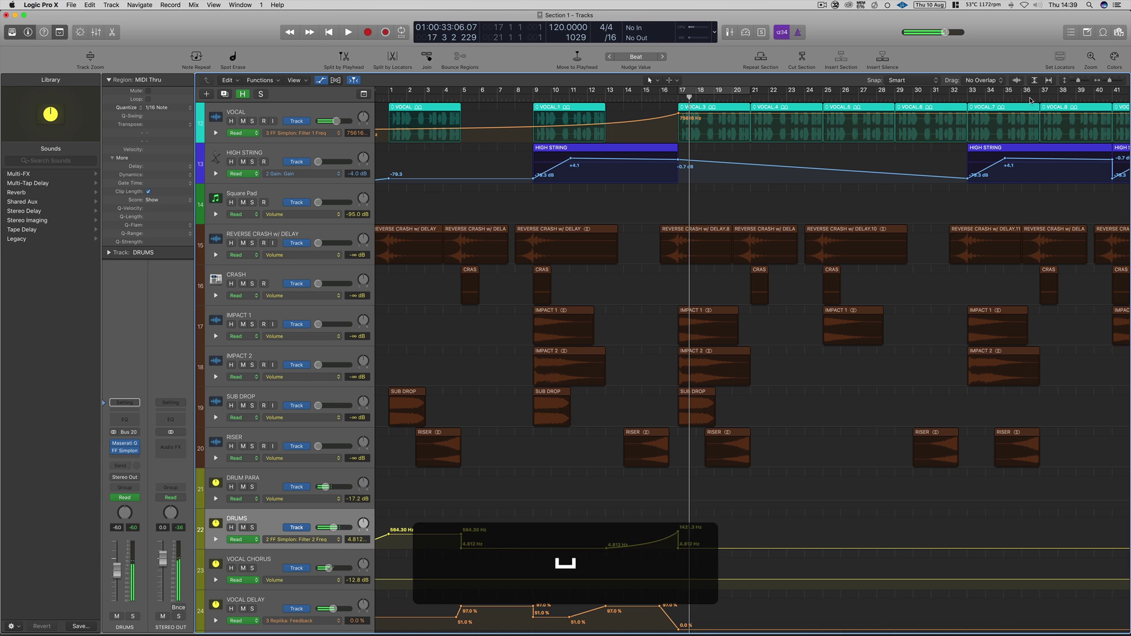
left_click_drag(1111, 81, 1115, 81)
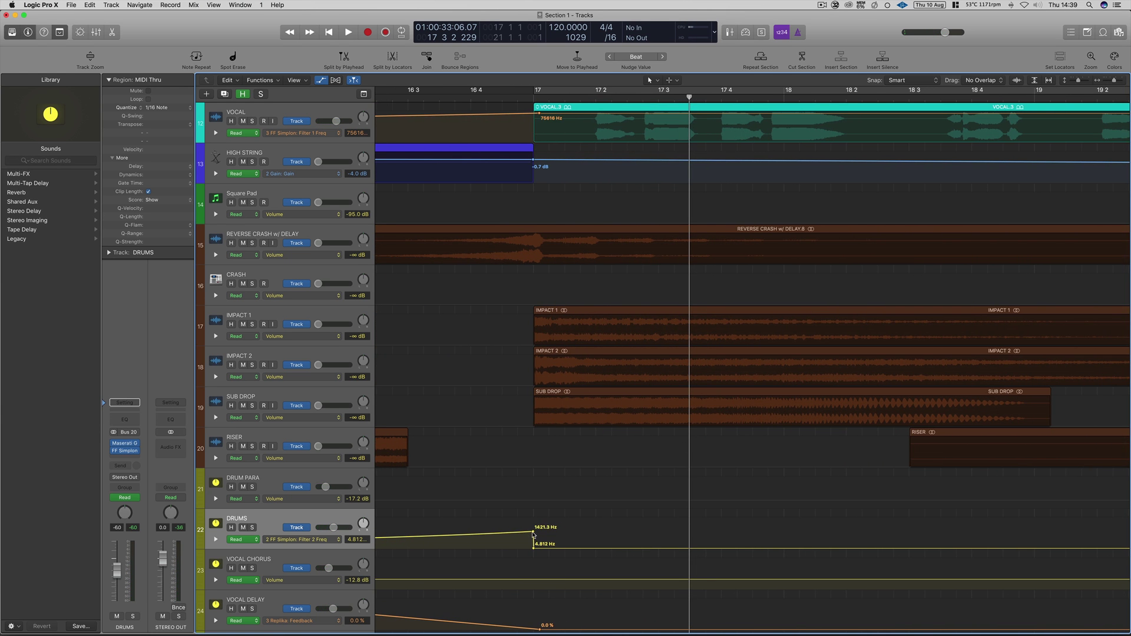
left_click_drag(532, 533, 529, 532)
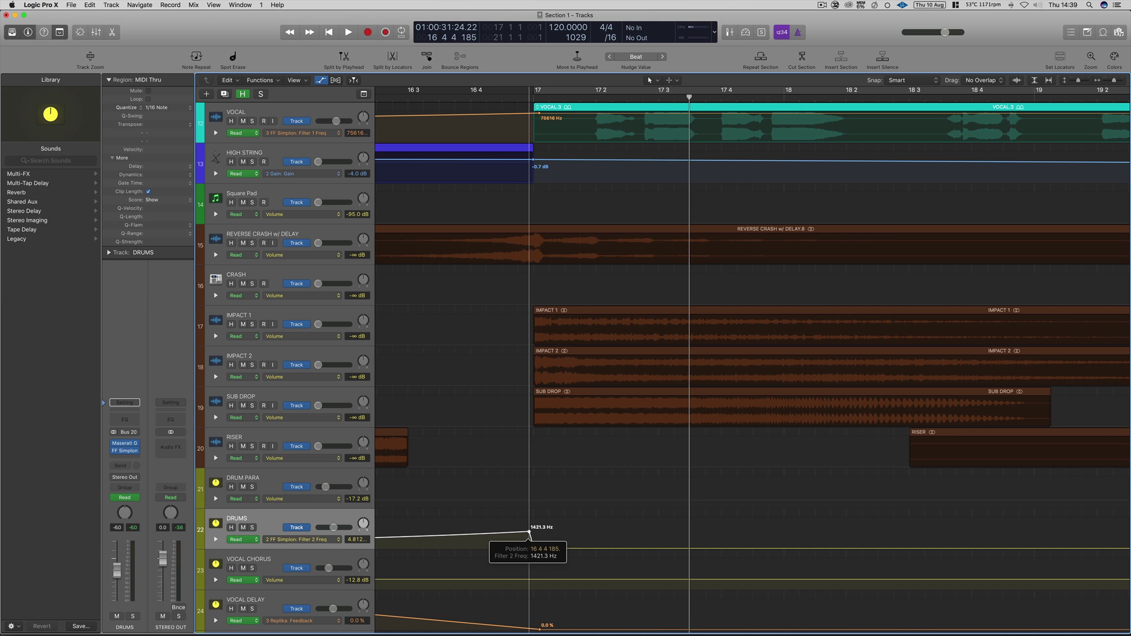
scroll(489, 242, "left", 5)
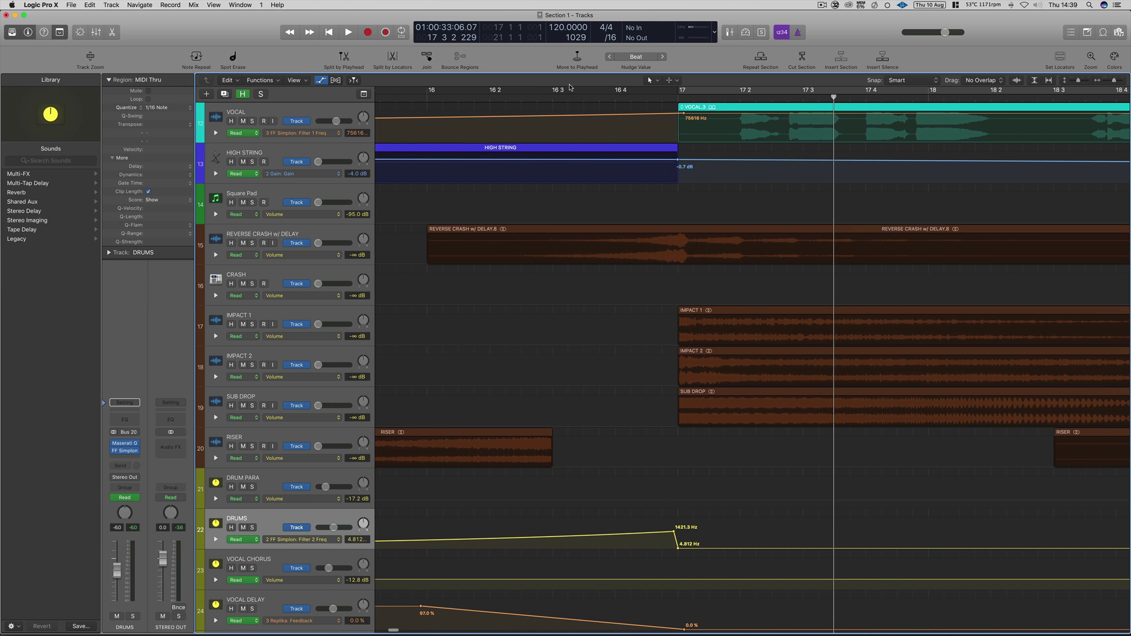
Step: Play the adjusted filter transition across bar 17, and review the whole arrangement with automation hidden
double_click(554, 96)
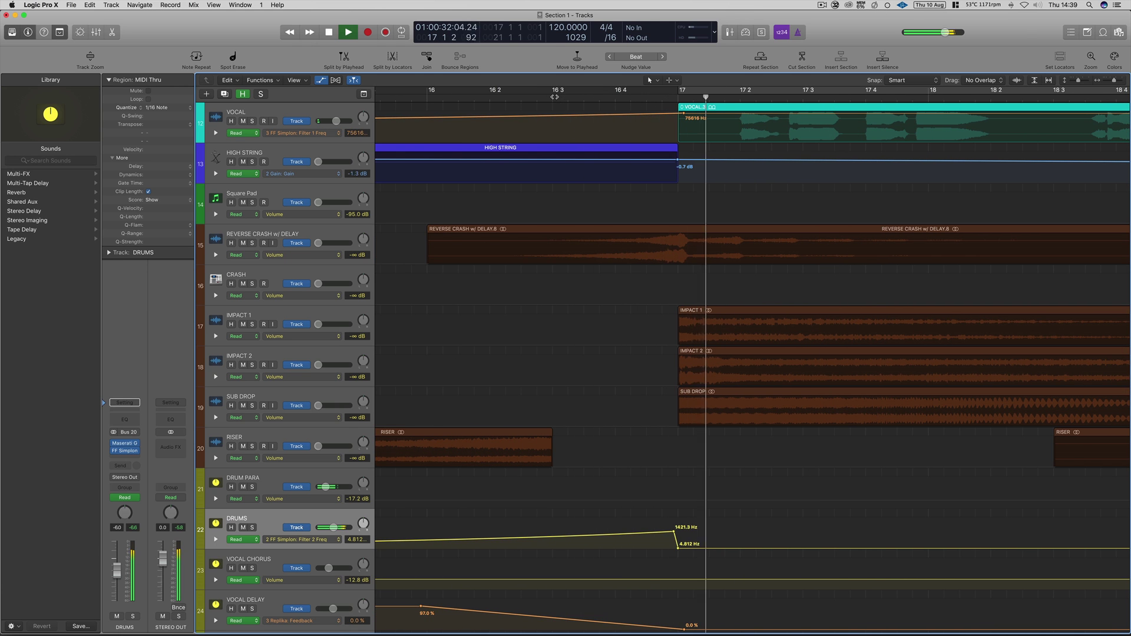
key("space")
mouse_move(1114, 81)
left_mouse_down()
mouse_move(1076, 81)
mouse_move(1108, 81)
left_mouse_up()
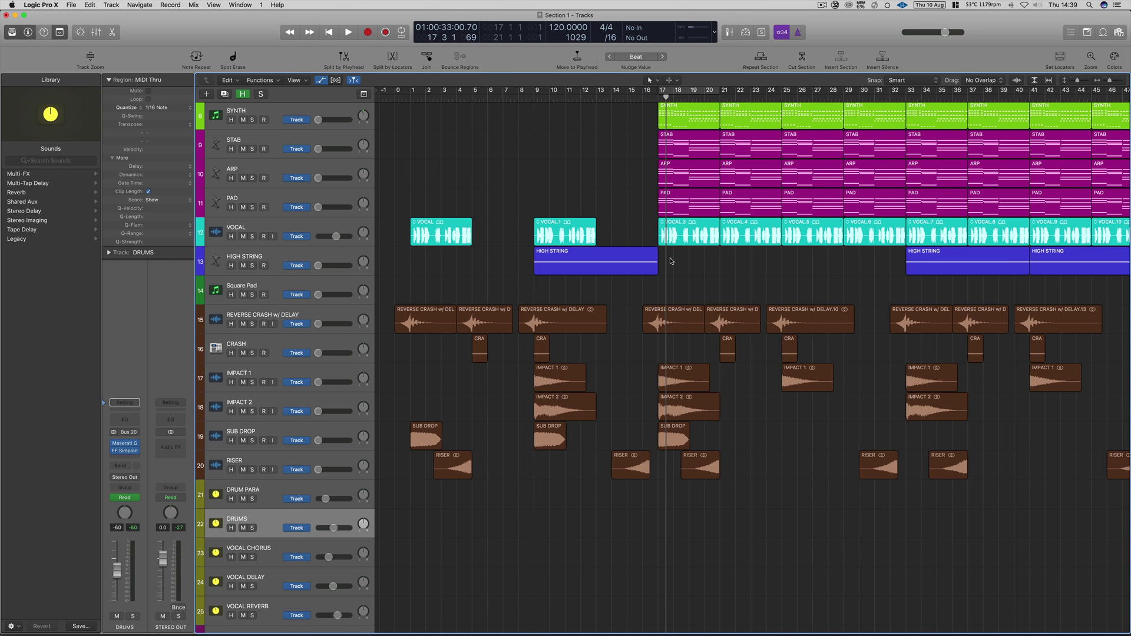
scroll(671, 261, "up", 6)
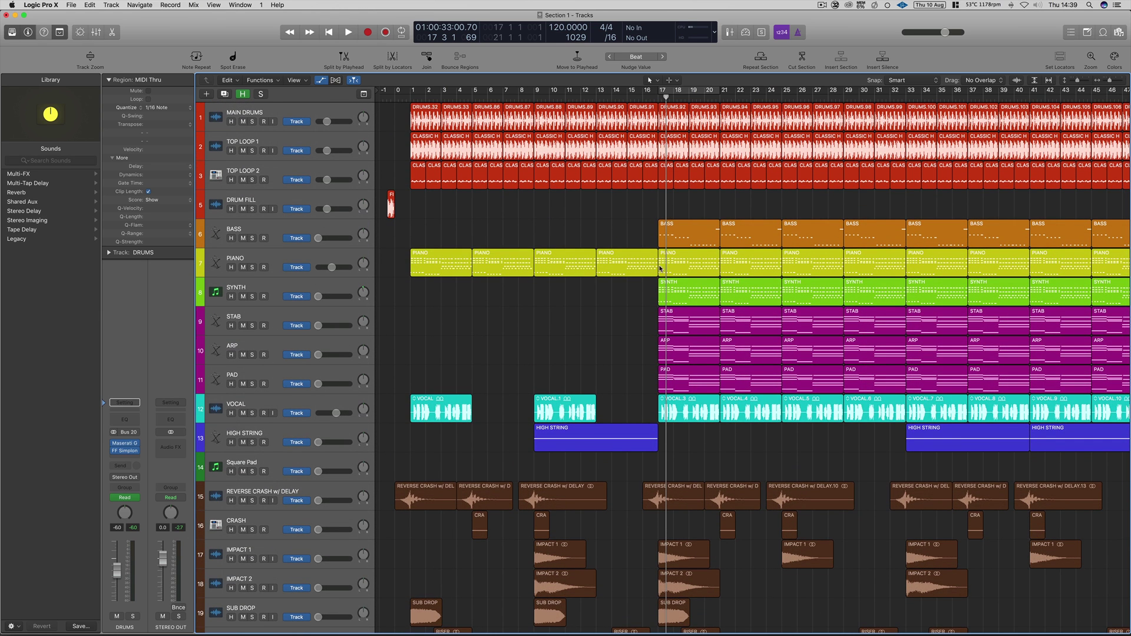
scroll(661, 266, "down", 2)
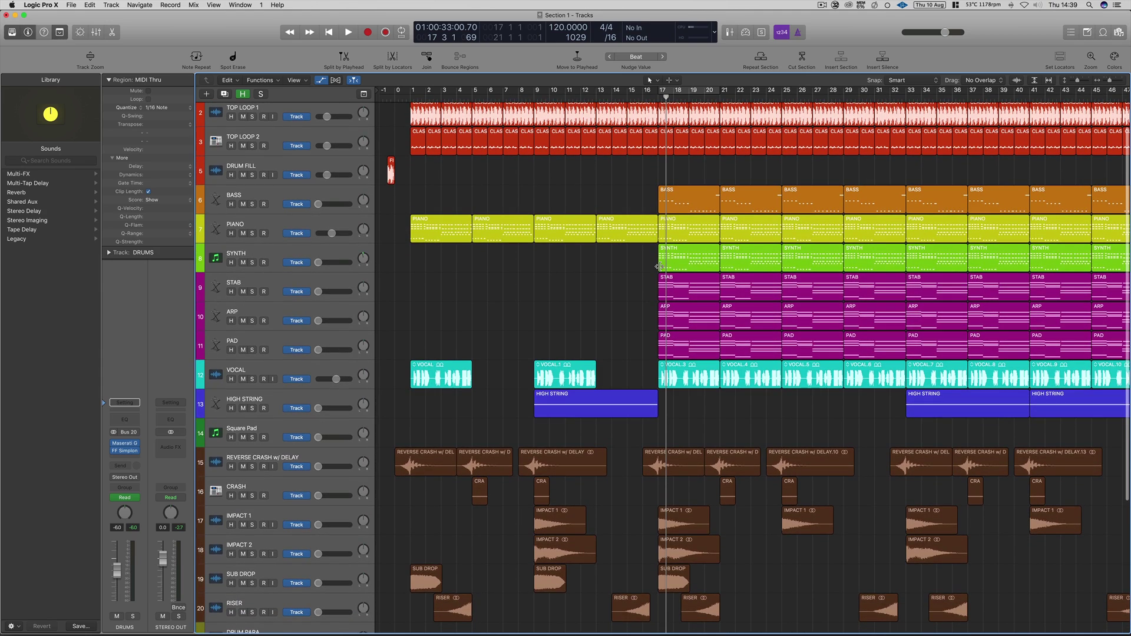
scroll(650, 264, "down", 5)
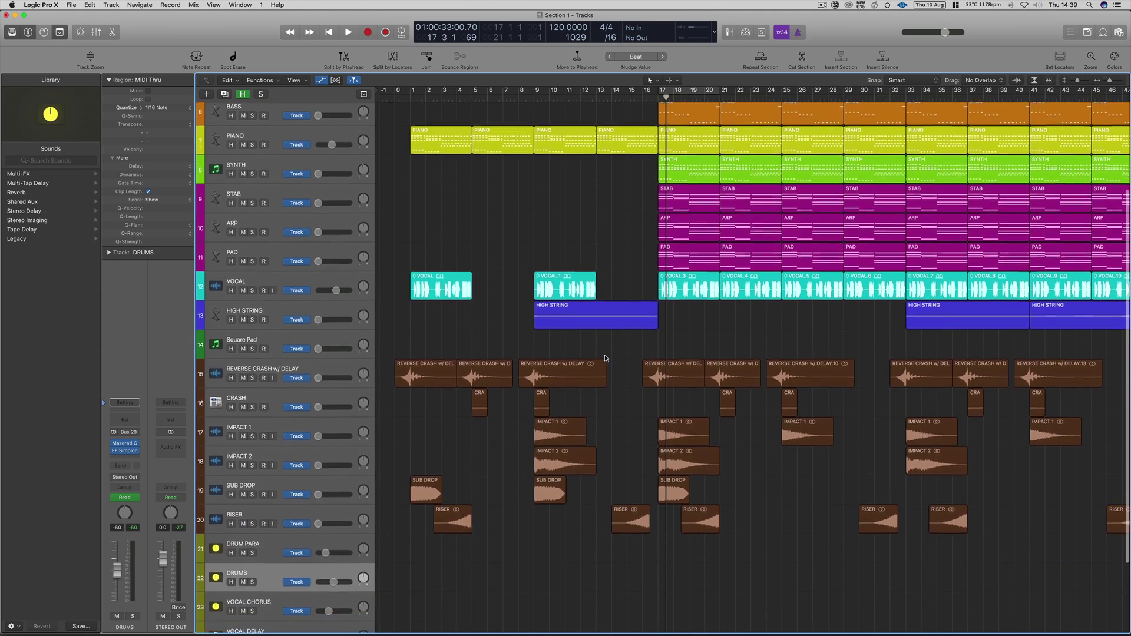
scroll(650, 265, "up", 5)
left_click_drag(1078, 83, 1076, 84)
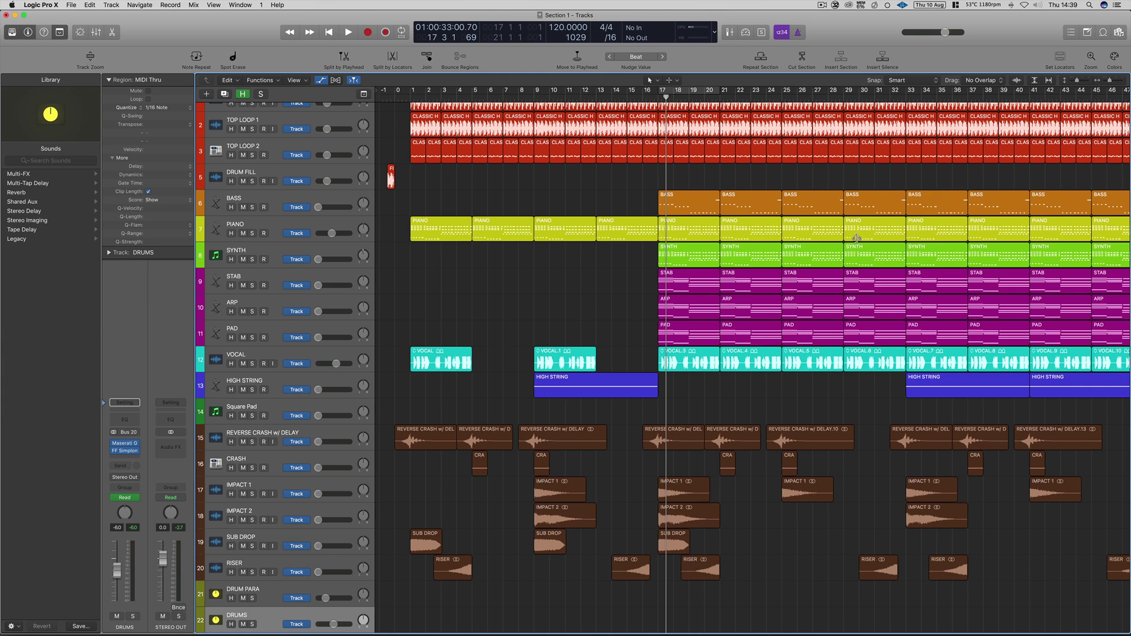
Step: Raise the volume of all effects tracks from REVERSE CRASH w/ DELAY through RISER together to about -13 dB
left_click(321, 434)
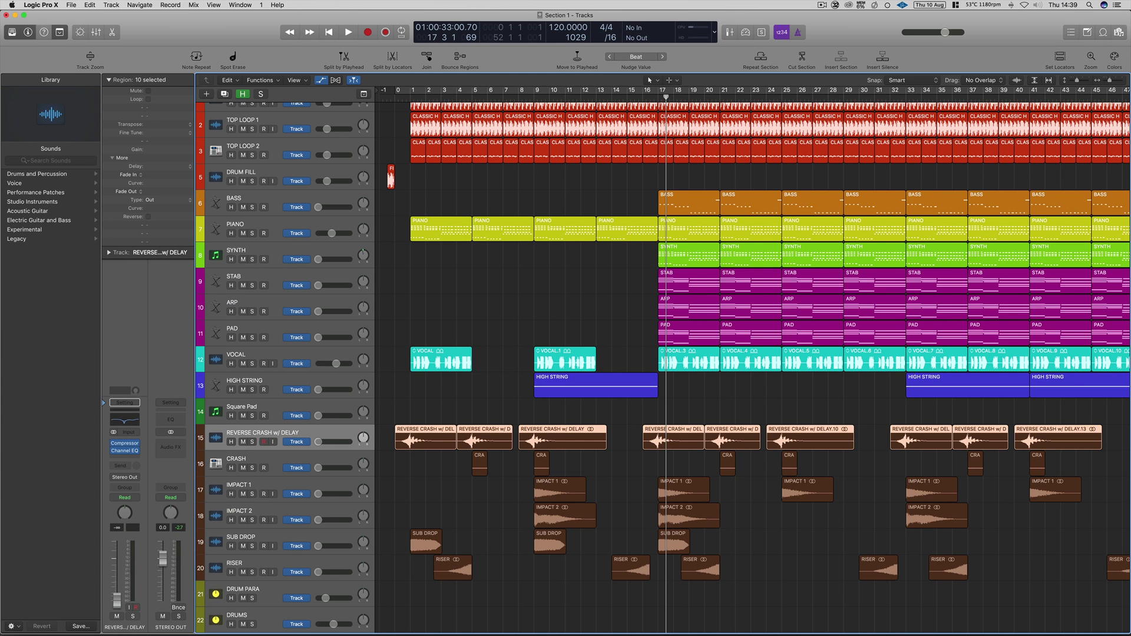
left_click(321, 574, "shift")
left_click_drag(319, 572, 323, 572)
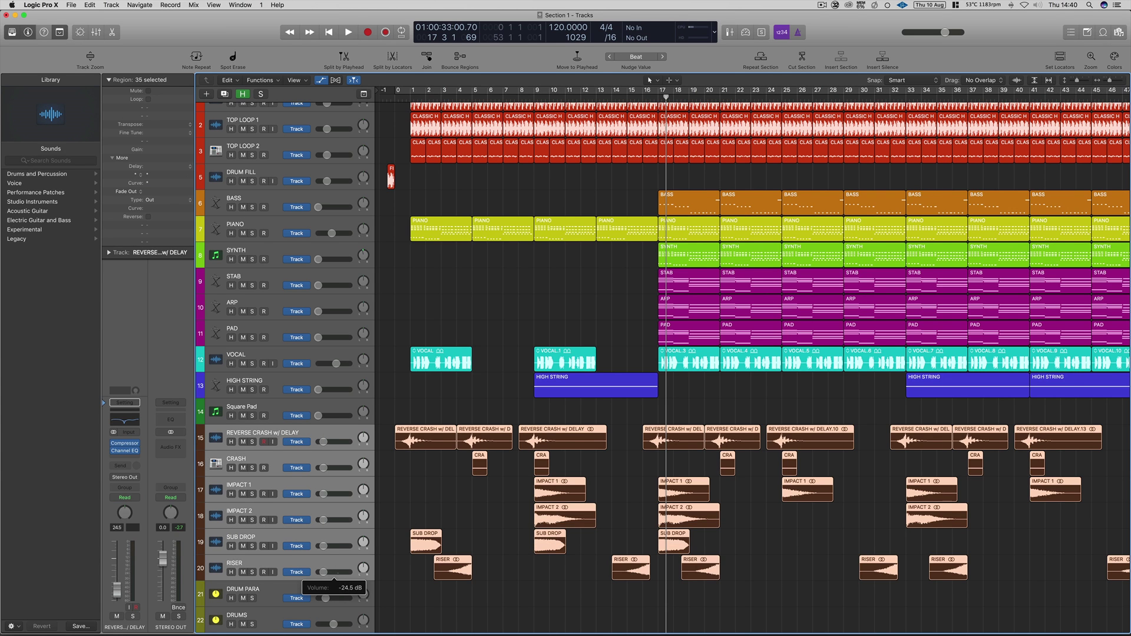
Step: Play the arrangement from the start to bar 10 to check the effects tracks, then look over the remaining sections
key("Return")
key("space")
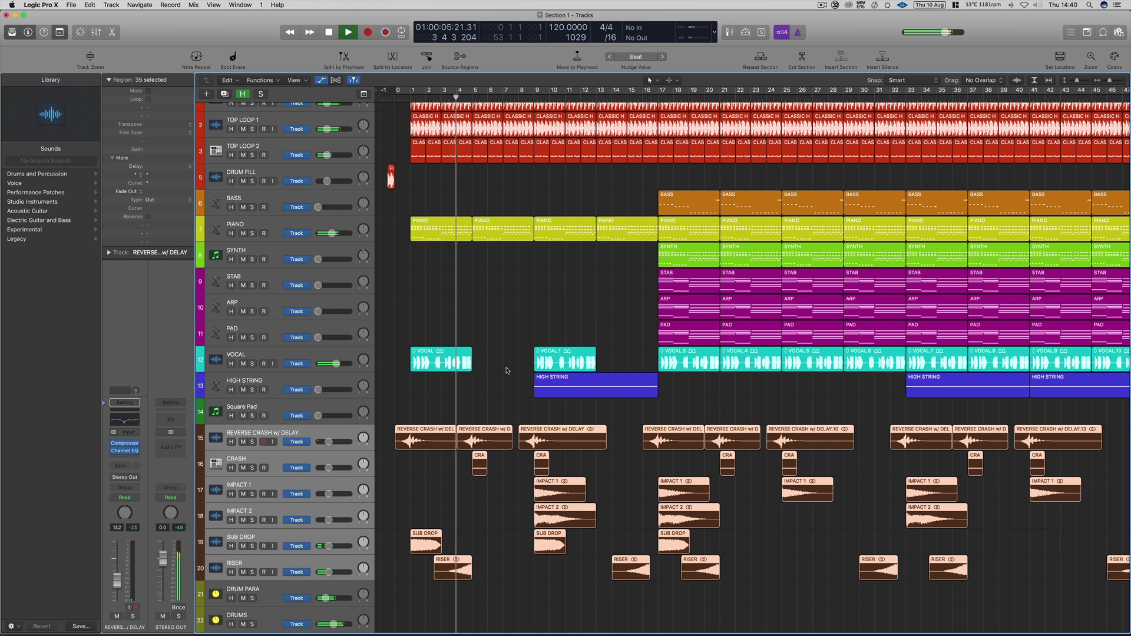
scroll(322, 616, "down", 1)
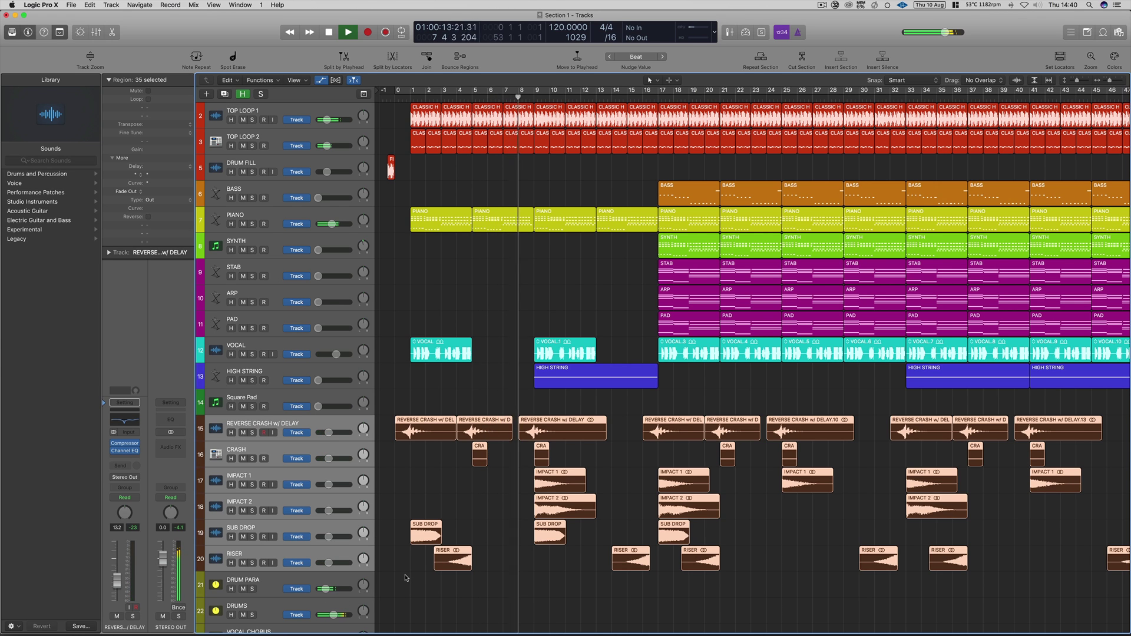
left_click(600, 517)
key("space")
scroll(600, 517, "right", 5)
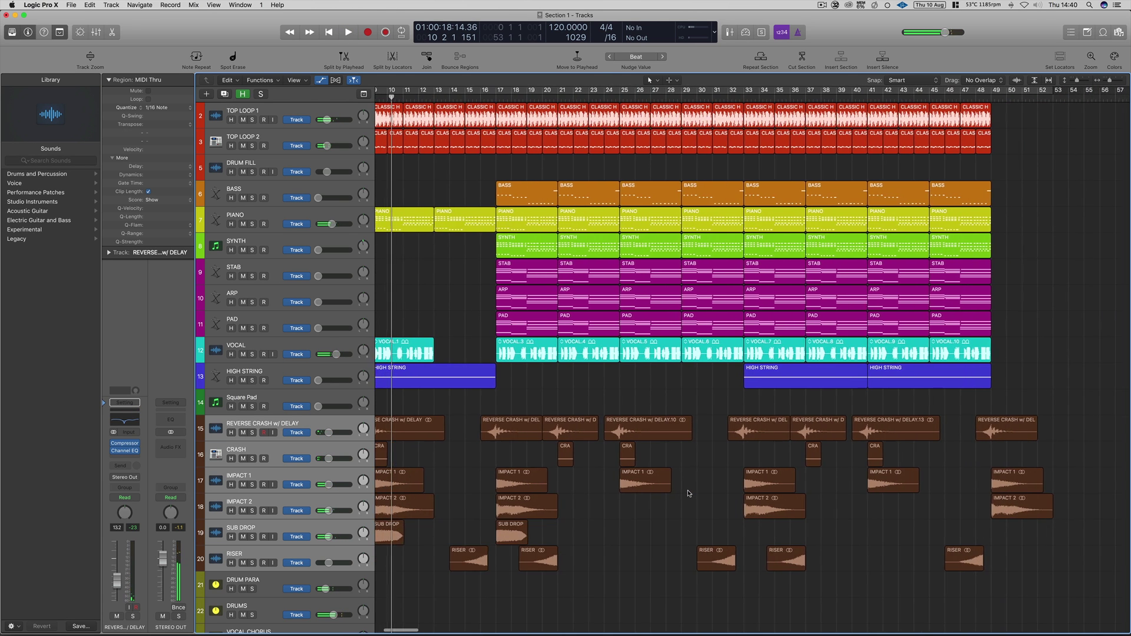
scroll(630, 502, "left", 4)
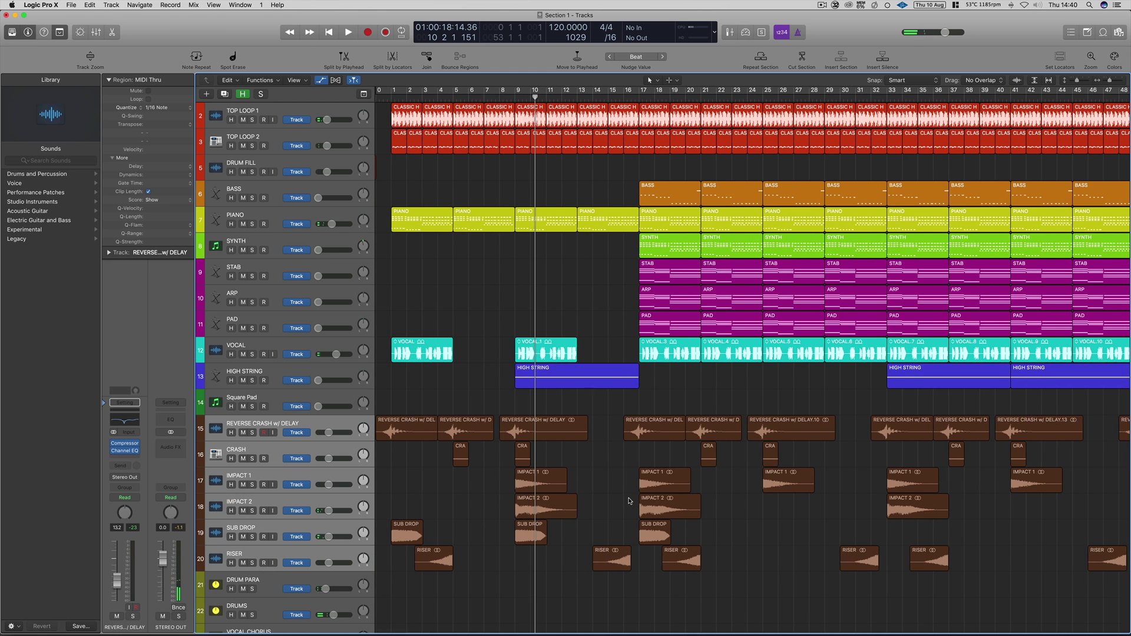
scroll(629, 502, "left", 2)
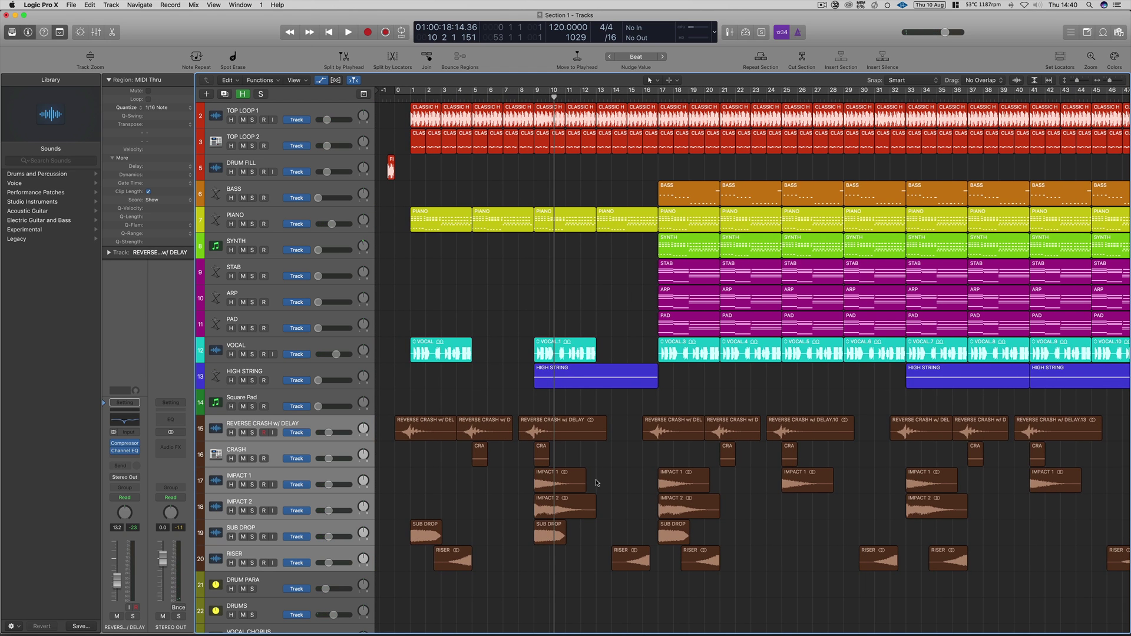
Step: Delete the IMPACT 1 and IMPACT 2 regions at bar 9 and the SUB DROP region at bar 17
left_click_drag(583, 483, 548, 506)
left_click(621, 517)
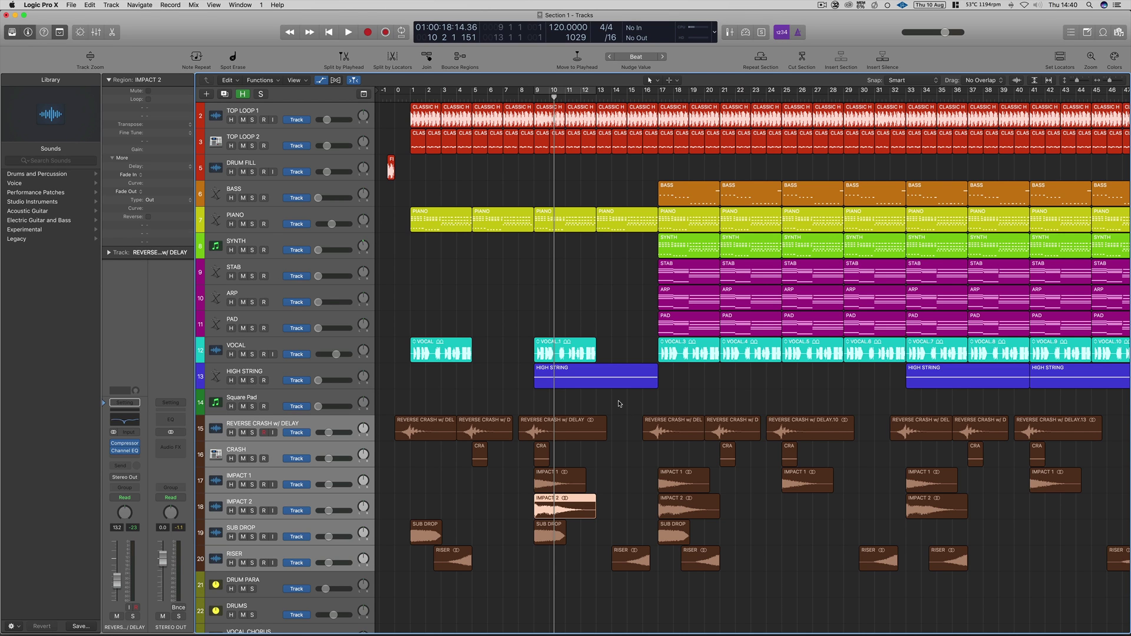
left_click(599, 483)
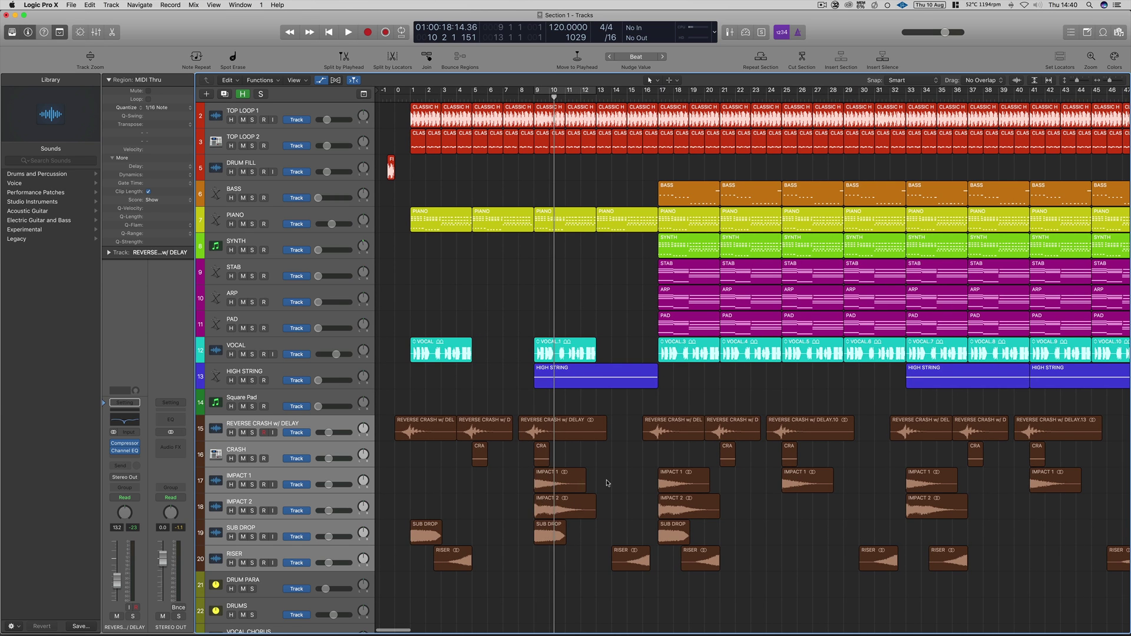
left_click_drag(607, 483, 566, 505)
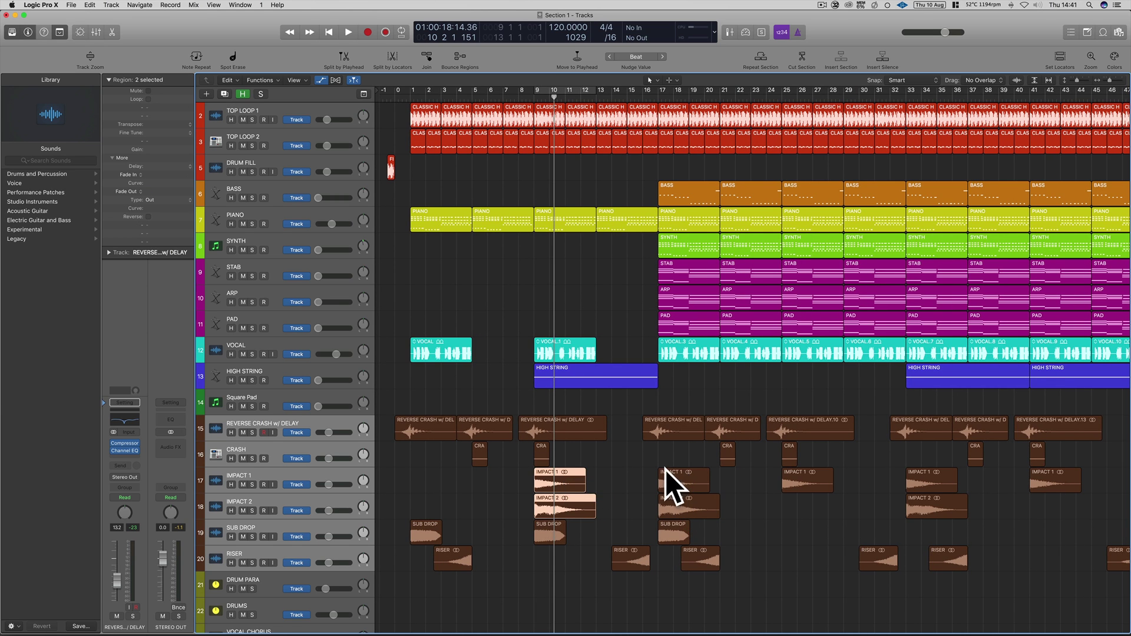
key("BackSpace")
left_click(672, 537)
key("BackSpace")
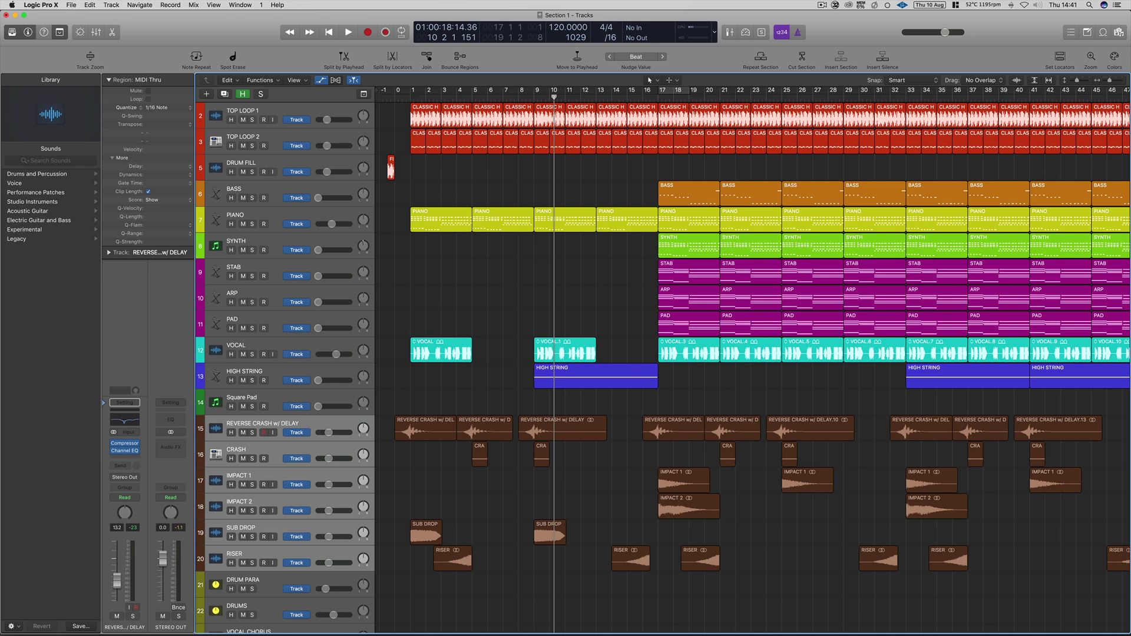
Step: Raise the HIGH STRING track's volume to about -13 dB during playback up to bar 13, and stop playback
key("Return")
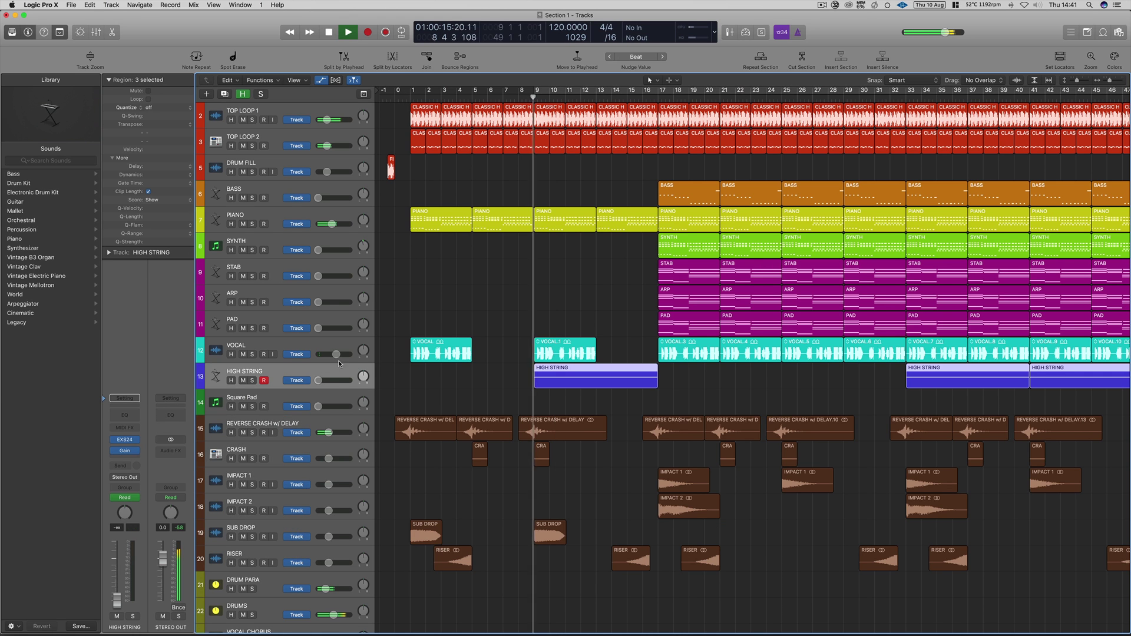
left_click_drag(318, 380, 327, 381)
key("space")
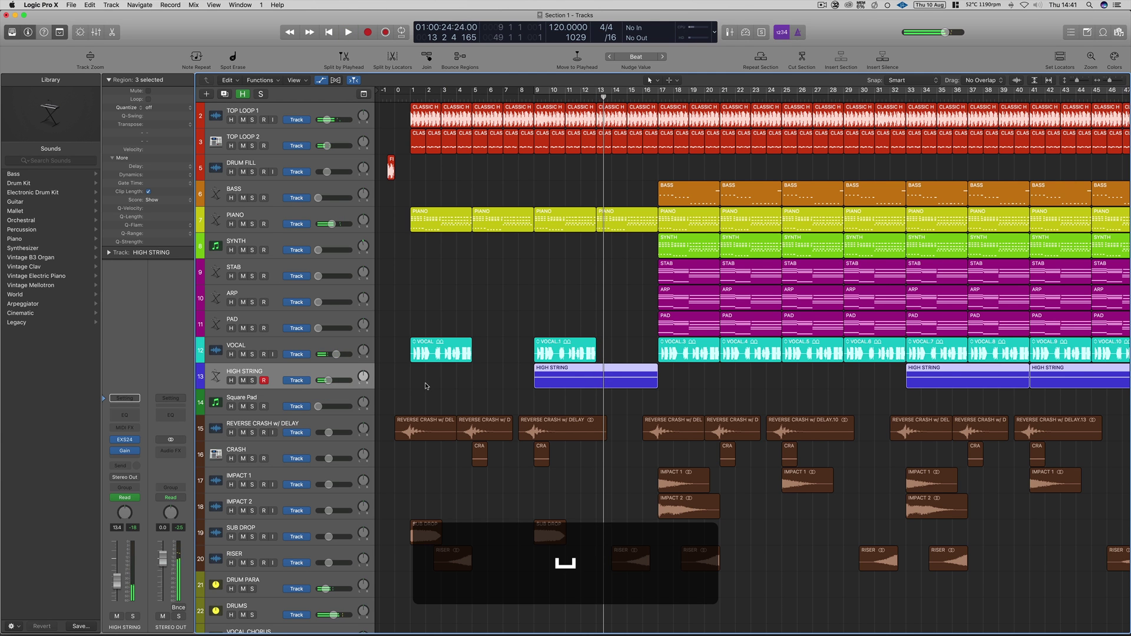
Step: Audition the reverse crash just before bar 1, and play the arrangement from the start into bar 17
scroll(417, 561, "down", 3)
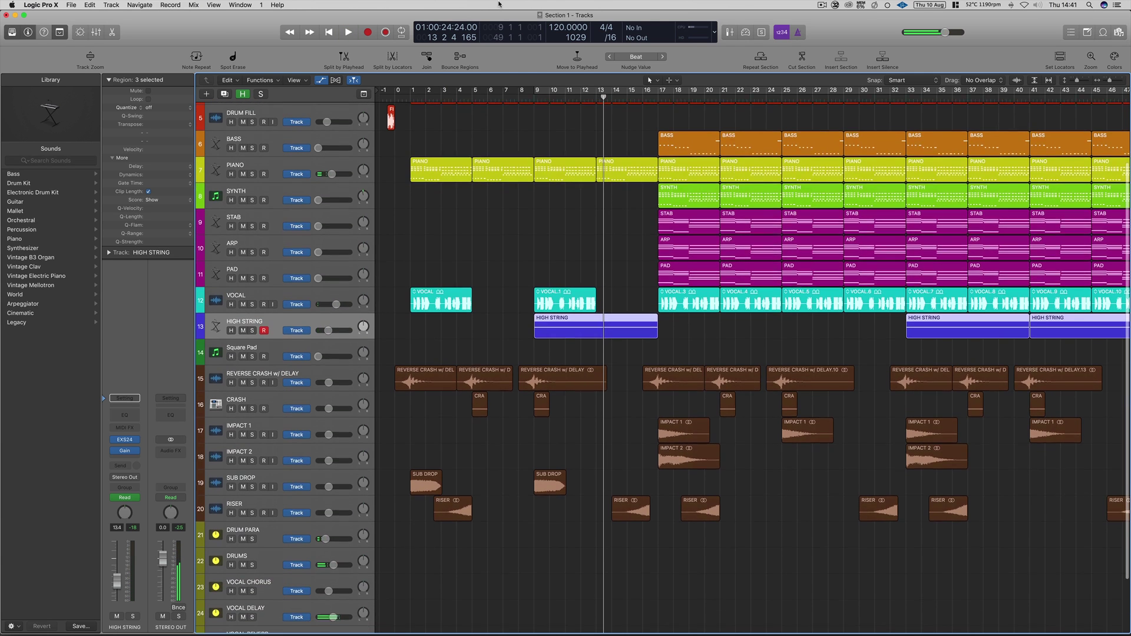
left_click(402, 97)
key("space")
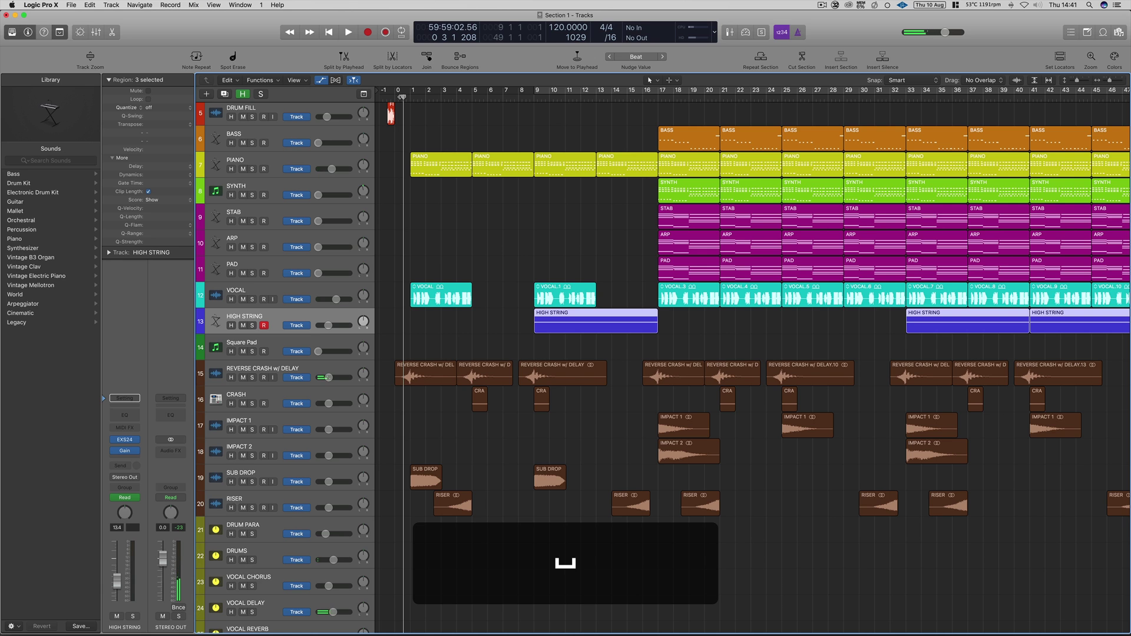
scroll(530, 231, "up", 4)
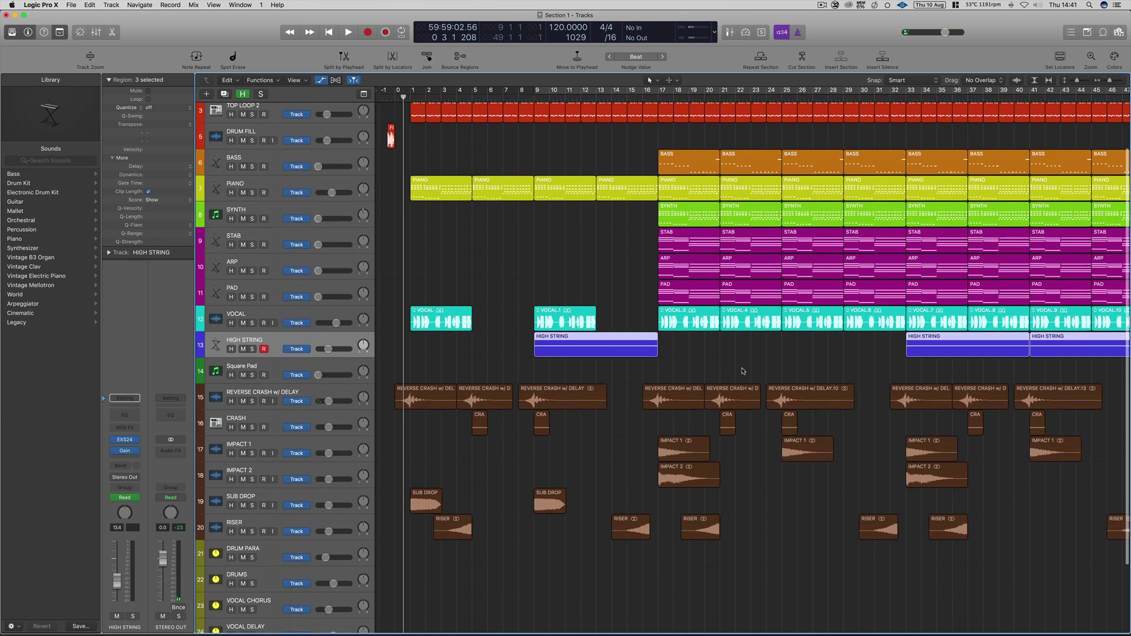
scroll(633, 315, "up", 1)
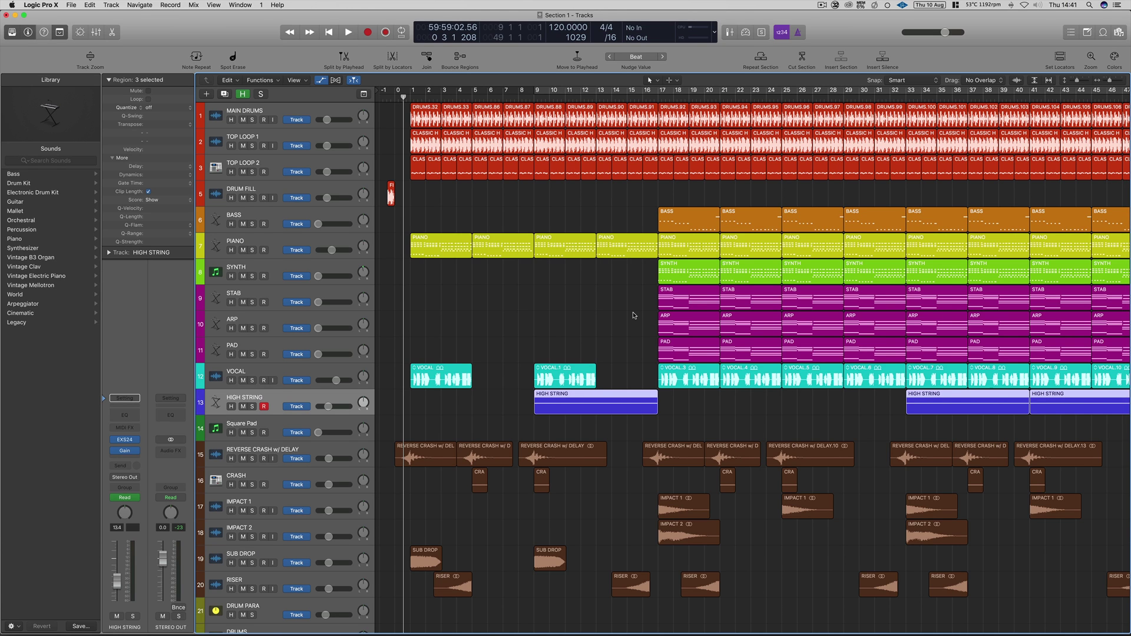
key("Return")
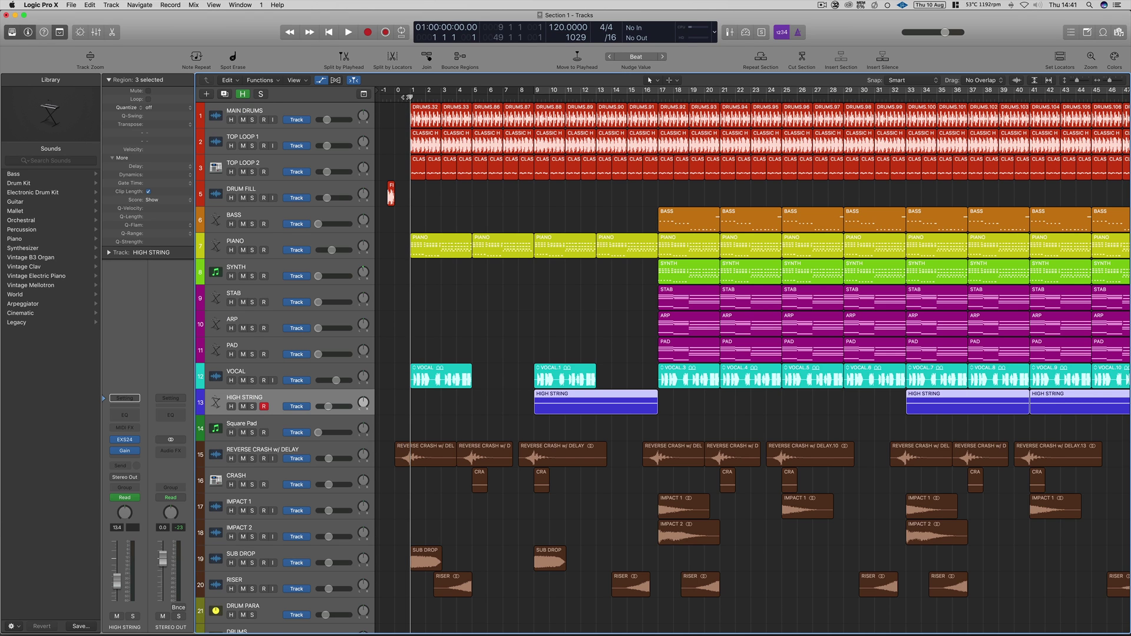
key("space")
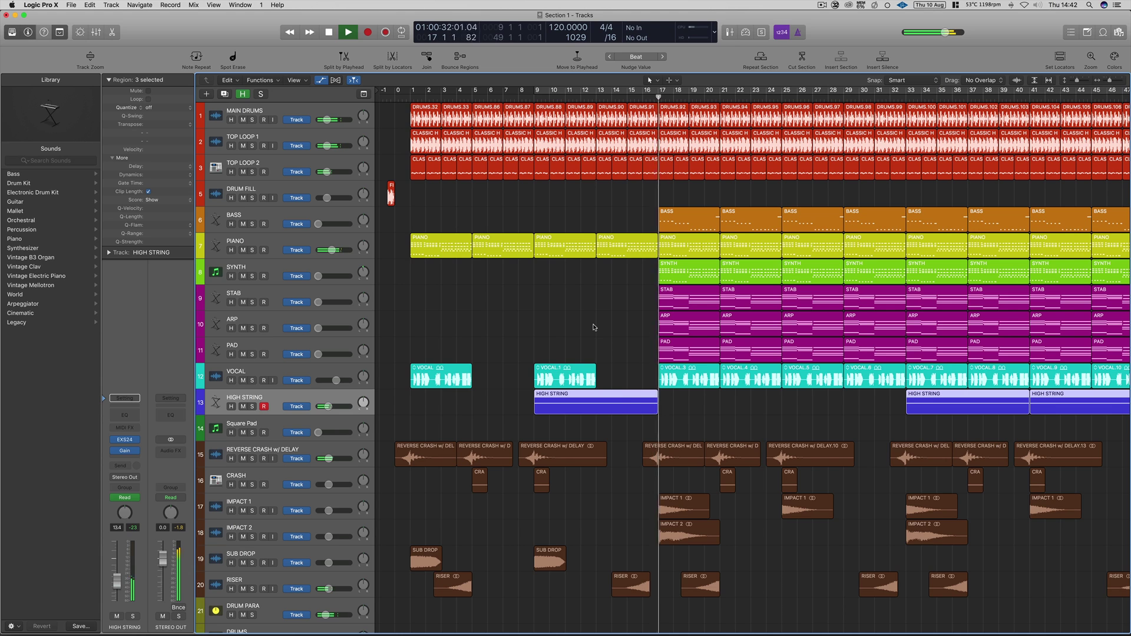
Step: Shift the RISER region before bar 17 so that it ends on bar 17, and audition the transition
key("space")
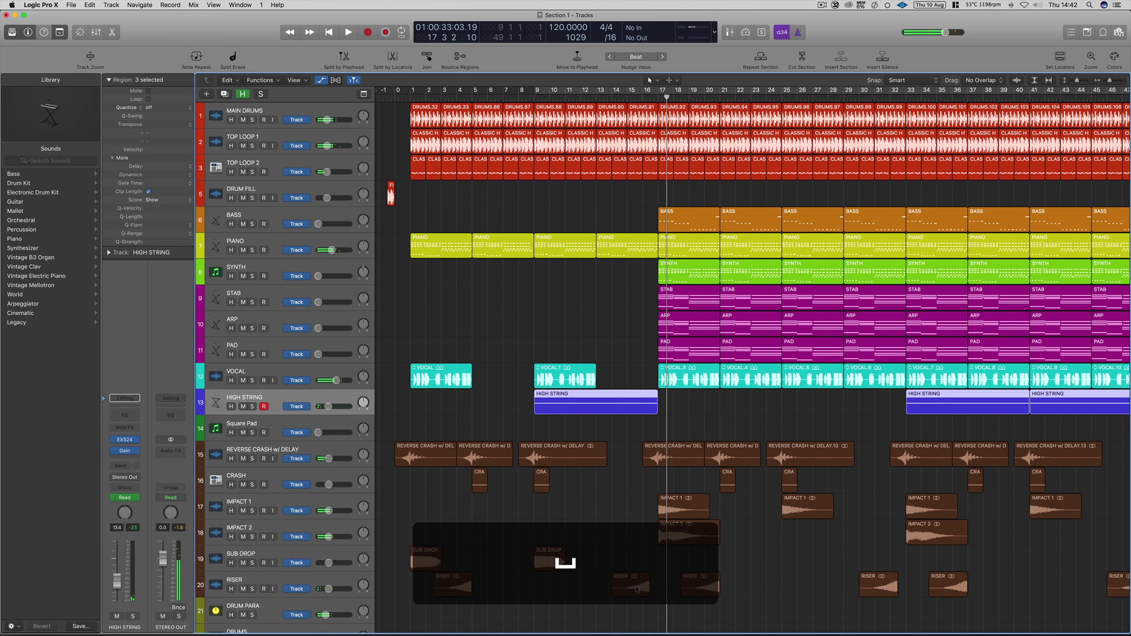
left_click(635, 586)
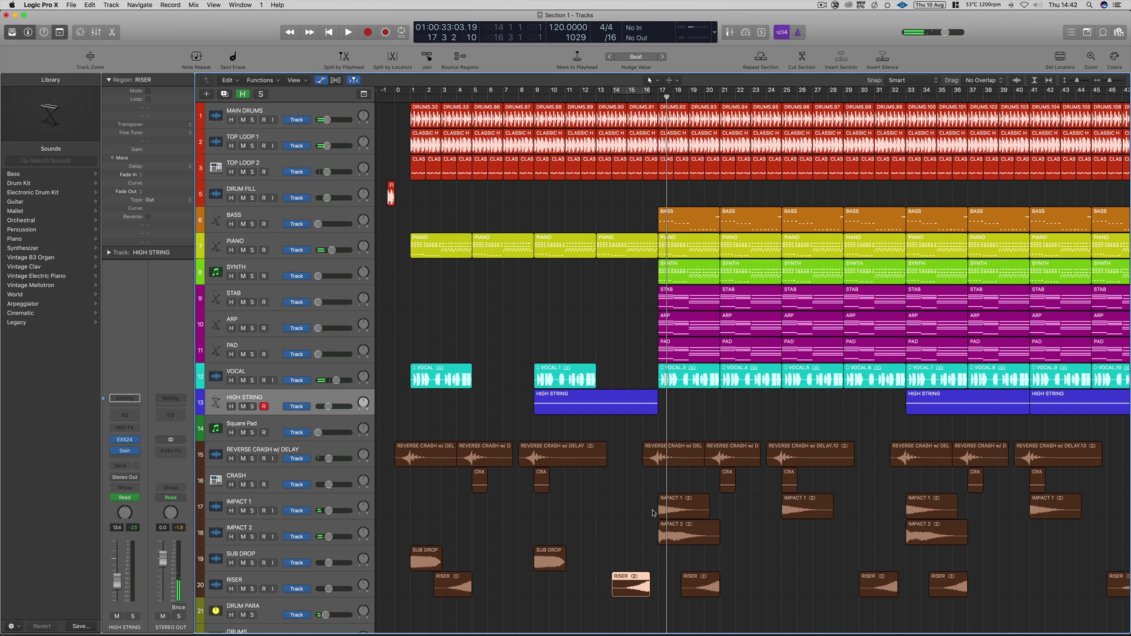
left_click(667, 460)
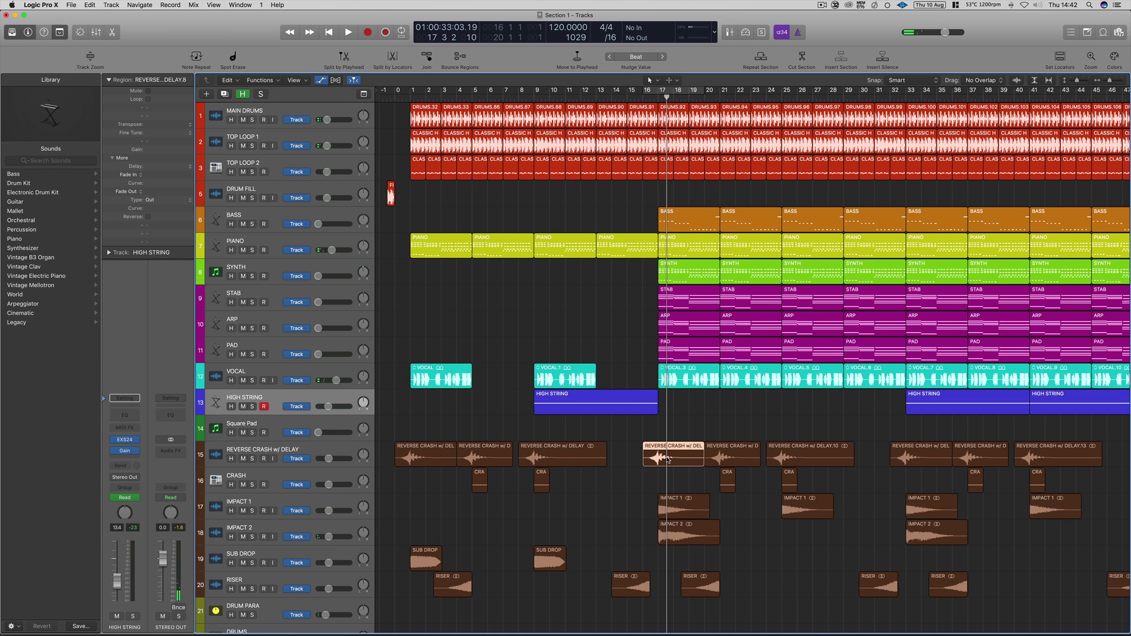
left_click(642, 585)
left_click(668, 460)
left_click_drag(635, 587, 645, 585)
left_click(642, 96)
key("space")
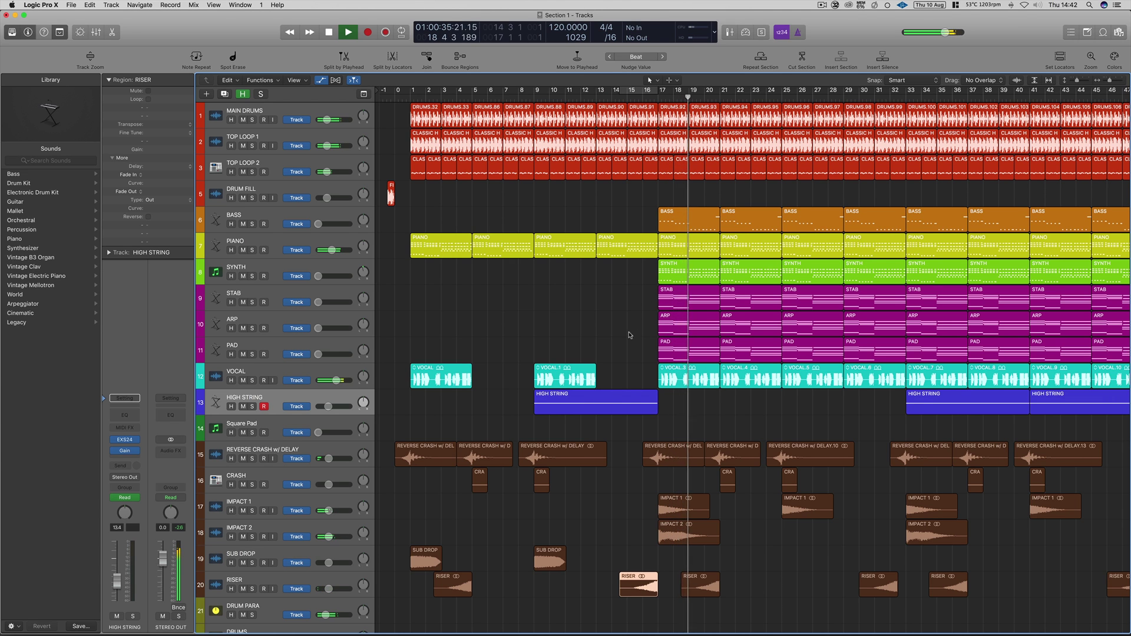
key("space")
Step: Shape the VOCAL DELAY track's Replika feedback automation to drop from 97% to 51.2% at bar 17, then hide the automation lanes
scroll(265, 552, "down", 5)
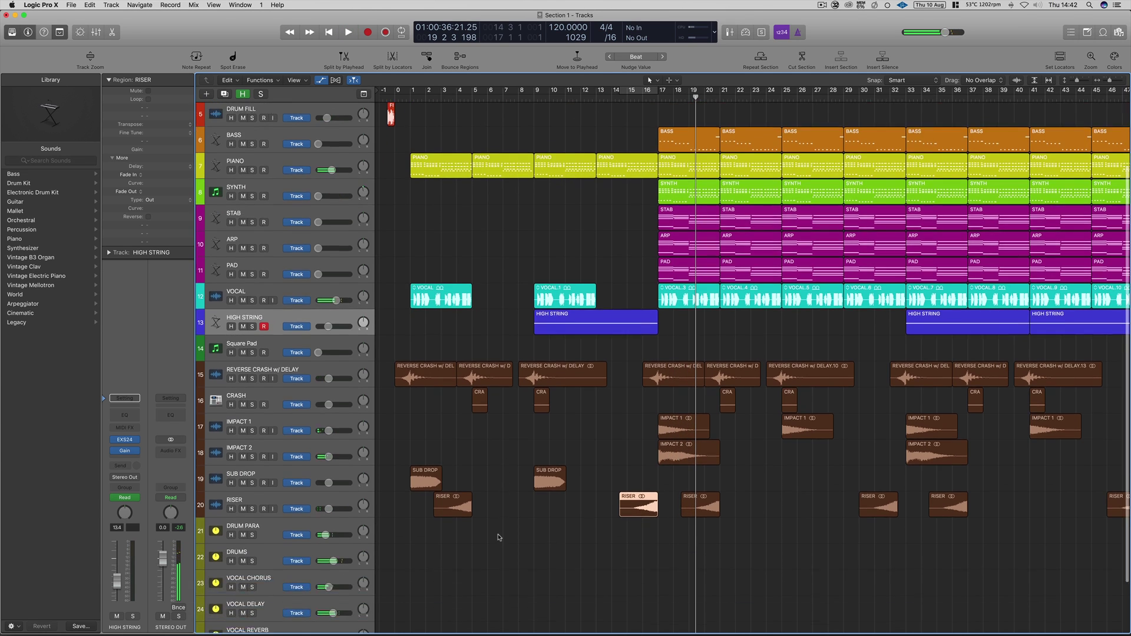
left_click(269, 560)
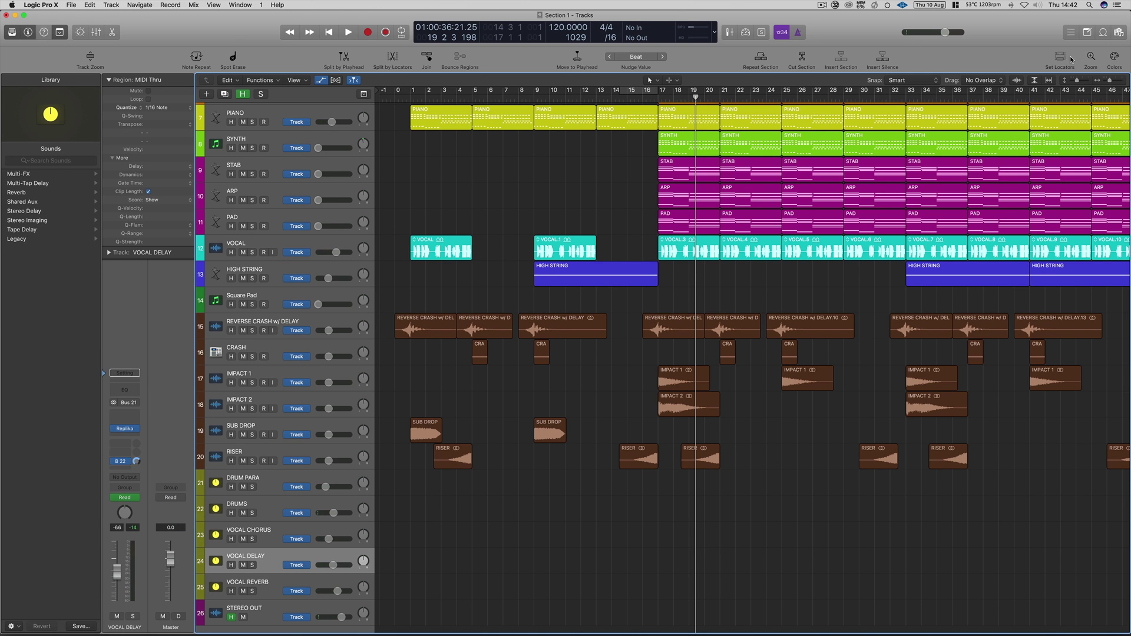
key("a")
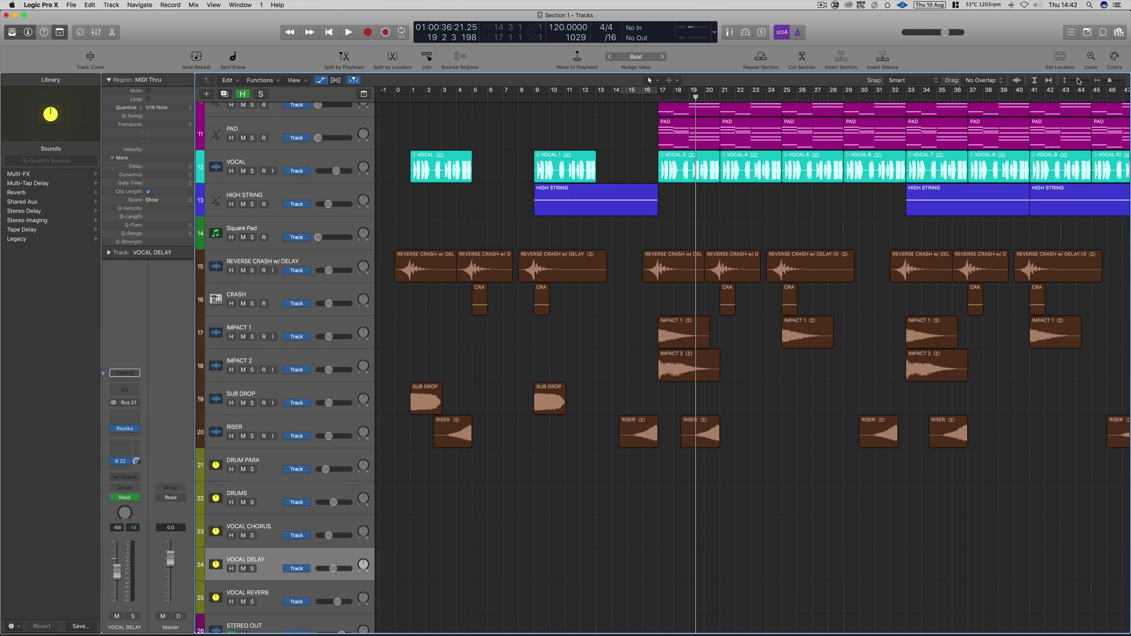
left_click_drag(660, 591, 658, 574)
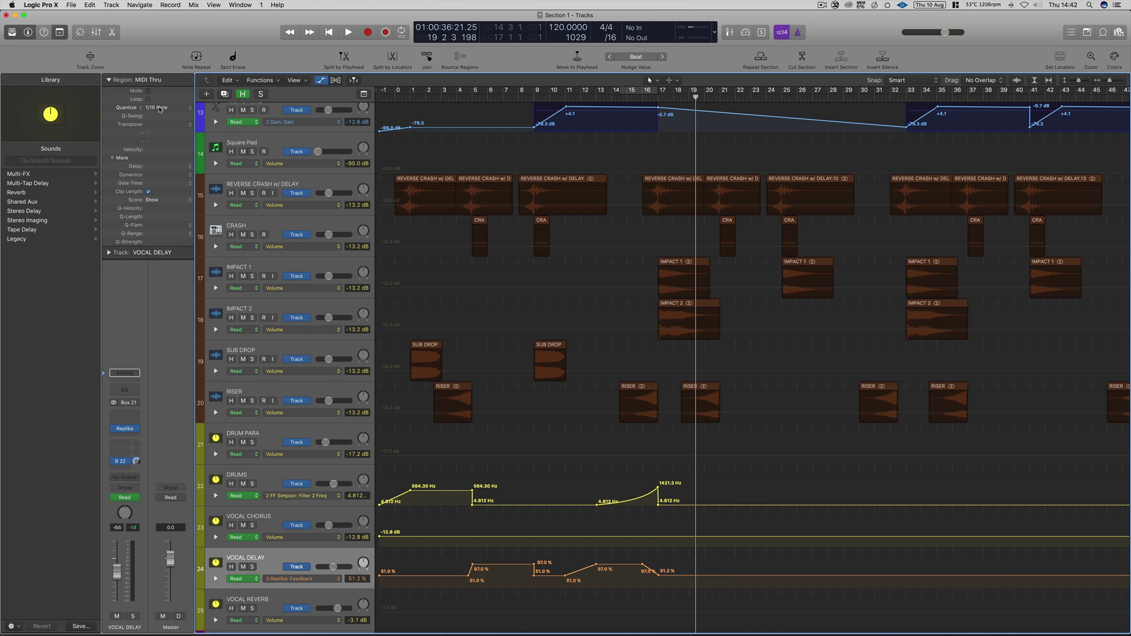
left_click(321, 80)
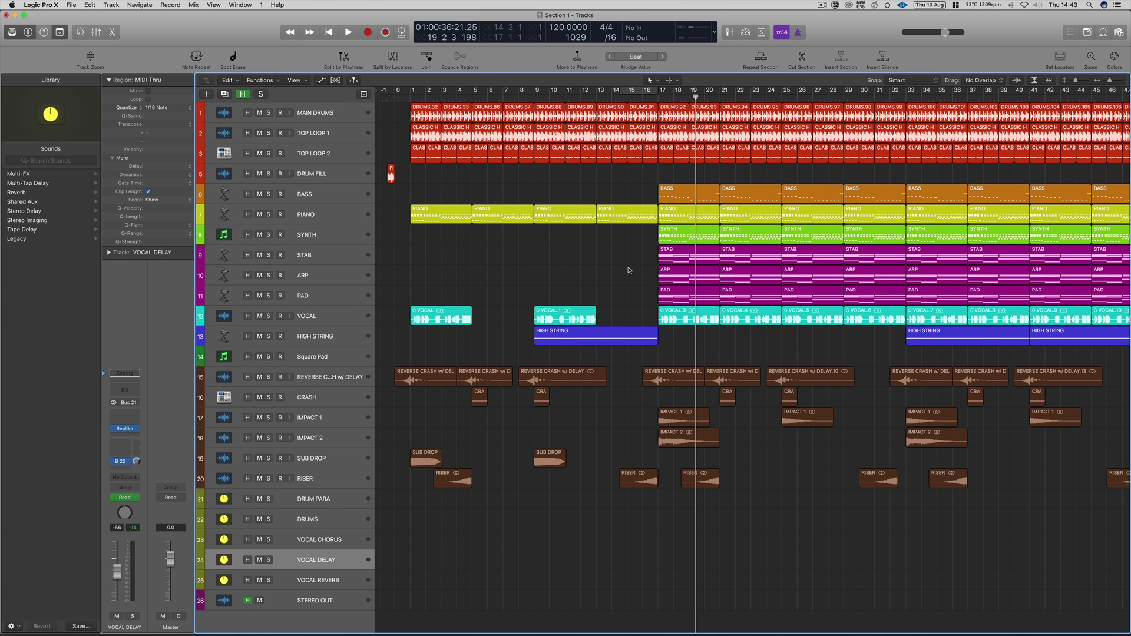
Step: Trim the MAIN DRUMS, TOP LOOP 1 and TOP LOOP 2 regions to leave a gap of about half a bar before bar 17
left_click(650, 113)
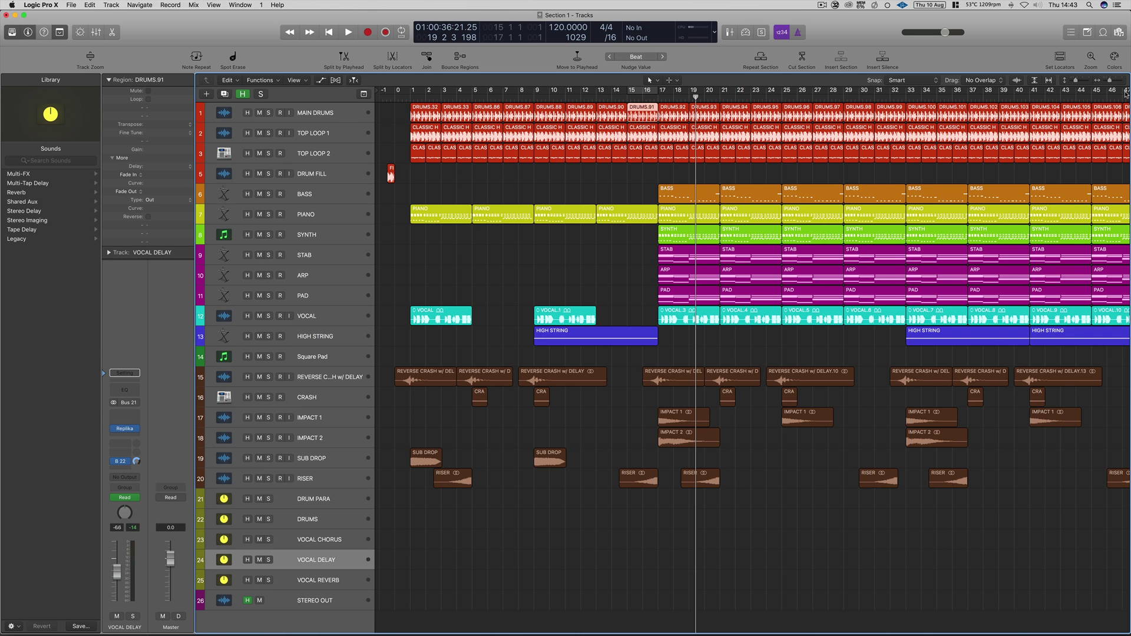
key("super+Right")
key("super+Right")
left_click(693, 139)
left_click_drag(691, 172, 685, 118)
left_click(680, 188)
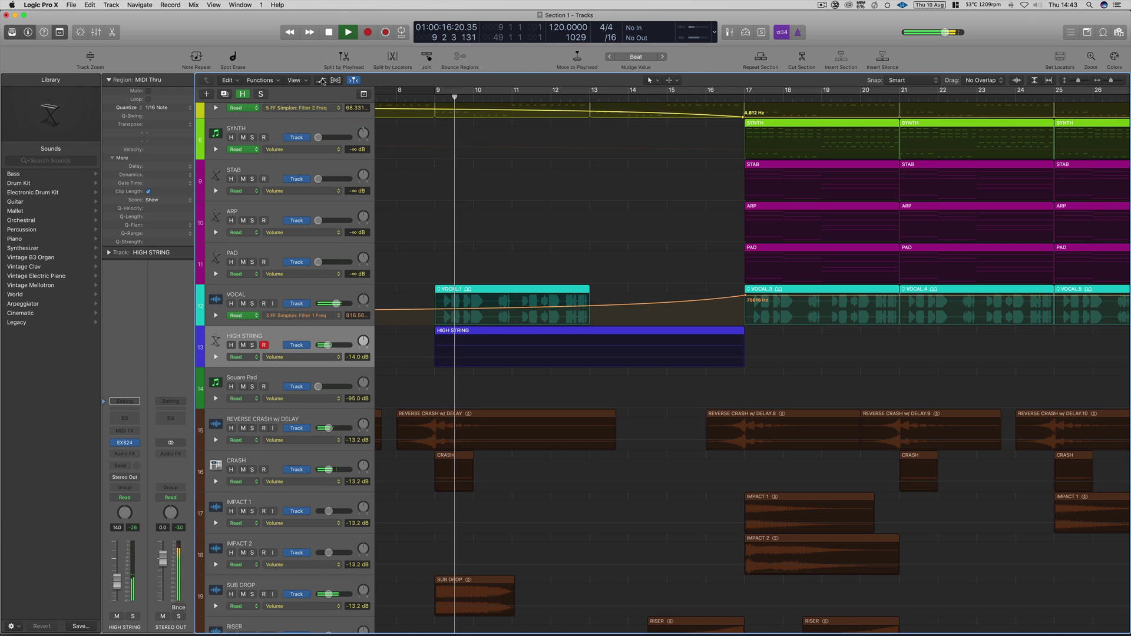
Step: Hide the automation lanes, listen through the drum gap into bar 17, and stop playback
key("a")
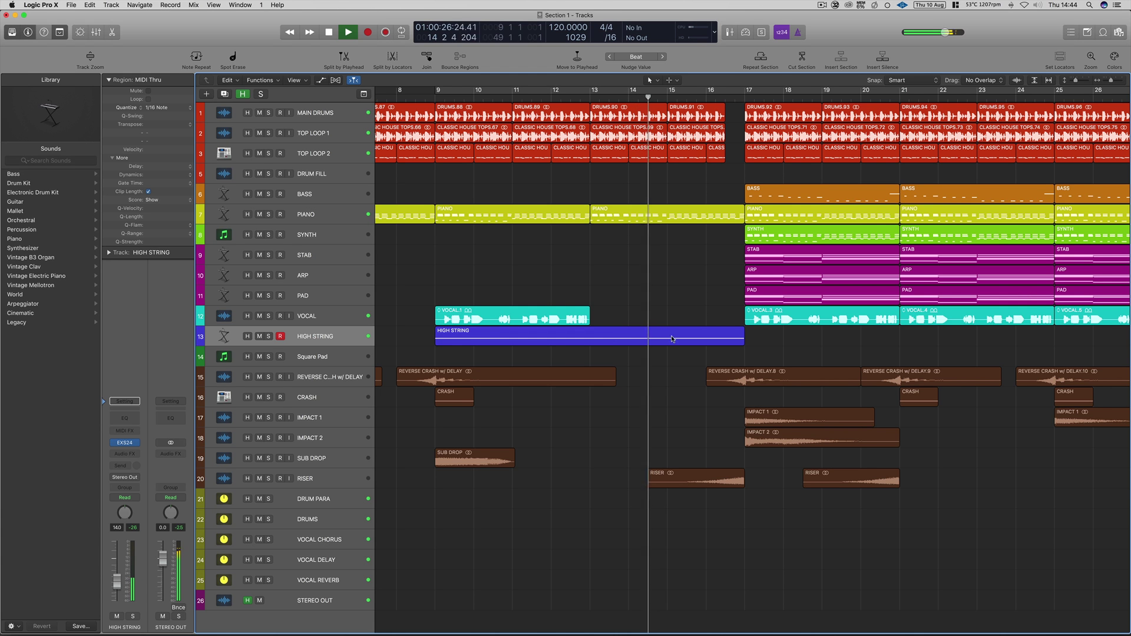
scroll(636, 331, "right", 5)
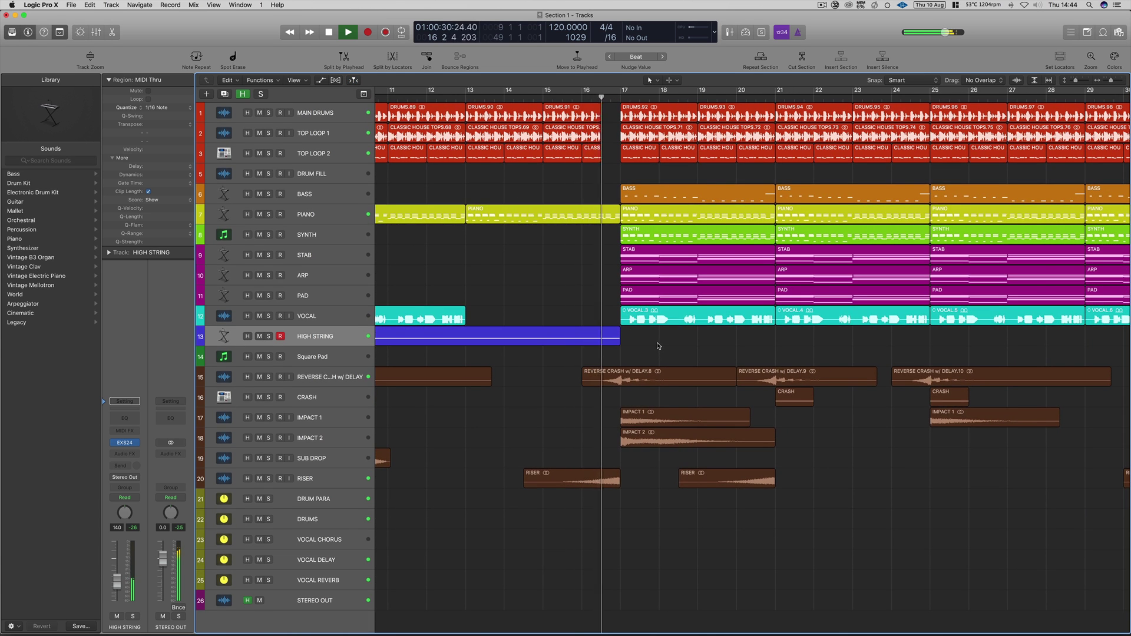
key("space")
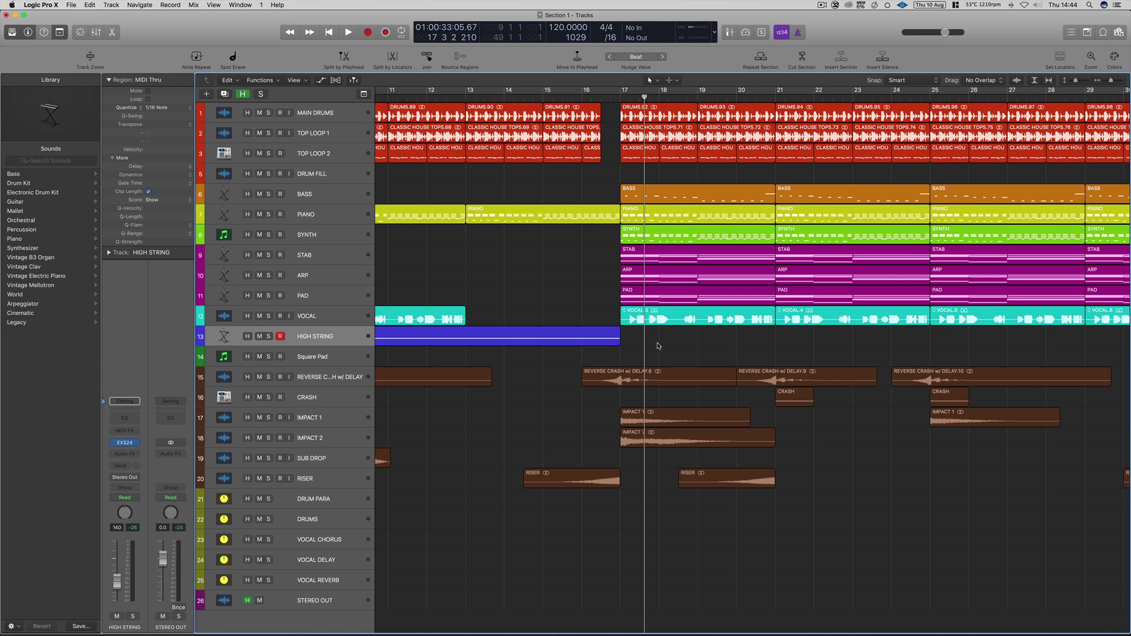
Step: Delete the SYNTH, STAB, ARP and PAD regions from bar 17 to bar 33
left_click(349, 196)
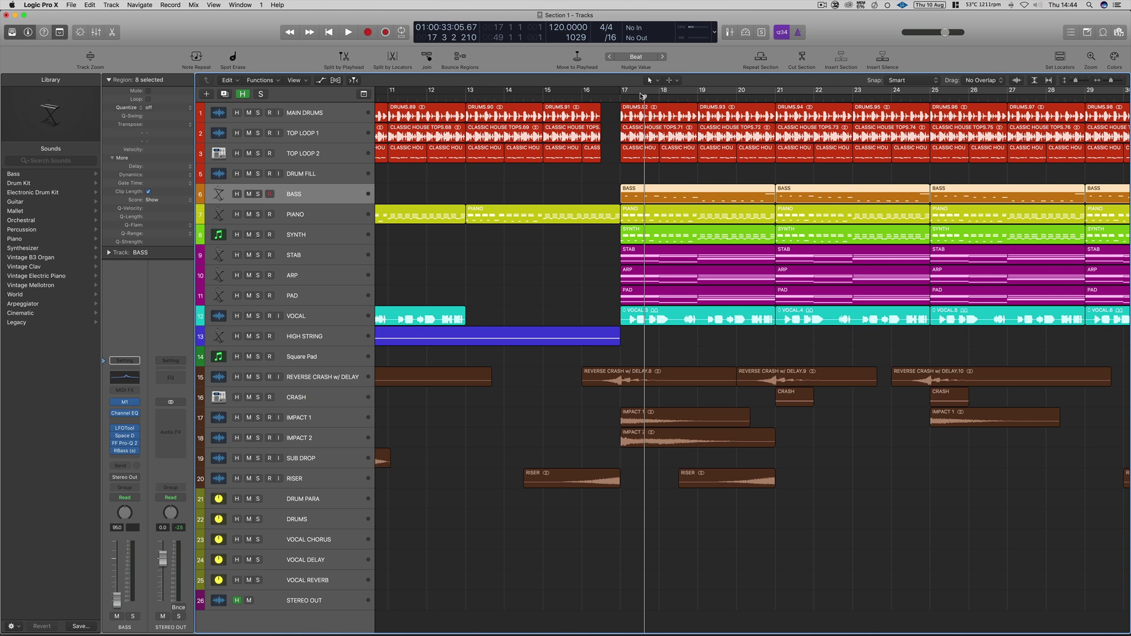
left_click(622, 92)
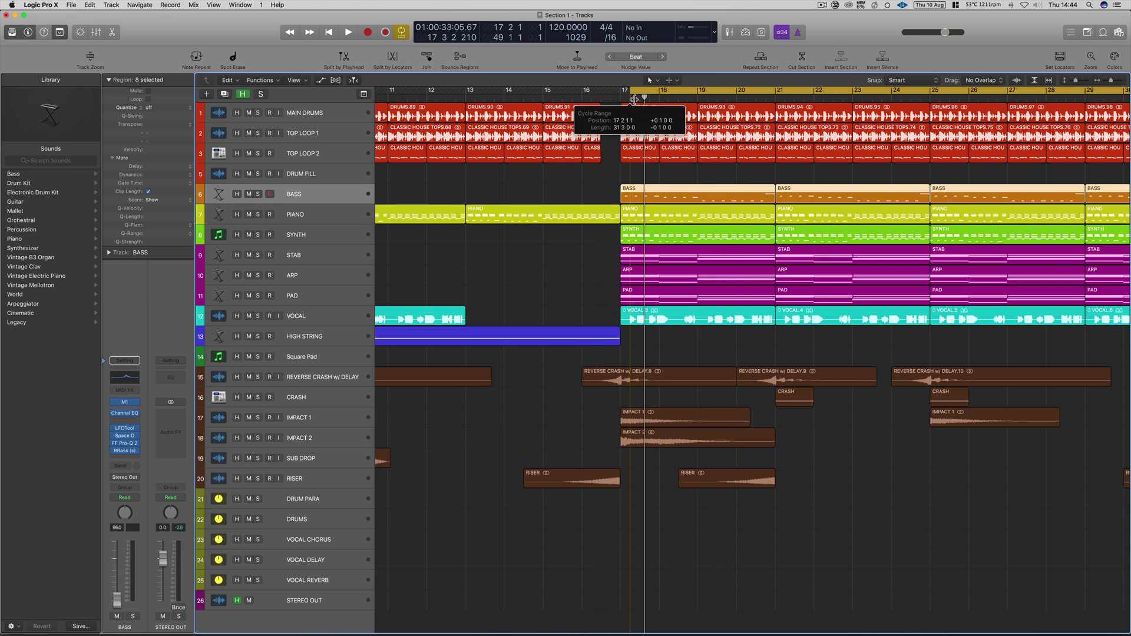
left_click_drag(1111, 81, 1103, 81)
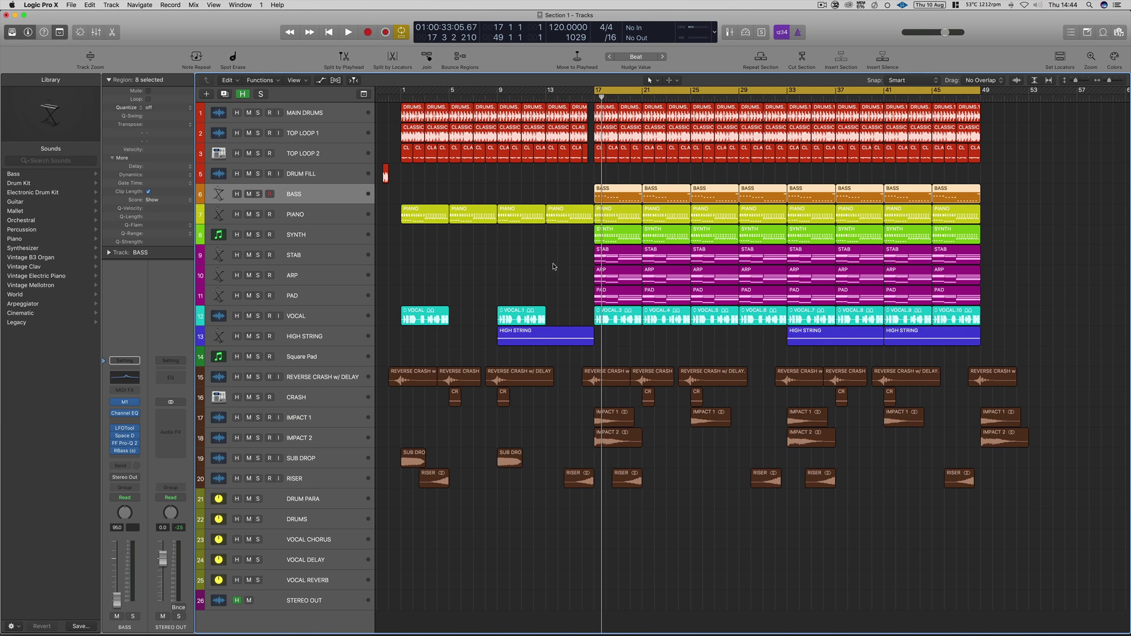
left_click(594, 251)
left_click_drag(571, 236, 746, 301)
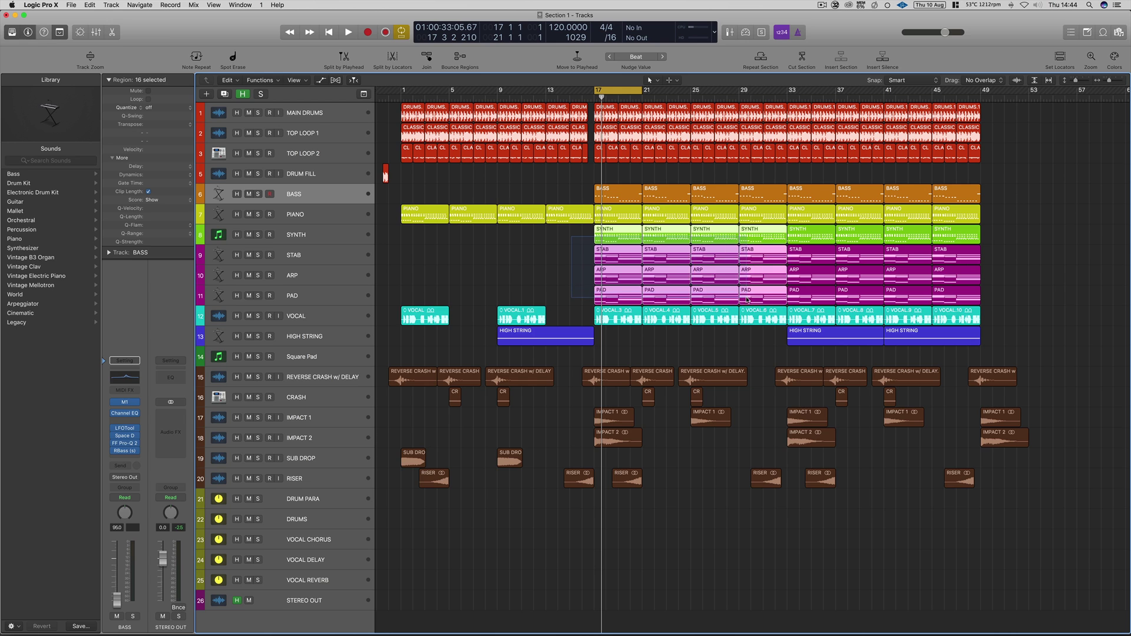
key("super+u")
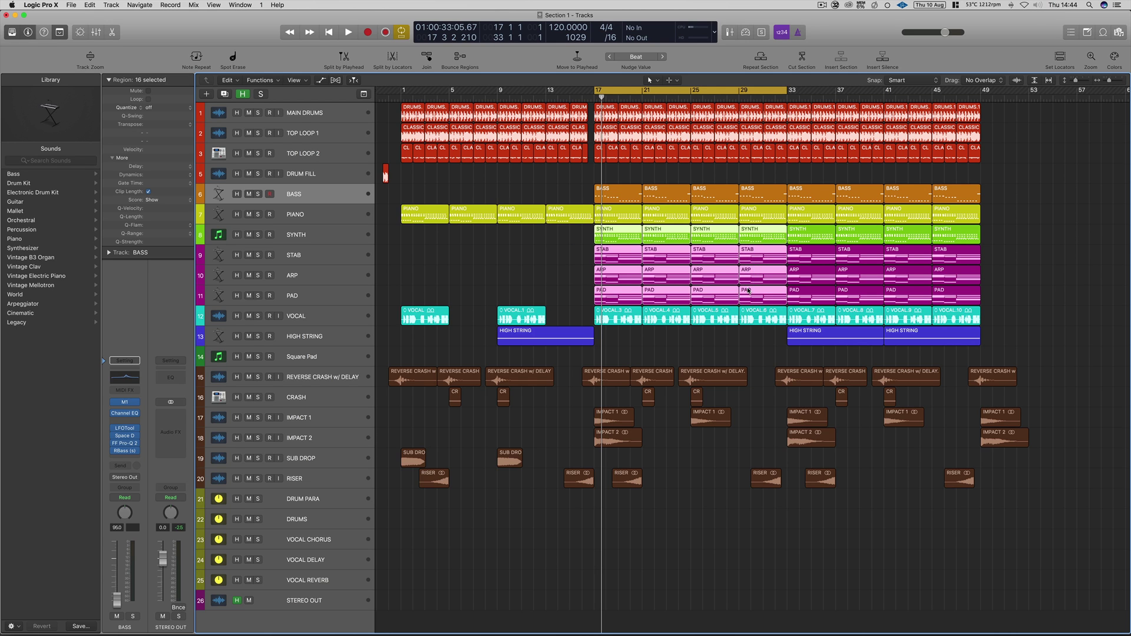
key("Delete")
Step: Delete the VOCAL regions at bars 21 and 29
left_click(667, 315)
key("super+u")
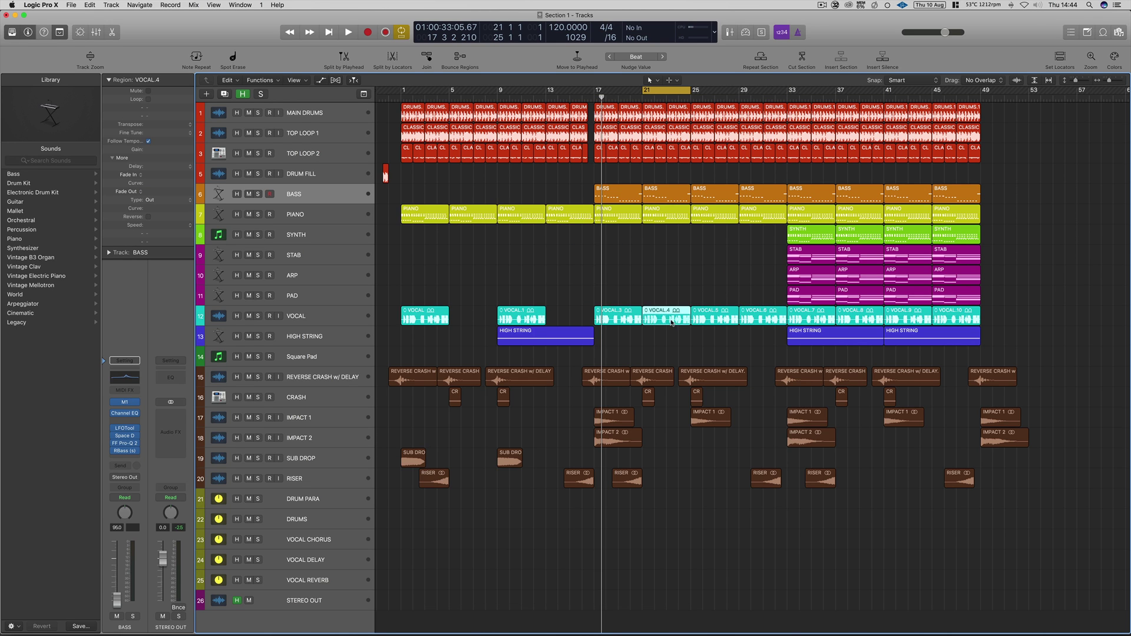
key("Delete")
left_click(769, 318)
key("super+u")
key("Delete")
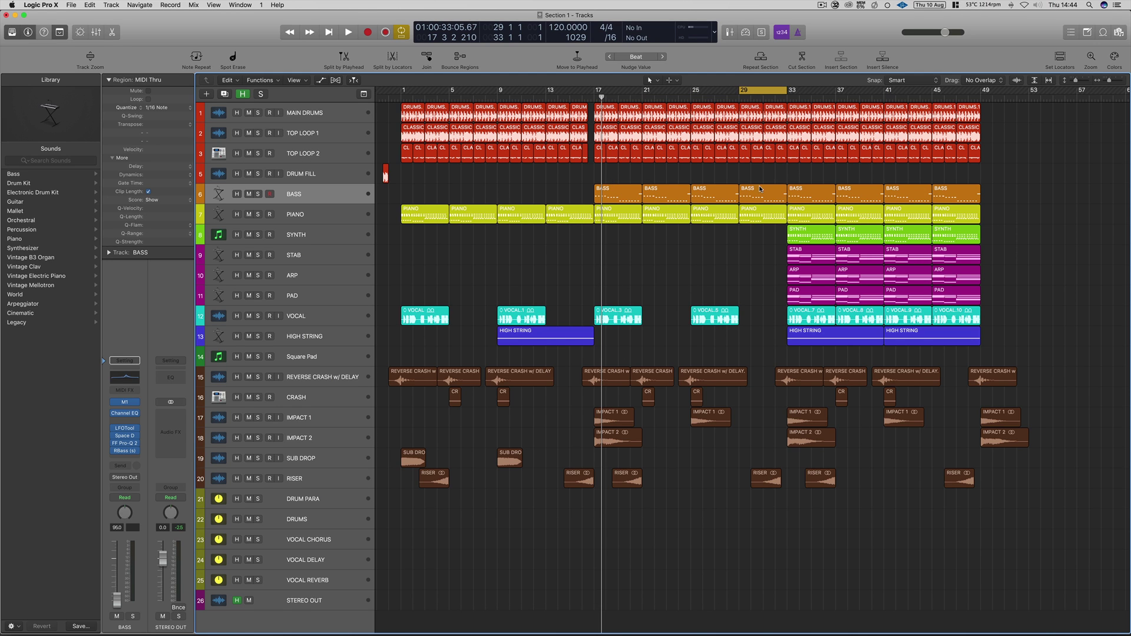
Step: Raise the BASS track's volume to about -4.6 dB and play the section from bar 17
left_click_drag(621, 96, 606, 96)
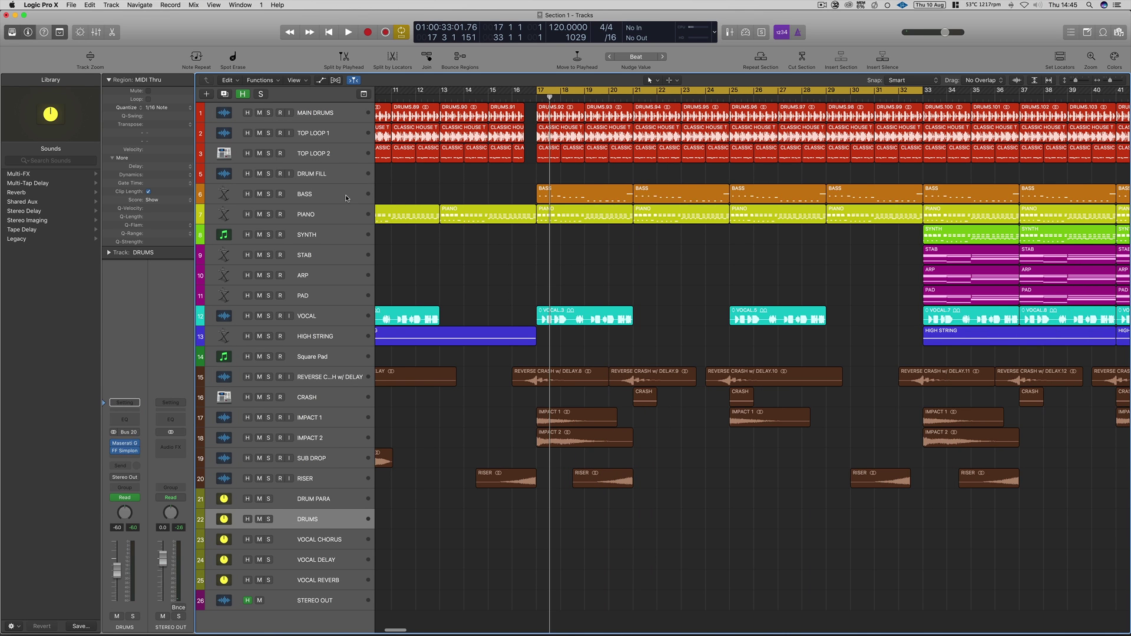
left_click(315, 194)
left_click_drag(116, 600, 118, 567)
key("space")
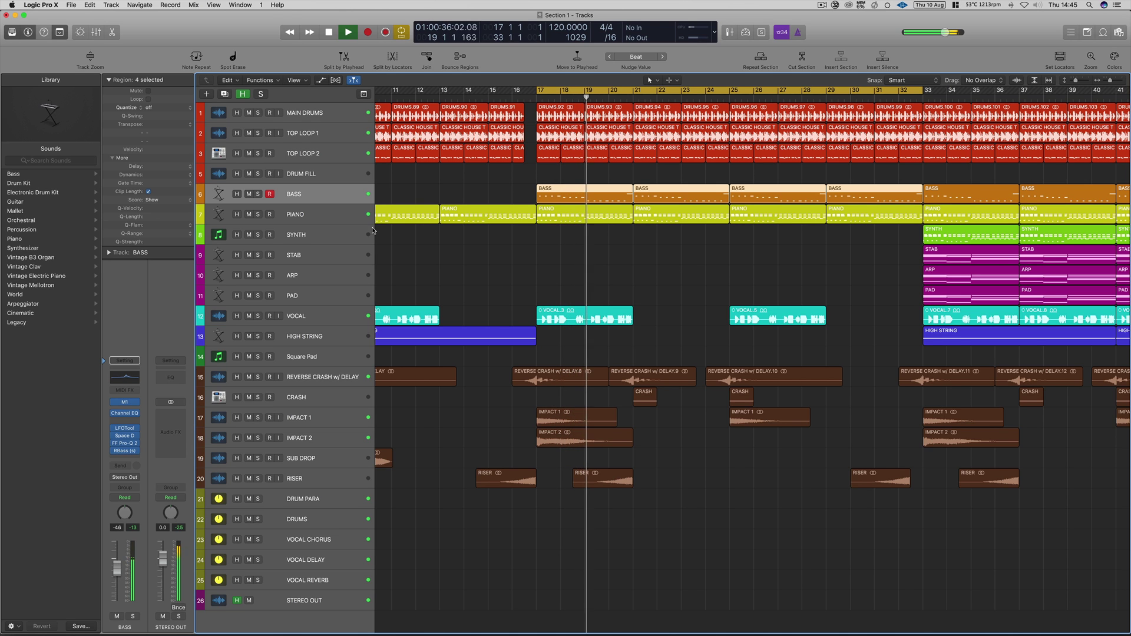
key("space")
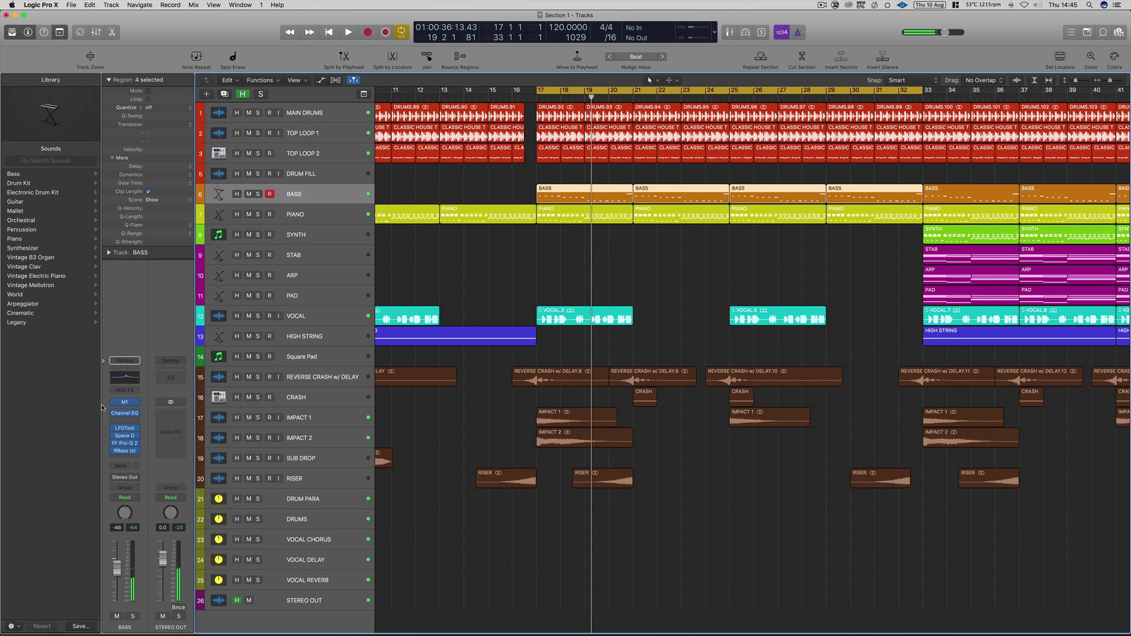
Step: Open the BASS track's M1 instrument, look over its Combi mode layers, and close it
left_click(124, 400)
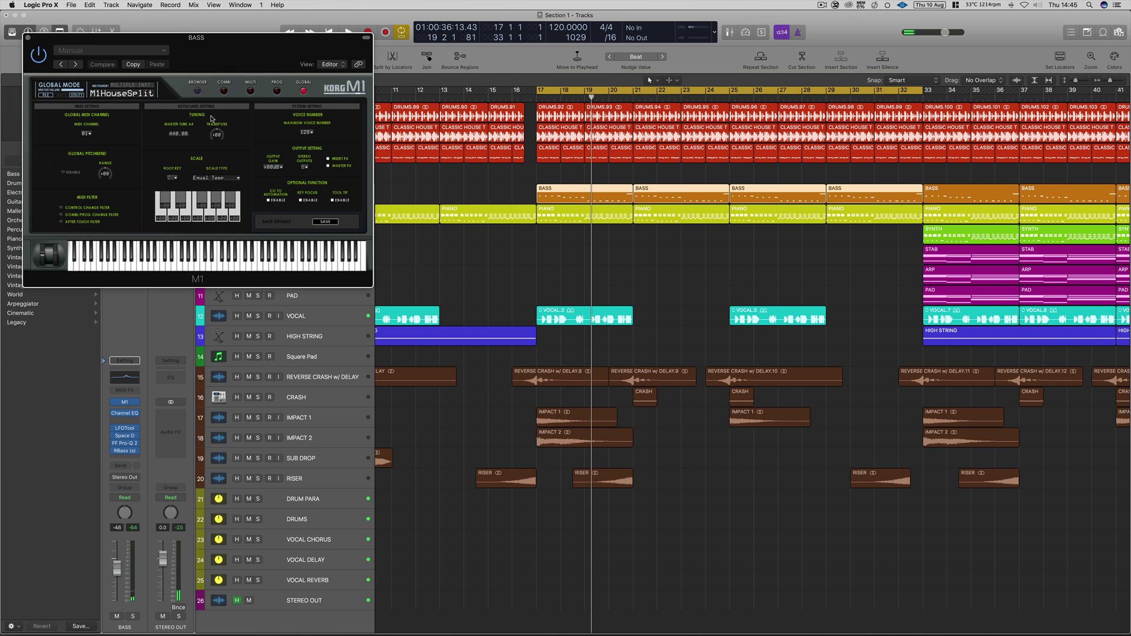
left_click_drag(355, 84, 364, 85)
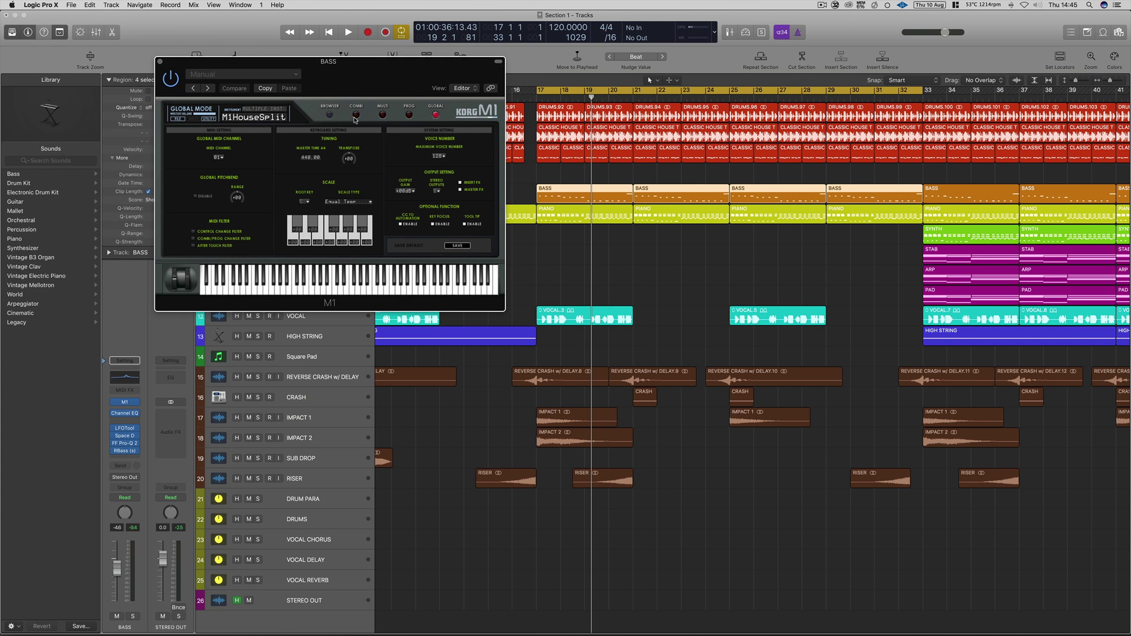
left_click(356, 115)
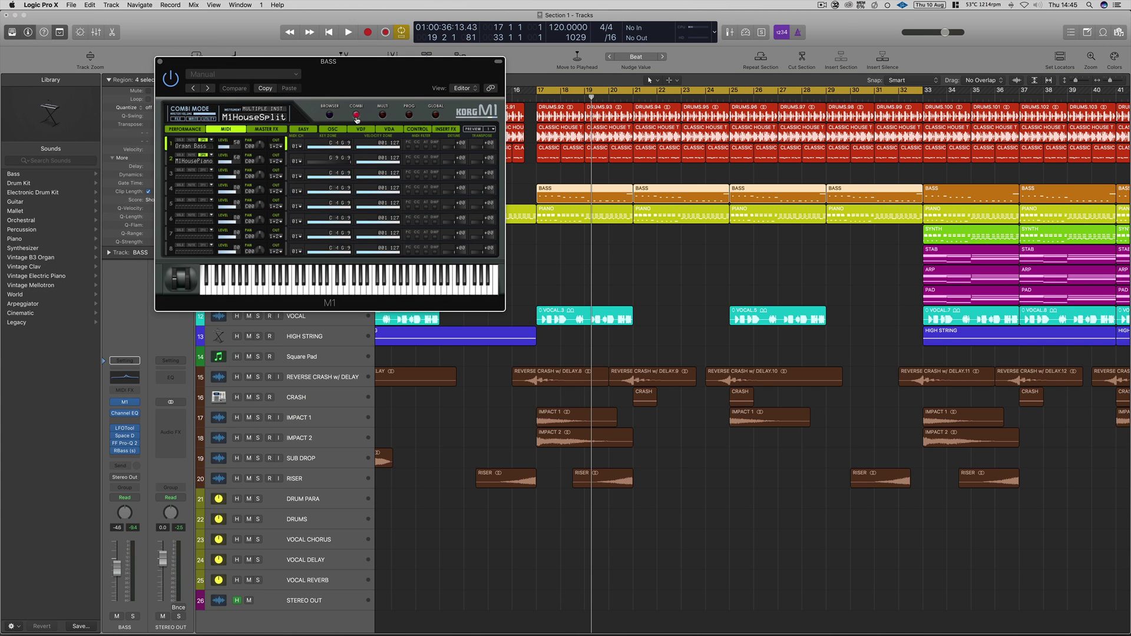
left_click(160, 62)
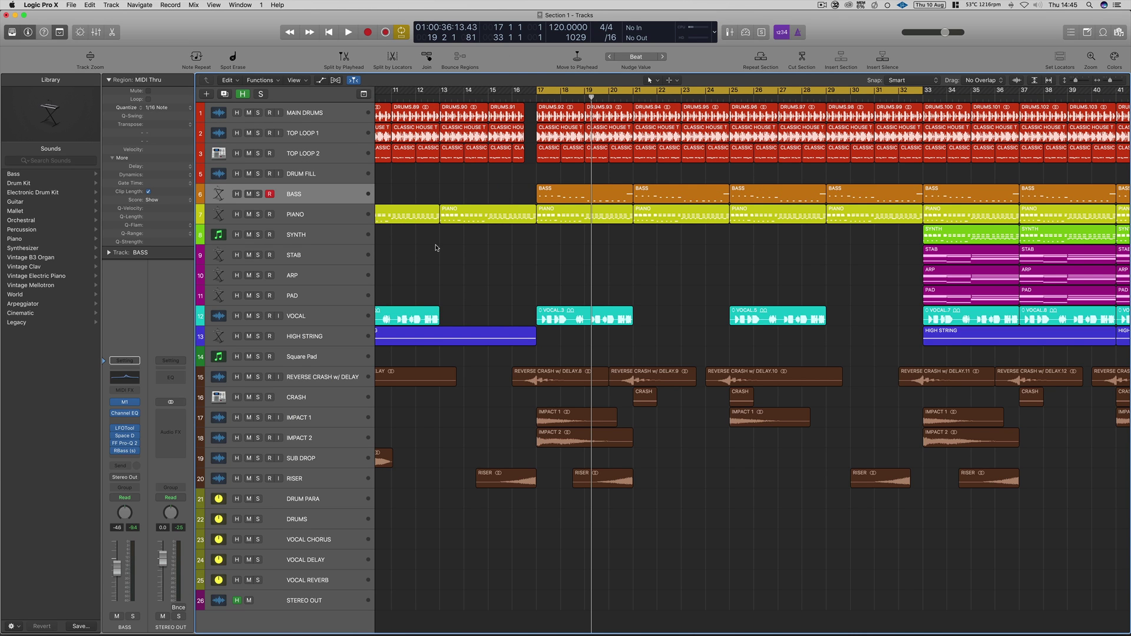
Step: Play from bar 17 into bar 21 while looking over the arrangement, and stop playback
key("space")
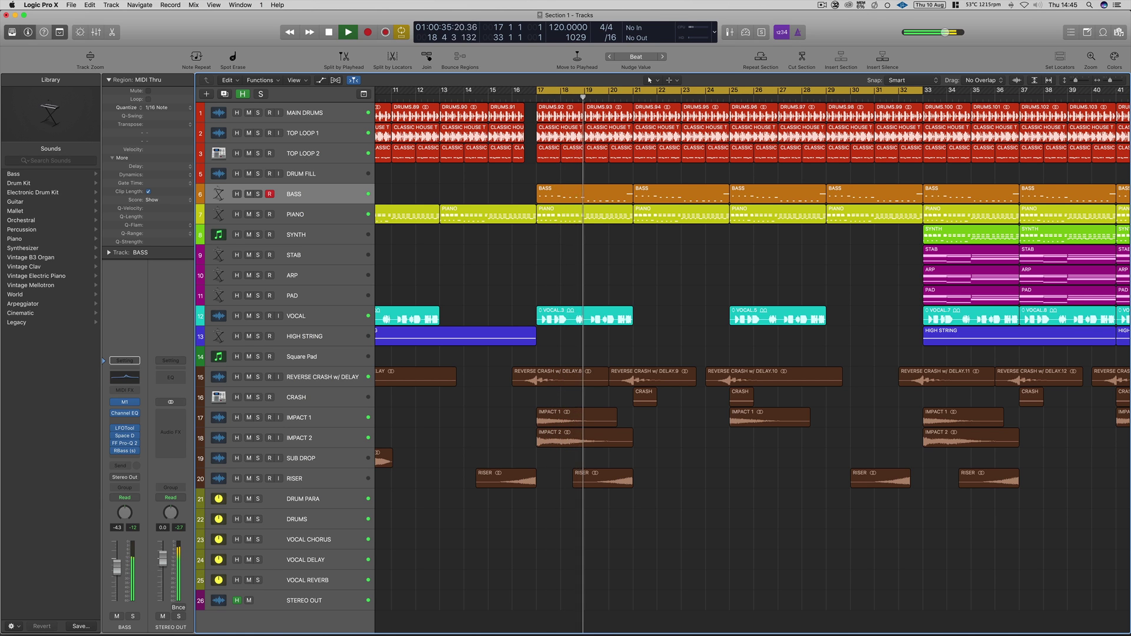
left_click_drag(1110, 81, 1109, 81)
scroll(636, 230, "left", 3)
scroll(636, 230, "left", 5)
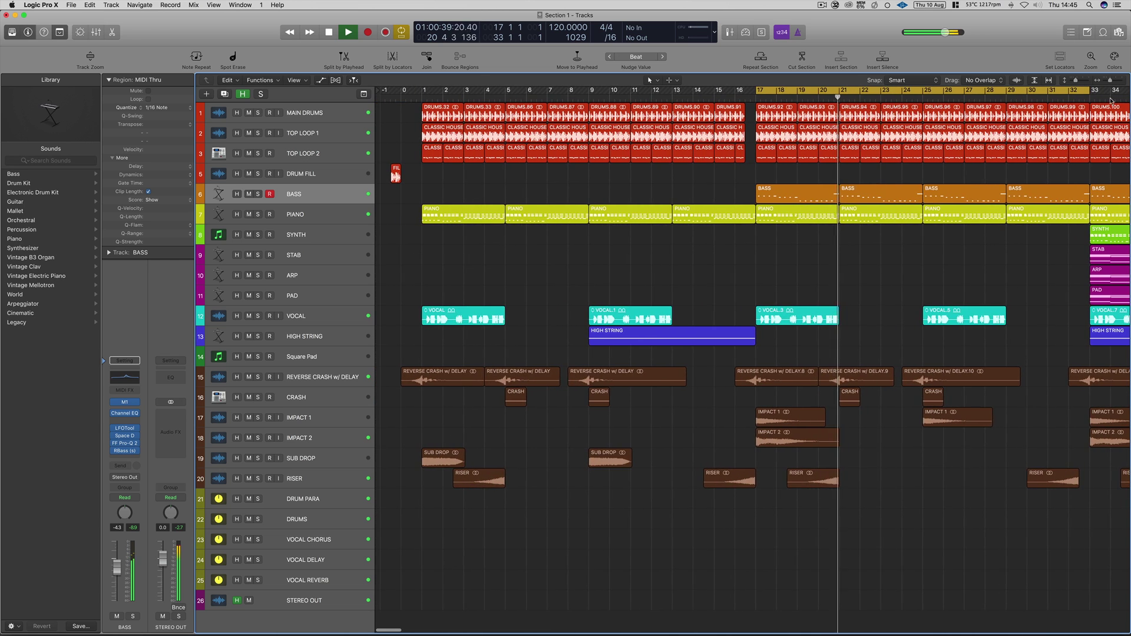
left_click_drag(1111, 80, 1109, 82)
key("space")
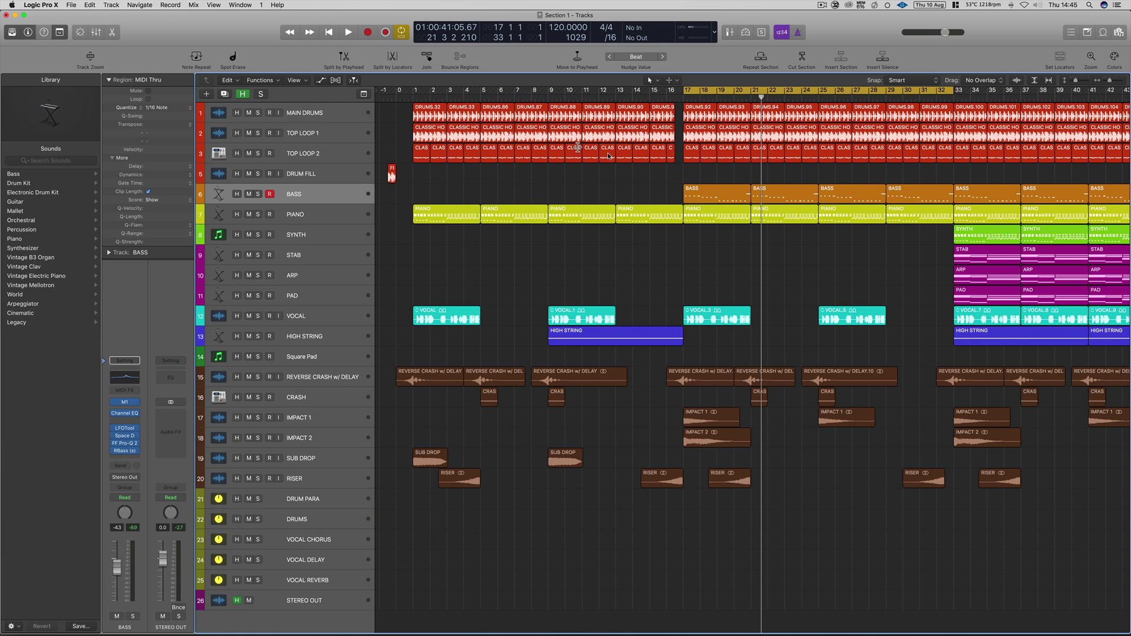
Step: Shorten the MAIN DRUMS, TOP LOOP 1 and TOP LOOP 2 regions to leave a gap of about half a bar before bar 33
mouse_move(946, 172)
left_mouse_down()
mouse_move(819, 122)
mouse_move(683, 104)
mouse_move(950, 172)
left_mouse_up()
key("super+a")
left_click(580, 516)
left_click(946, 153)
left_click(946, 135, "shift")
left_click(946, 115, "shift")
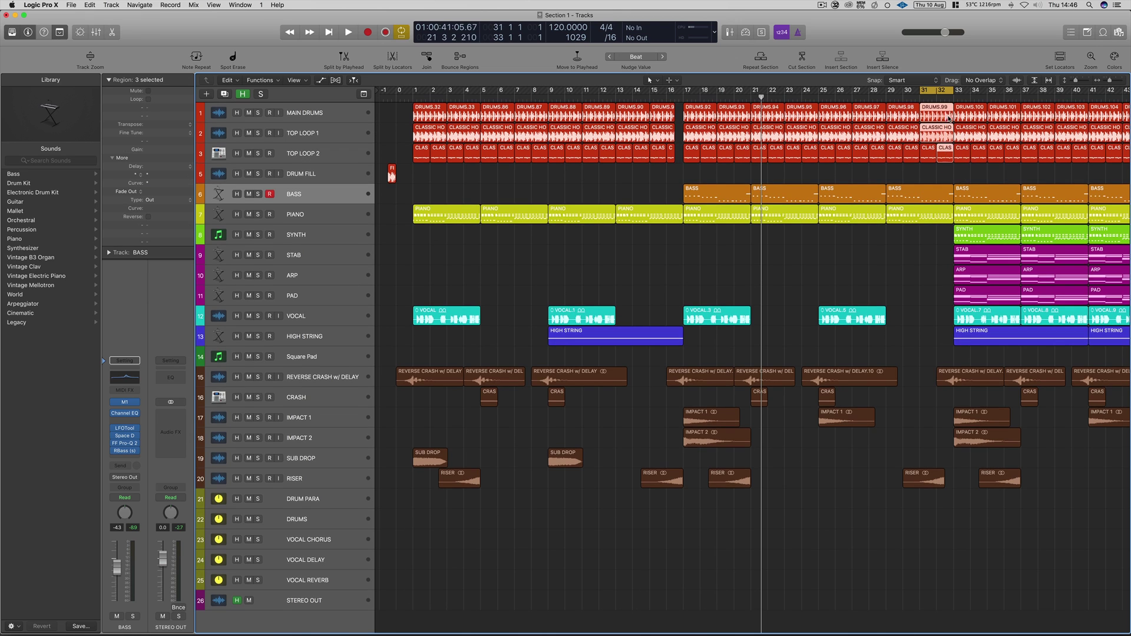
left_click_drag(949, 116, 945, 116)
left_click(916, 181)
Step: Delete the MAIN DRUMS, TOP LOOP 1 and TOP LOOP 2 regions between bars 31 and 33
scroll(916, 181, "right", 3)
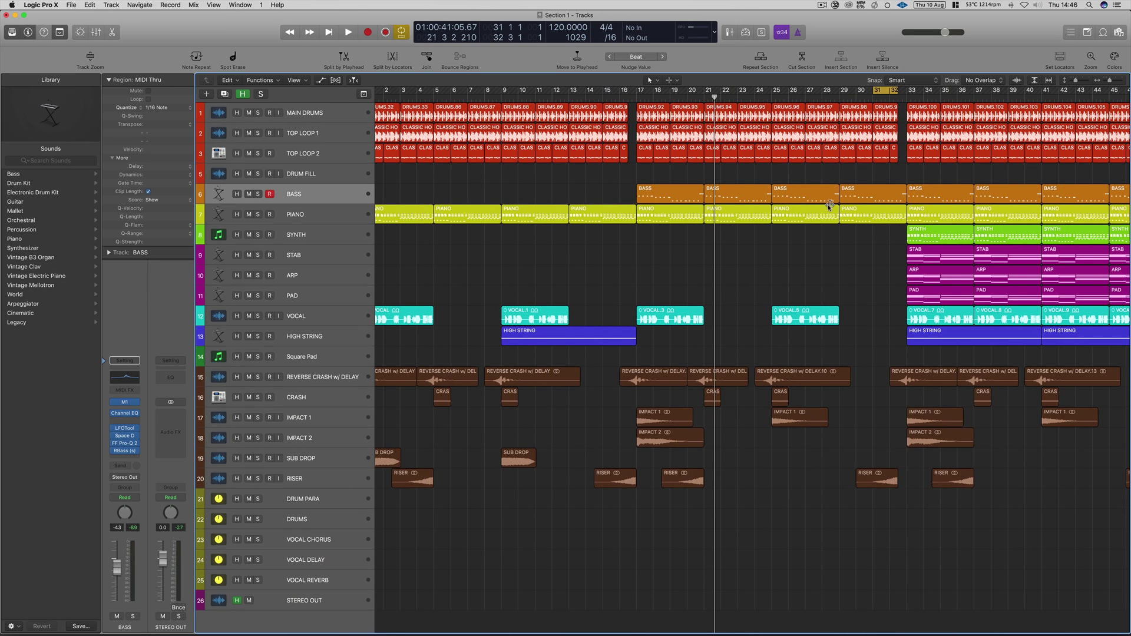
left_click_drag(894, 174, 882, 121)
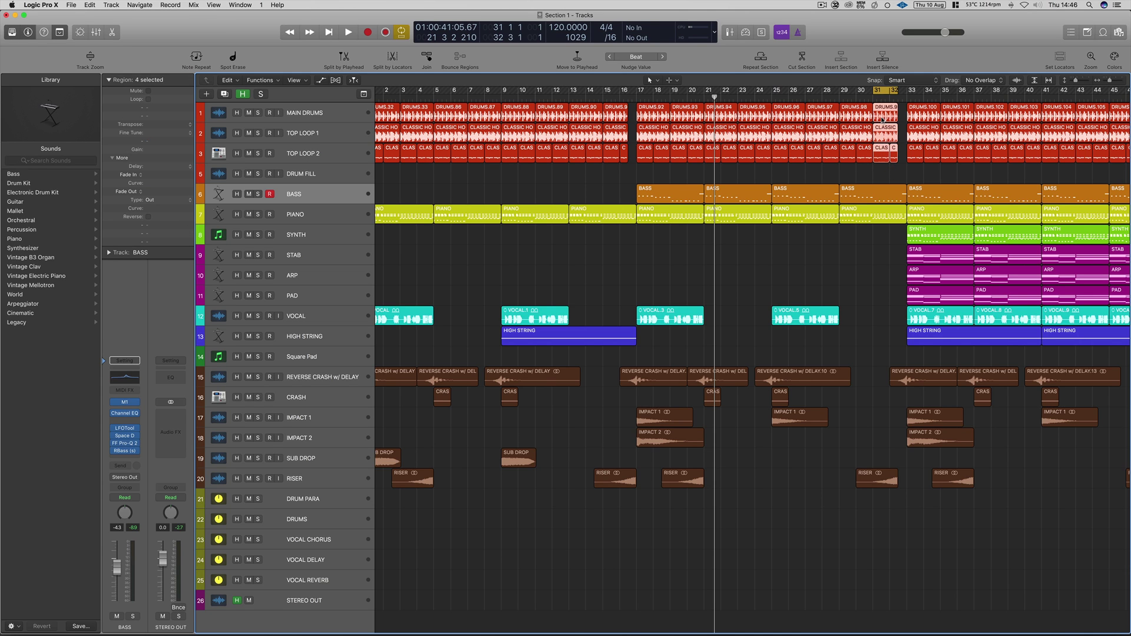
left_click(883, 116)
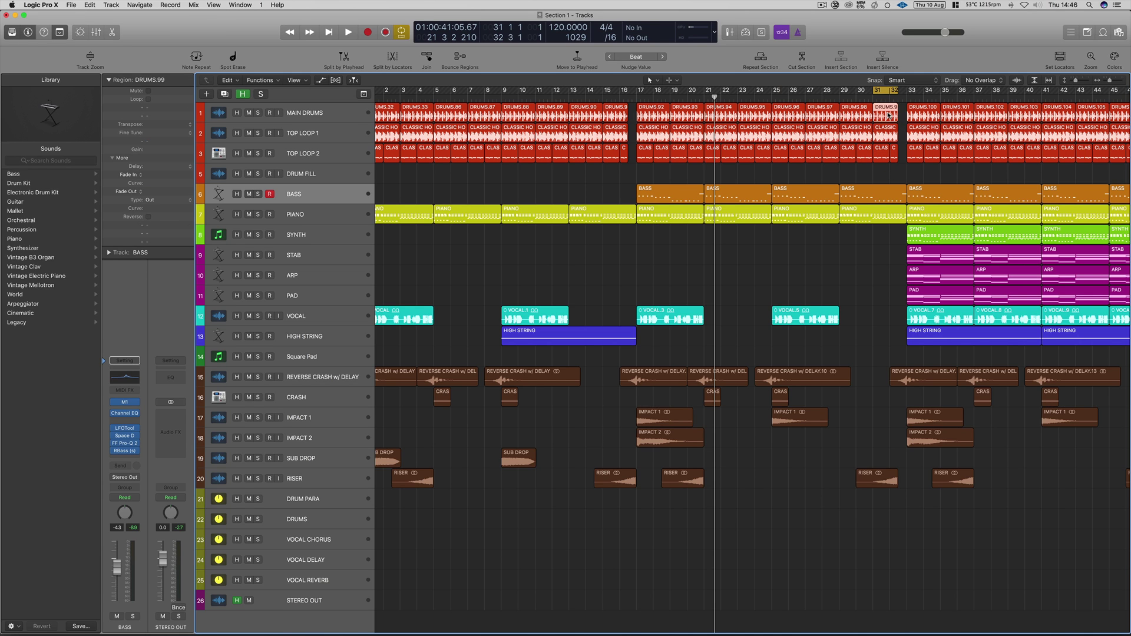
key("BackSpace")
left_click(885, 135)
key("BackSpace")
left_click_drag(896, 172, 881, 156)
key("BackSpace")
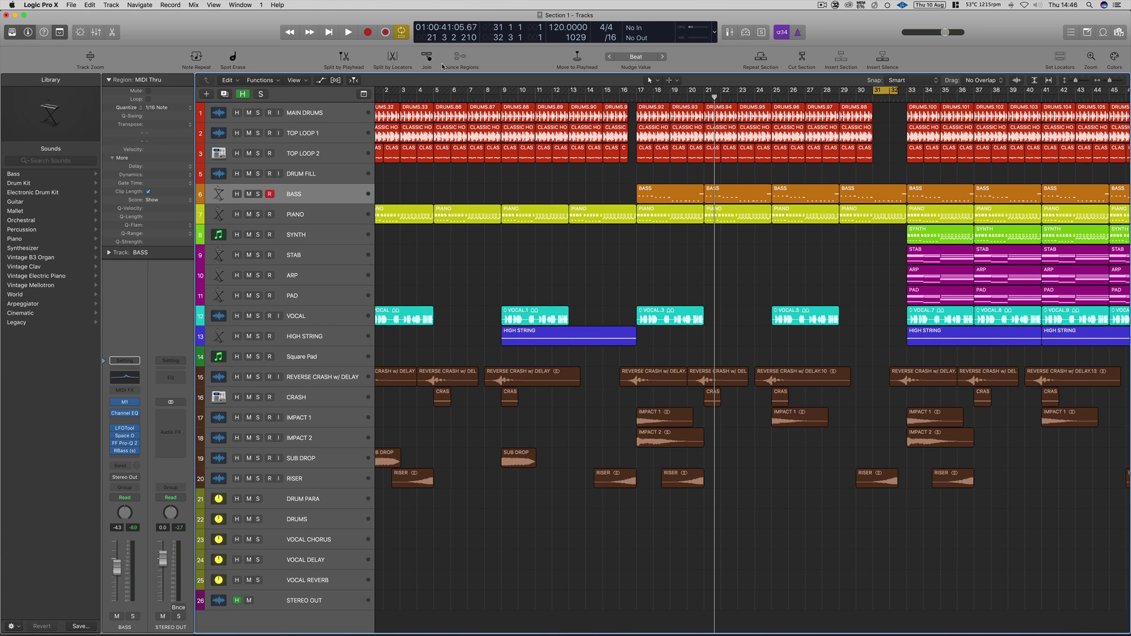
Step: Turn off cycle playback and play the arrangement from bar 17
left_click(403, 35)
left_click(632, 92)
key("space")
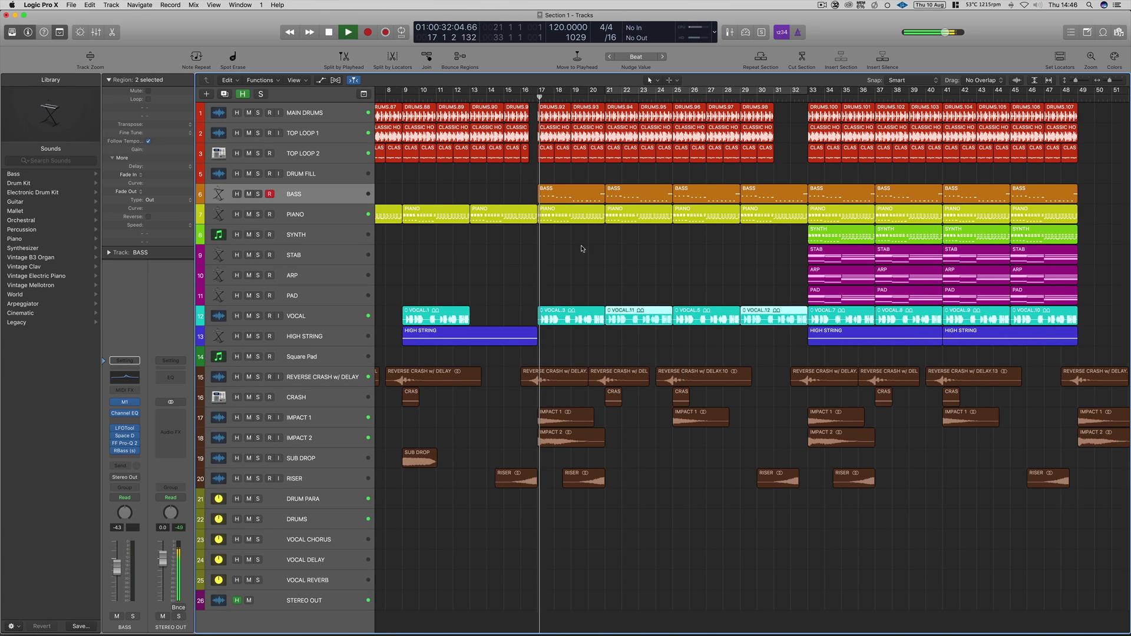
Step: Delete the IMPACT 1 region at bar 25 while the arrangement keeps playing
left_click(1110, 80)
left_click_drag(1110, 81, 1108, 81)
scroll(685, 285, "left", 3)
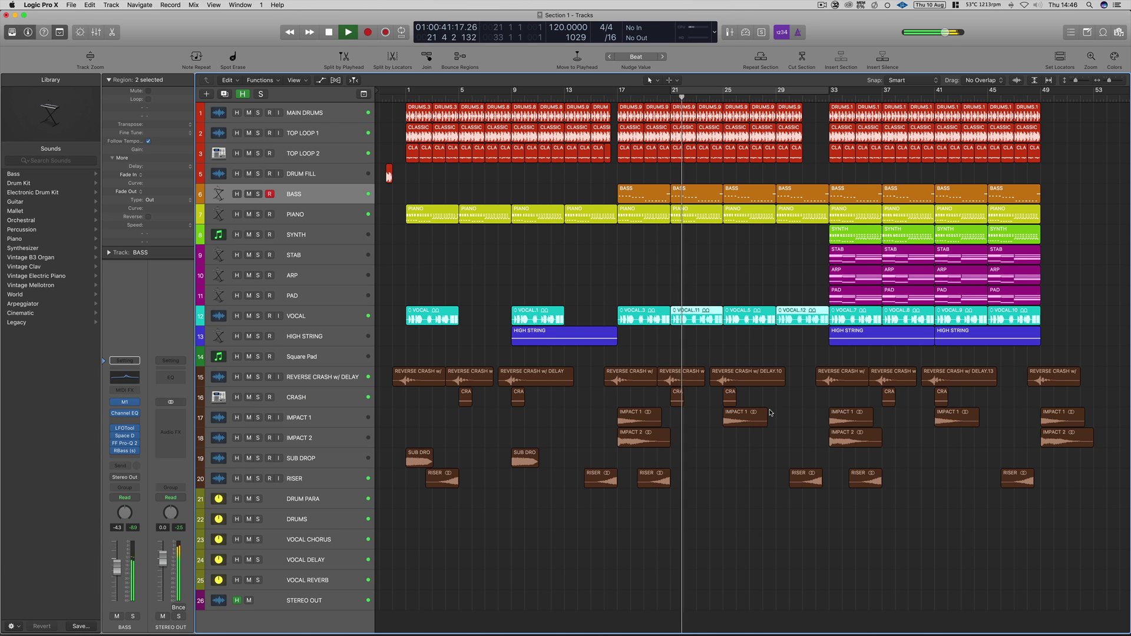
left_click(742, 420)
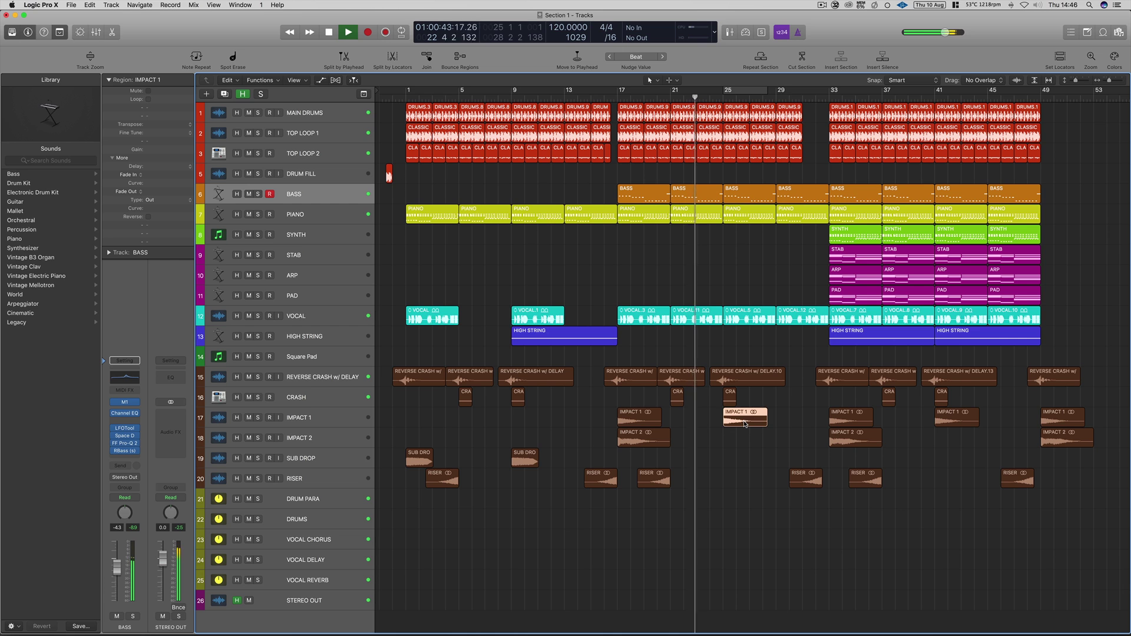
key("BackSpace")
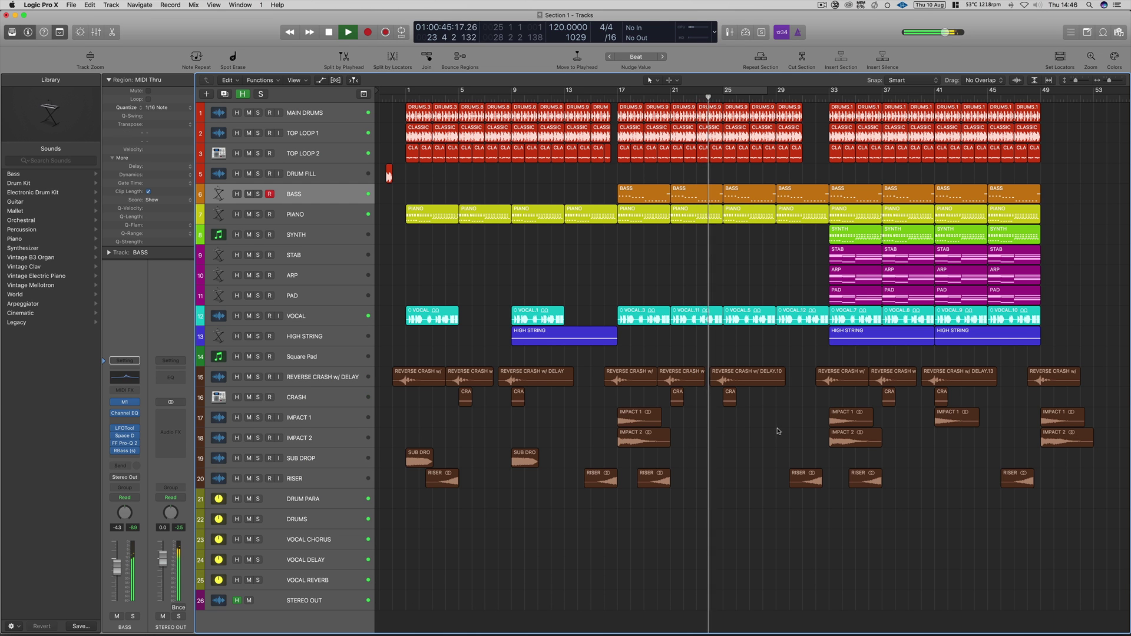
Step: Shorten the BASS region before bar 33 to end at bar 32, and play the transition from bar 29
scroll(775, 424, "right", 2)
scroll(774, 424, "right", 3)
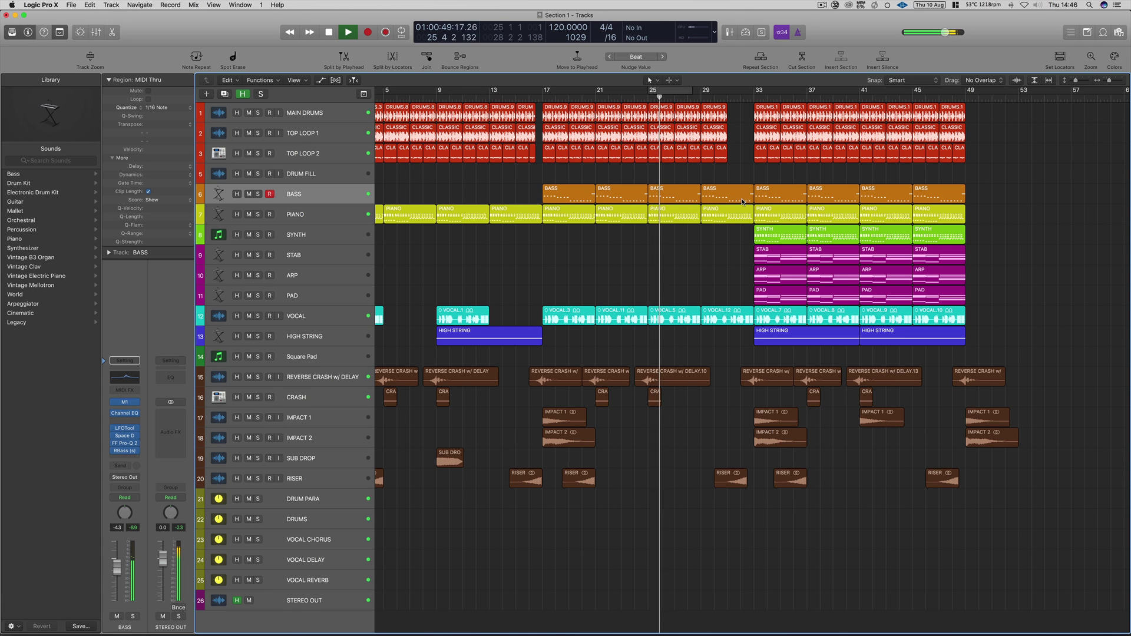
left_click_drag(751, 199, 735, 199)
key("space")
left_click(700, 96)
key("space")
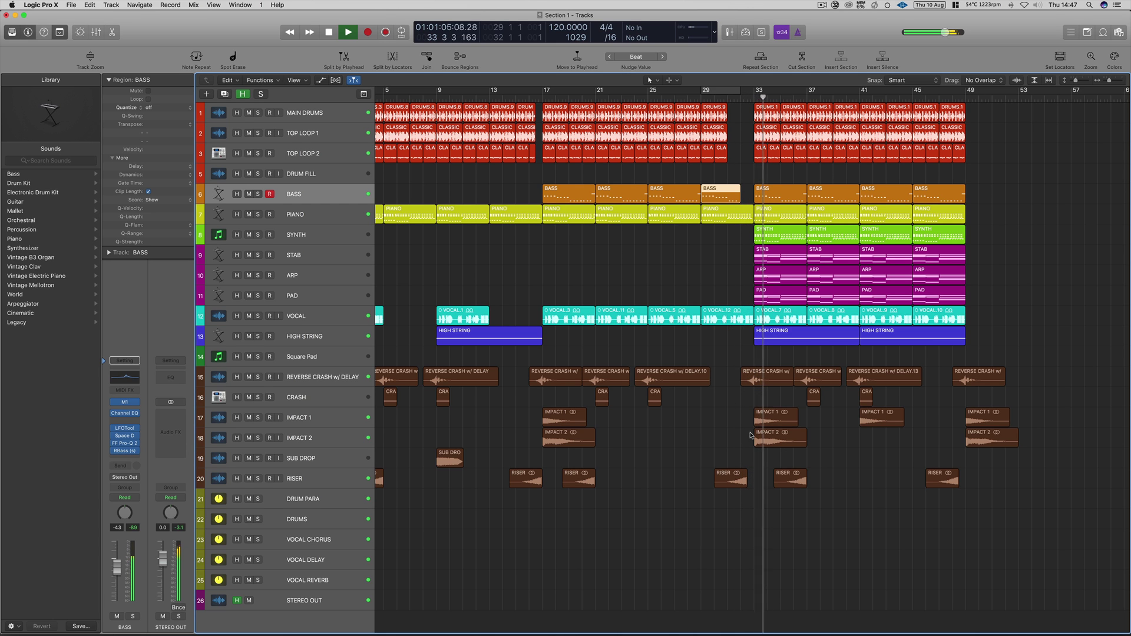
key("space")
Step: Move the RISER region near bar 30 about half a bar later so it ends at bar 33
left_click_drag(1109, 80, 1111, 80)
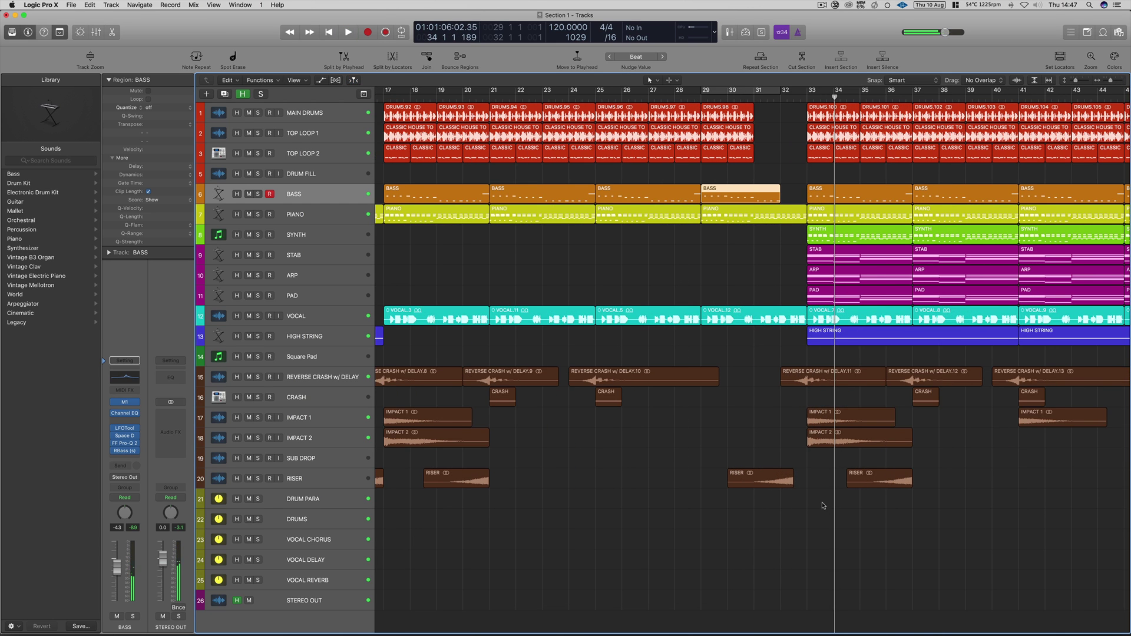
left_click_drag(784, 482, 796, 482)
left_click_drag(1111, 80, 1107, 82)
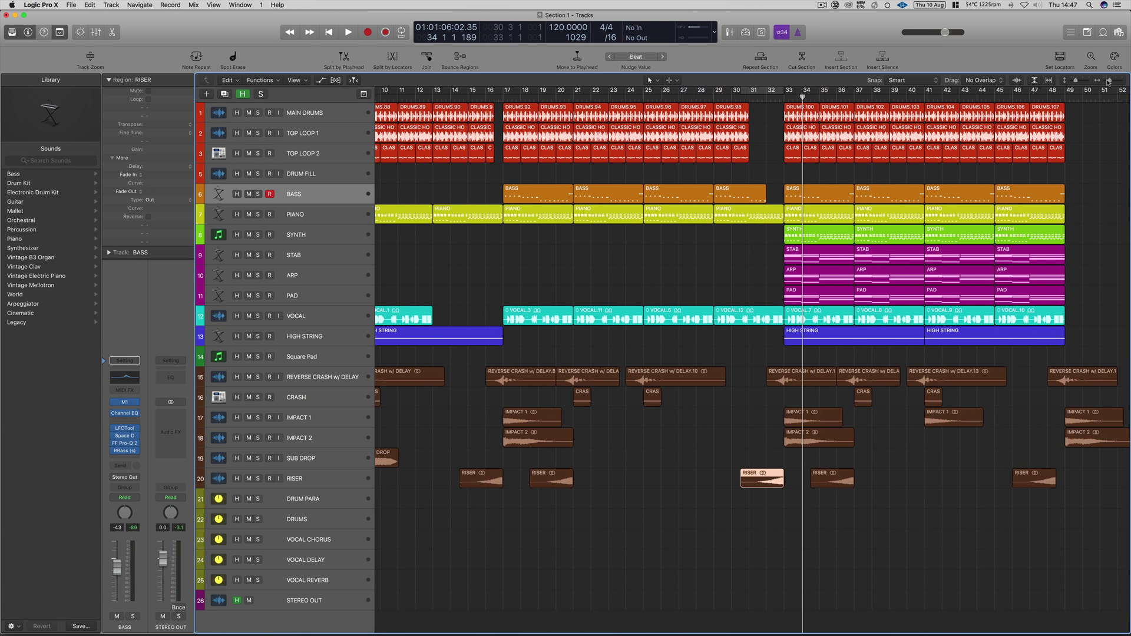
scroll(634, 280, "left", 7)
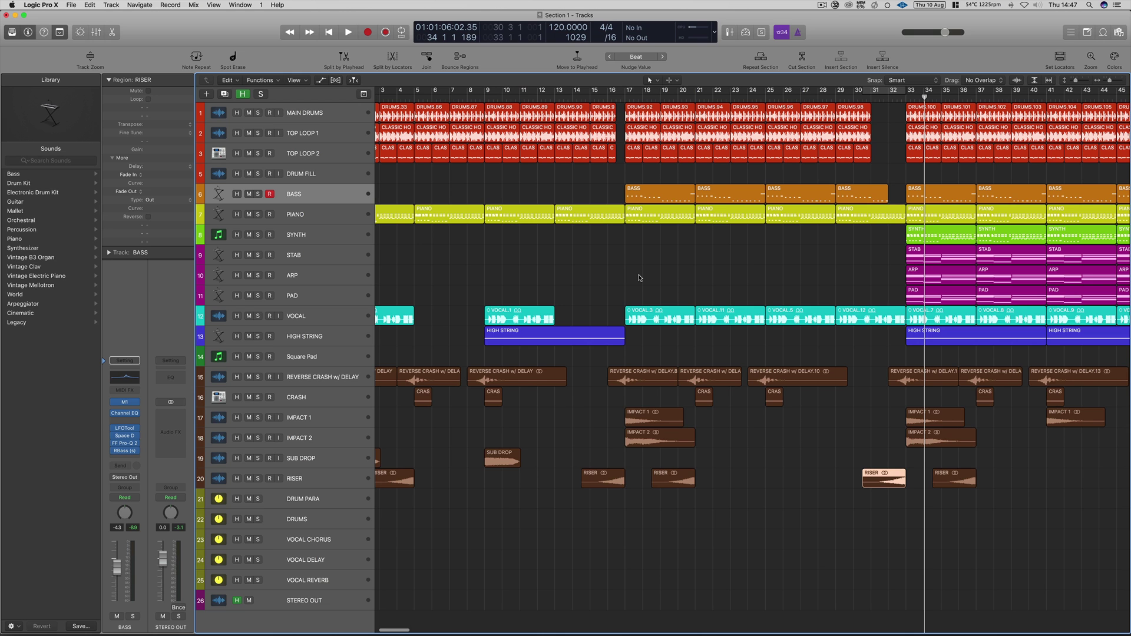
left_click_drag(1108, 83, 1108, 84)
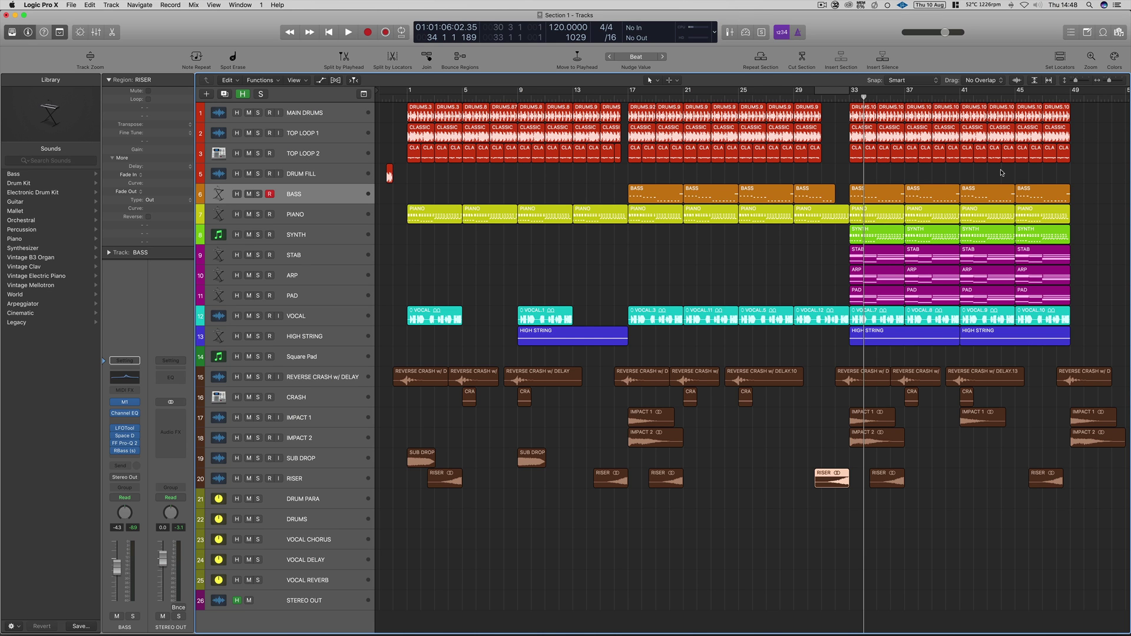
Step: Select all regions between bars 41 and 49 on the tracks from MAIN DRUMS down to HIGH STRING
scroll(969, 179, "right", 10)
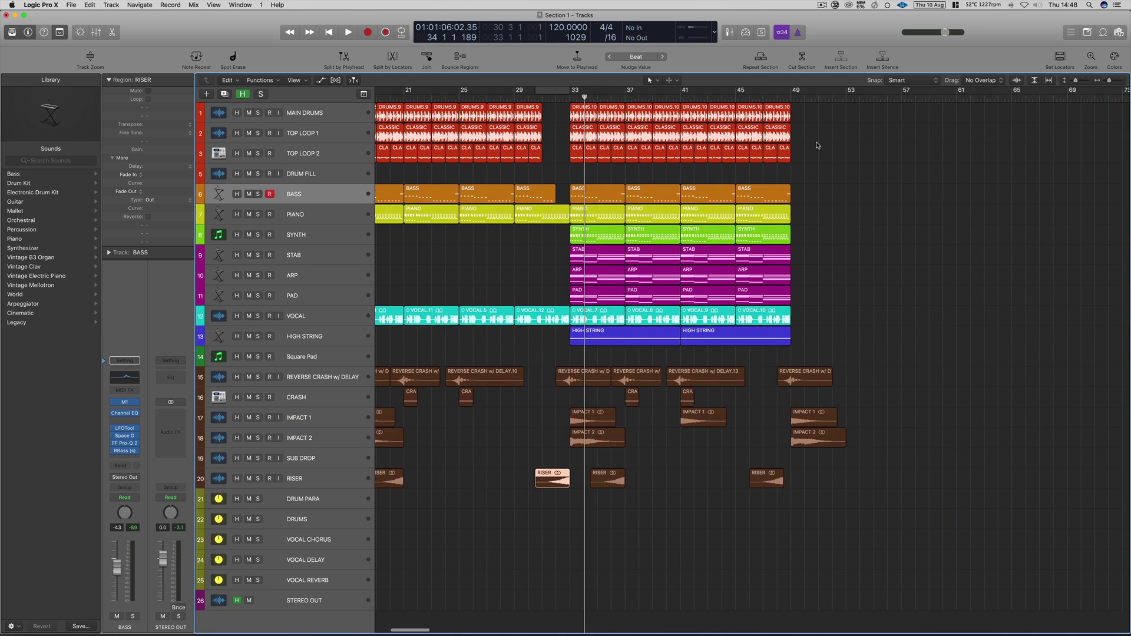
left_click_drag(815, 110, 700, 334)
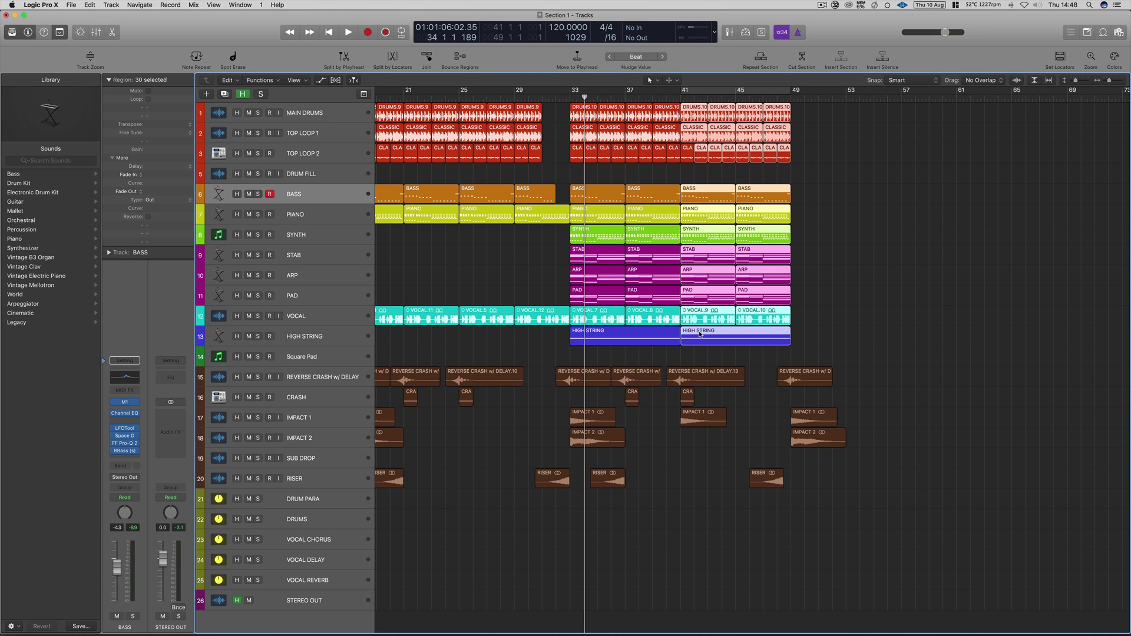
left_click_drag(804, 108, 691, 336)
scroll(878, 208, "left", 10)
left_click_drag(1109, 81, 1109, 82)
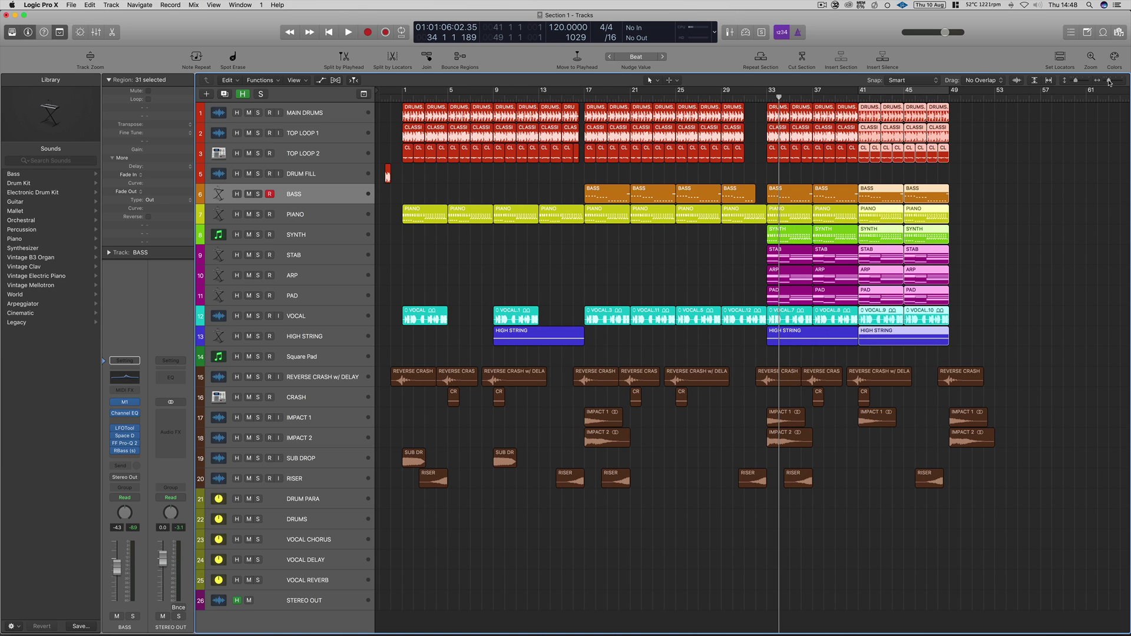